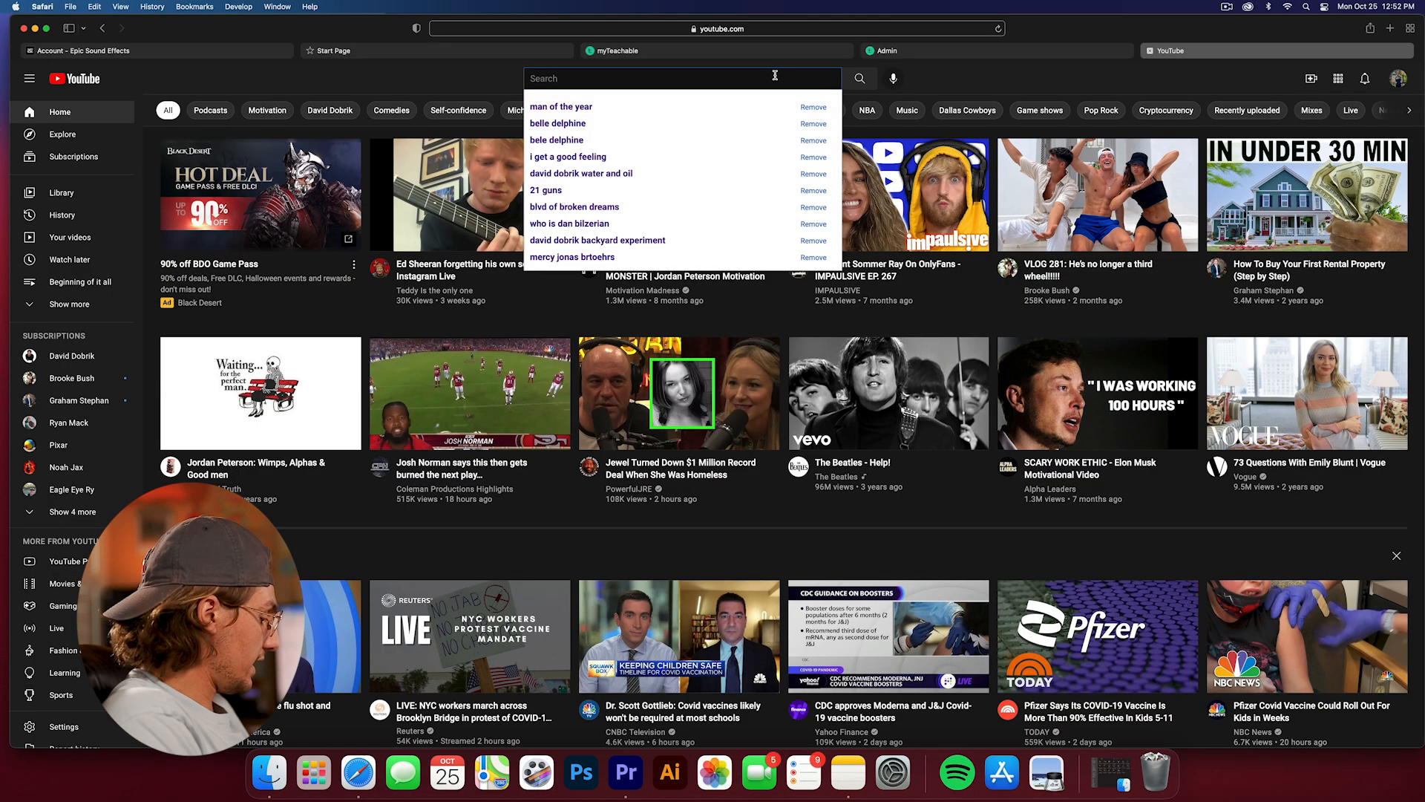
- Search YouTube for "wosh sfx" and open a whoosh sound effects video from the results
{"action": "type", "text": "wosh sf"}
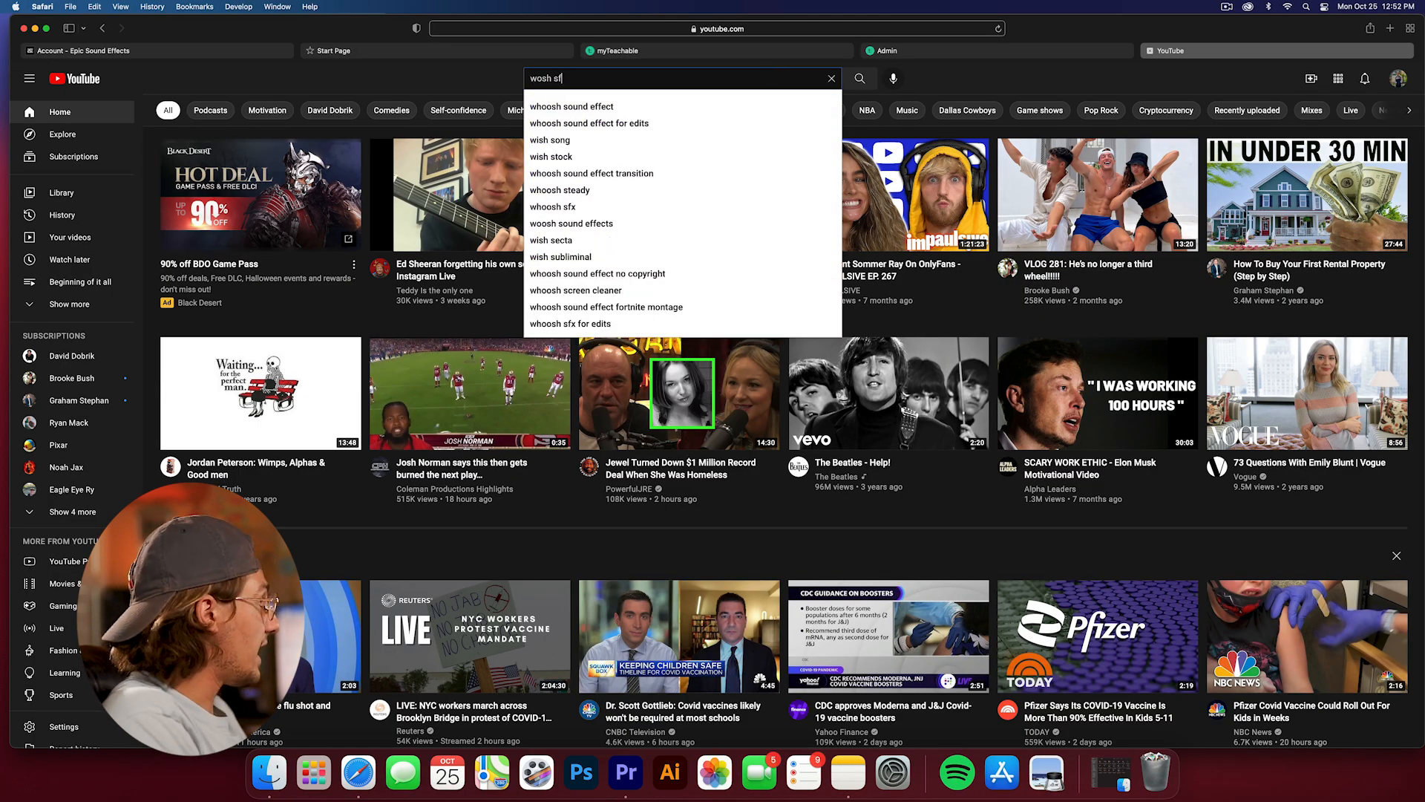
{"action": "type", "text": "x"}
{"action": "key", "text": "Return"}
{"action": "left_click", "coordinate": [599, 309]}
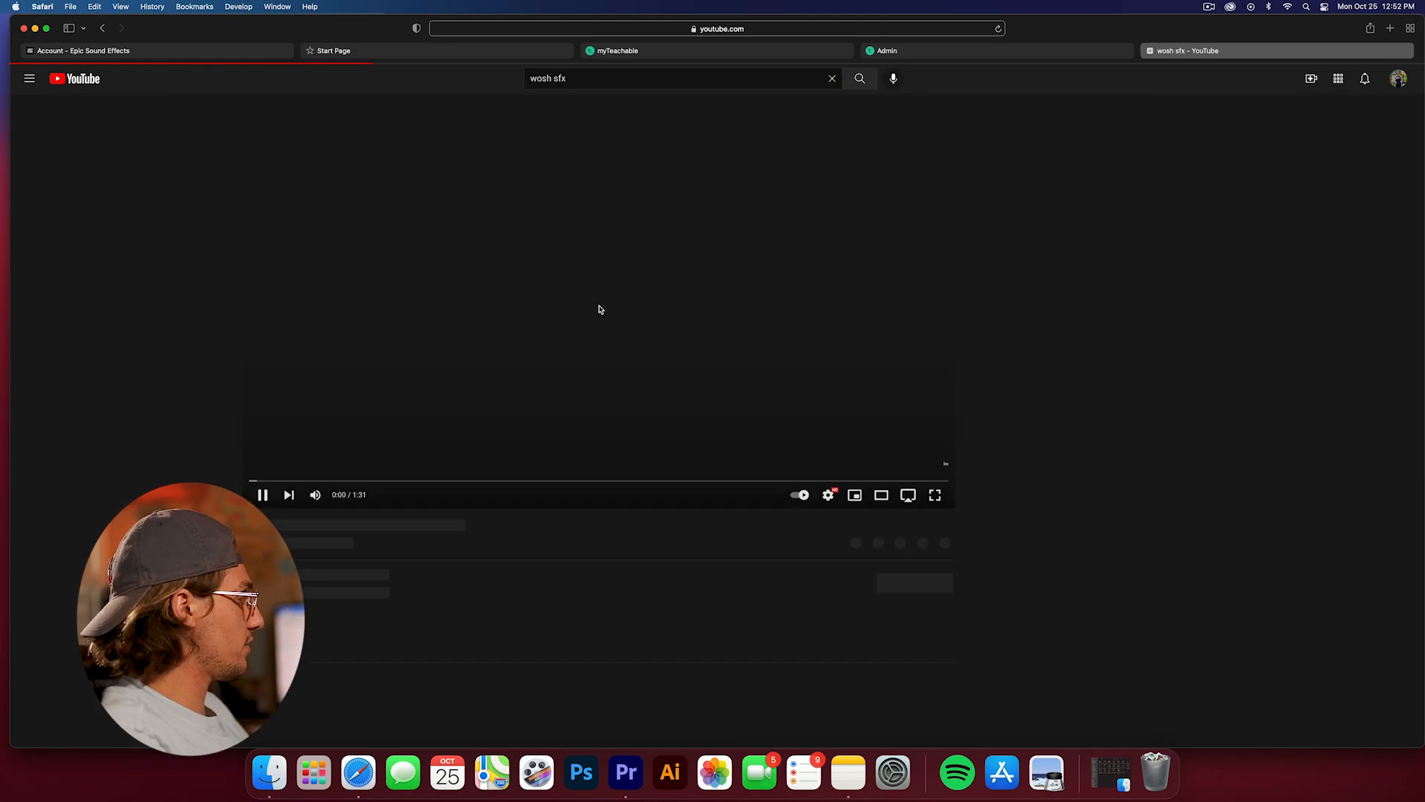
- Sample whoosh sounds at several points along the video's timeline
{"action": "left_click", "coordinate": [346, 481]}
{"action": "left_click", "coordinate": [442, 483]}
{"action": "left_click", "coordinate": [613, 482]}
{"action": "left_click", "coordinate": [689, 448]}
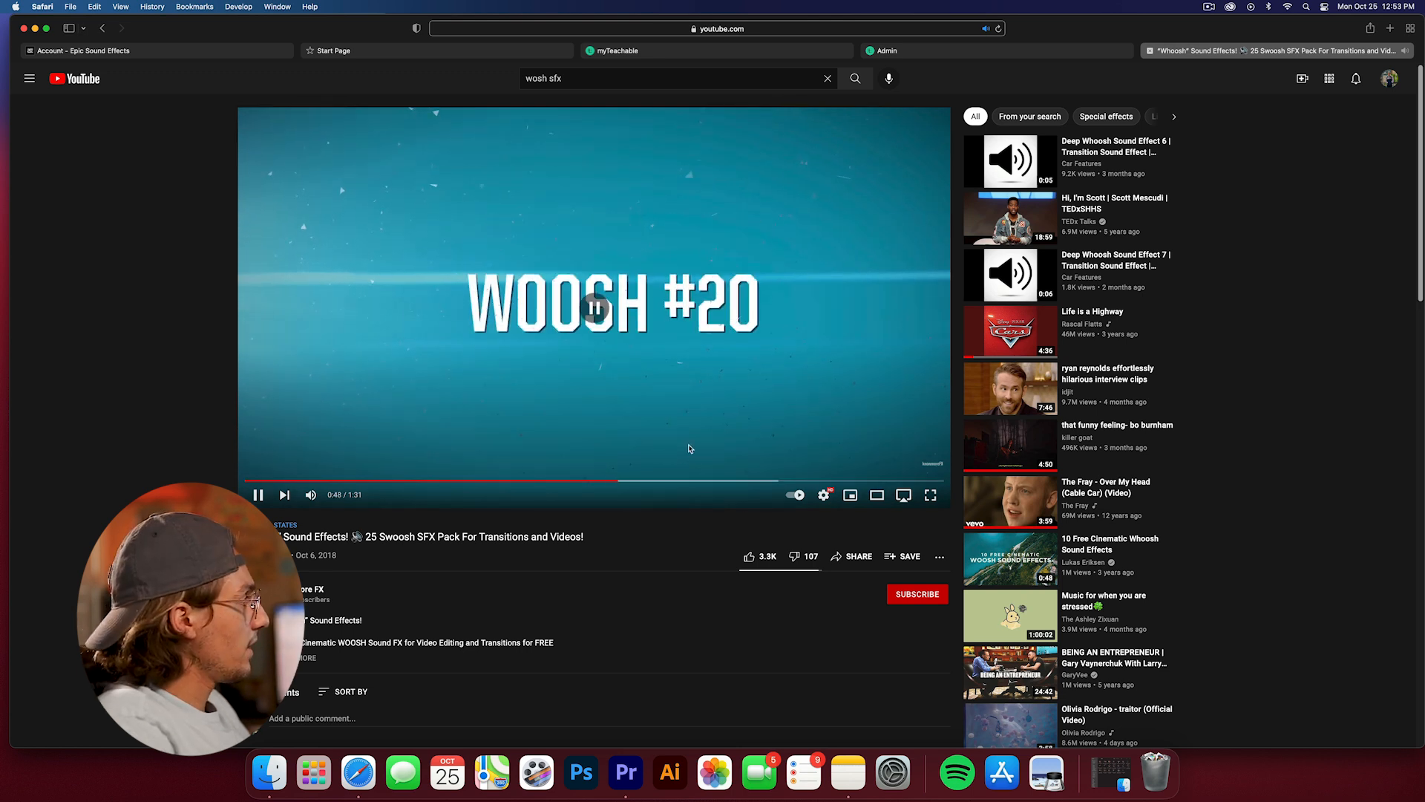
- Select the video's address and look up "youtube.mp3" in a new browser tab
{"action": "left_click", "coordinate": [728, 31]}
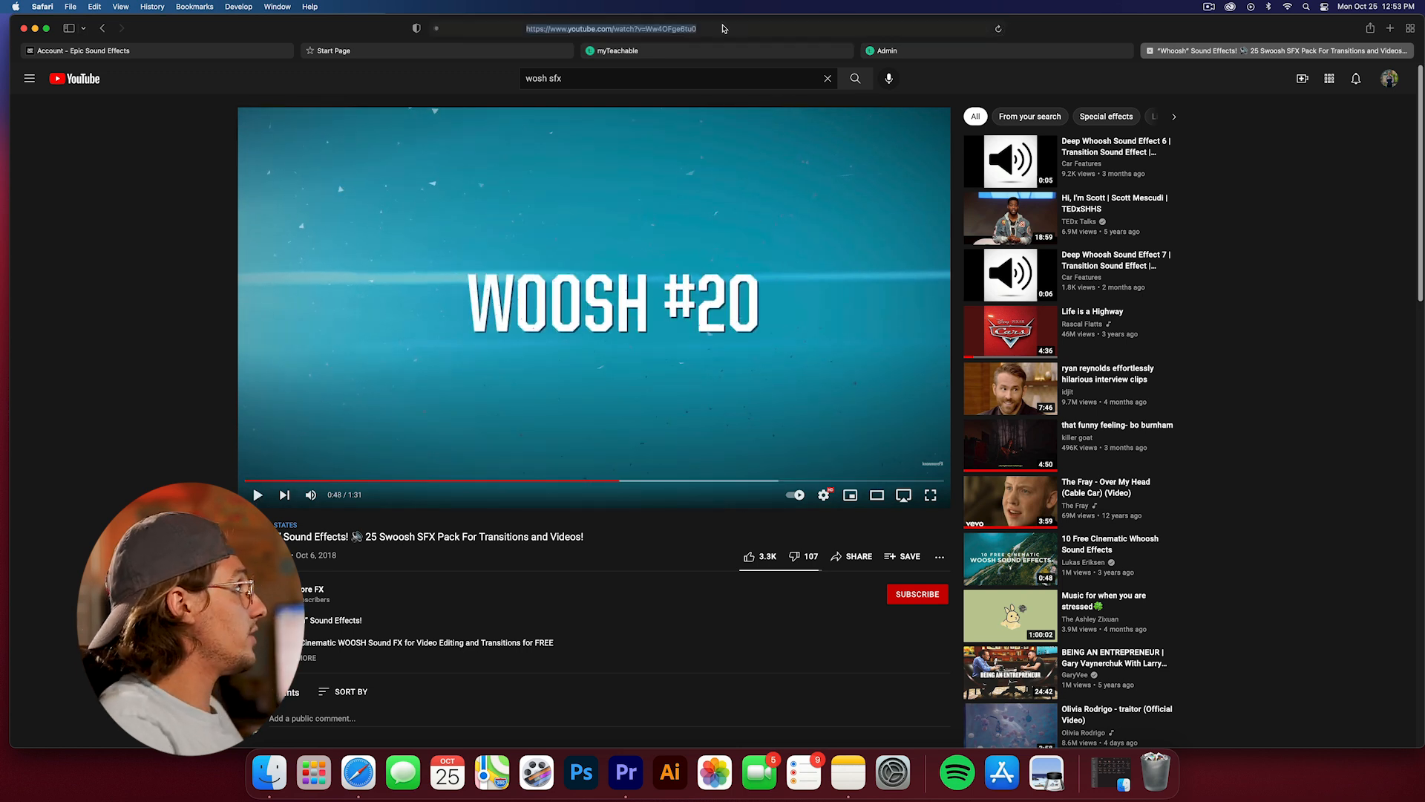
{"action": "left_click", "coordinate": [1394, 29]}
{"action": "type", "text": "youtube.mp3"}
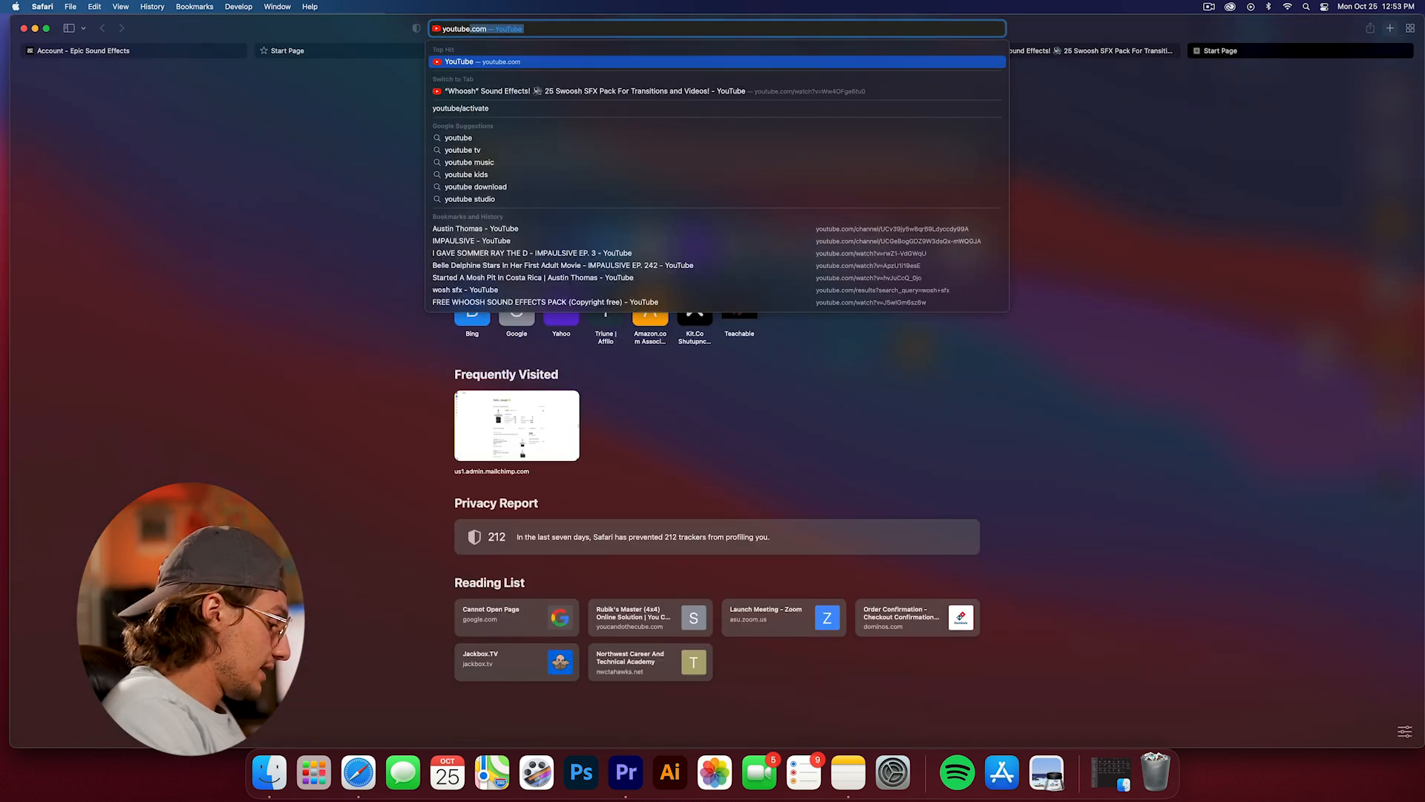
{"action": "key", "text": "Return"}
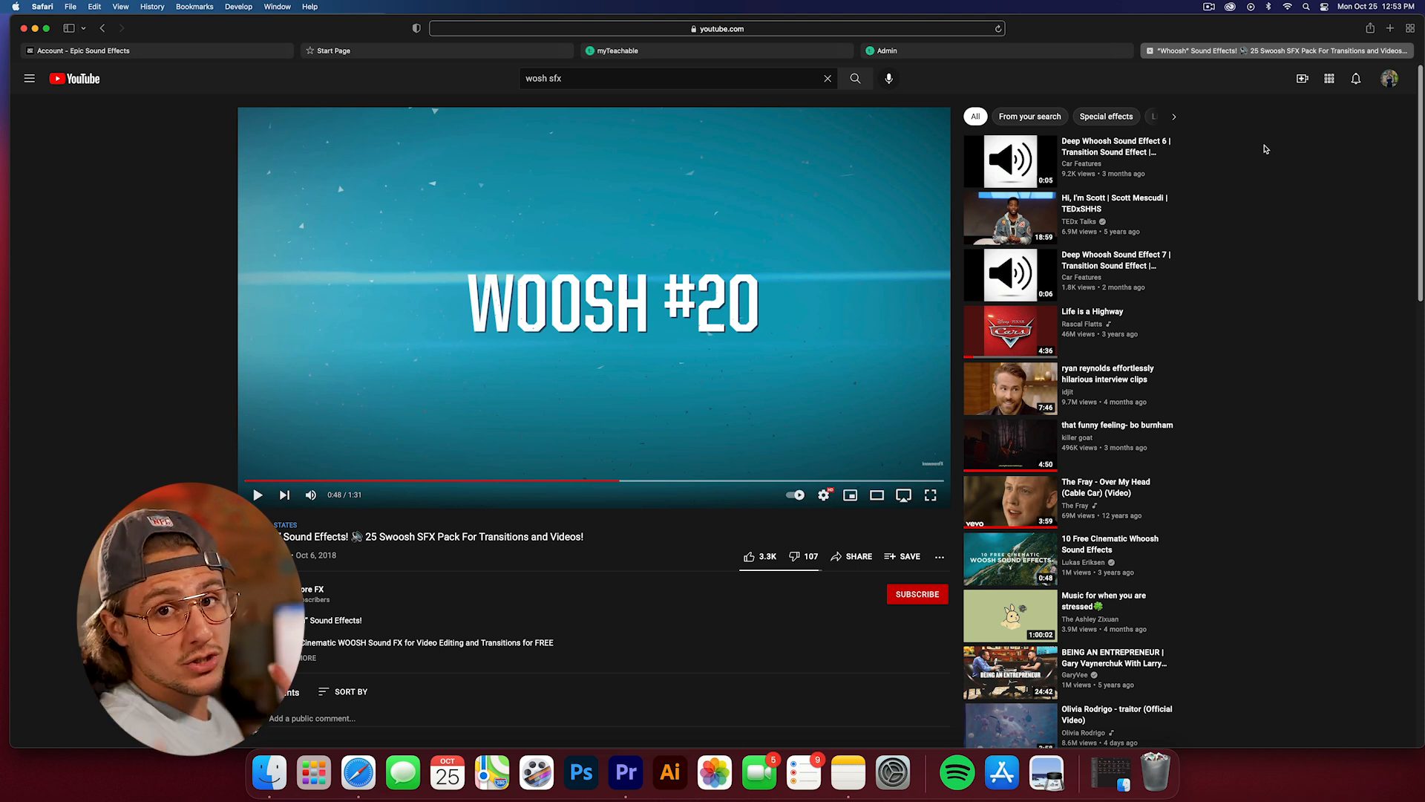
- Visit the Epic Sound Effects site's free effects, open its account page and examine the downloadable free samples
{"action": "left_click", "coordinate": [139, 53]}
{"action": "left_click", "coordinate": [764, 27]}
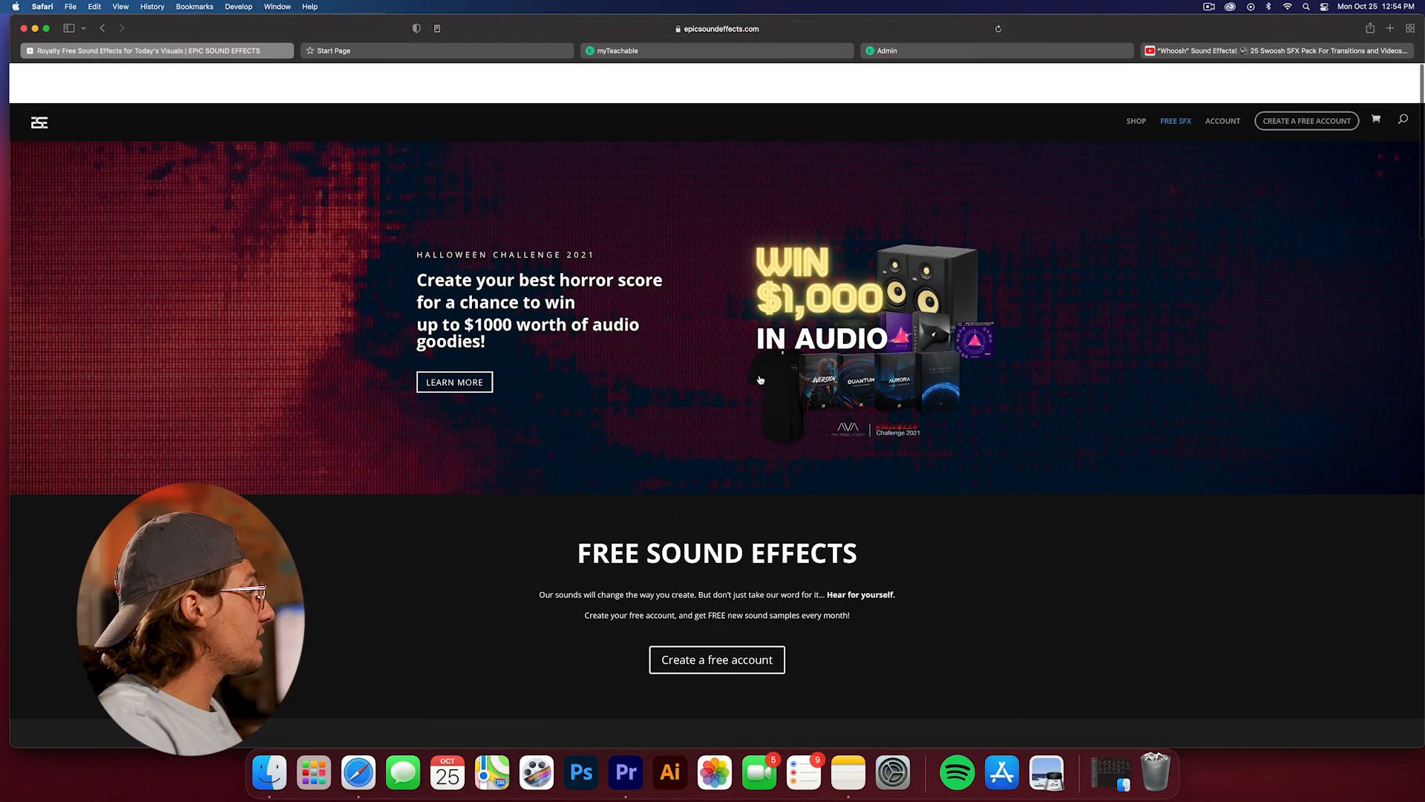
{"action": "scroll", "coordinate": [594, 542], "scroll_direction": "down", "scroll_amount": 1}
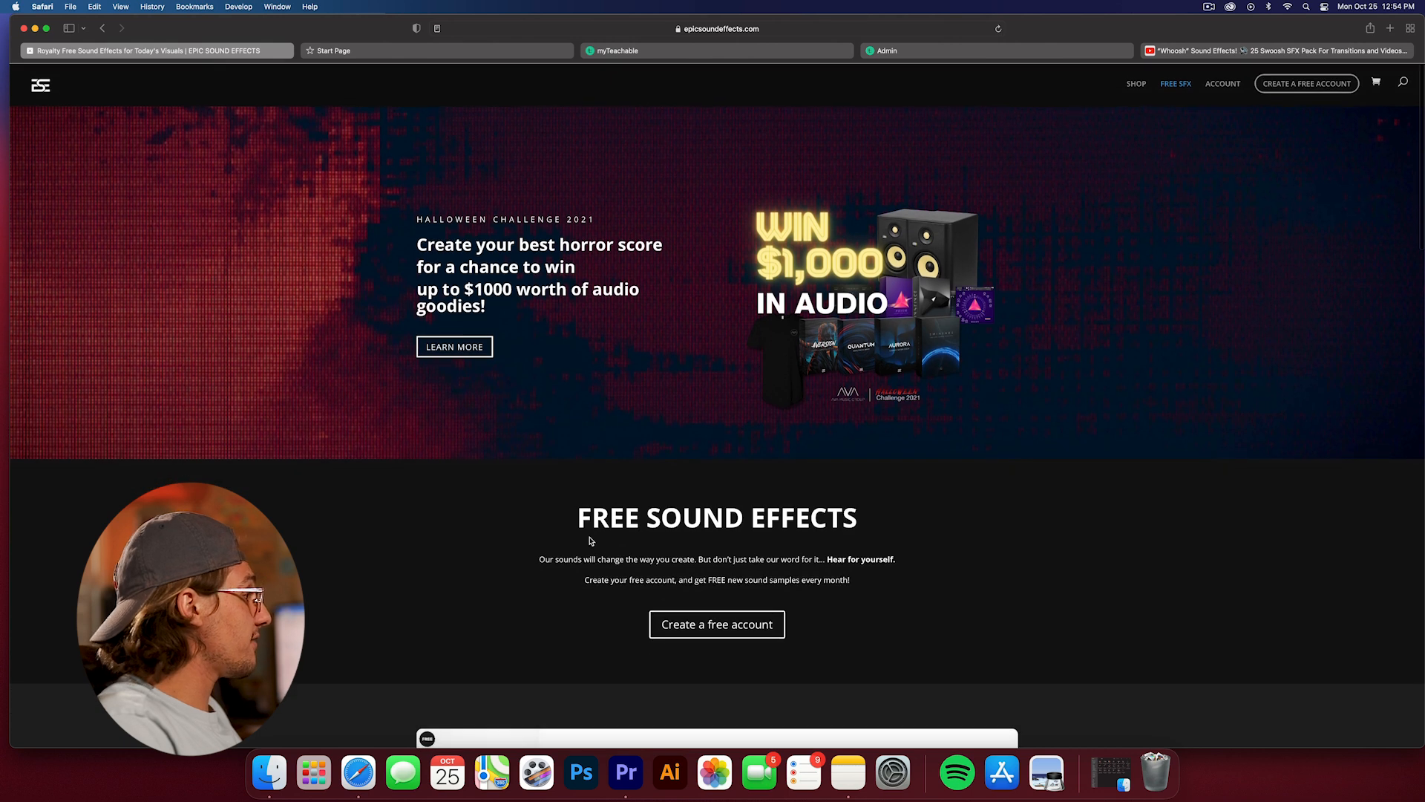
{"action": "left_click", "coordinate": [735, 625]}
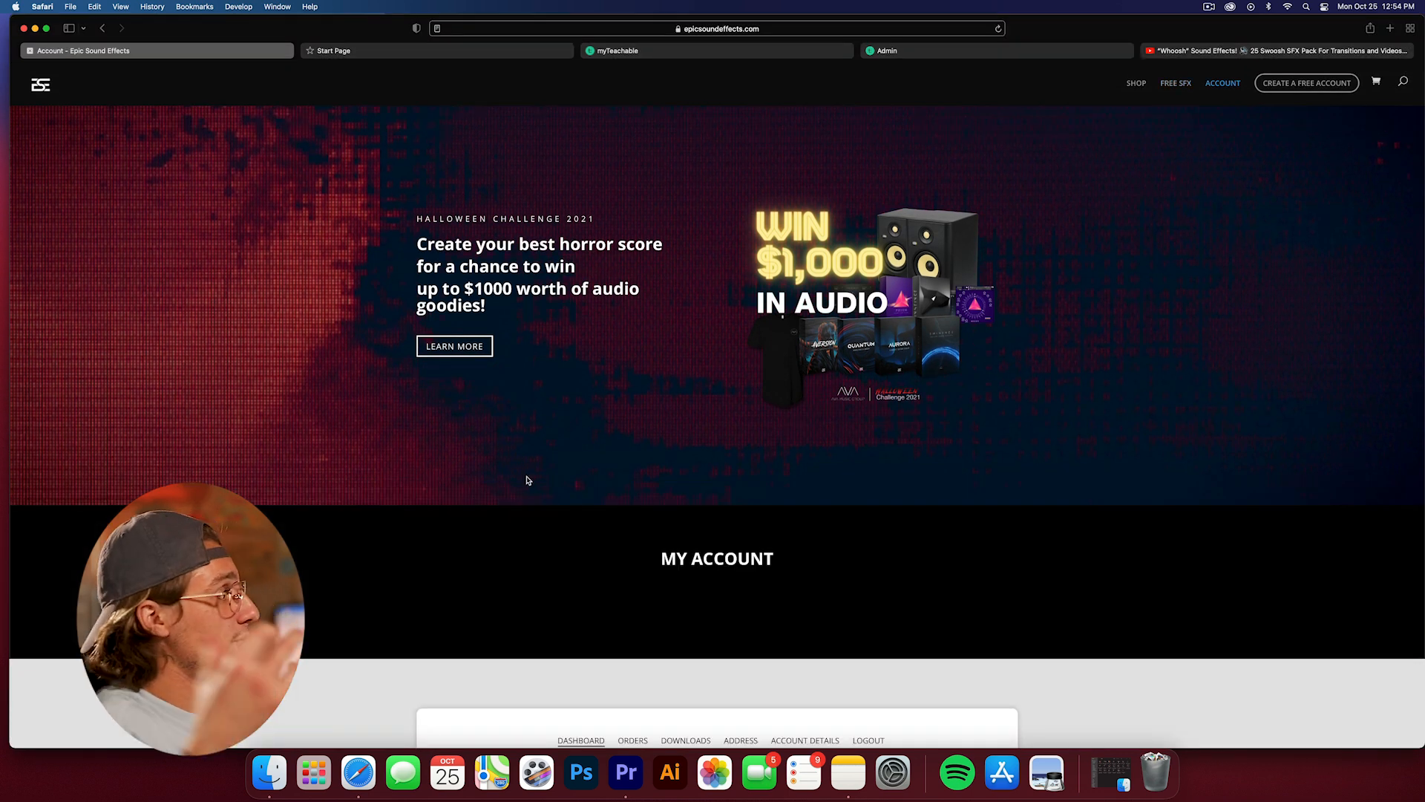
{"action": "scroll", "coordinate": [528, 480], "scroll_direction": "down", "scroll_amount": 10}
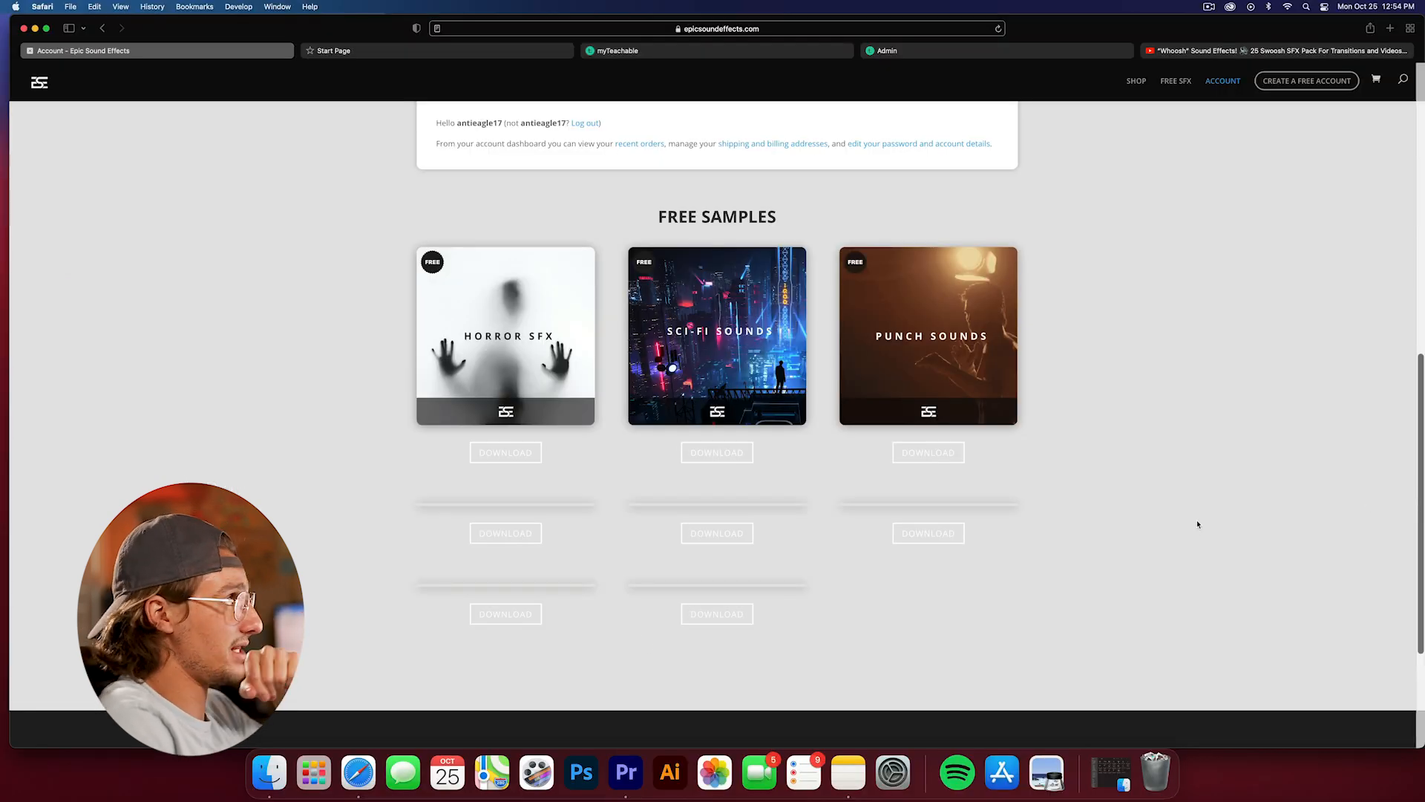
- Hide the browser and move the Epic Sound Effects folder to an open area of the desktop, away from Rapid SSD
{"action": "key", "text": "super+h"}
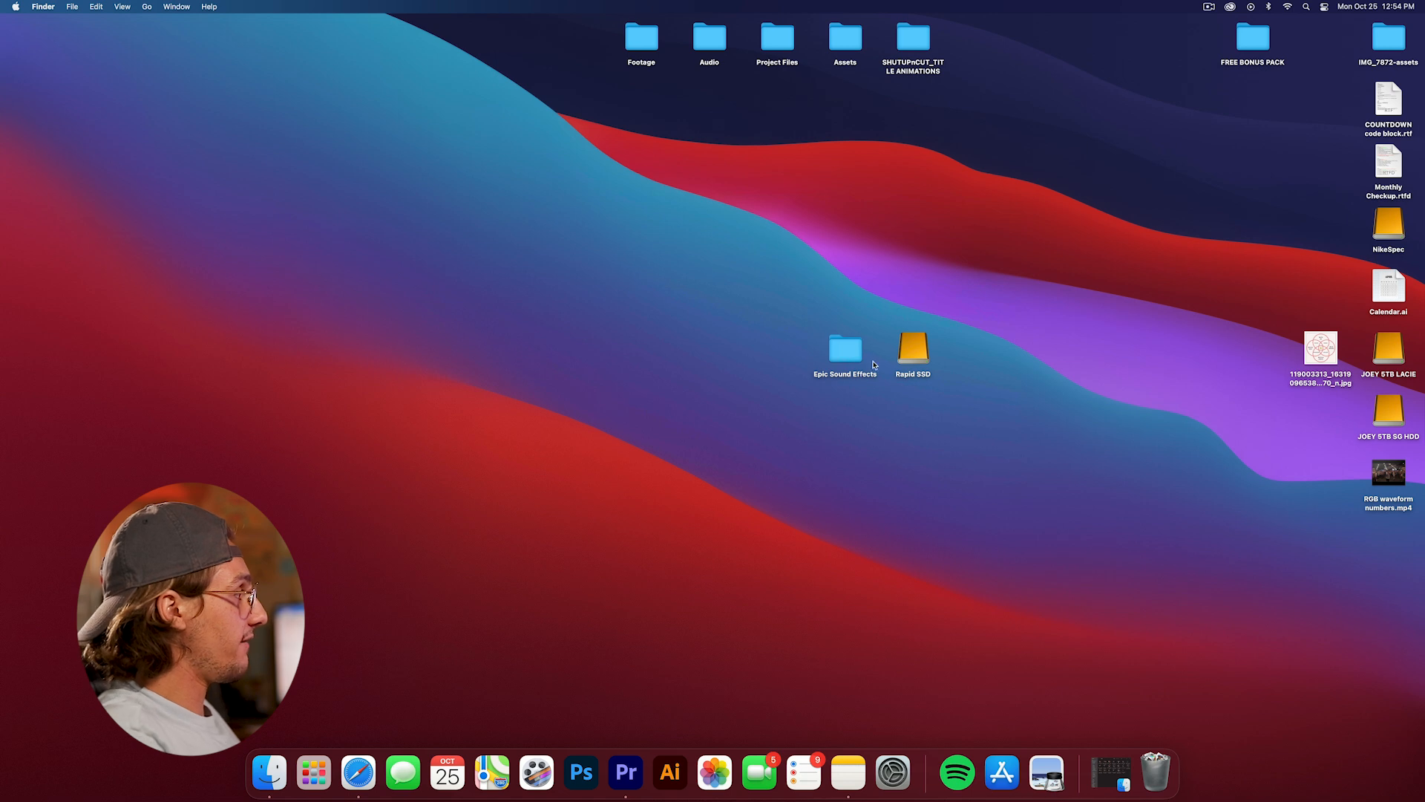
{"action": "left_click", "coordinate": [830, 349]}
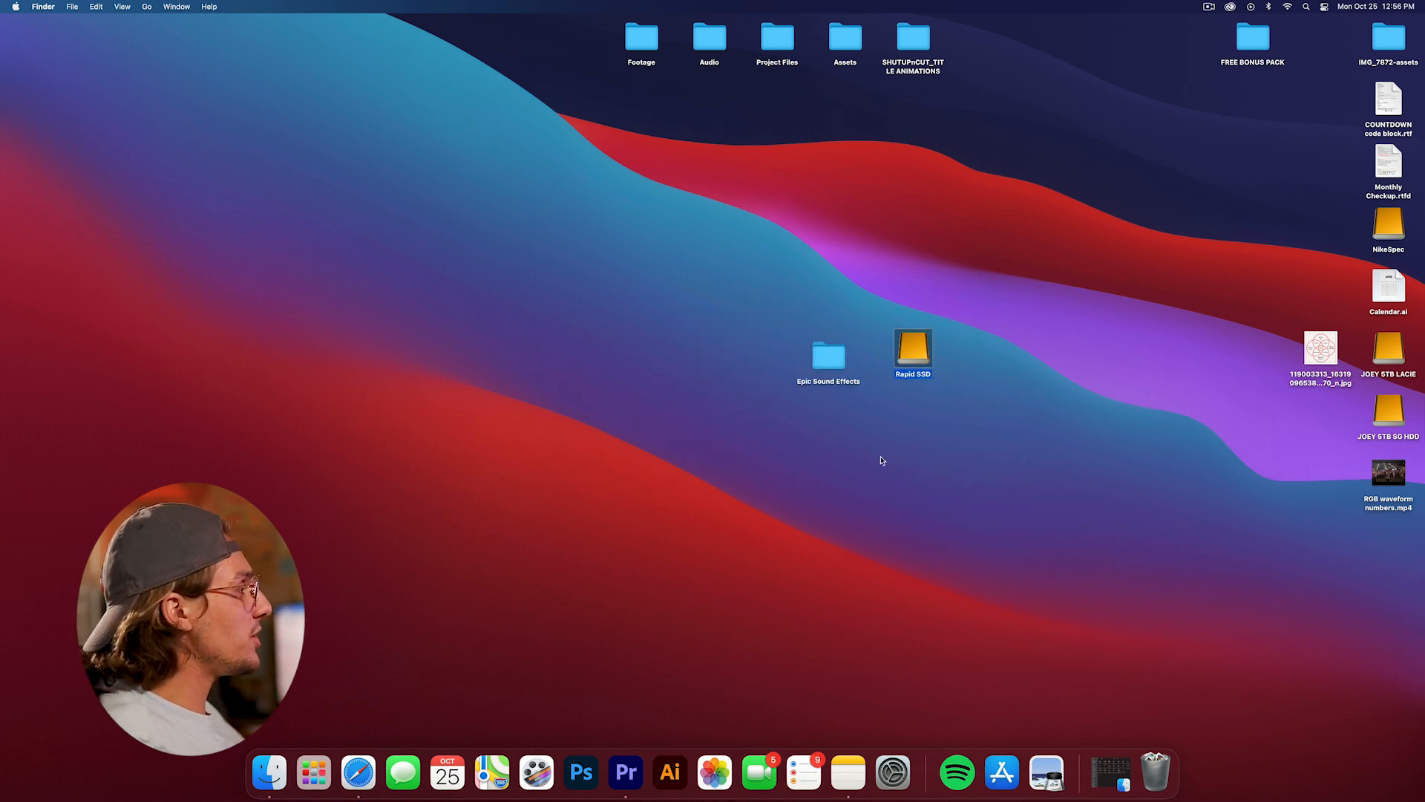
{"action": "left_click_drag", "start_coordinate": [802, 371], "coordinate": [681, 288]}
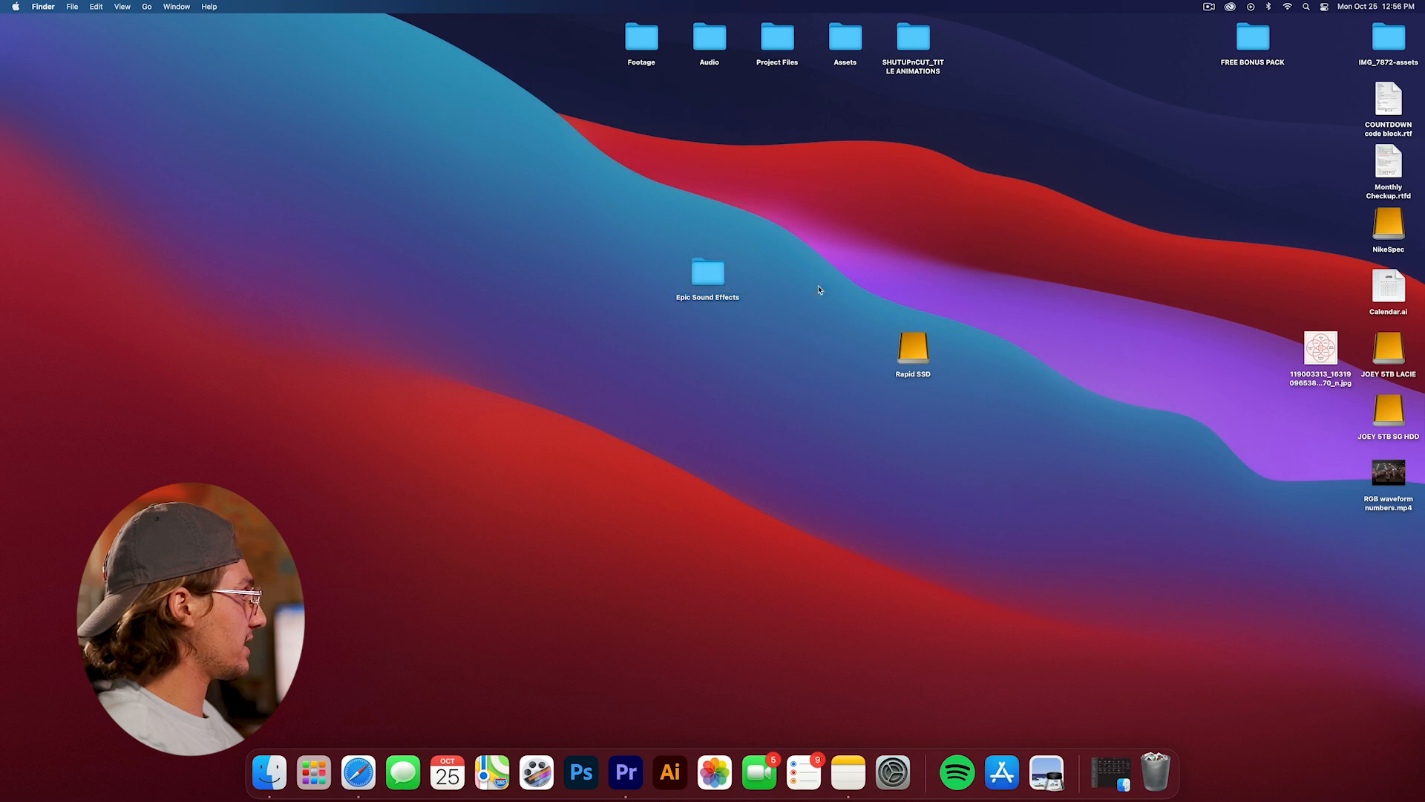
- Copy the 4-Sound Design folder and Motion Pulse's Atmosphere folder from Designer Sound FX on Rapid SSD to the desktop
{"action": "double_click", "coordinate": [919, 362]}
{"action": "left_click_drag", "start_coordinate": [467, 323], "coordinate": [786, 284]}
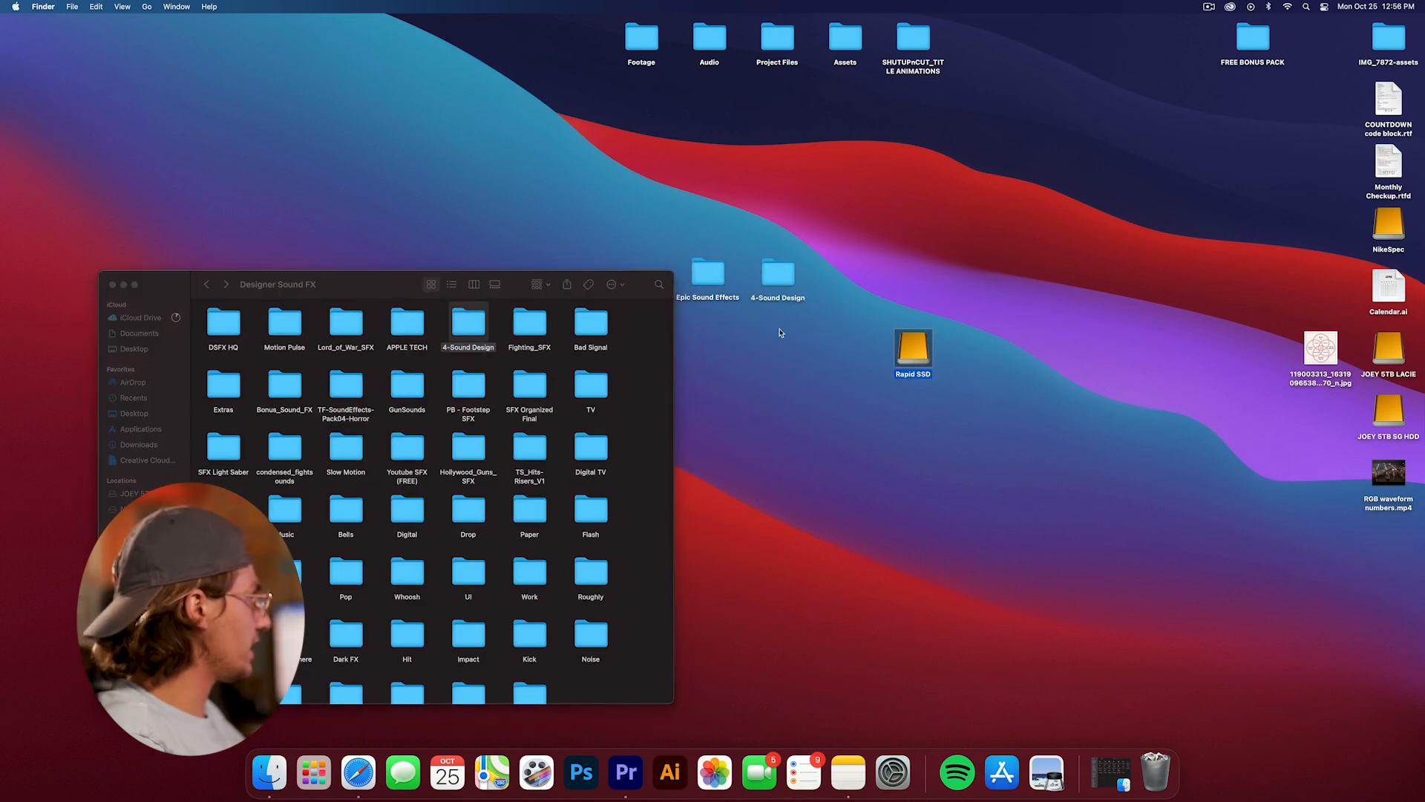
{"action": "double_click", "coordinate": [285, 322]}
{"action": "left_click_drag", "start_coordinate": [348, 343], "coordinate": [848, 279]}
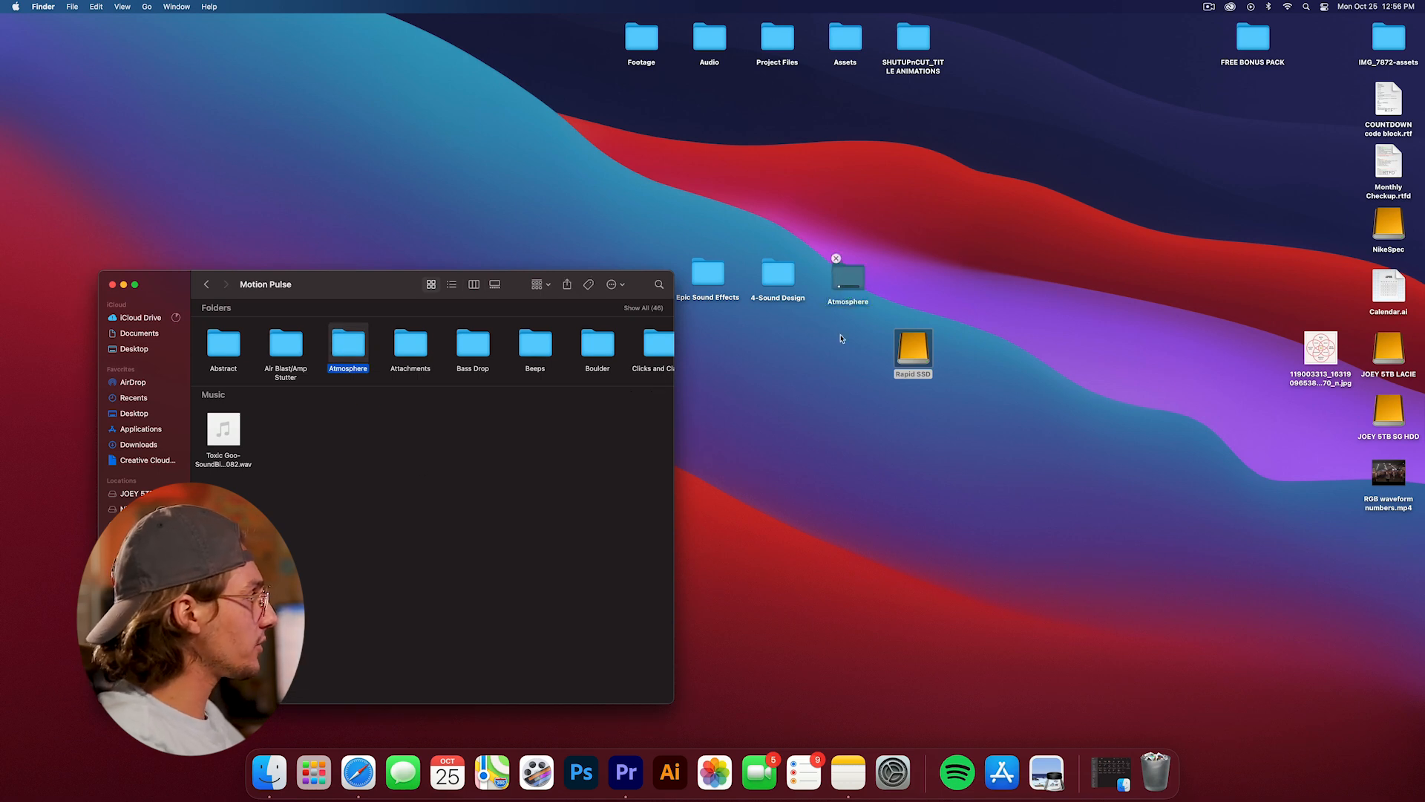
- Copy the TS_Hits-Risers_V1 folder from Designer Sound FX to the desktop and close the library window
{"action": "left_click", "coordinate": [206, 284]}
{"action": "left_click_drag", "start_coordinate": [529, 382], "coordinate": [914, 285]}
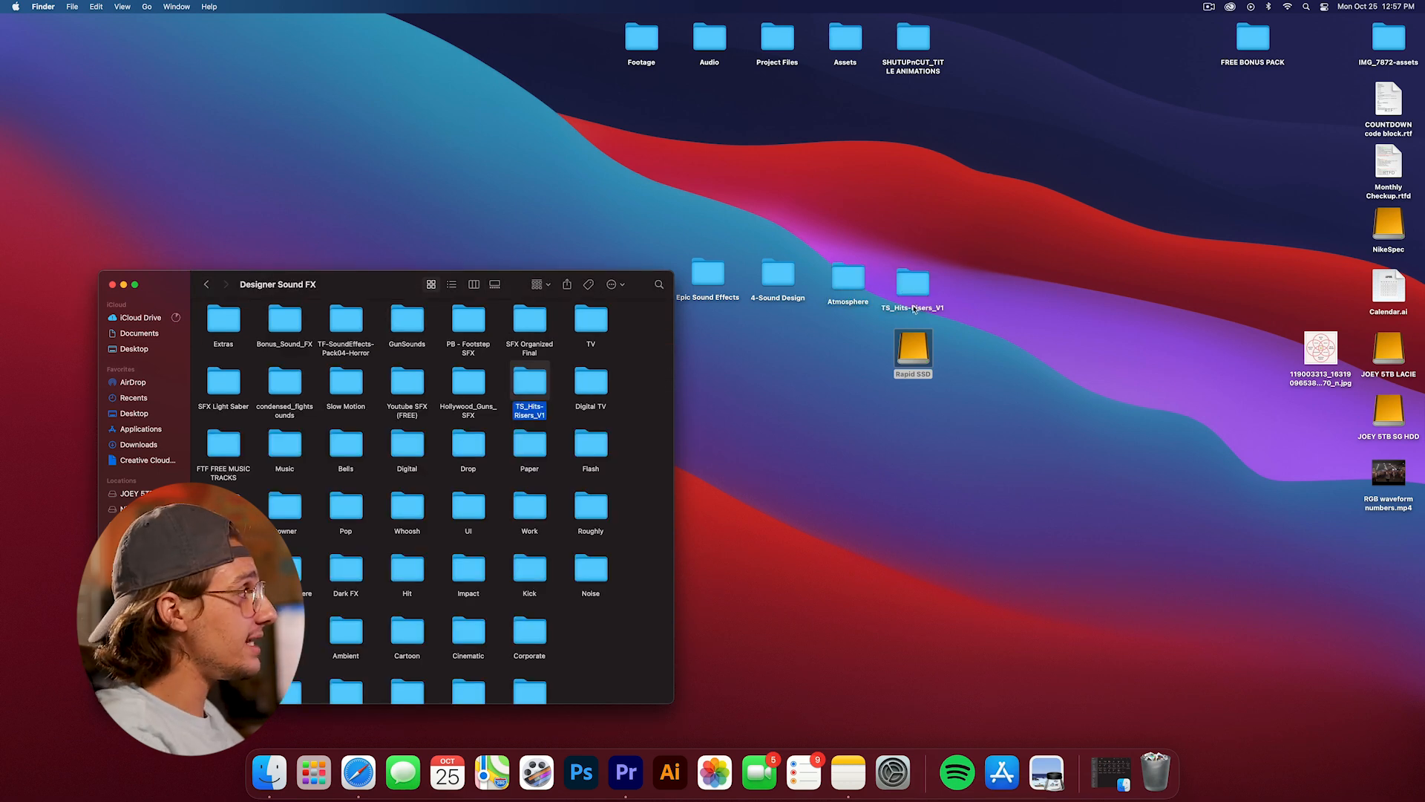
{"action": "left_click", "coordinate": [112, 285]}
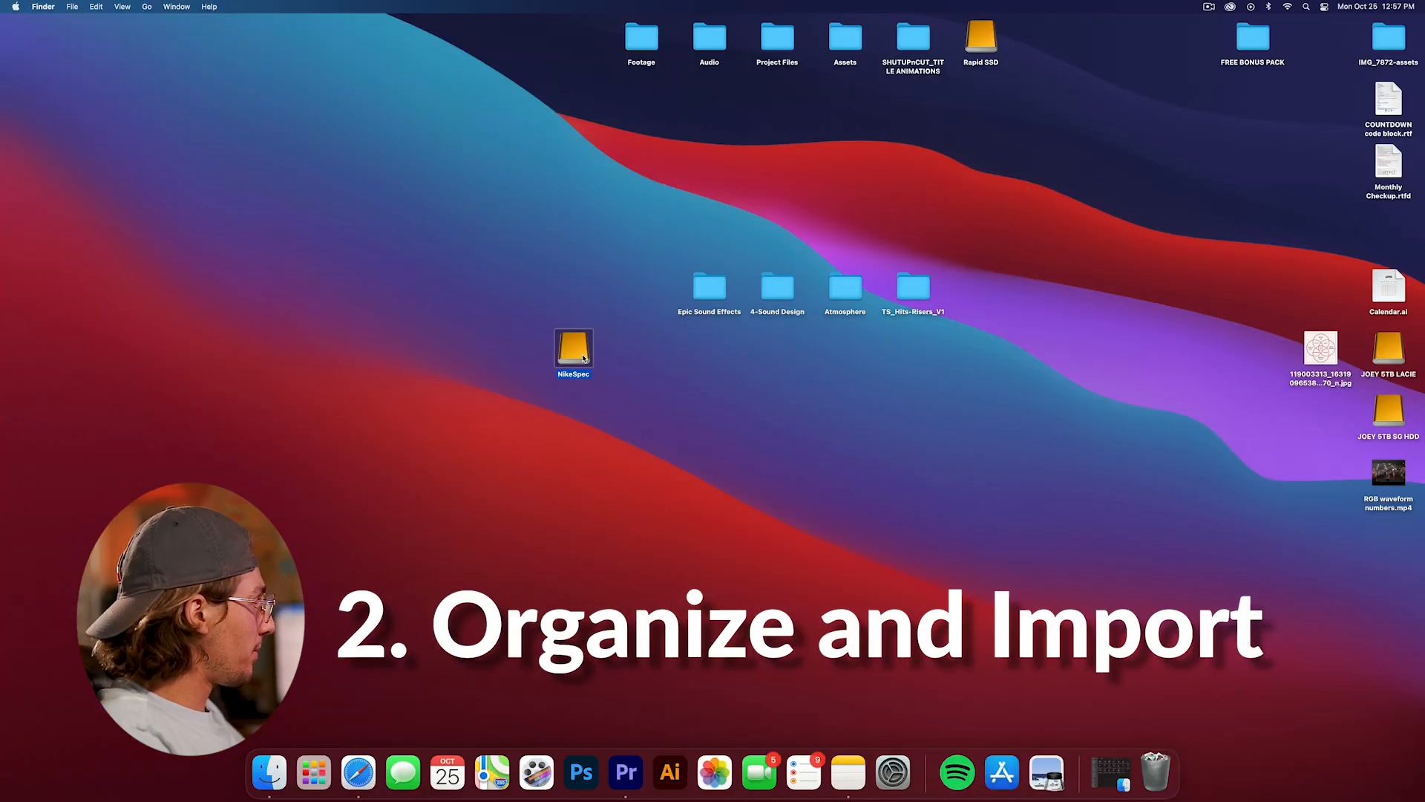
- Copy the four desktop sound folders into the SFX folder within NikeSpecAD's Sound Design folder on the NikeSpec drive, and trash the desktop originals
{"action": "double_click", "coordinate": [574, 351]}
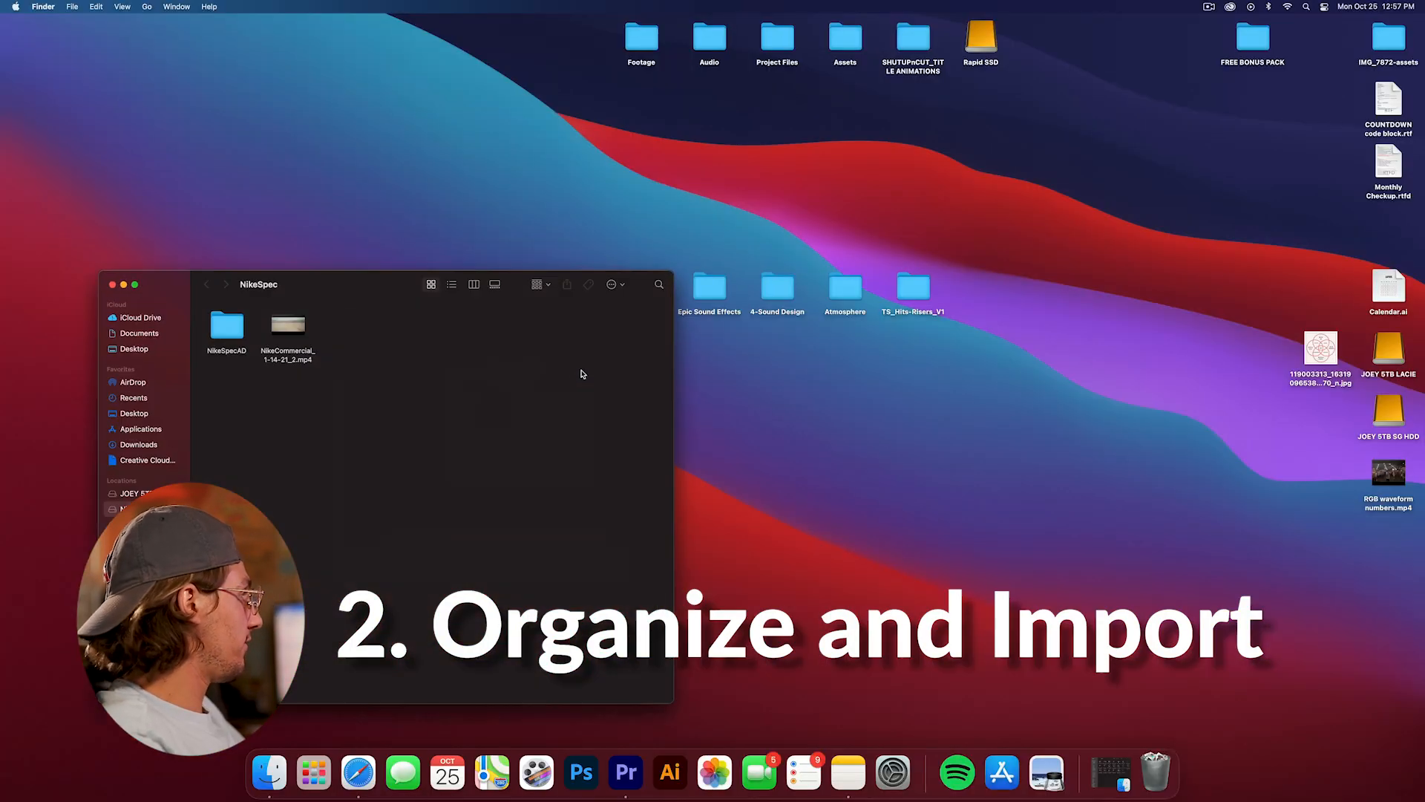
{"action": "double_click", "coordinate": [216, 328]}
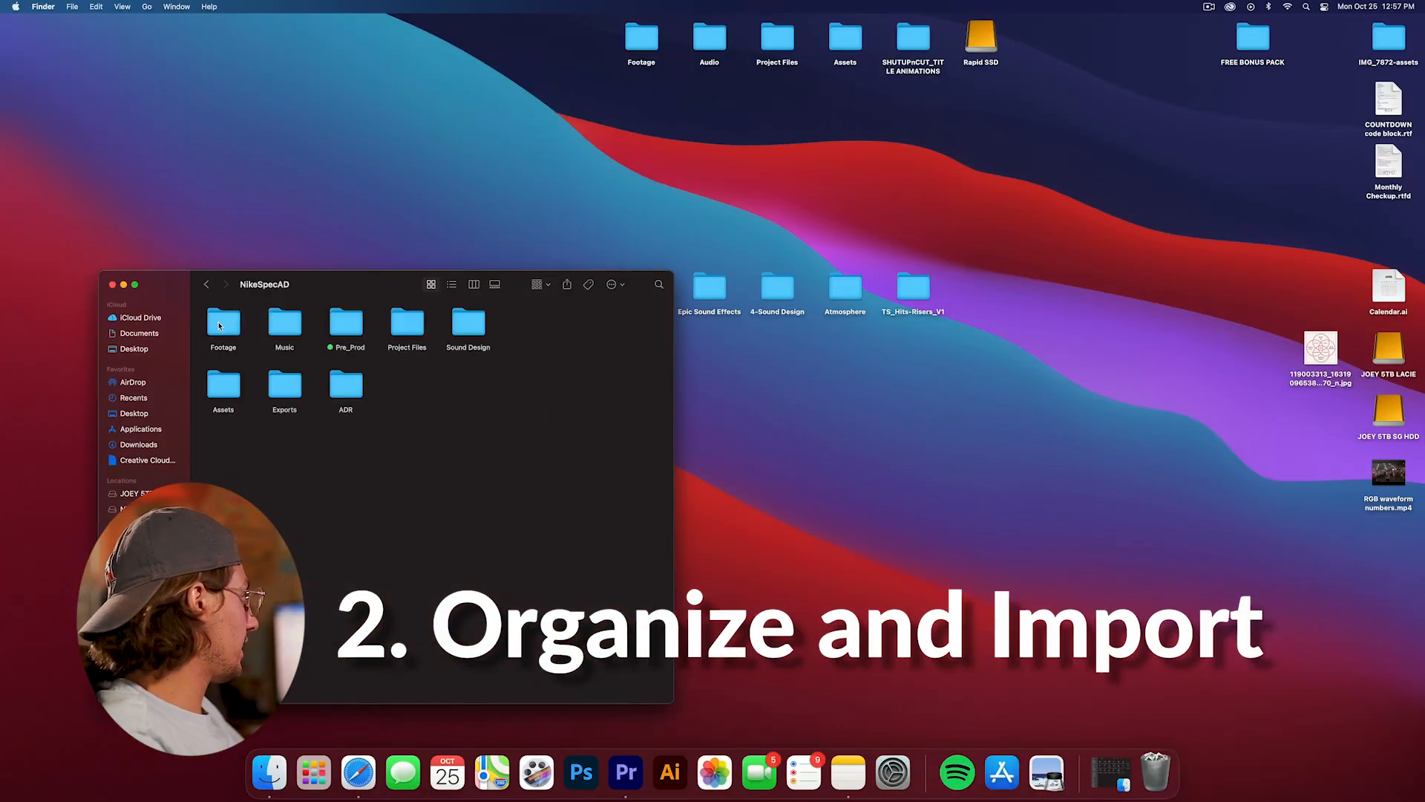
{"action": "double_click", "coordinate": [473, 327]}
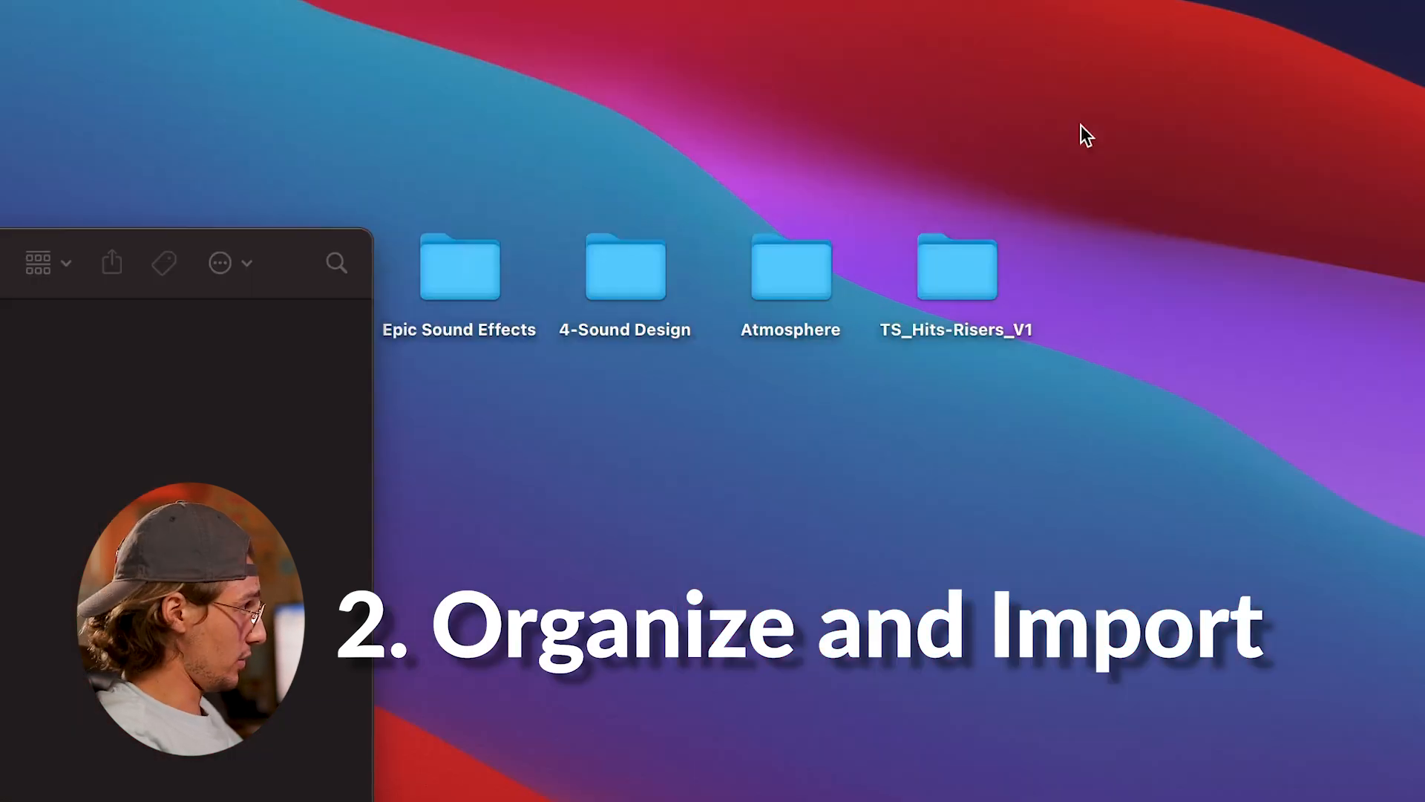
{"action": "left_click_drag", "start_coordinate": [970, 234], "coordinate": [688, 299]}
{"action": "left_click_drag", "start_coordinate": [708, 297], "coordinate": [579, 496]}
{"action": "left_click_drag", "start_coordinate": [160, 776], "coordinate": [490, 219]}
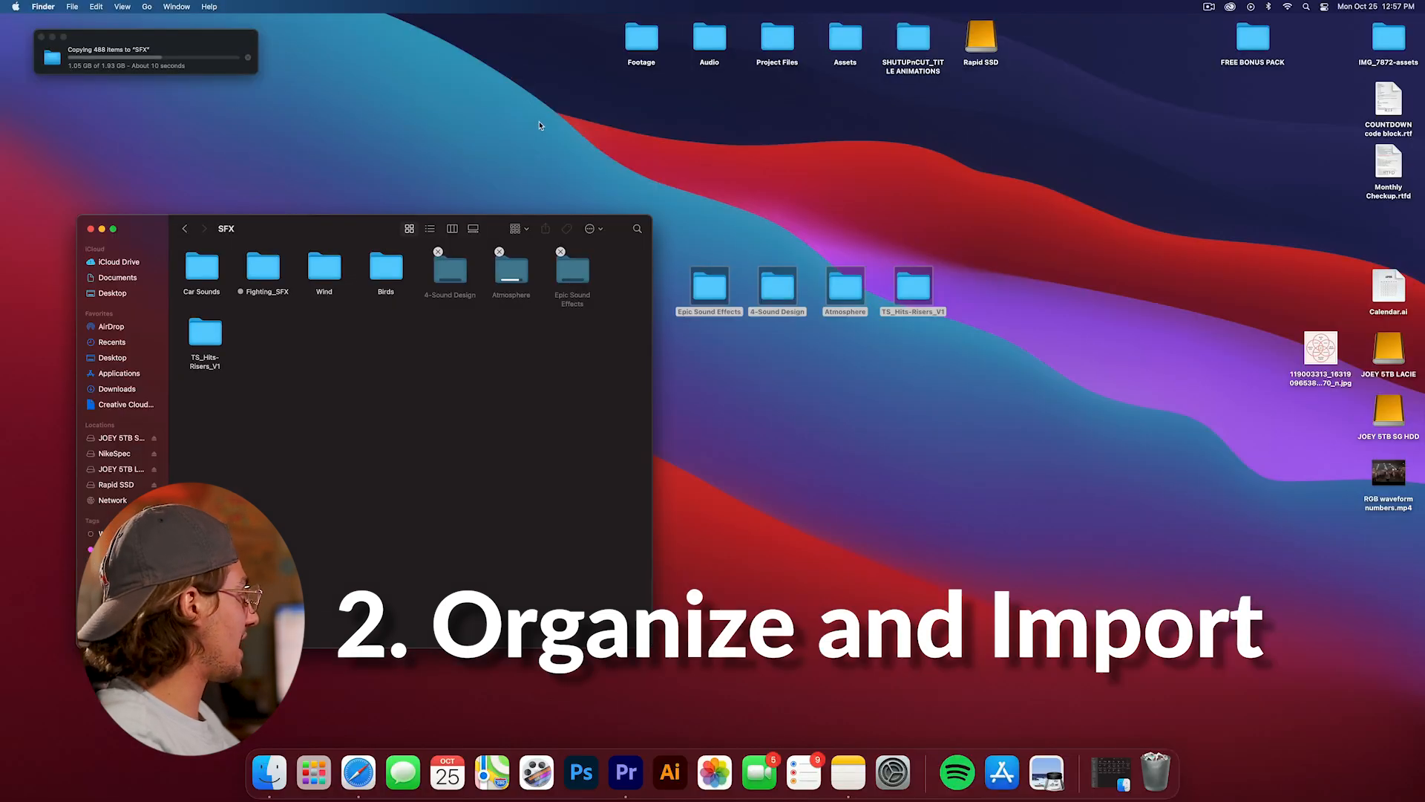
{"action": "left_click_drag", "start_coordinate": [1061, 384], "coordinate": [1163, 770]}
{"action": "left_click", "coordinate": [543, 610]}
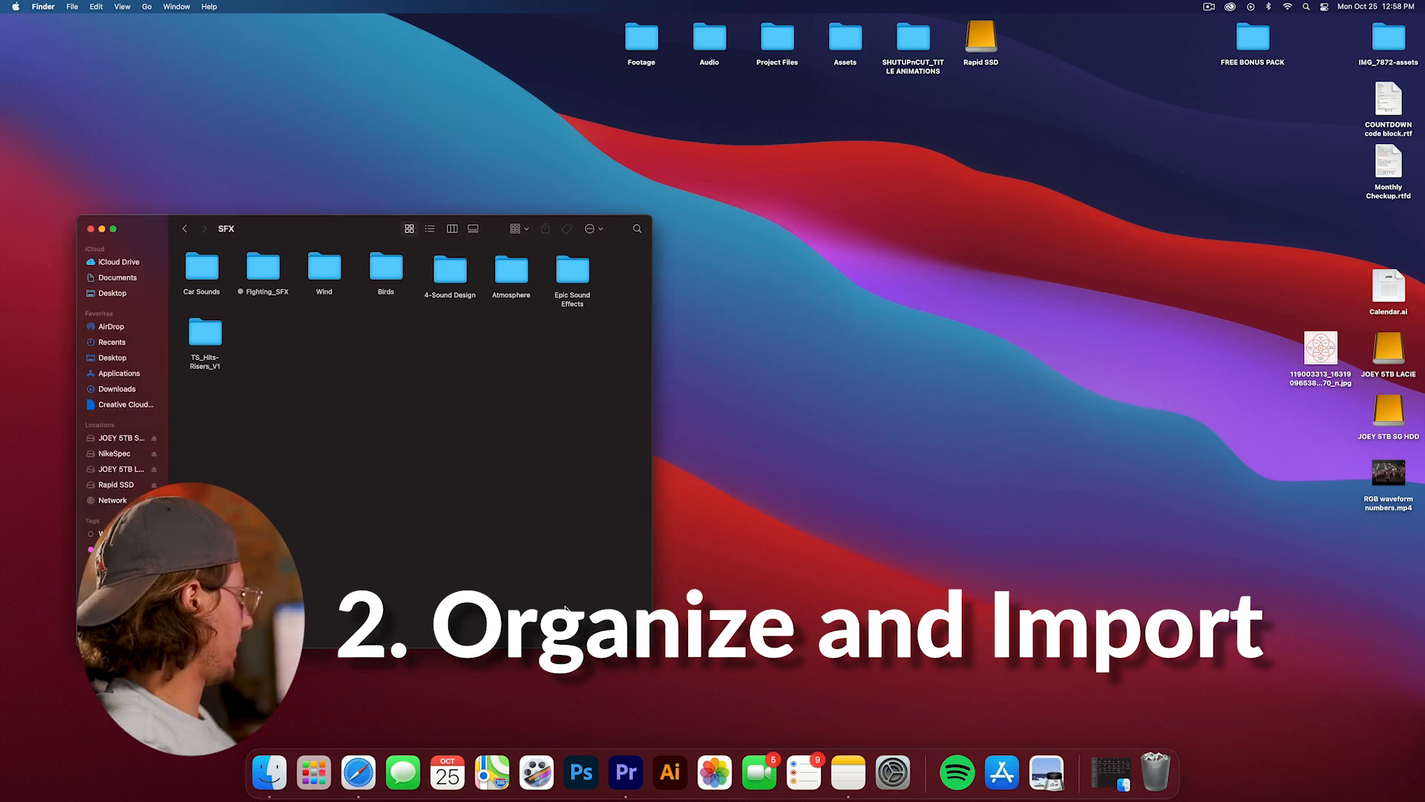
- Import the 4-Sound Design, Atmosphere, Epic Sound Effects and TS_Hits-Risers_V1 folders into the Sound Design bin of the Premiere Pro project
{"action": "left_click", "coordinate": [626, 772]}
{"action": "left_click", "coordinate": [262, 215]}
{"action": "left_click_drag", "start_coordinate": [261, 215], "coordinate": [849, 219]}
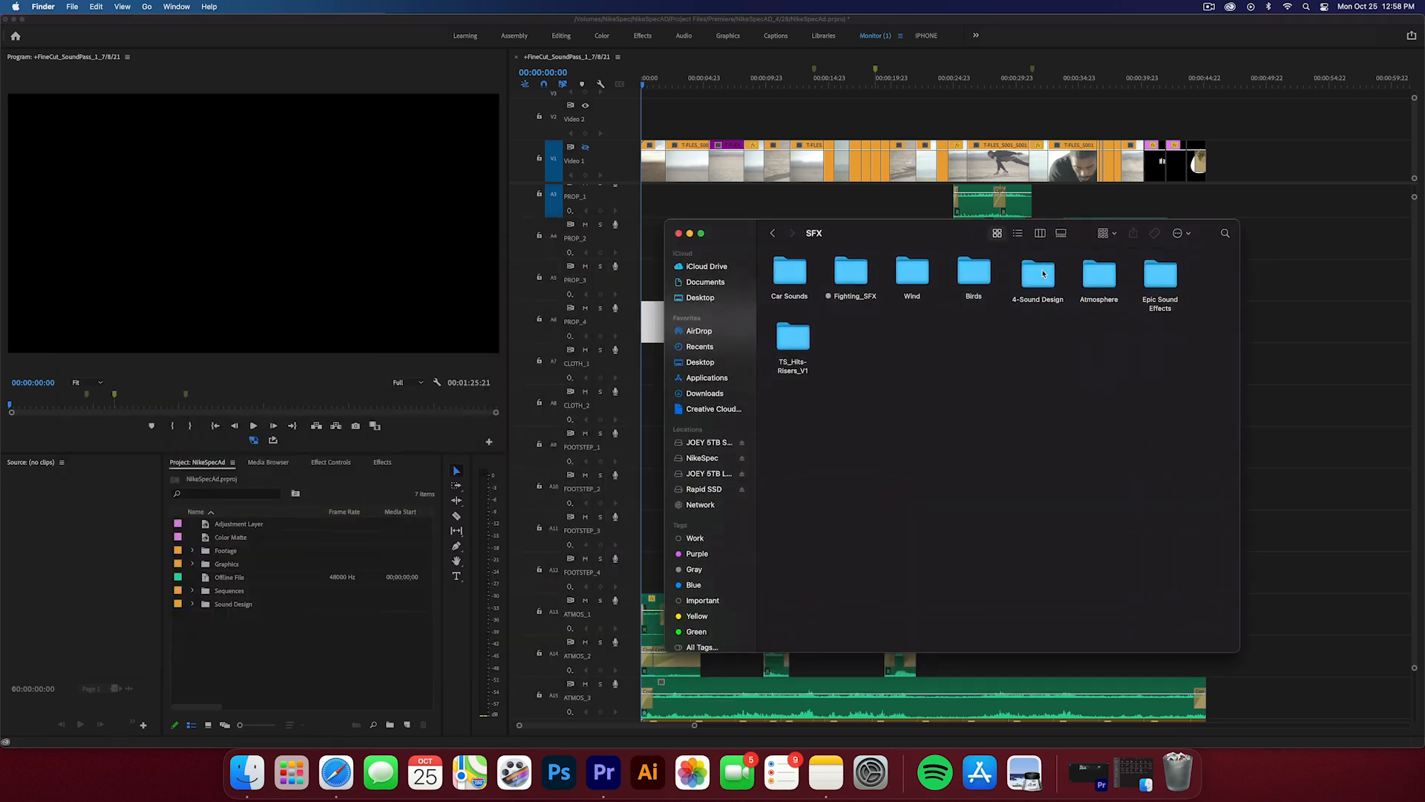
{"action": "left_click", "coordinate": [1041, 274]}
{"action": "left_click", "coordinate": [1114, 276], "text": "super"}
{"action": "left_click", "coordinate": [1158, 276], "text": "super"}
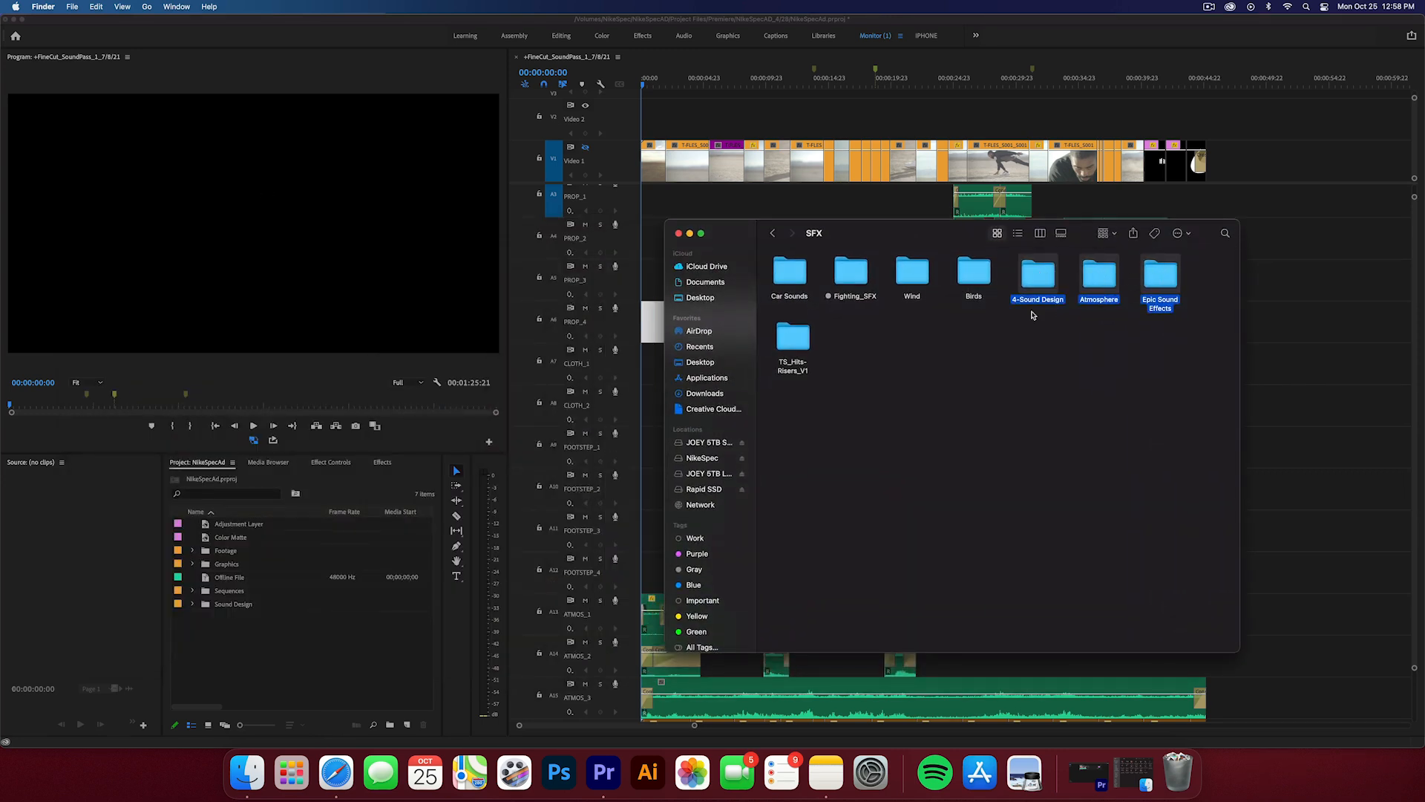
{"action": "left_click", "coordinate": [794, 343], "text": "super"}
{"action": "left_click_drag", "start_coordinate": [799, 343], "coordinate": [269, 685]}
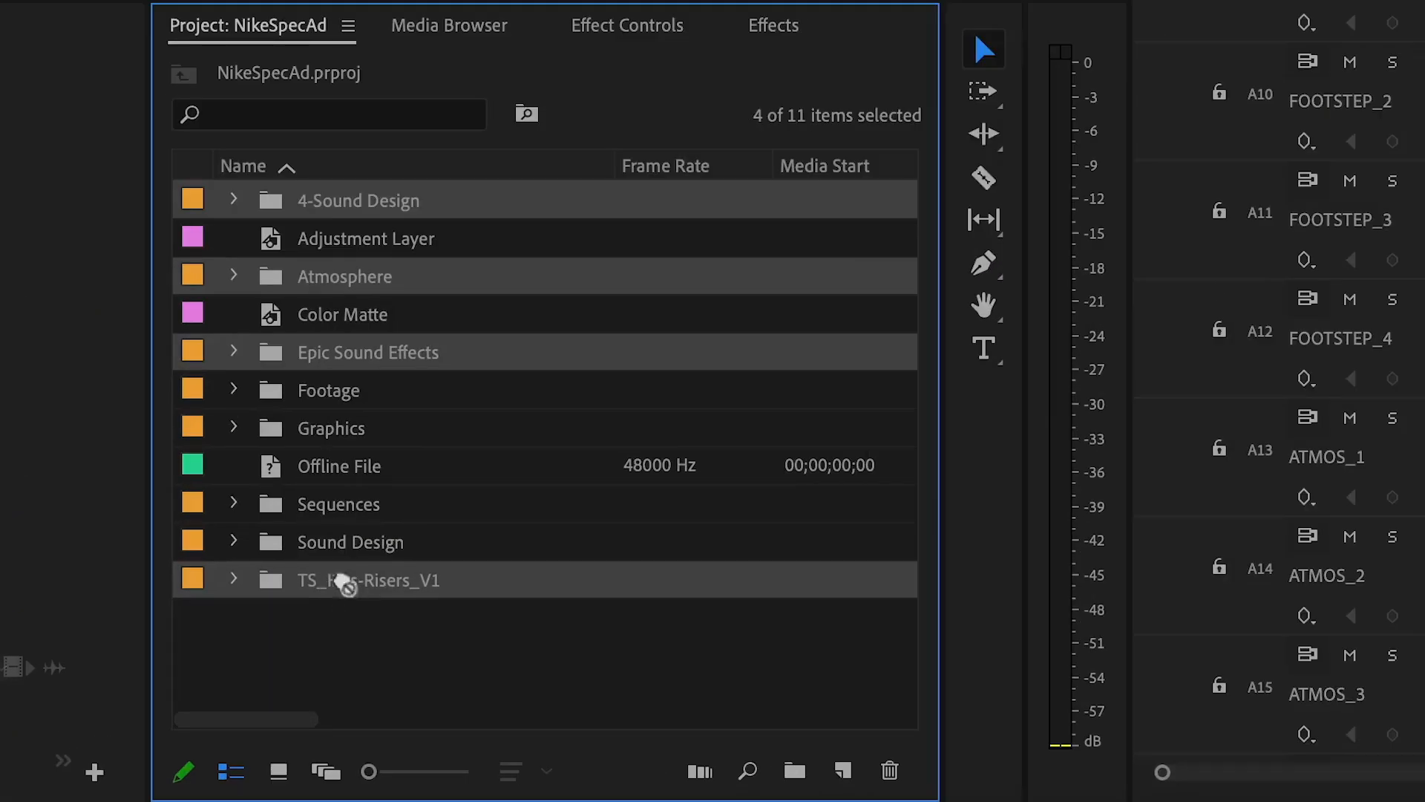
{"action": "key", "text": "Delete"}
{"action": "left_click", "coordinate": [233, 426]}
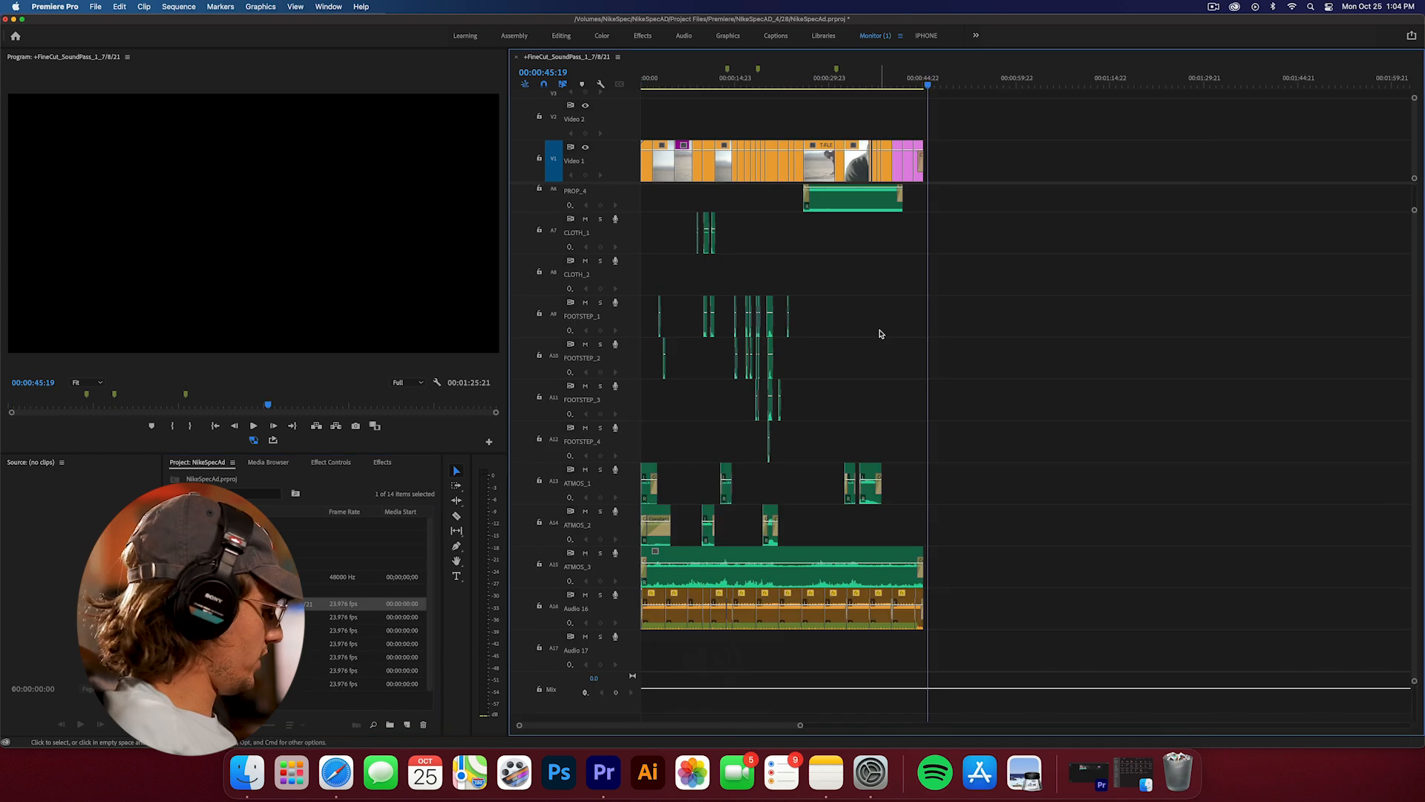
- Raise the computer's playback volume by several increments
{"action": "key", "text": "XF86AudioRaiseVolume"}
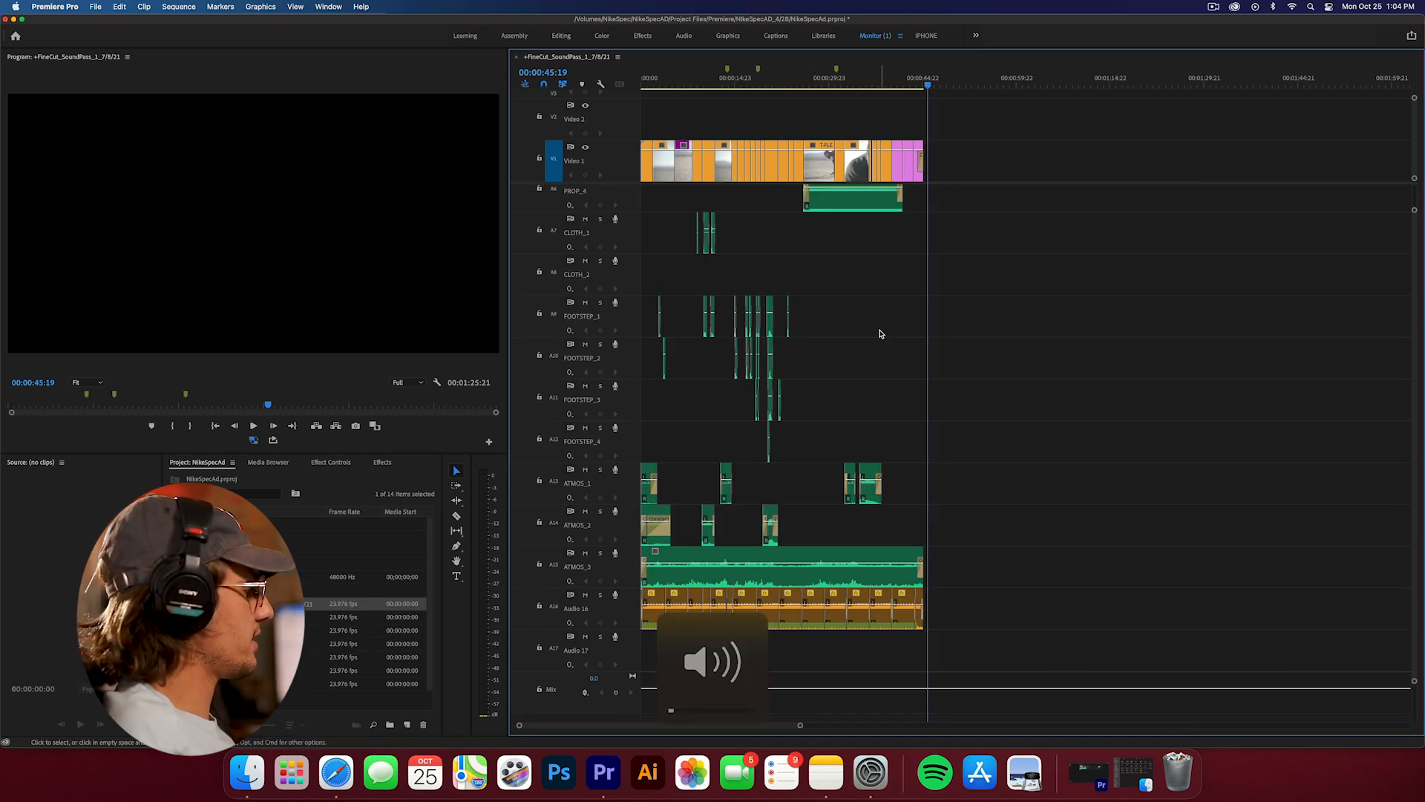
{"action": "key", "text": "XF86AudioRaiseVolume"}
{"action": "key", "text": "XF86AudioRaiseVolume"}
{"action": "key", "text": "XF86AudioRaiseVolume"}
{"action": "key", "text": "XF86AudioRaiseVolume"}
{"action": "key", "text": "XF86AudioRaiseVolume"}
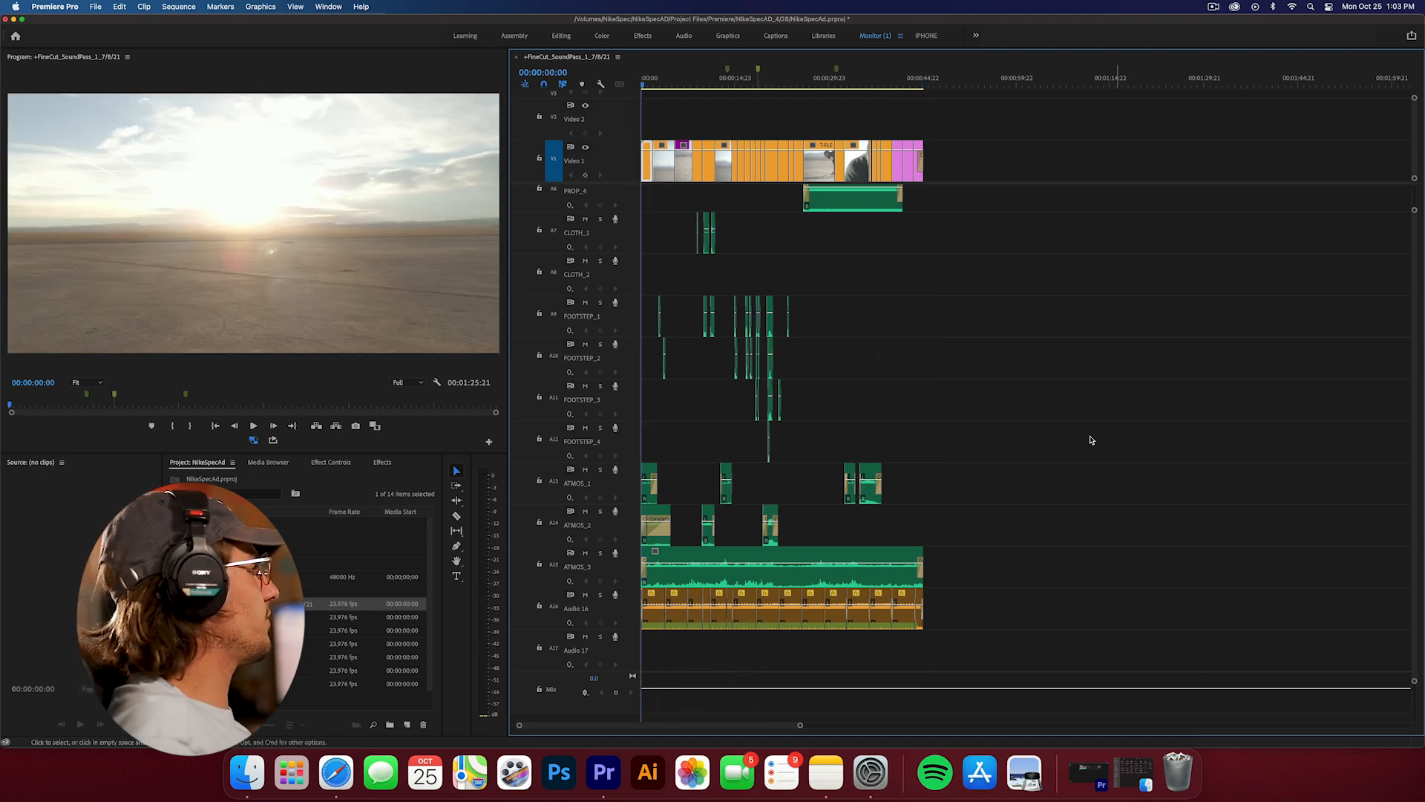
- Play the opening of the sequence from its first frame and return the playhead to the start
{"action": "left_click", "coordinate": [376, 283]}
{"action": "left_click", "coordinate": [666, 106]}
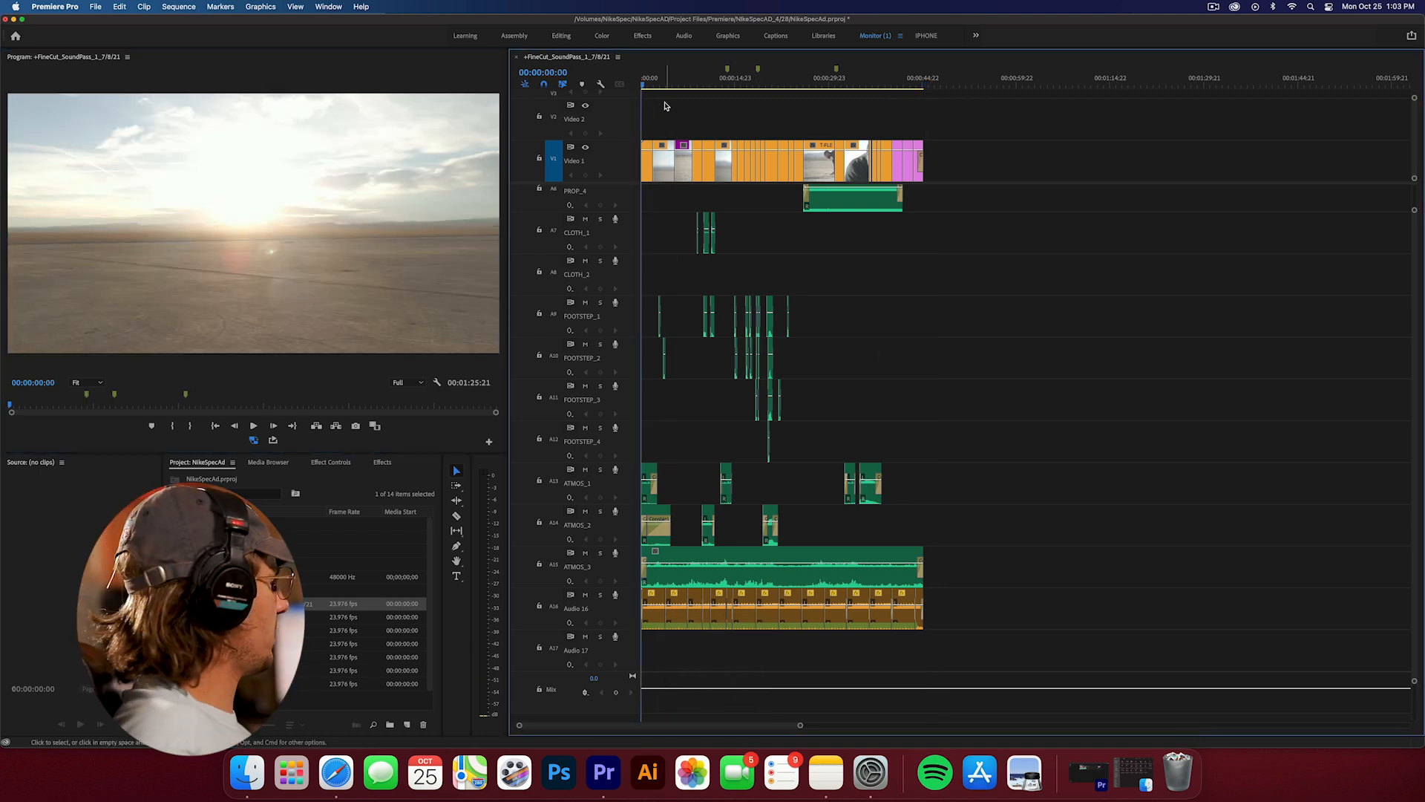
{"action": "key", "text": "space"}
{"action": "key", "text": "grave"}
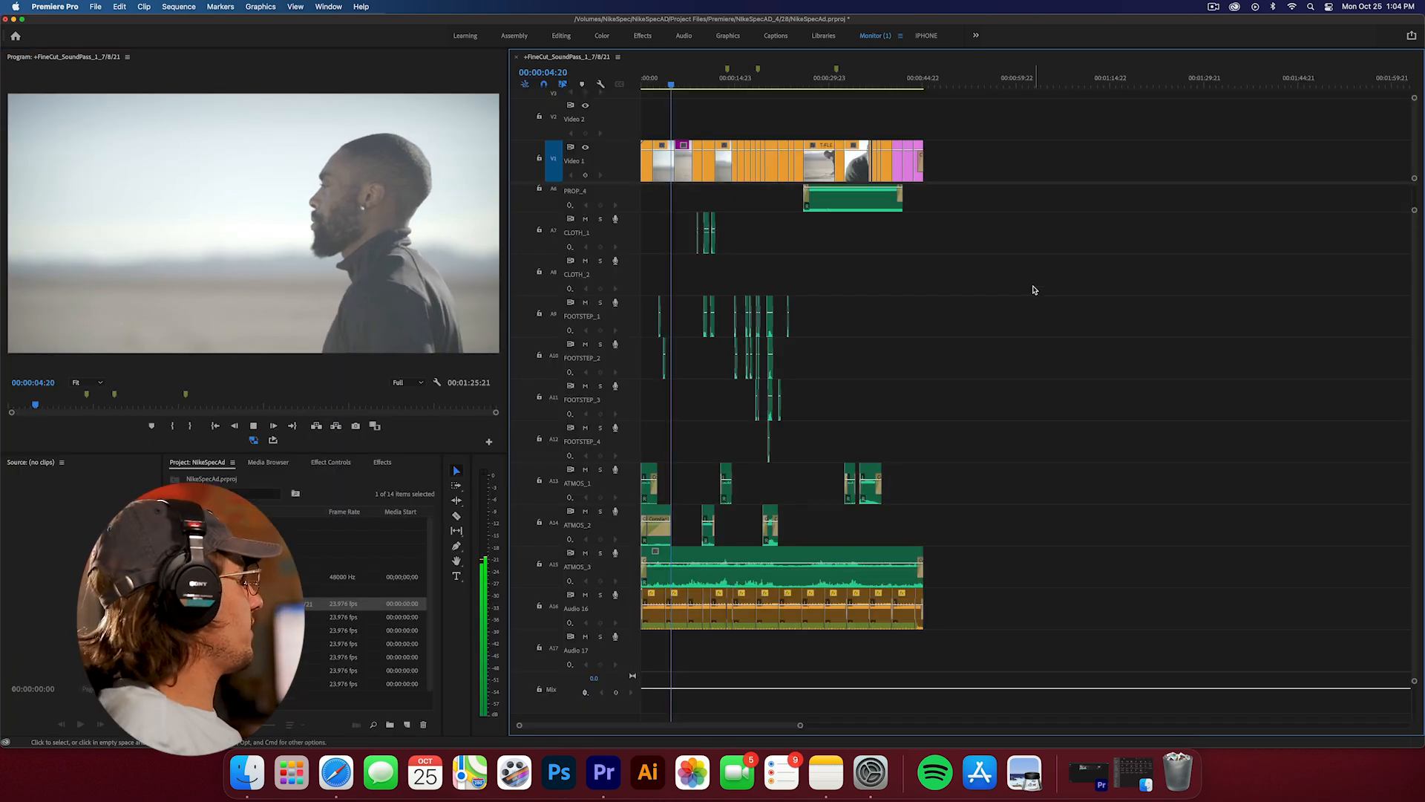
{"action": "key", "text": "Home"}
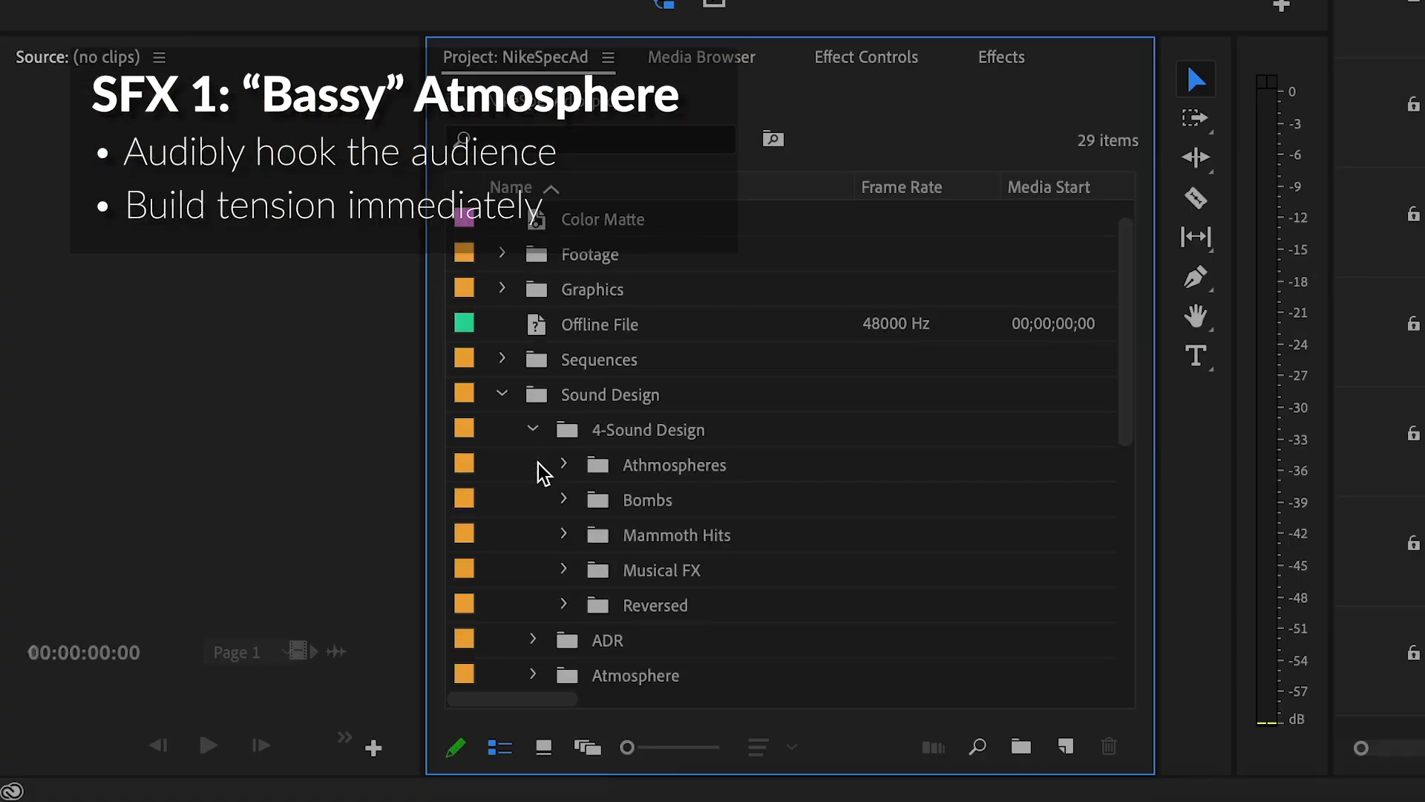
- Preview Bass_Atmospheric_01.wav from the Athmospheres bin and place it on Audio 16 in the empty area past the edit
{"action": "scroll", "coordinate": [544, 472], "scroll_direction": "down", "scroll_amount": 1}
{"action": "left_click", "coordinate": [564, 430]}
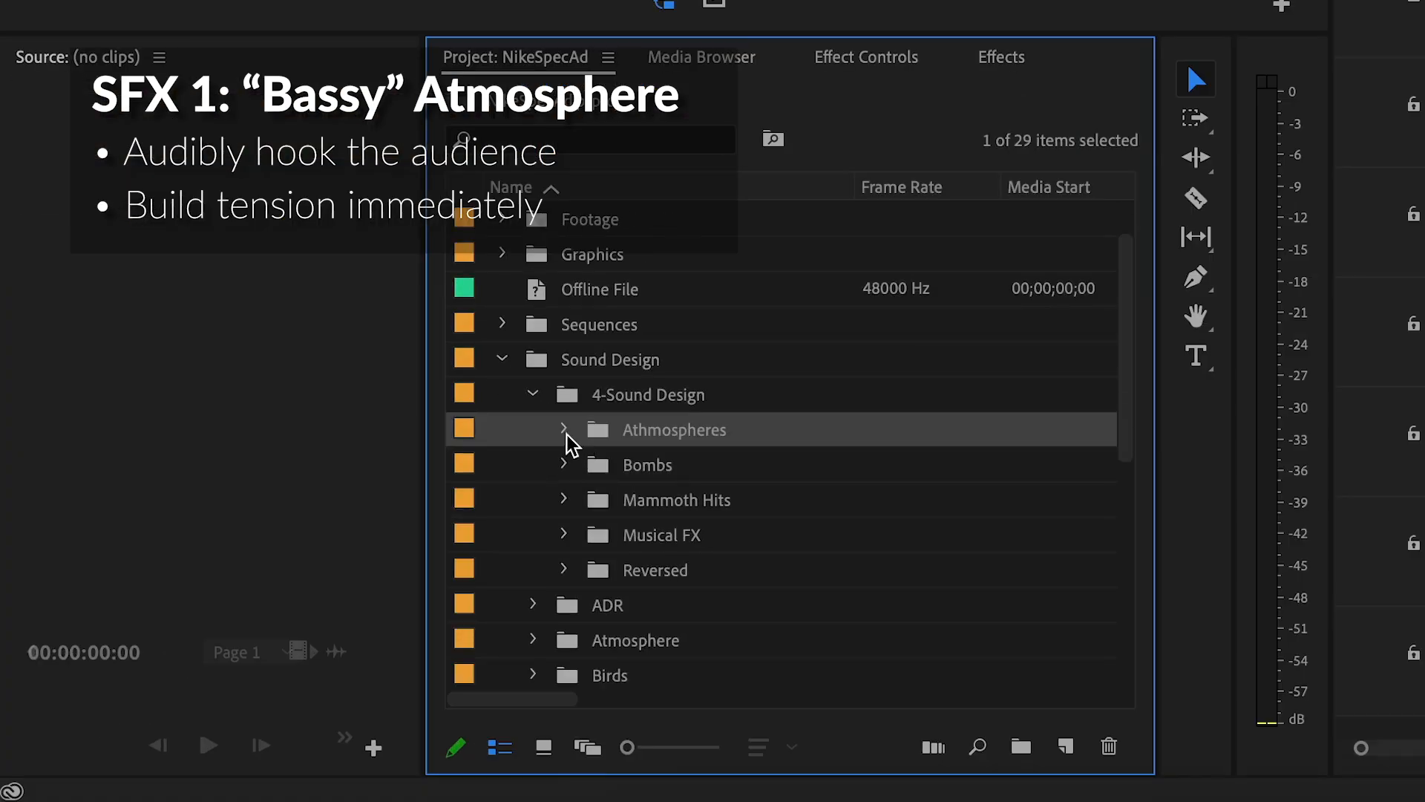
{"action": "double_click", "coordinate": [623, 471]}
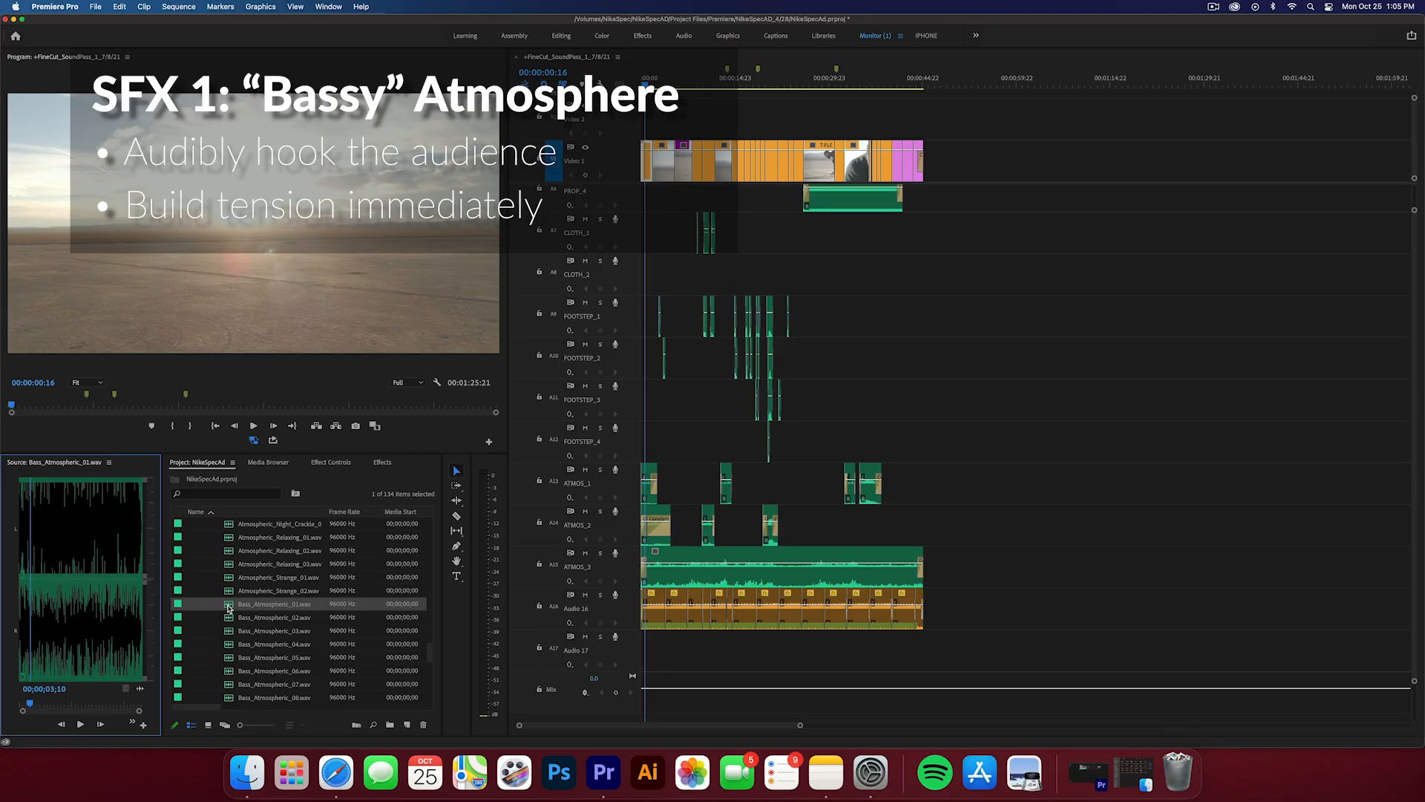
{"action": "mouse_move", "coordinate": [275, 604]}
{"action": "left_mouse_down"}
{"action": "mouse_move", "coordinate": [963, 564]}
{"action": "mouse_move", "coordinate": [987, 622]}
{"action": "mouse_move", "coordinate": [1036, 622]}
{"action": "left_mouse_up"}
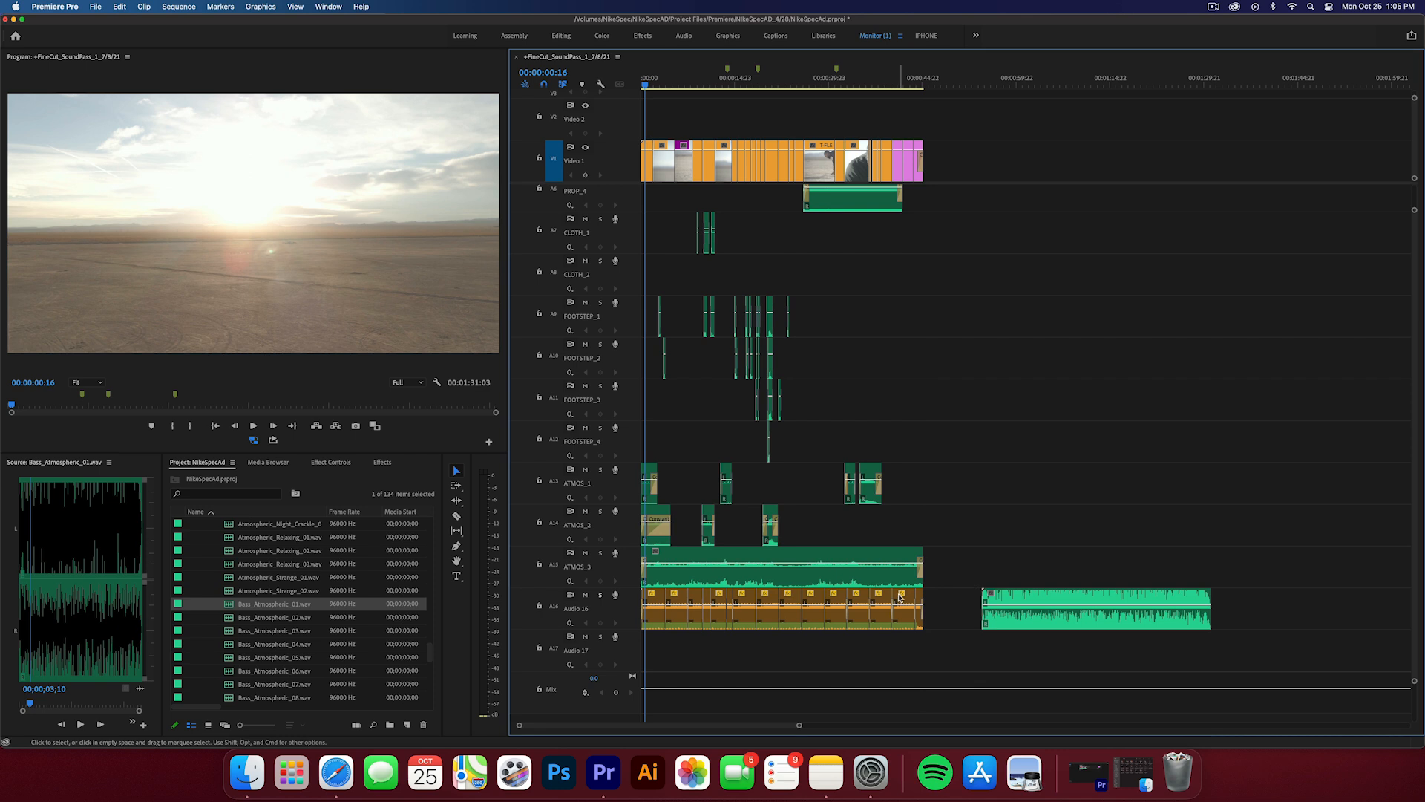
- Move the music clips from Audio 16 down to track A18 and place Bass_Atmospheric_01.wav at the sequence start
{"action": "mouse_move", "coordinate": [944, 603]}
{"action": "left_mouse_down"}
{"action": "mouse_move", "coordinate": [888, 618]}
{"action": "mouse_move", "coordinate": [676, 602]}
{"action": "mouse_move", "coordinate": [670, 691]}
{"action": "left_mouse_up"}
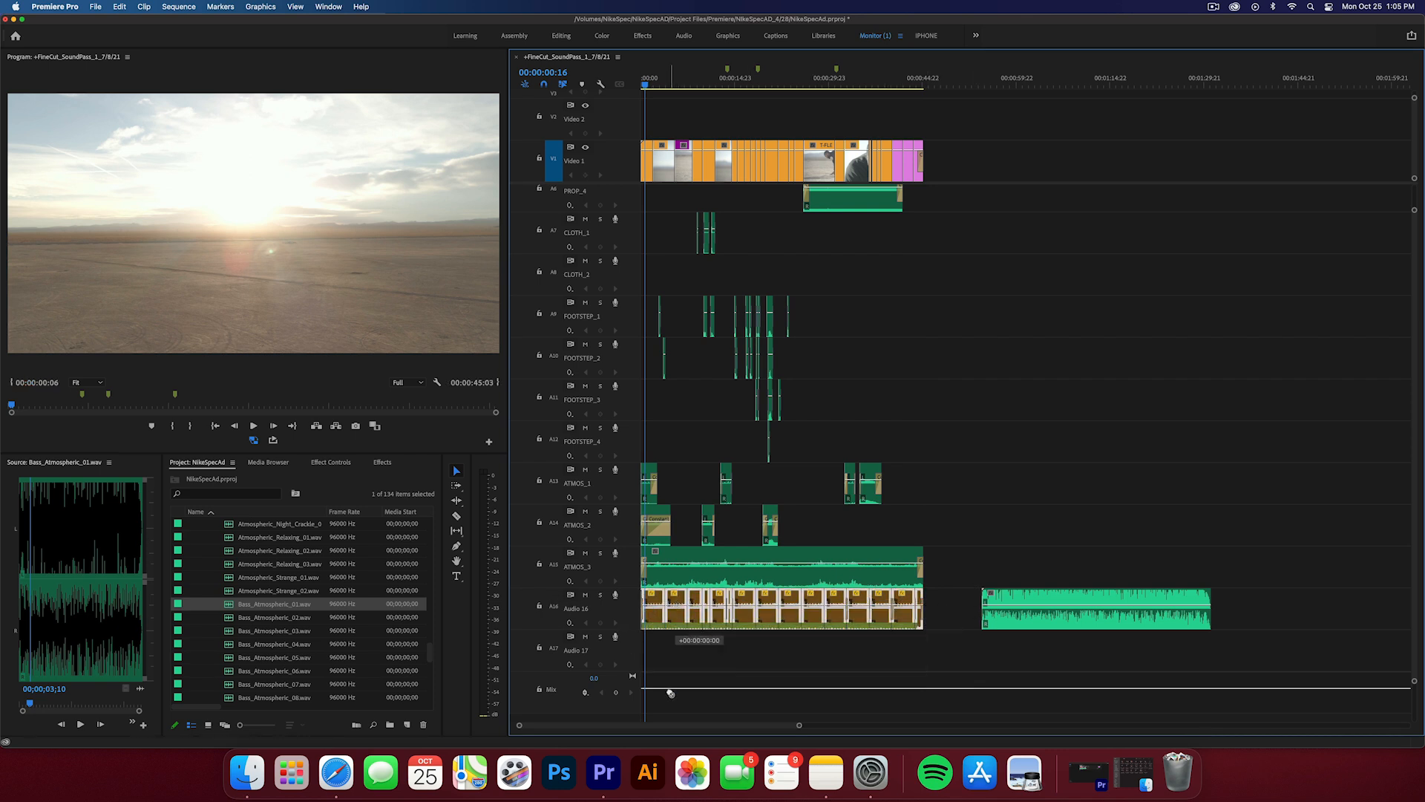
{"action": "left_click_drag", "start_coordinate": [1336, 598], "coordinate": [607, 614]}
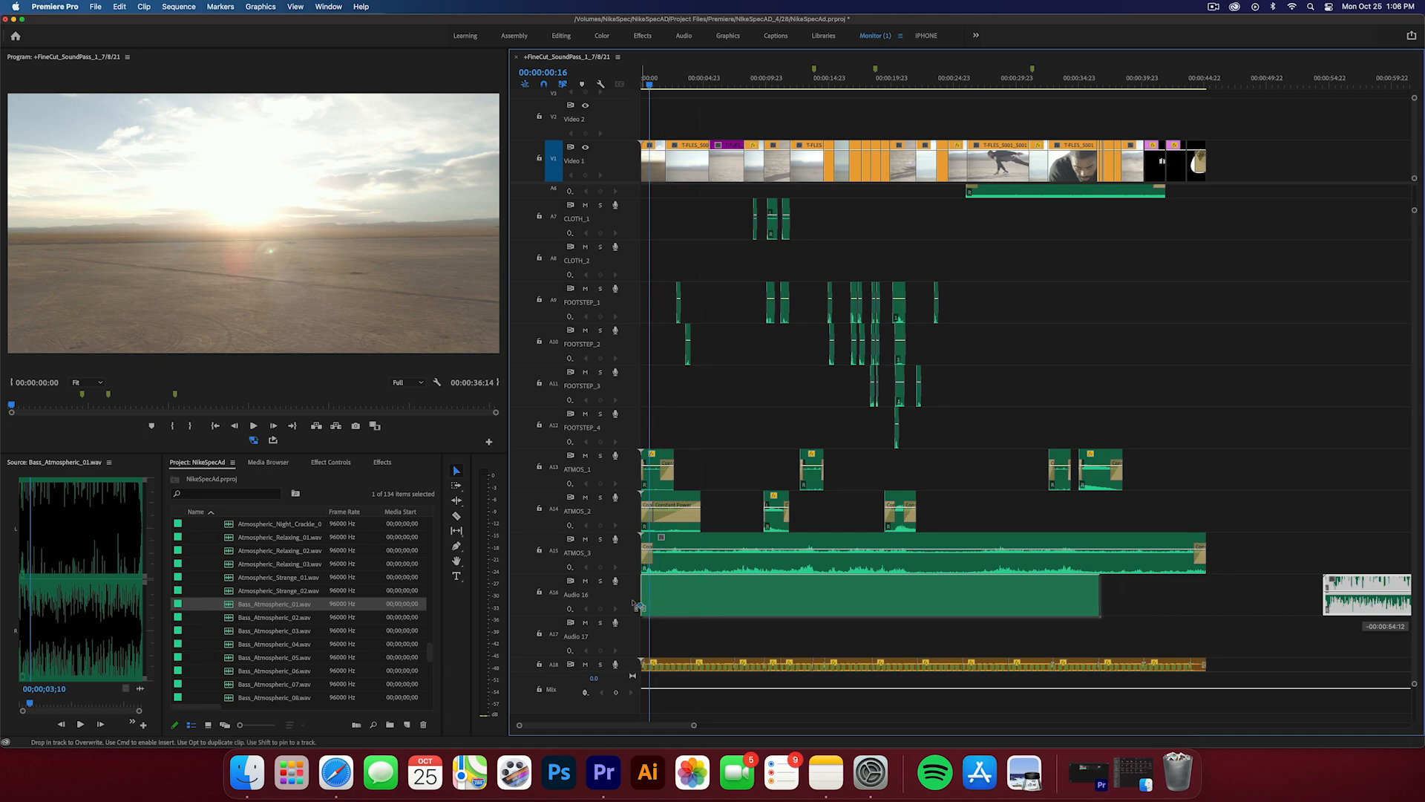
- Rename Audio 16 and Audio 17 as DESIGN_1 and DESIGN_2, with the bass atmosphere clip on DESIGN_2
{"action": "right_click", "coordinate": [606, 614]}
{"action": "left_click", "coordinate": [607, 613]}
{"action": "type", "text": "DESIGN"}
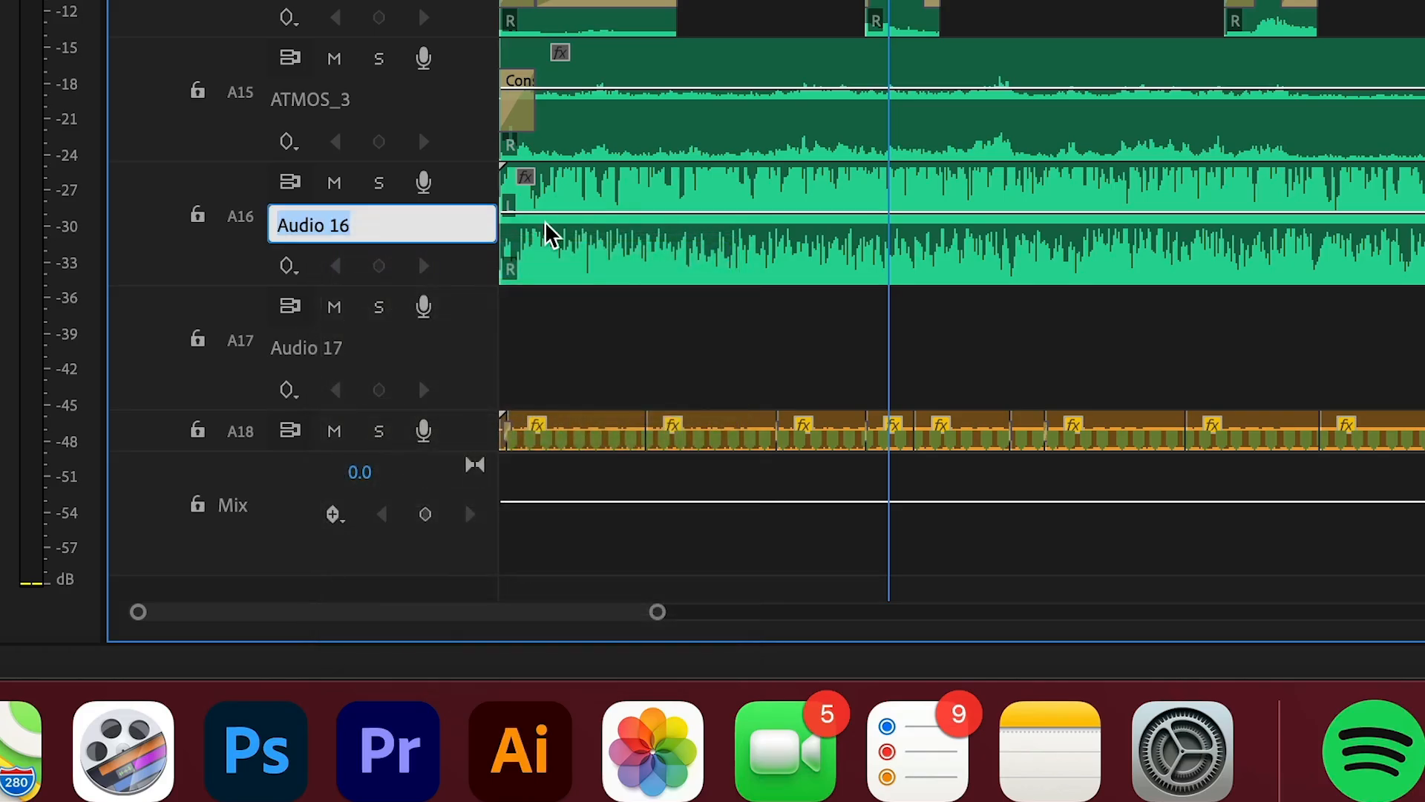
{"action": "key", "text": "Return"}
{"action": "right_click", "coordinate": [315, 245]}
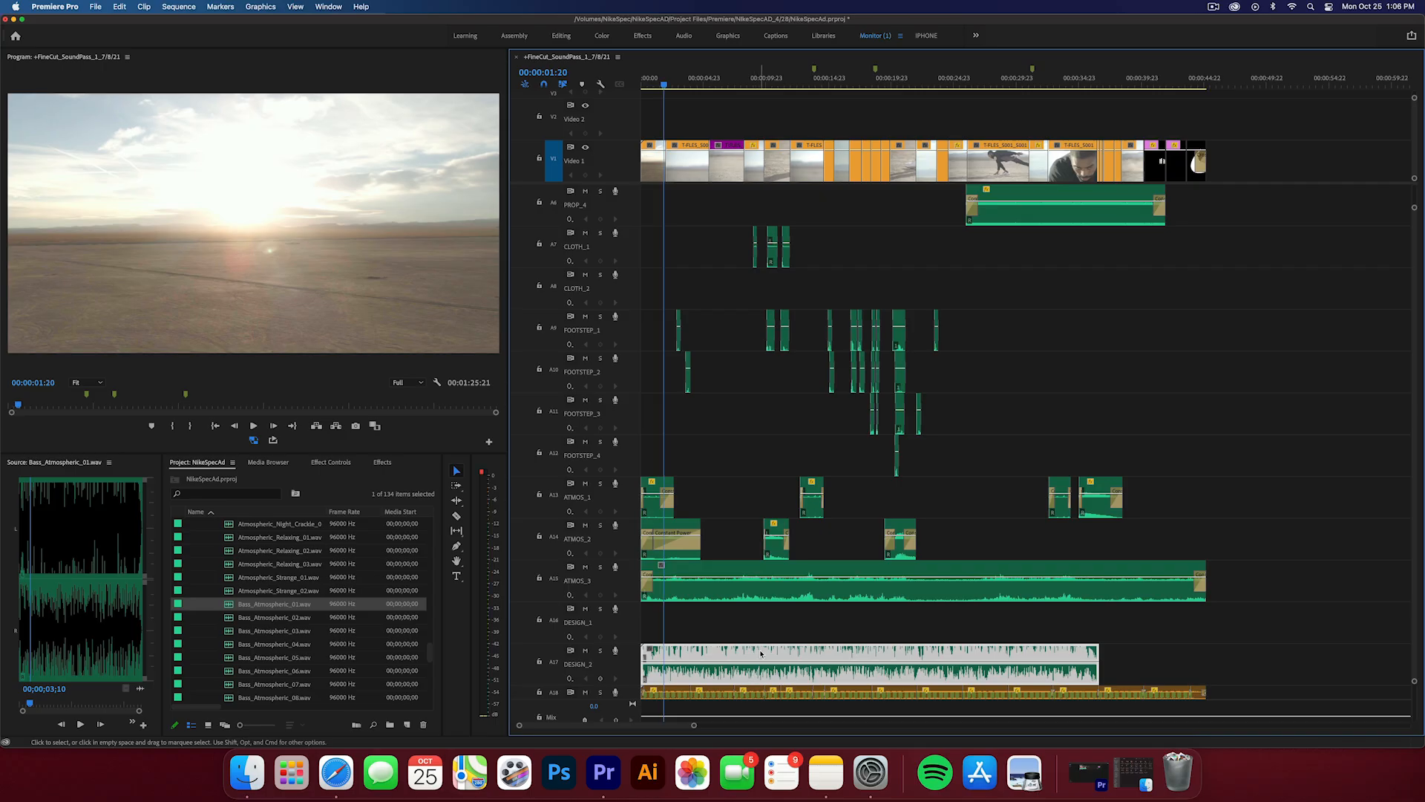
- Adjust the bass atmosphere clip's gain by -10 dB and play the opening of the sequence
{"action": "type", "text": "g-10"}
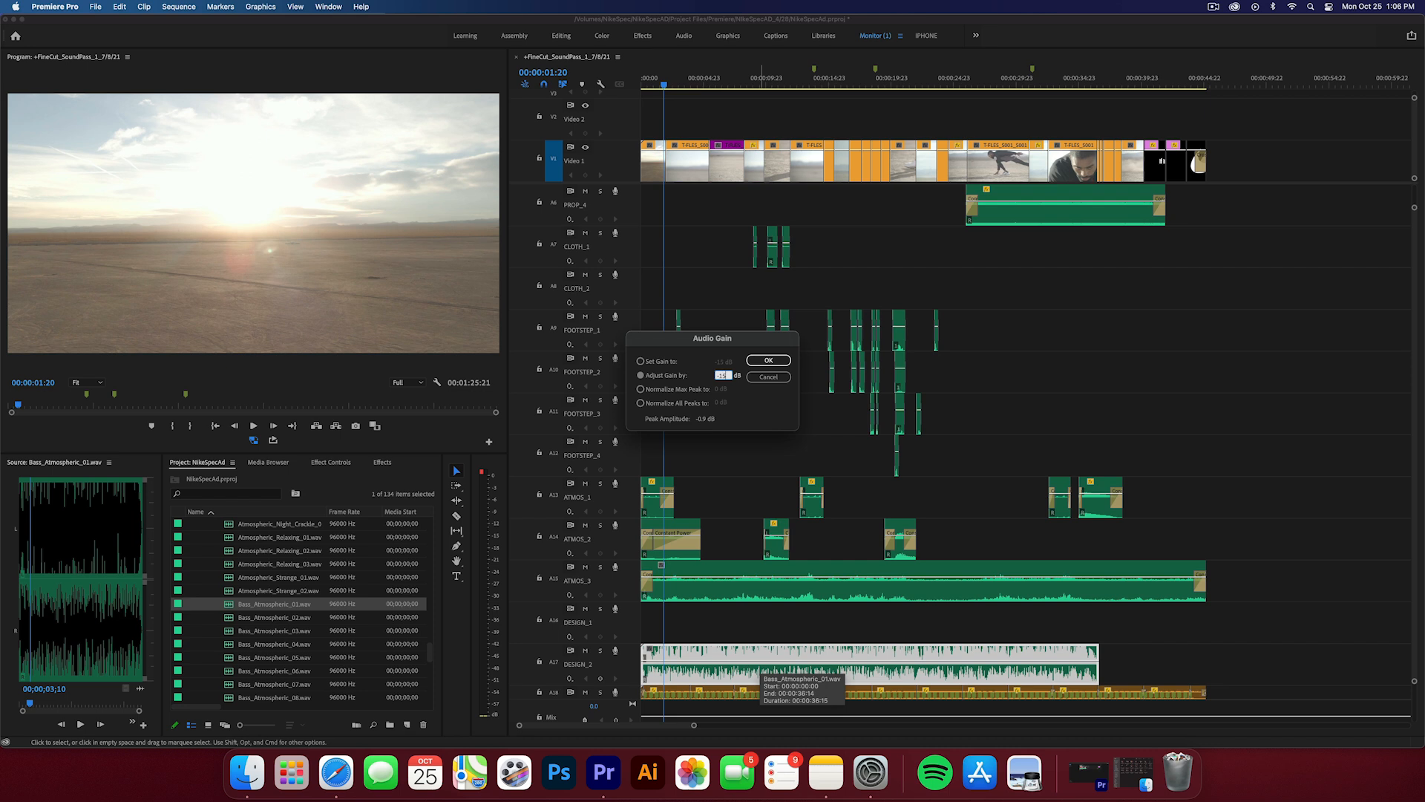
{"action": "key", "text": "Return"}
{"action": "key", "text": "space"}
{"action": "key", "text": "space"}
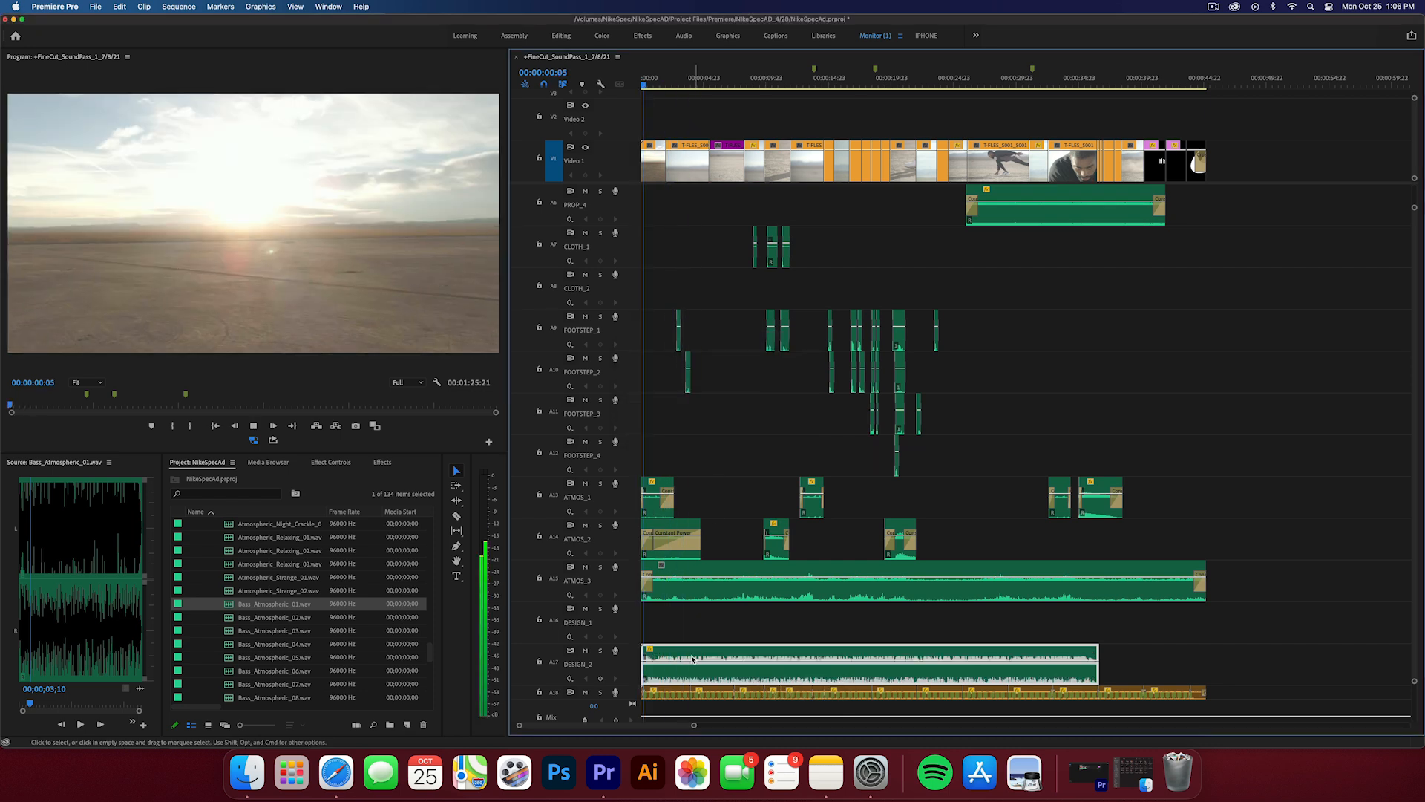
{"action": "key", "text": "g"}
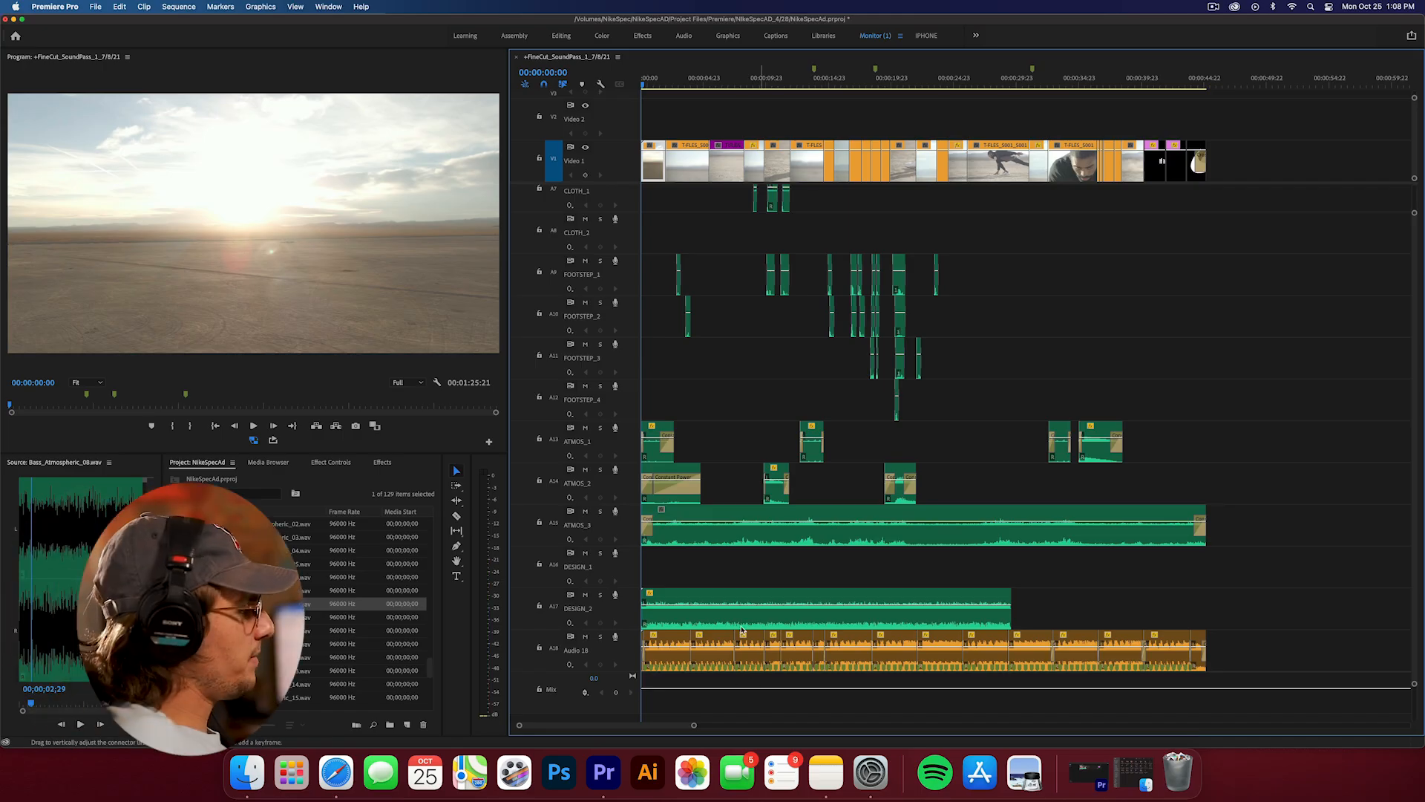
- Select the bass atmosphere clip on DESIGN_2 and play the opening with it
{"action": "left_click", "coordinate": [741, 628]}
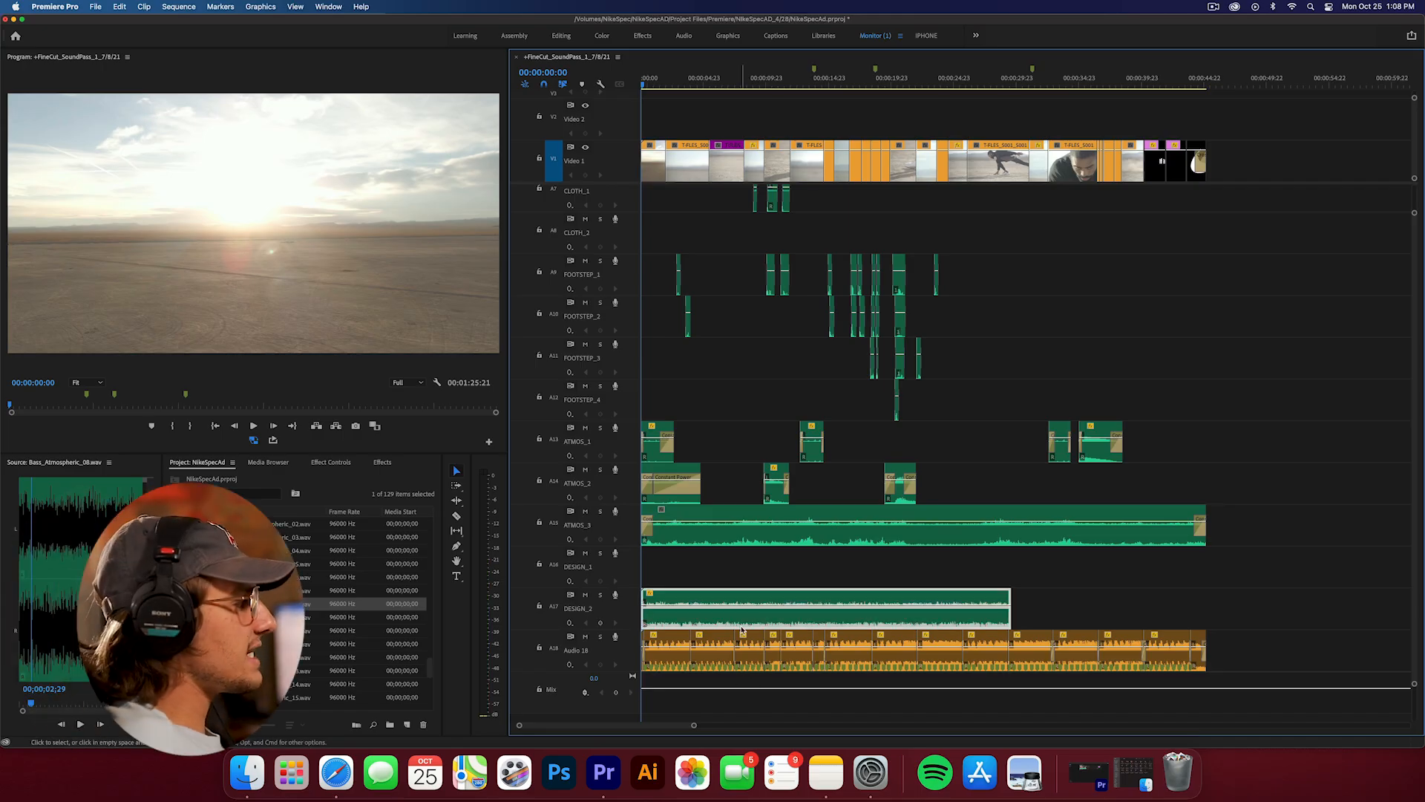
{"action": "key", "text": "space"}
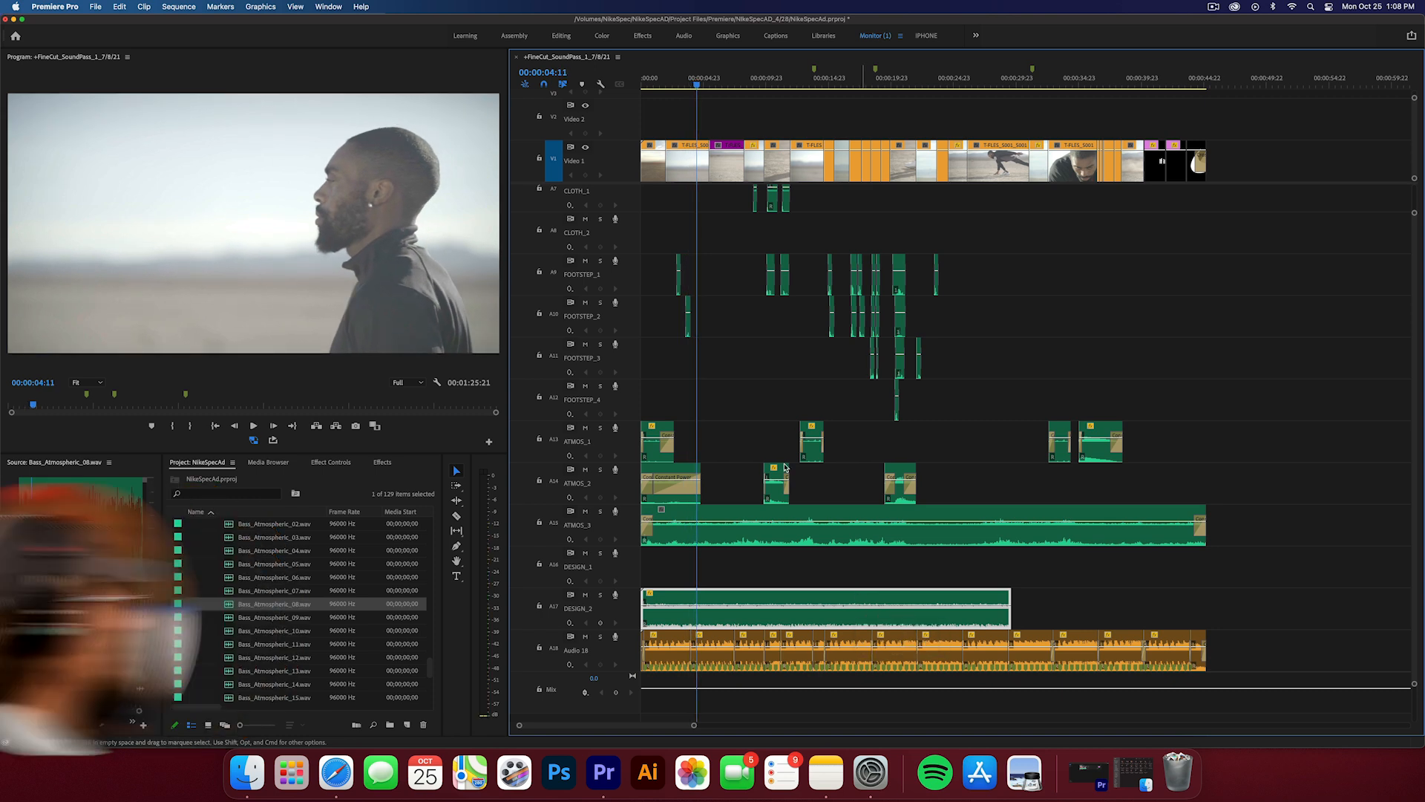
- Place the ESE - WHOOSH - CALM - Discrete.wav clip on DESIGN_1 near the start of the second shot and play it
{"action": "left_click_drag", "start_coordinate": [727, 571], "coordinate": [748, 607]}
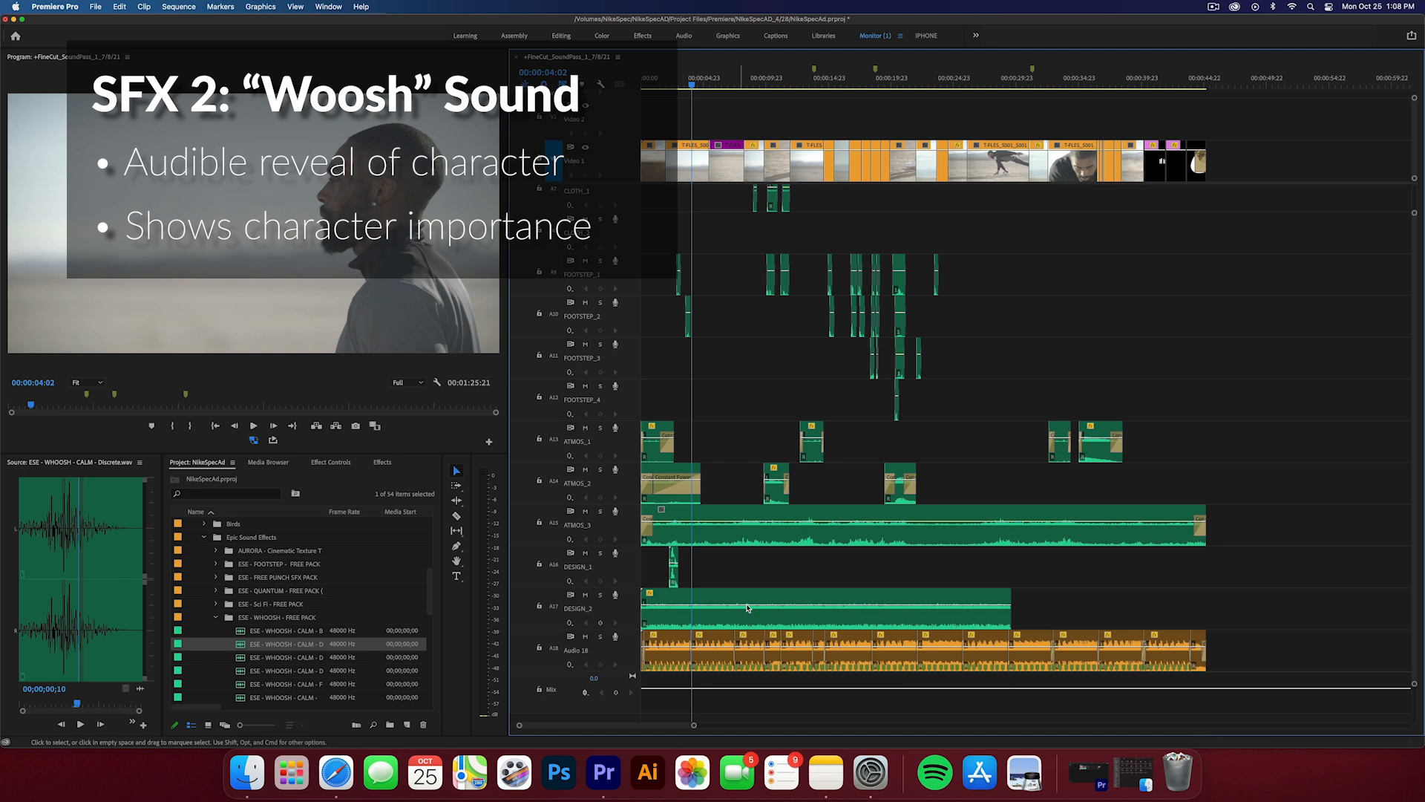
{"action": "key", "text": "equal"}
{"action": "key", "text": "equal"}
{"action": "key", "text": "equal"}
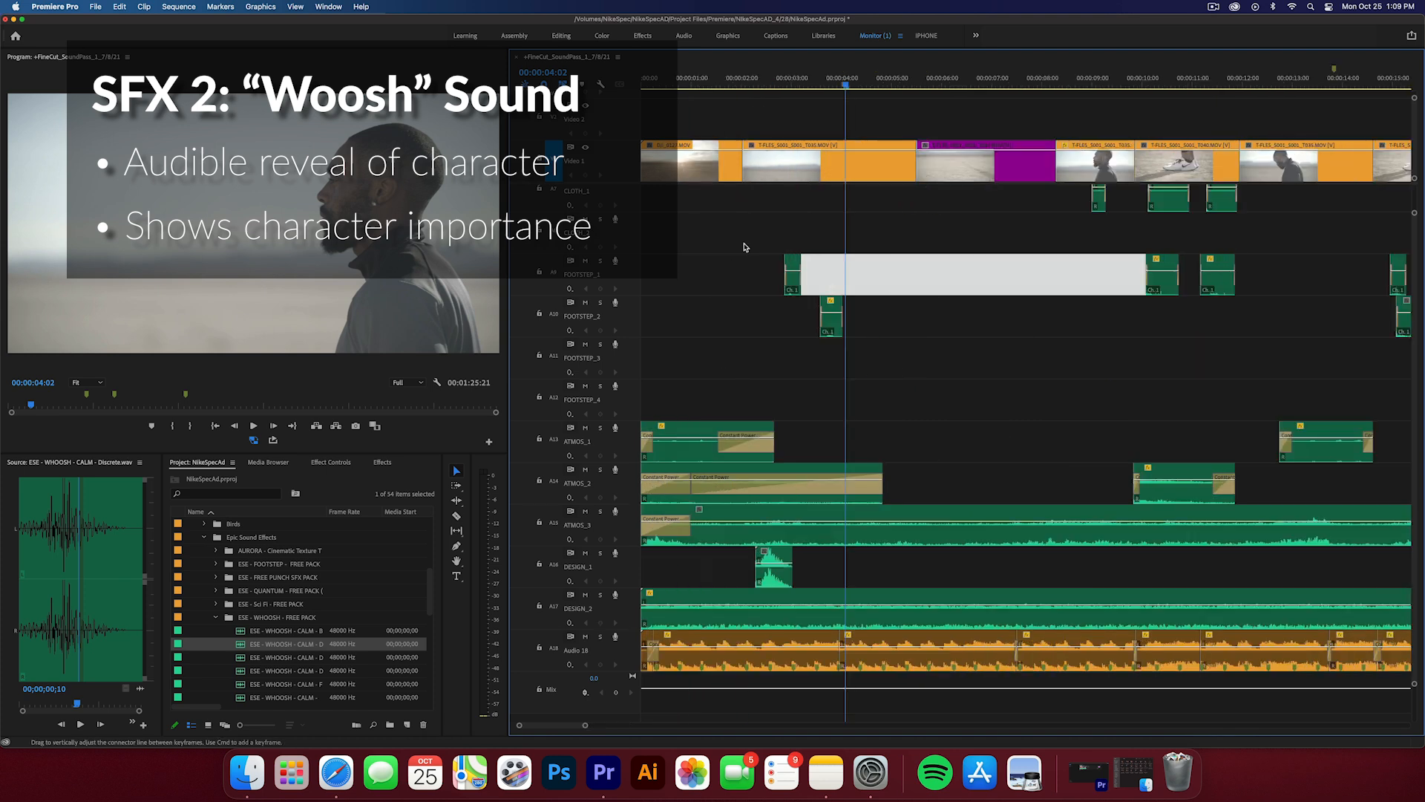
{"action": "left_click_drag", "start_coordinate": [981, 78], "coordinate": [817, 118]}
{"action": "key", "text": "space"}
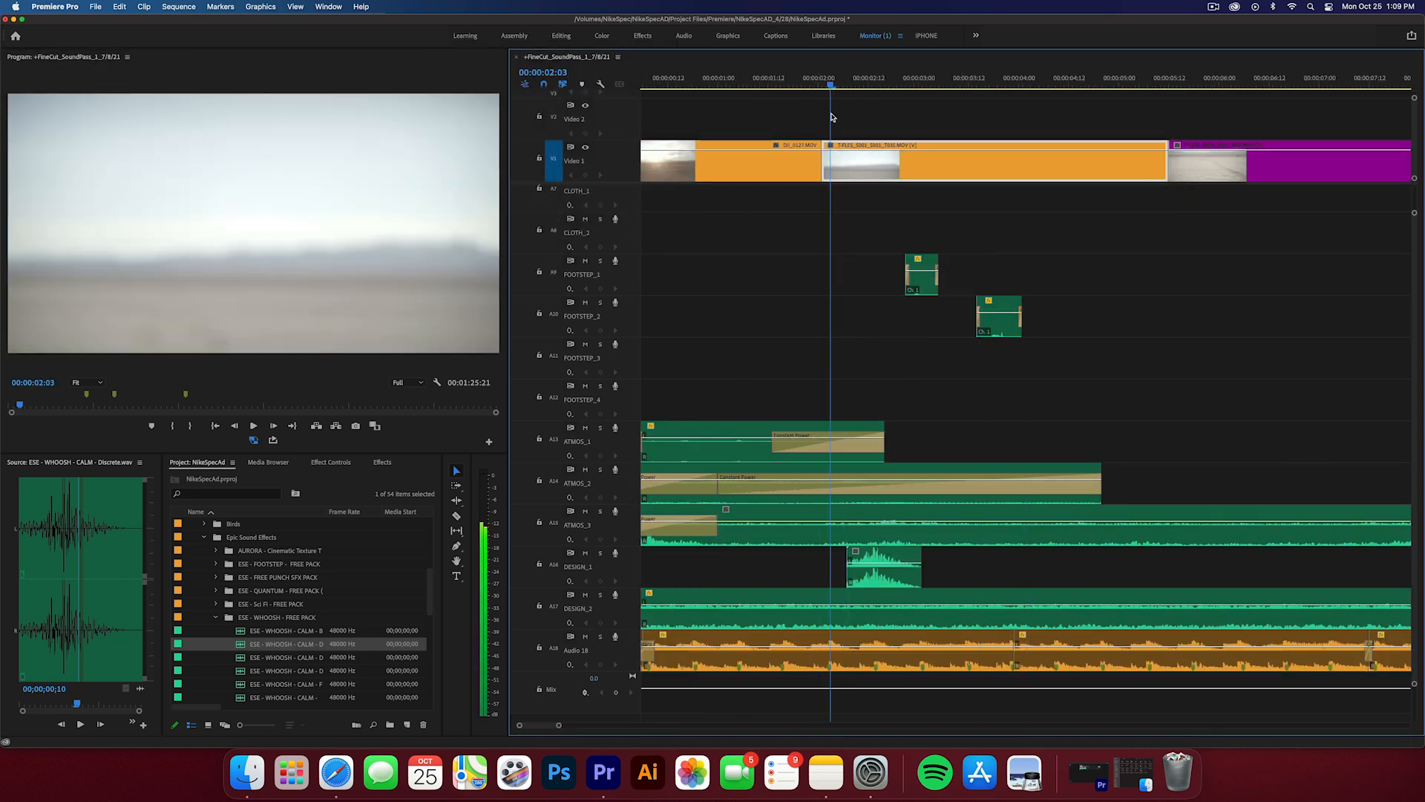
- Shift the whoosh clip on DESIGN_1 later to the man's entrance into frame and play that passage
{"action": "left_click_drag", "start_coordinate": [883, 568], "coordinate": [938, 568]}
{"action": "left_click", "coordinate": [890, 83]}
{"action": "key", "text": "space"}
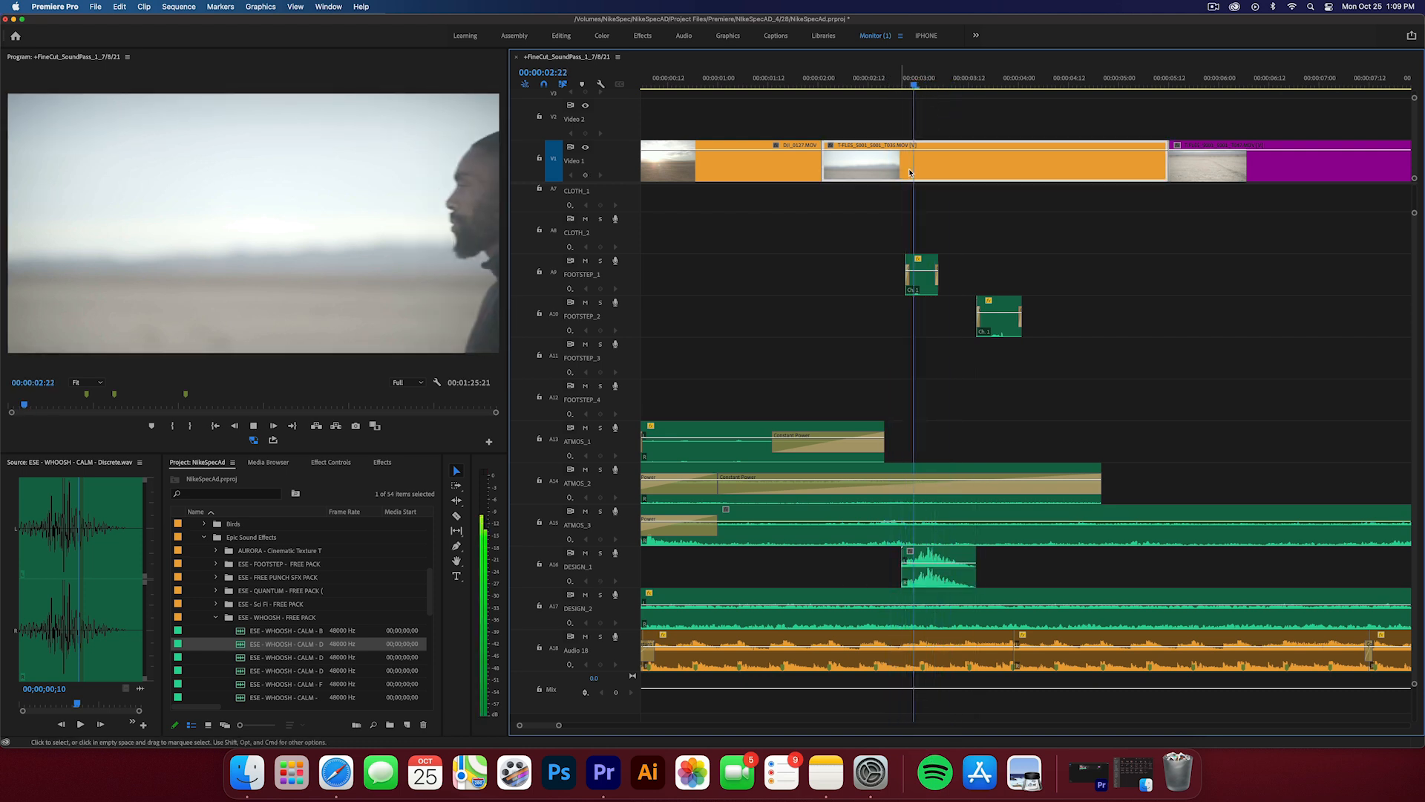
{"action": "left_click", "coordinate": [812, 87]}
{"action": "key", "text": "space"}
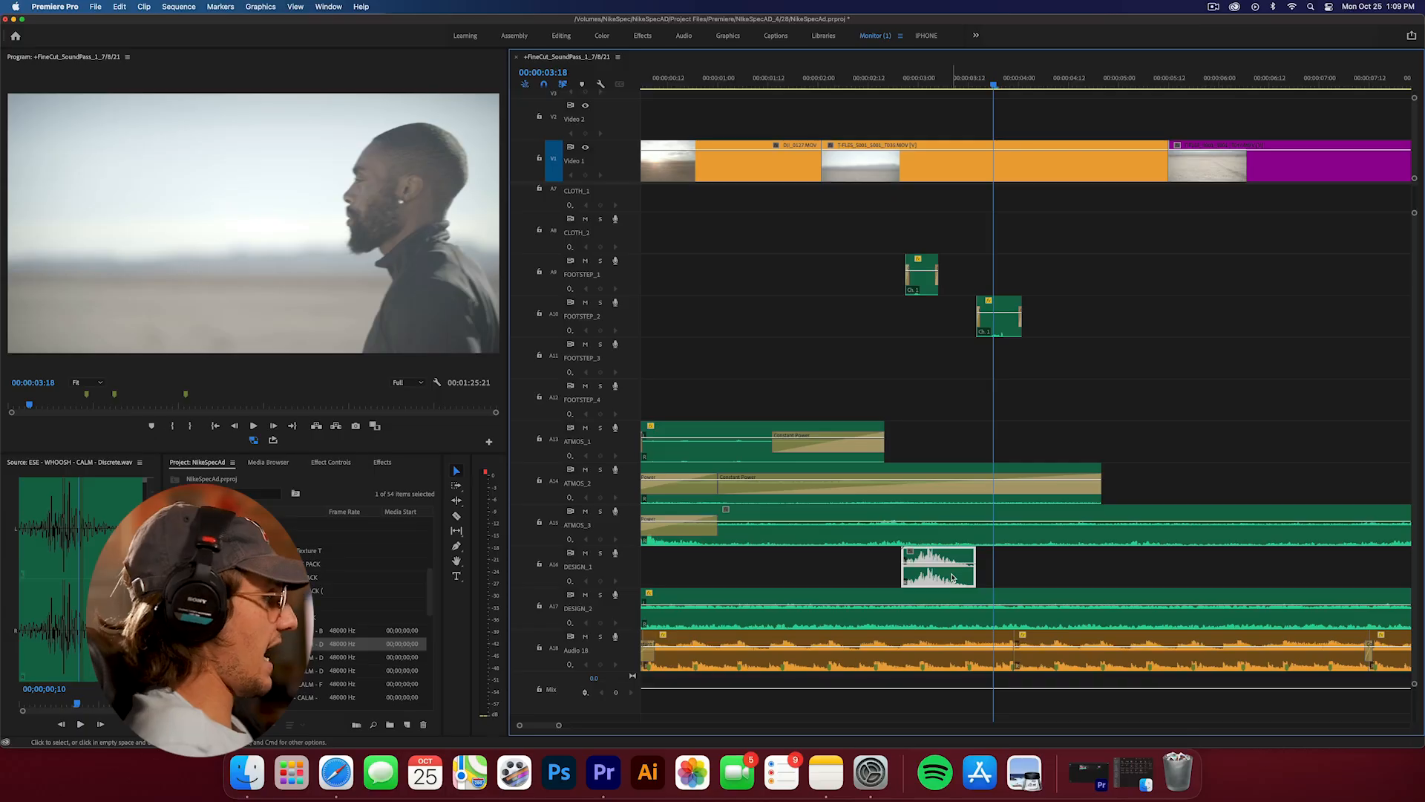
- Stretch the whoosh clip on DESIGN_1 to 78.69% speed and open its Clip Speed / Duration settings
{"action": "left_click", "coordinate": [954, 575]}
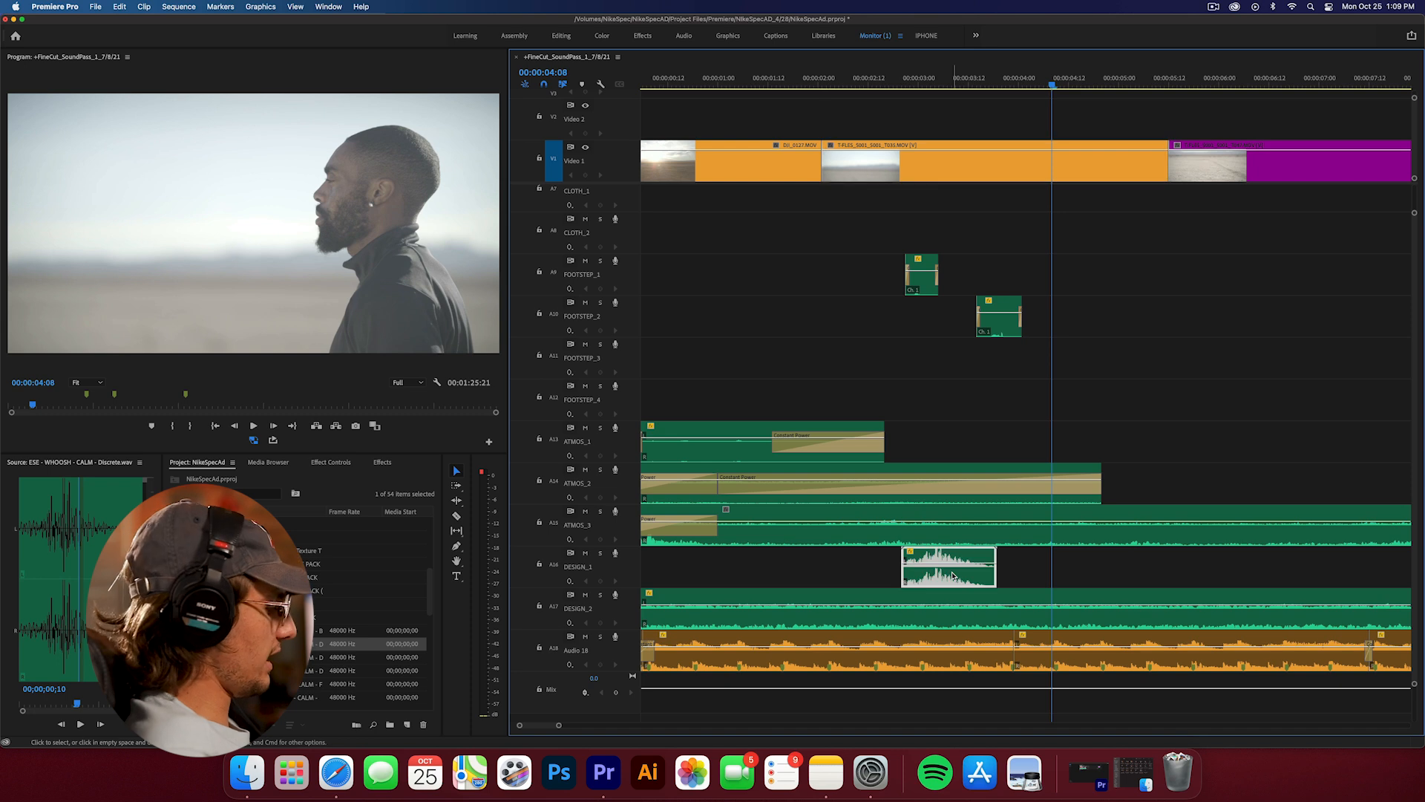
{"action": "key", "text": "super+r"}
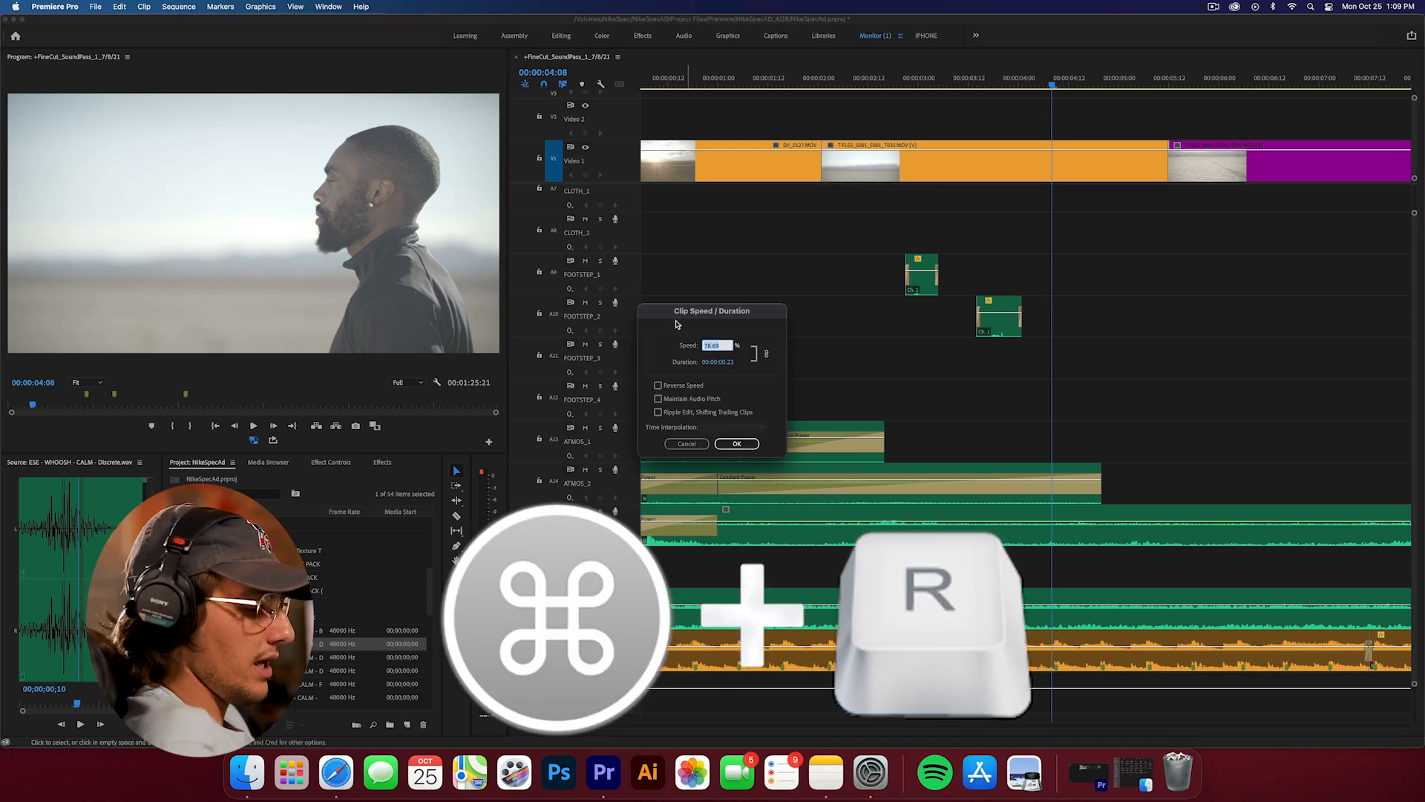
{"action": "type", "text": "8"}
{"action": "key", "text": "Return"}
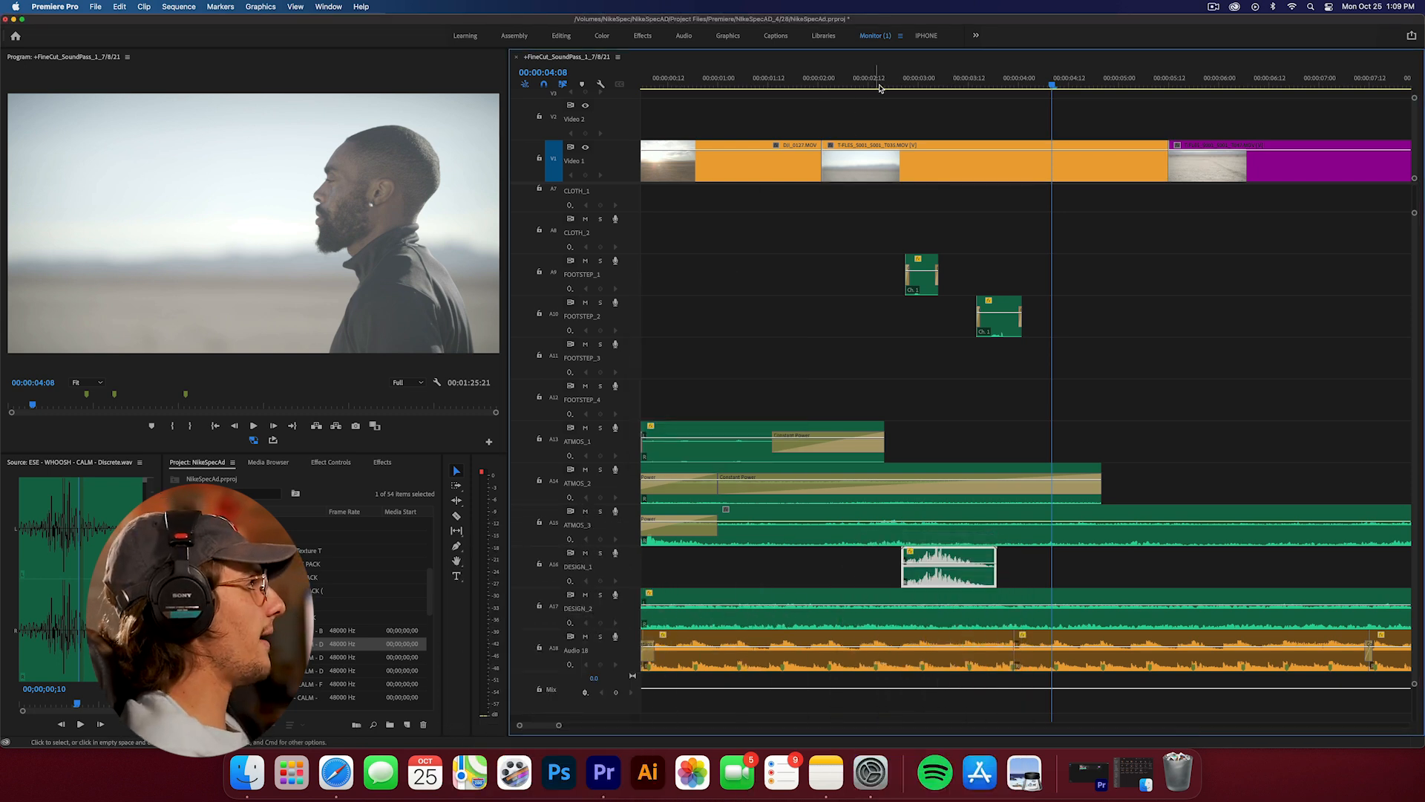
- Nudge the whoosh clip slightly earlier on DESIGN_1 and set its speed to 30%
{"action": "left_click_drag", "start_coordinate": [878, 88], "coordinate": [1001, 84]}
{"action": "left_click_drag", "start_coordinate": [961, 581], "coordinate": [957, 581]}
{"action": "key", "text": "super+r"}
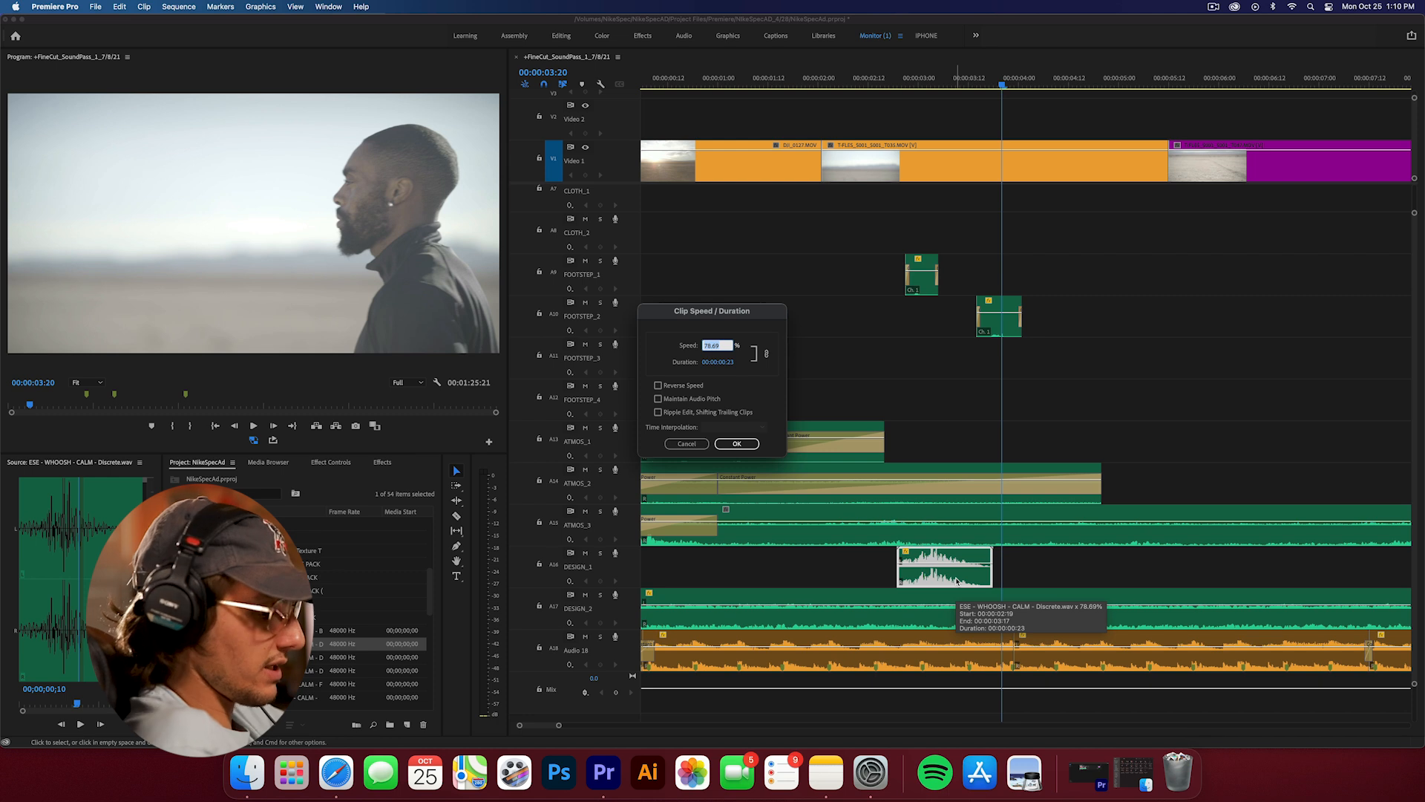
{"action": "type", "text": "30"}
{"action": "key", "text": "Return"}
- Move the slowed whoosh clip earlier to start at 00:00:02:05, play it, and return the playhead to its start
{"action": "left_click_drag", "start_coordinate": [1002, 579], "coordinate": [942, 578]}
{"action": "left_click", "coordinate": [882, 85]}
{"action": "key", "text": "space"}
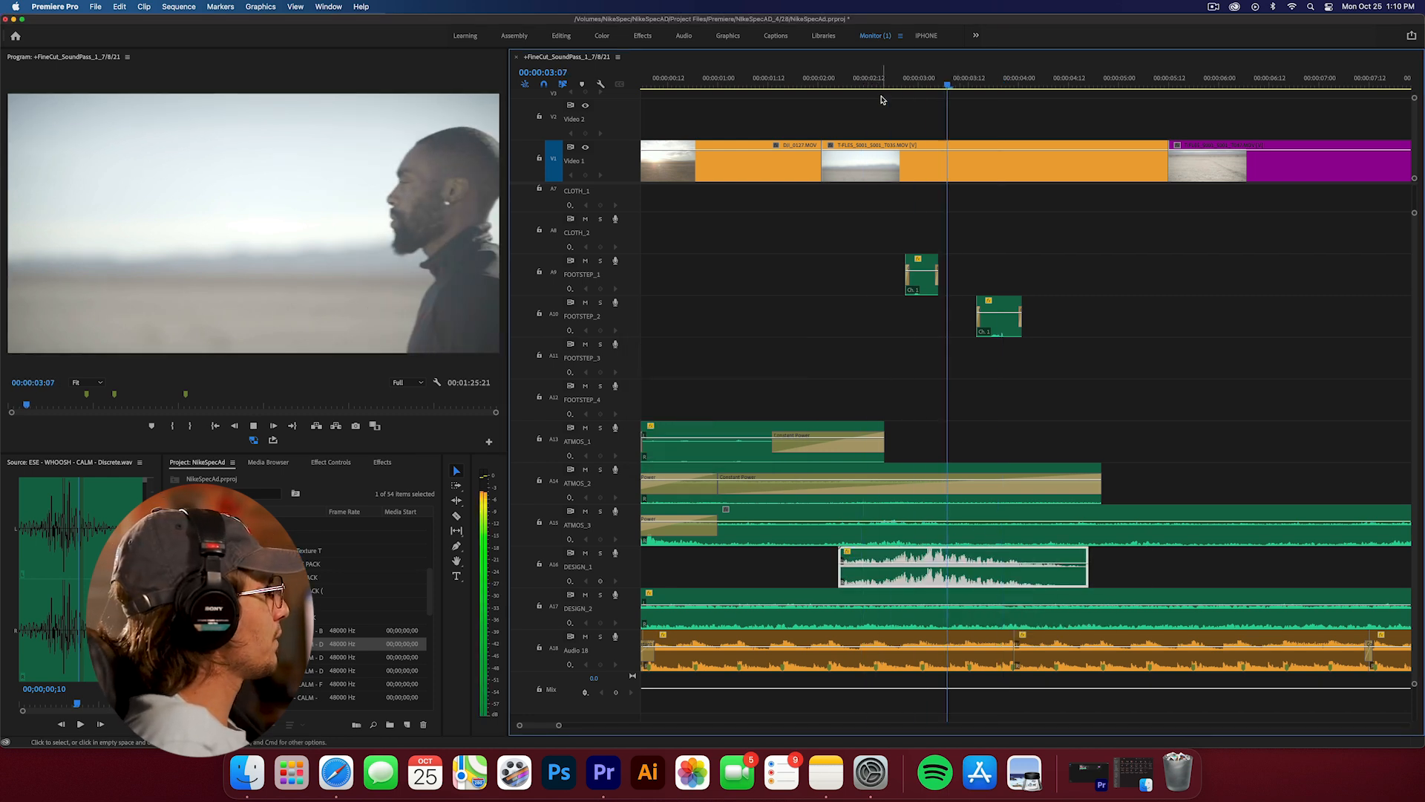
{"action": "left_click", "coordinate": [855, 88]}
{"action": "left_click_drag", "start_coordinate": [844, 95], "coordinate": [839, 95]}
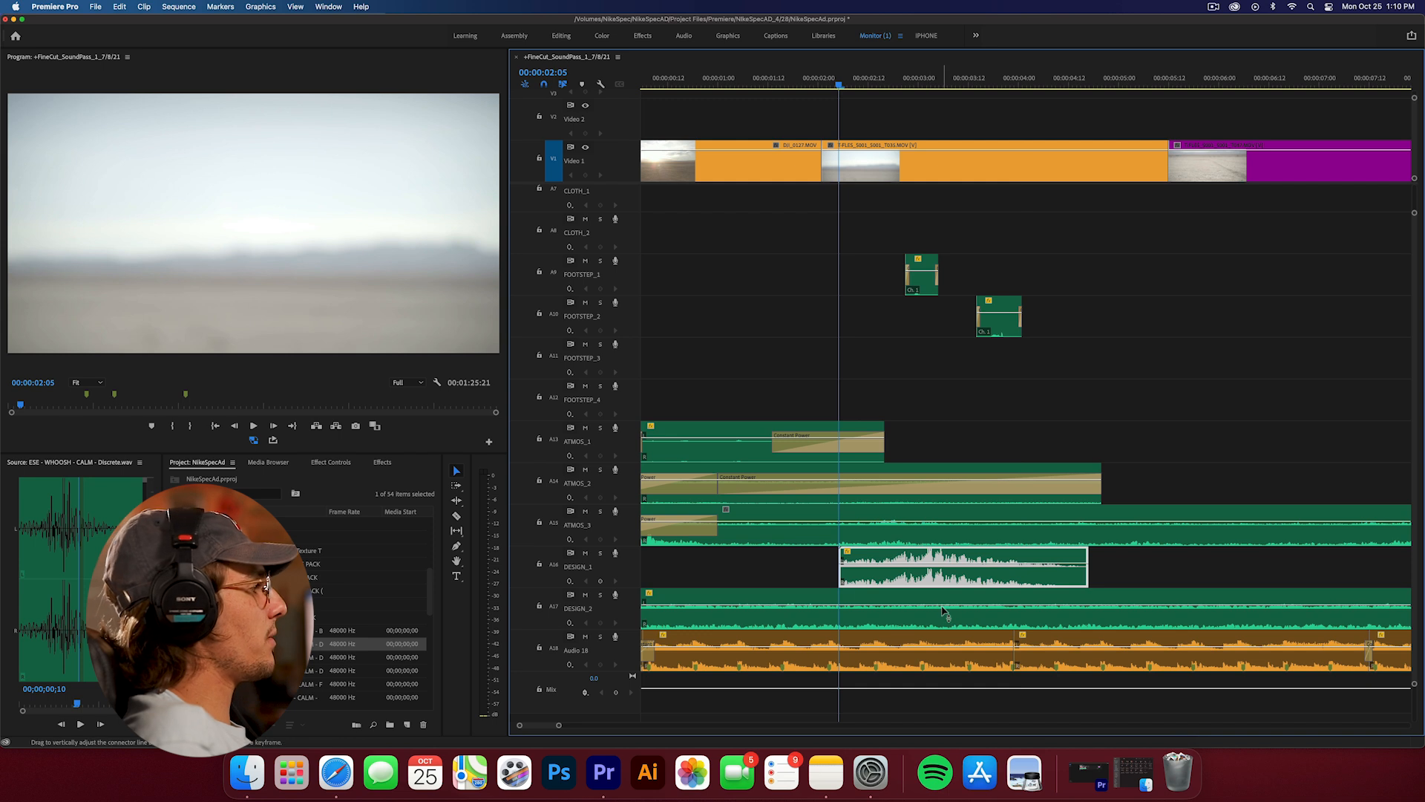
- Solo the DESIGN_1 track and play the whoosh clip by itself
{"action": "left_click", "coordinate": [601, 553]}
{"action": "key", "text": "space"}
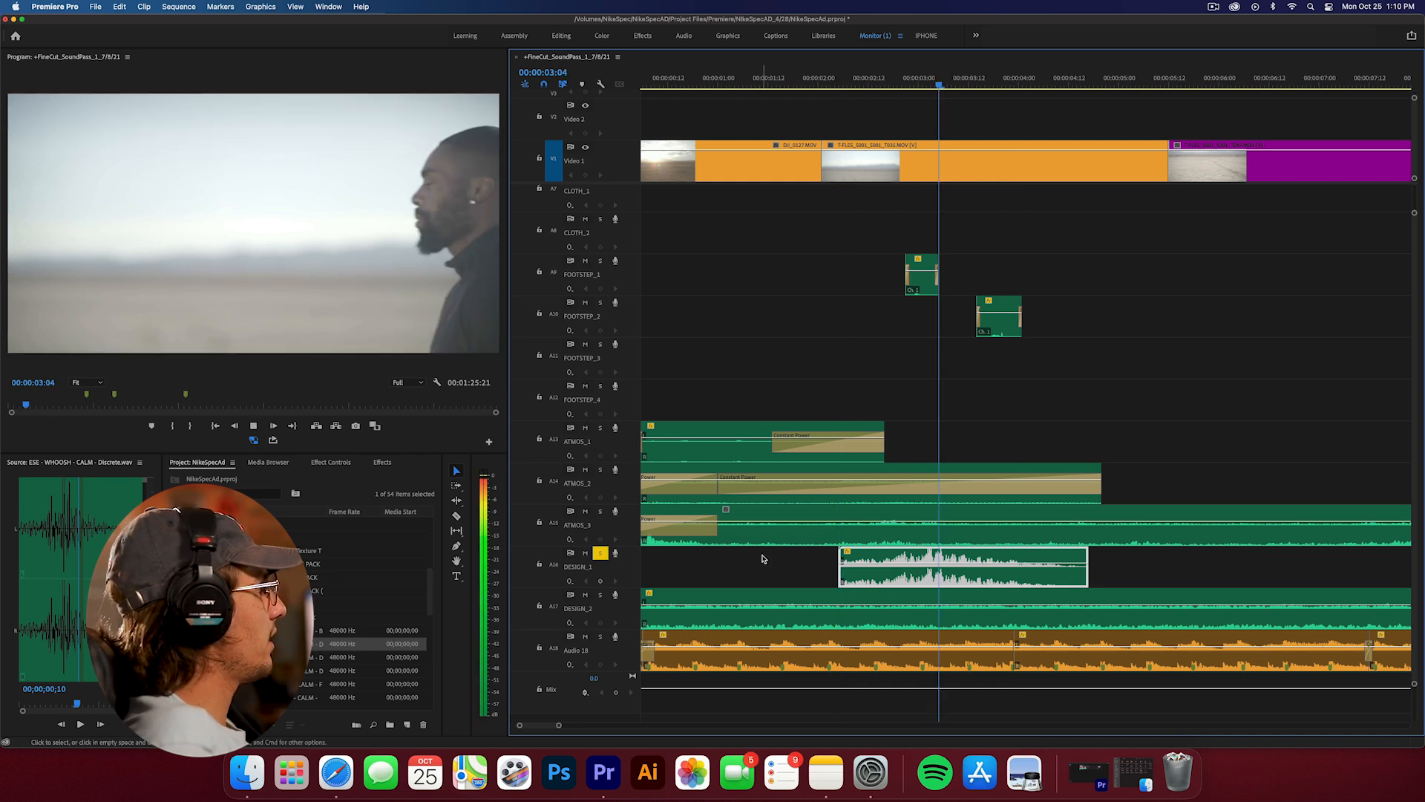
{"action": "left_click_drag", "start_coordinate": [898, 83], "coordinate": [783, 74]}
{"action": "key", "text": "space"}
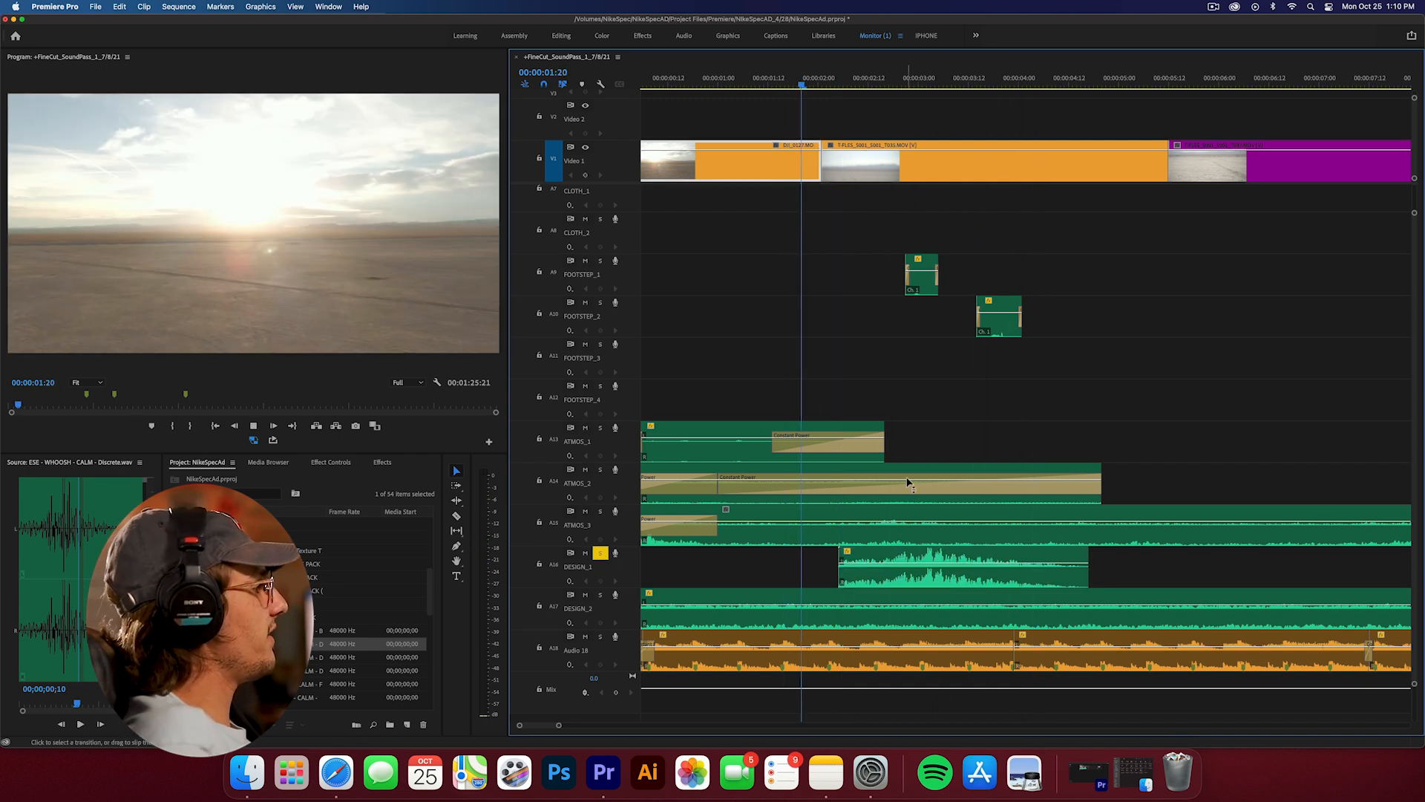
{"action": "key", "text": "space"}
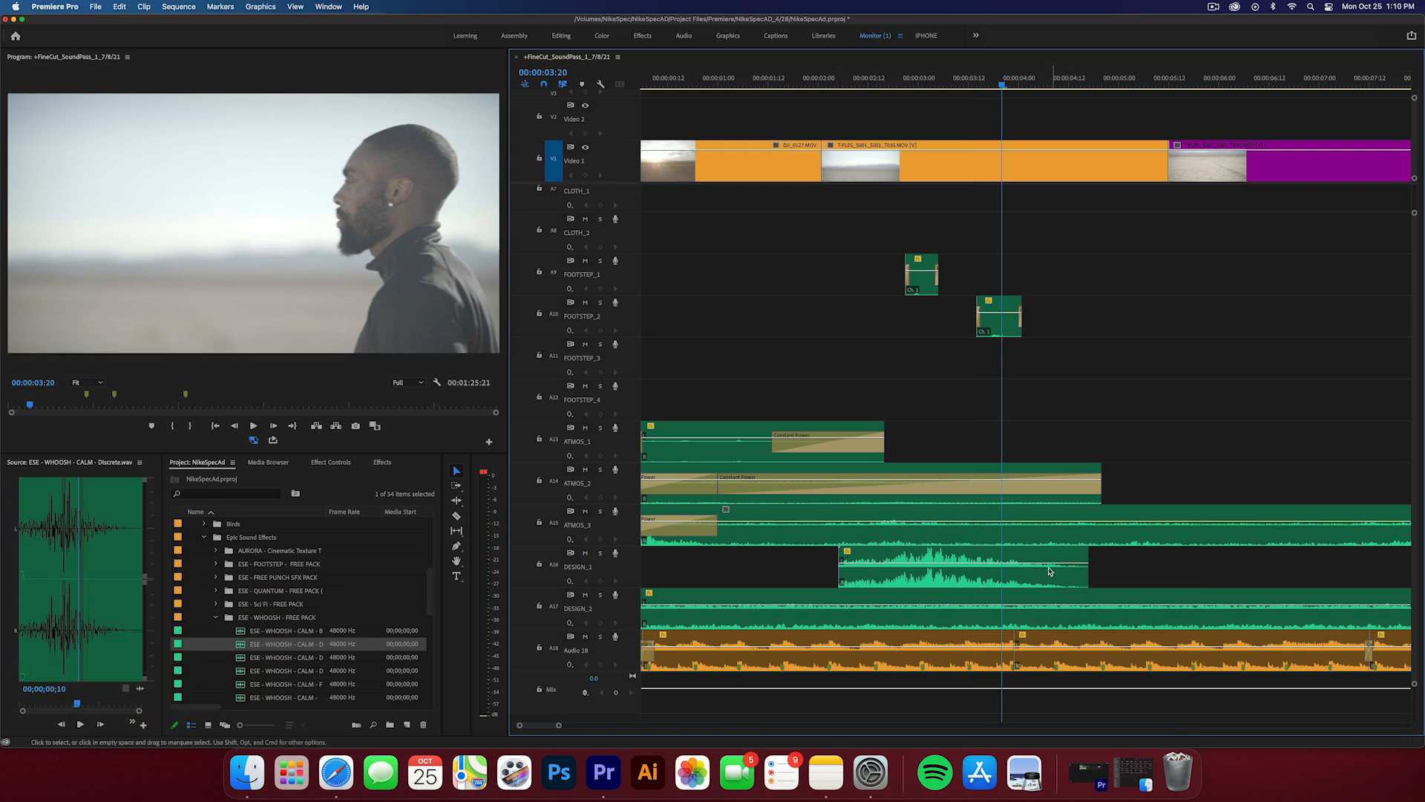
- Add Constant Power fades to both ends of the whoosh clip, shorten them, and play the passage from 00:00:01:11
{"action": "left_click", "coordinate": [1042, 571], "text": "shift"}
{"action": "key", "text": "shift+d"}
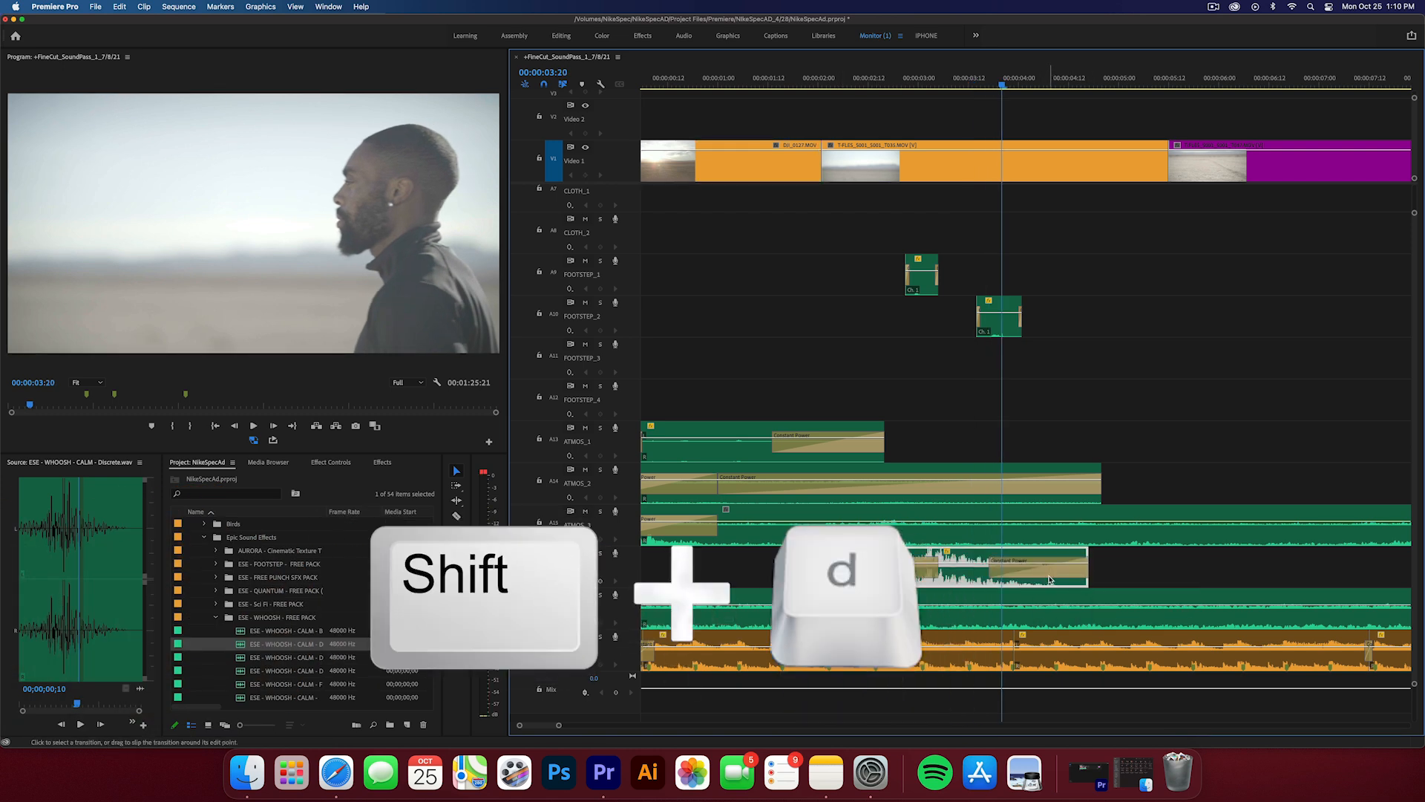
{"action": "left_click_drag", "start_coordinate": [990, 571], "coordinate": [1039, 571]}
{"action": "left_click_drag", "start_coordinate": [935, 574], "coordinate": [897, 332]}
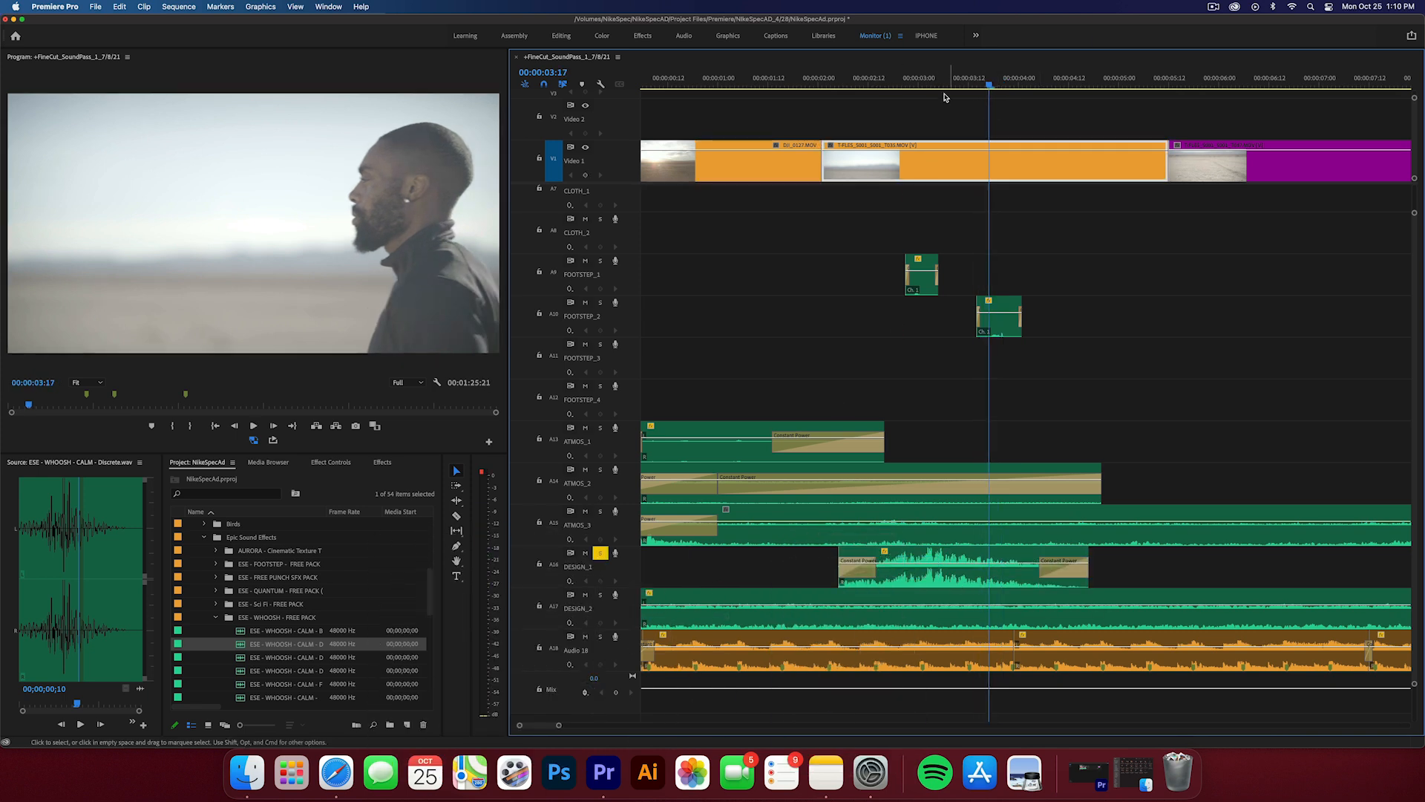
{"action": "left_click", "coordinate": [762, 83]}
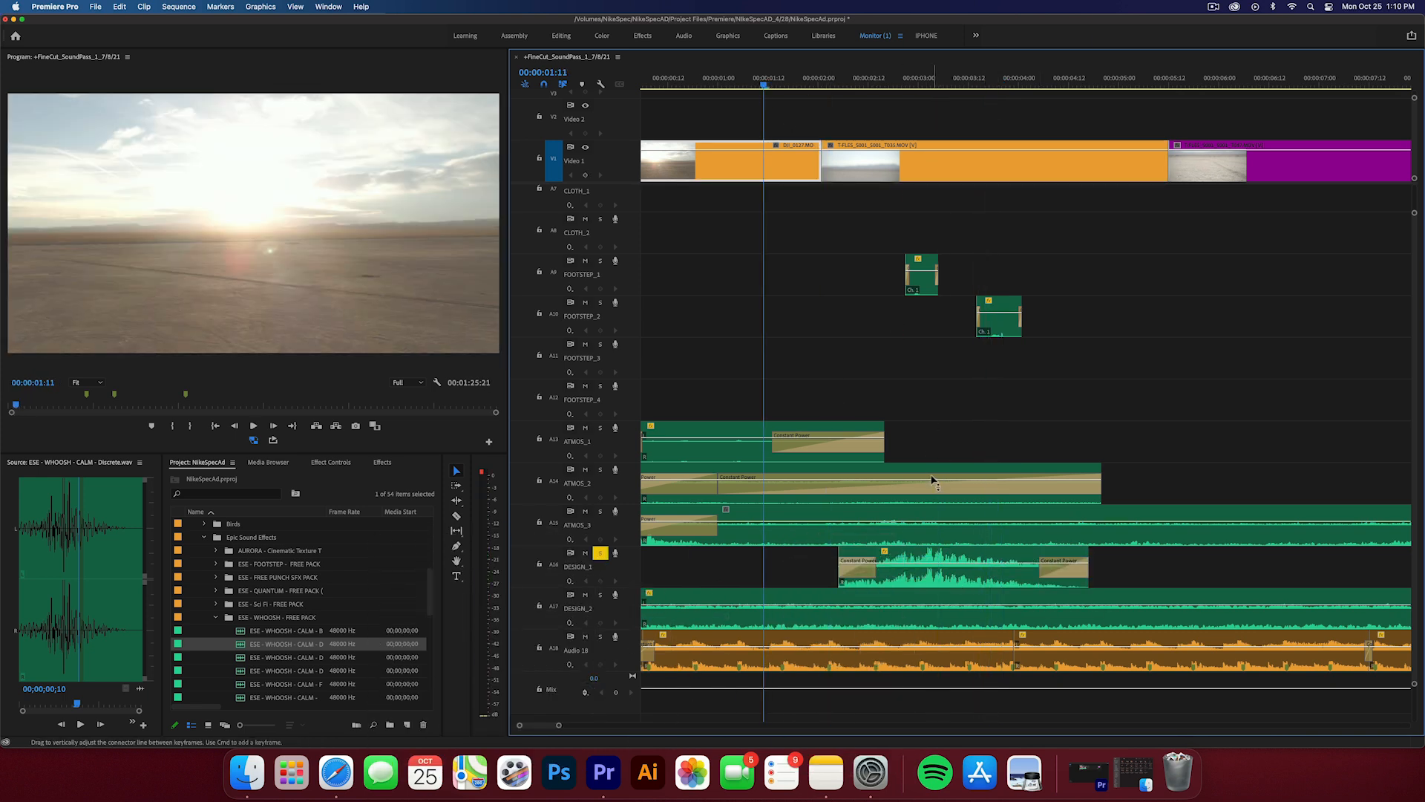
{"action": "key", "text": "space"}
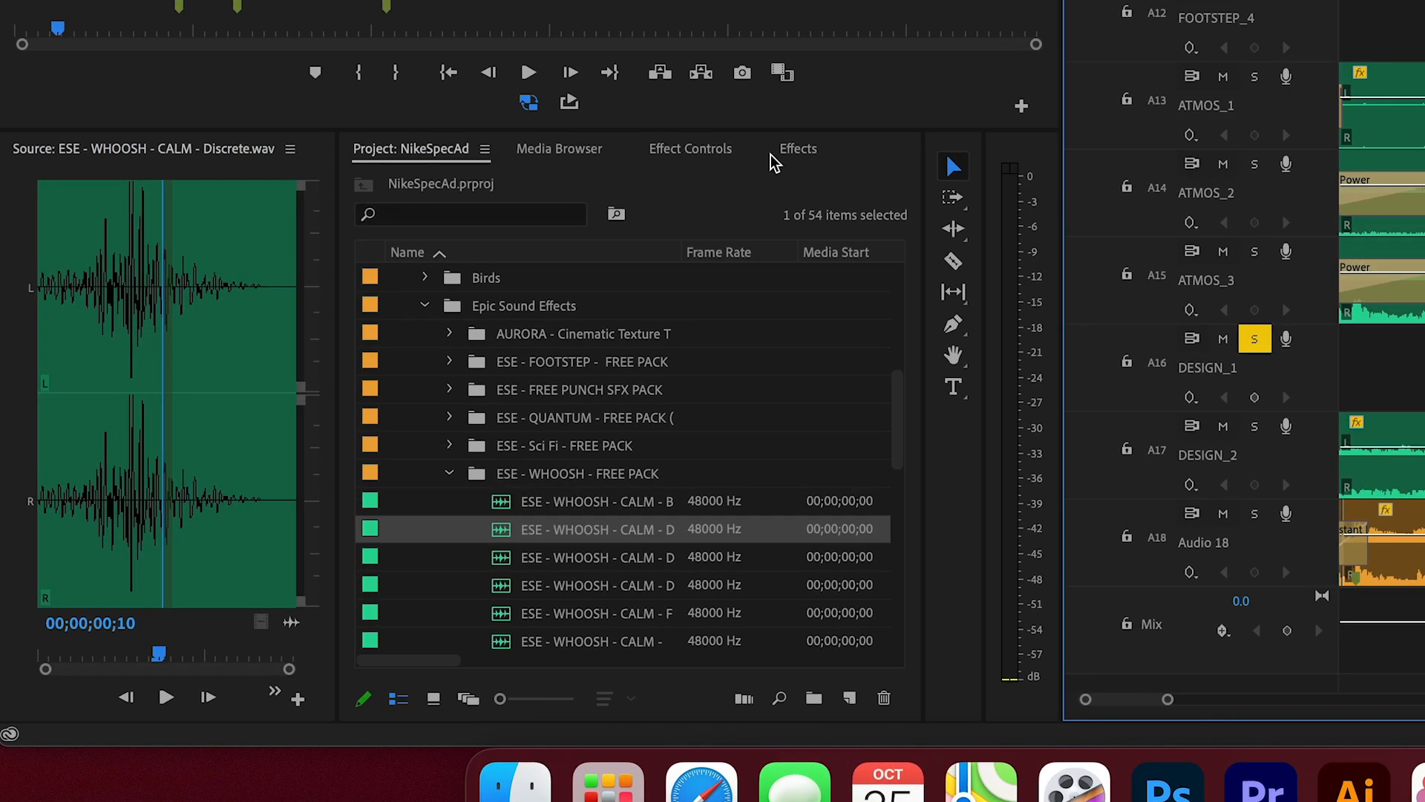
- Turn off keyframing for the whoosh clip's Panner Balance, set Balance to -100, and play the clip
{"action": "left_click", "coordinate": [331, 462]}
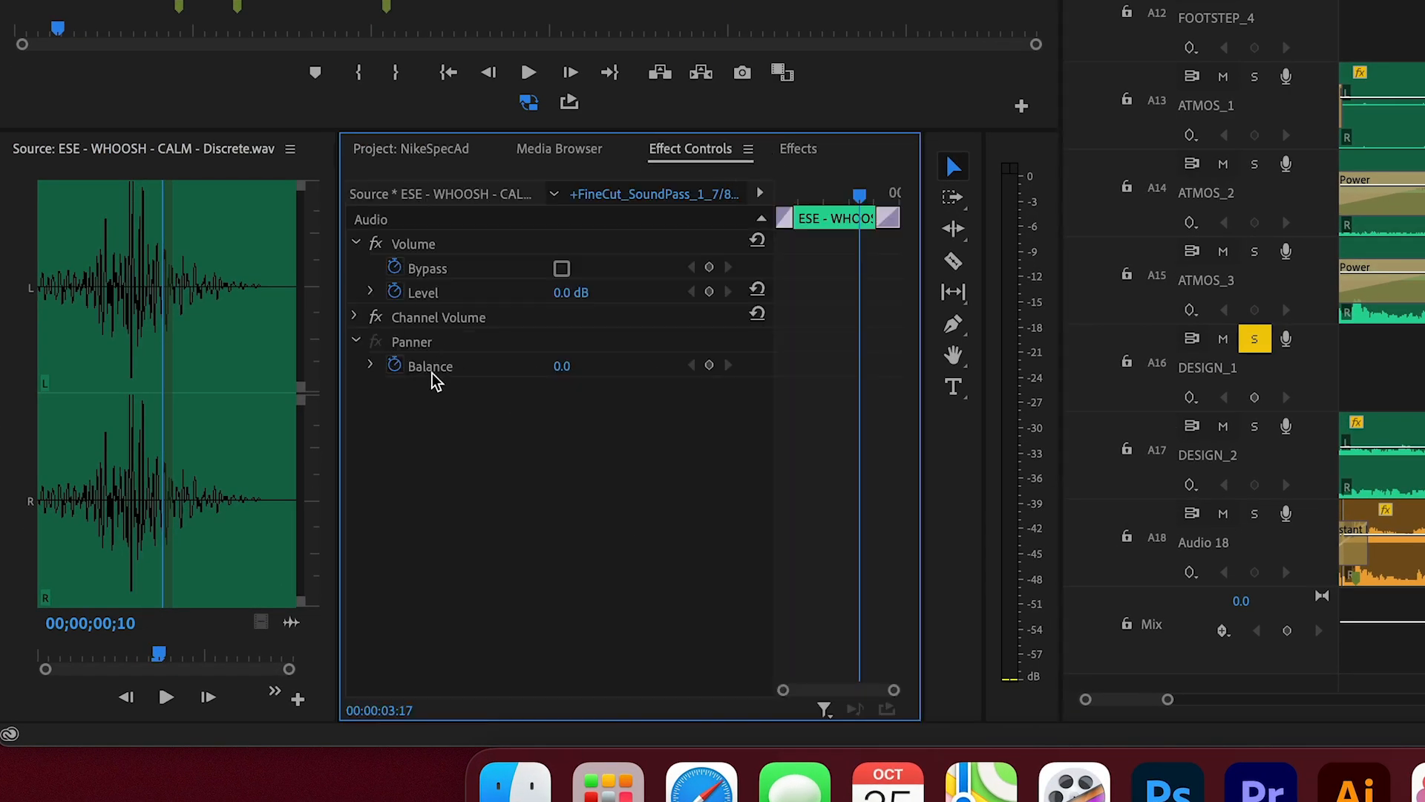
{"action": "left_click", "coordinate": [395, 366]}
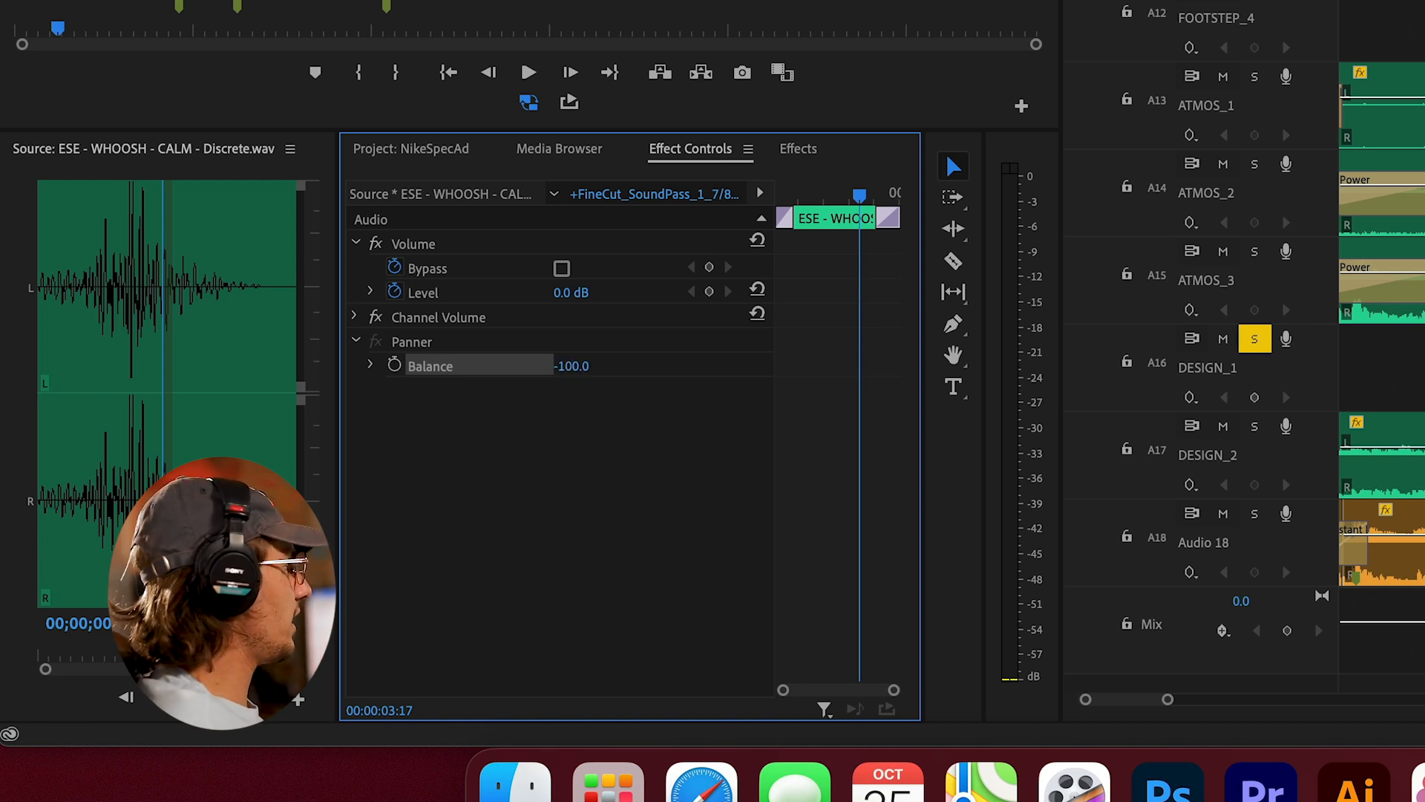
{"action": "key", "text": "space"}
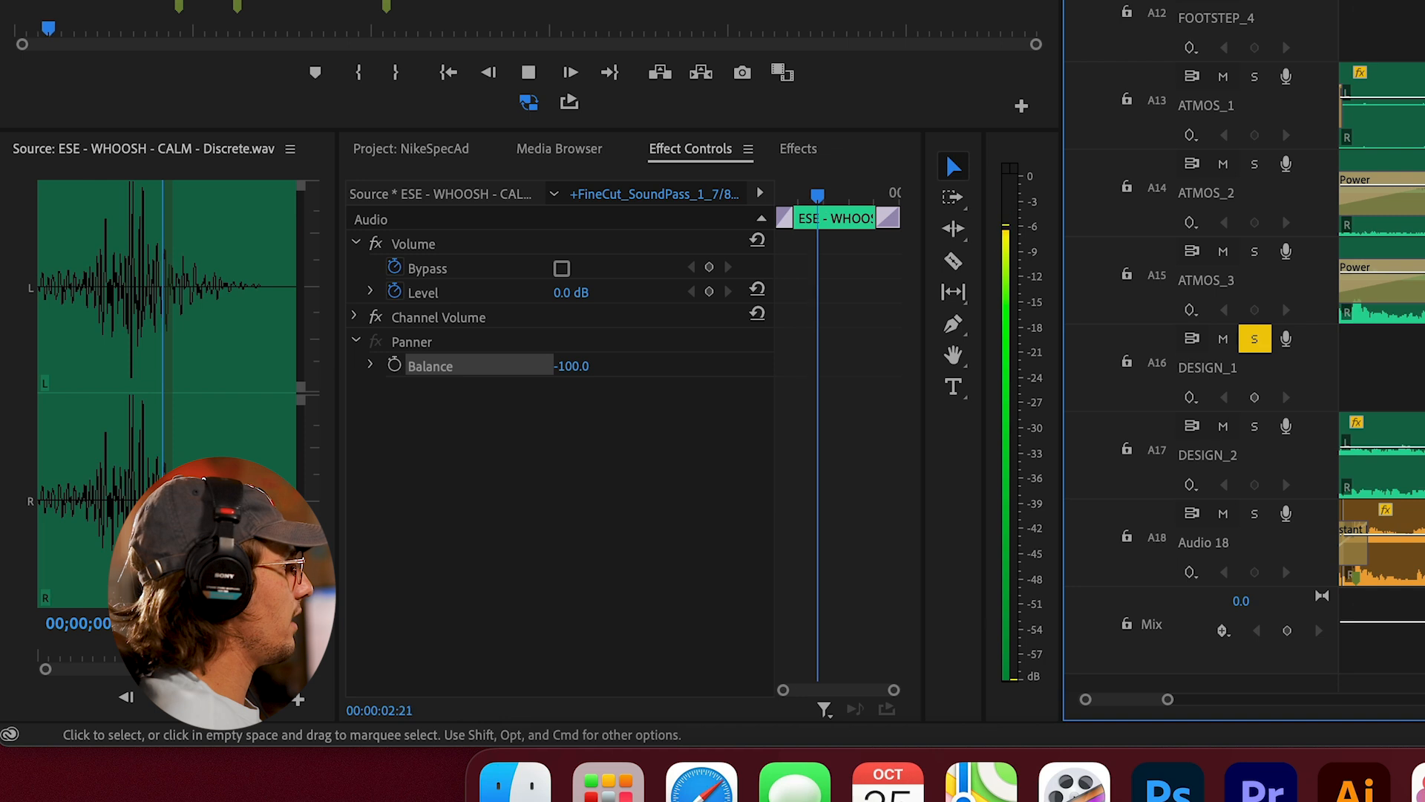
{"action": "key", "text": "space"}
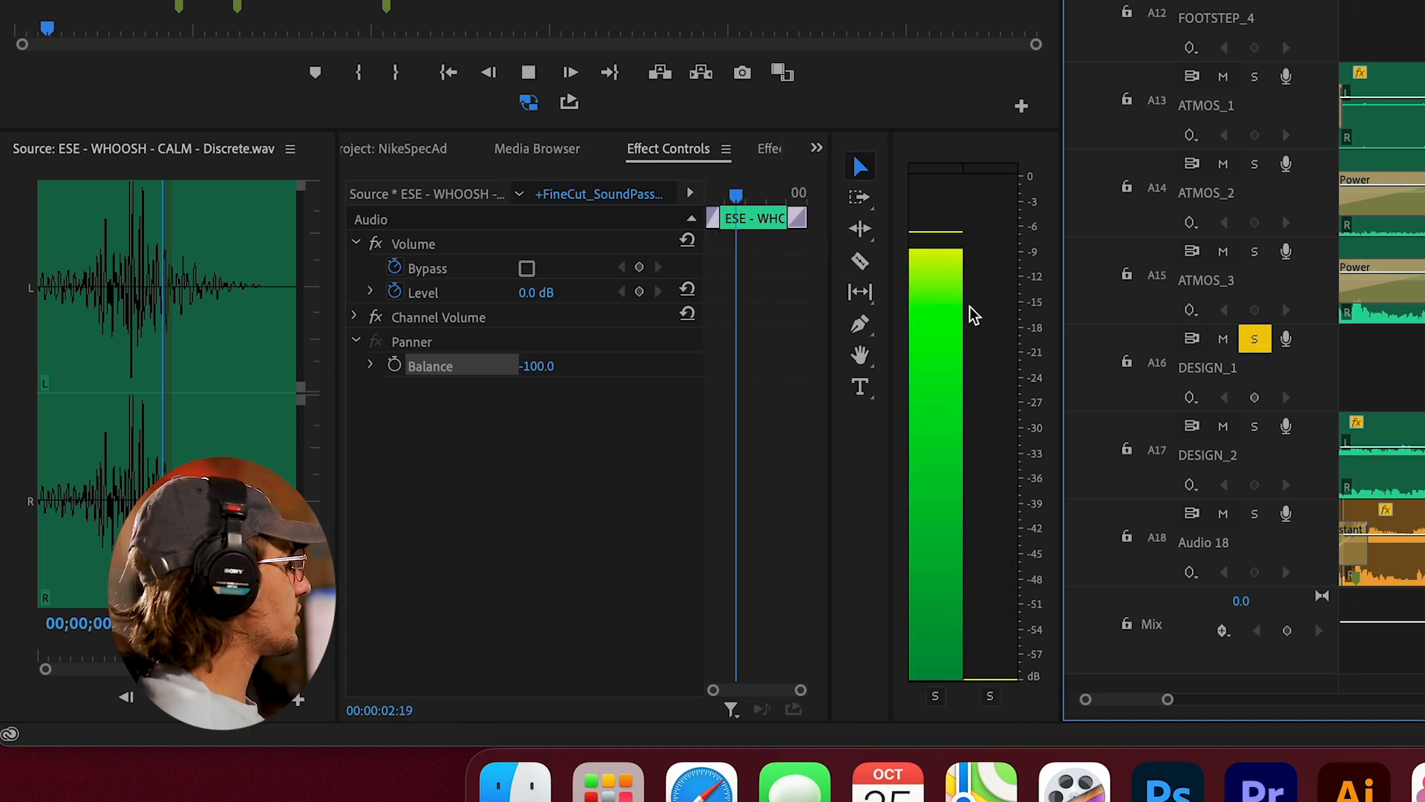
{"action": "key", "text": "space"}
- Set the whoosh clip's Balance to 100, play it, and restore Balance to 0.0
{"action": "left_click_drag", "start_coordinate": [541, 366], "coordinate": [696, 343]}
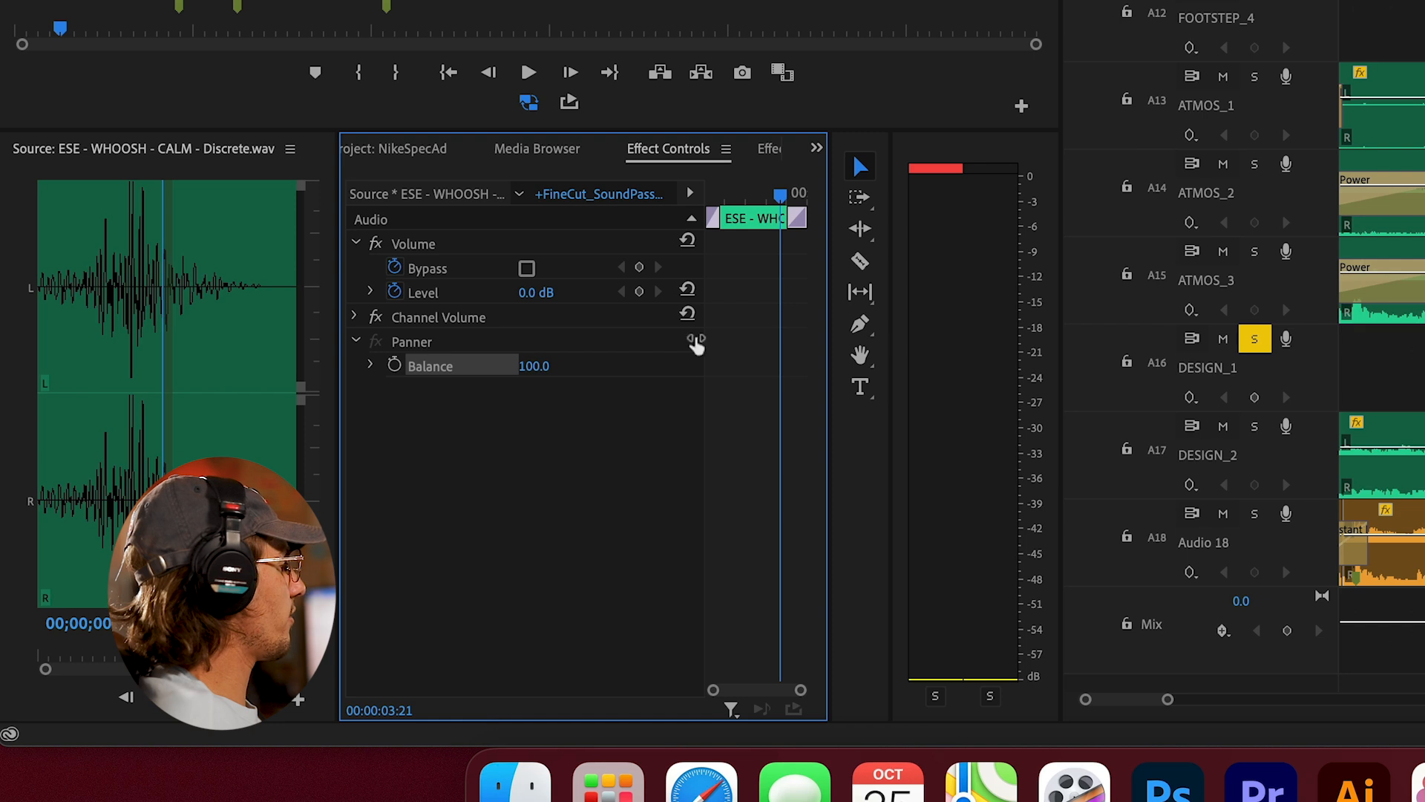
{"action": "key", "text": "space"}
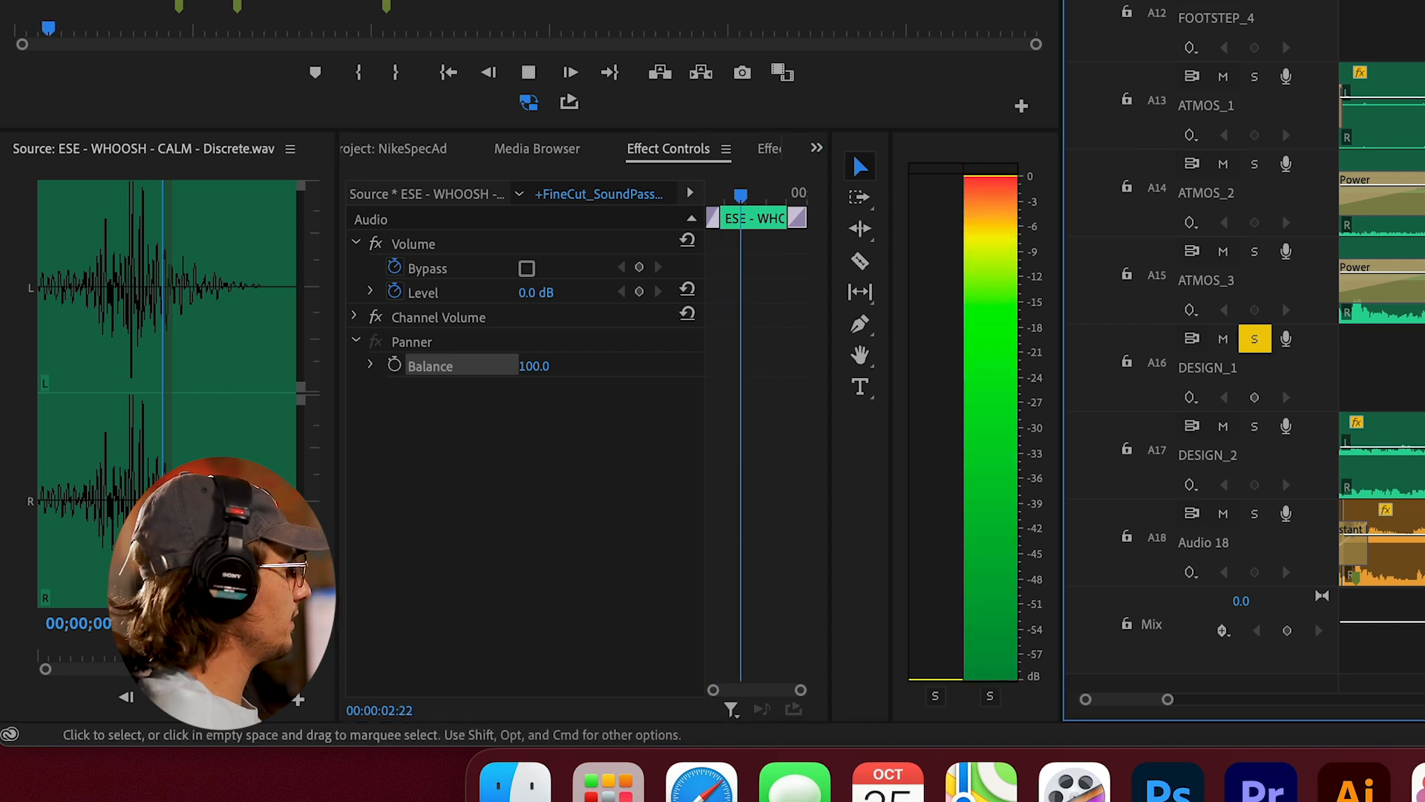
{"action": "key", "text": "space"}
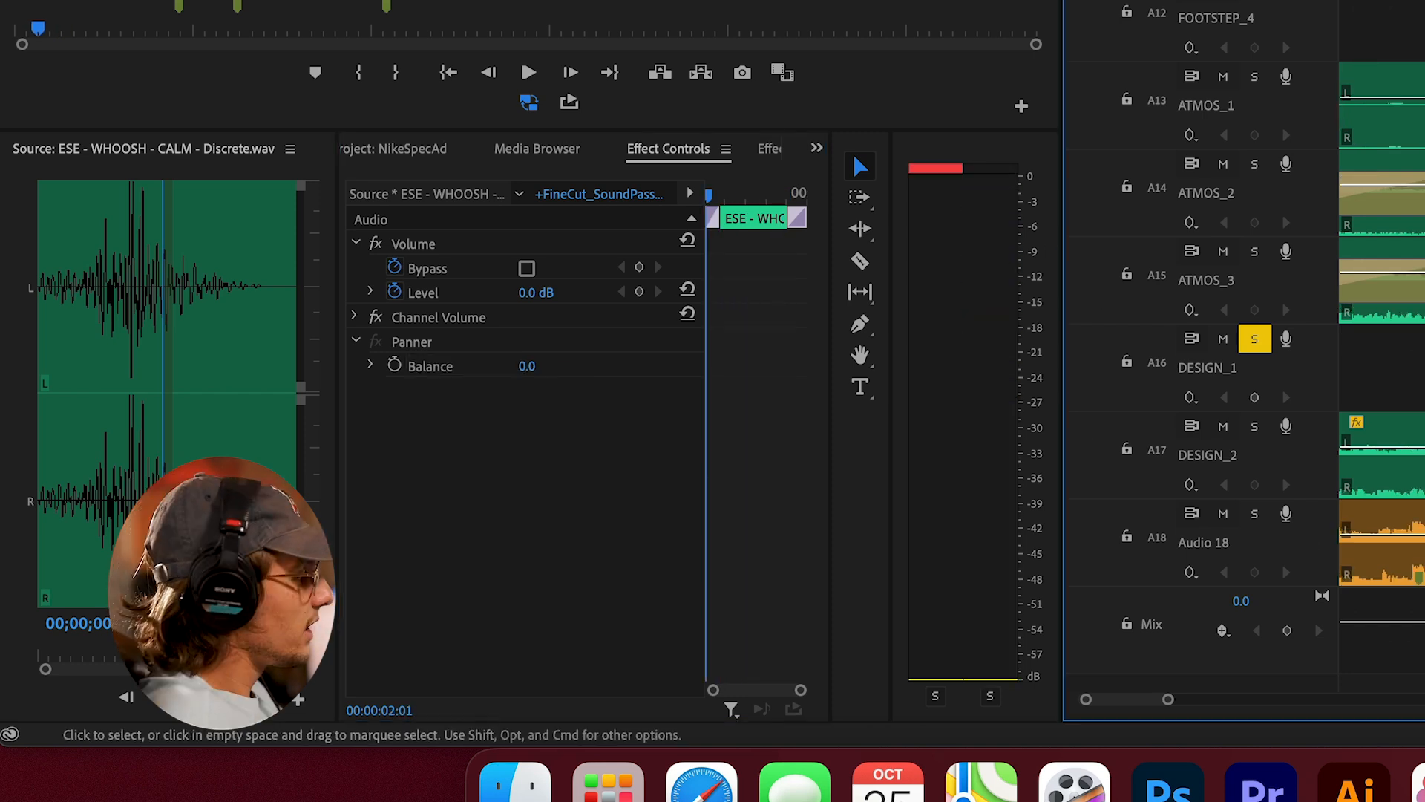
{"action": "key", "text": "space"}
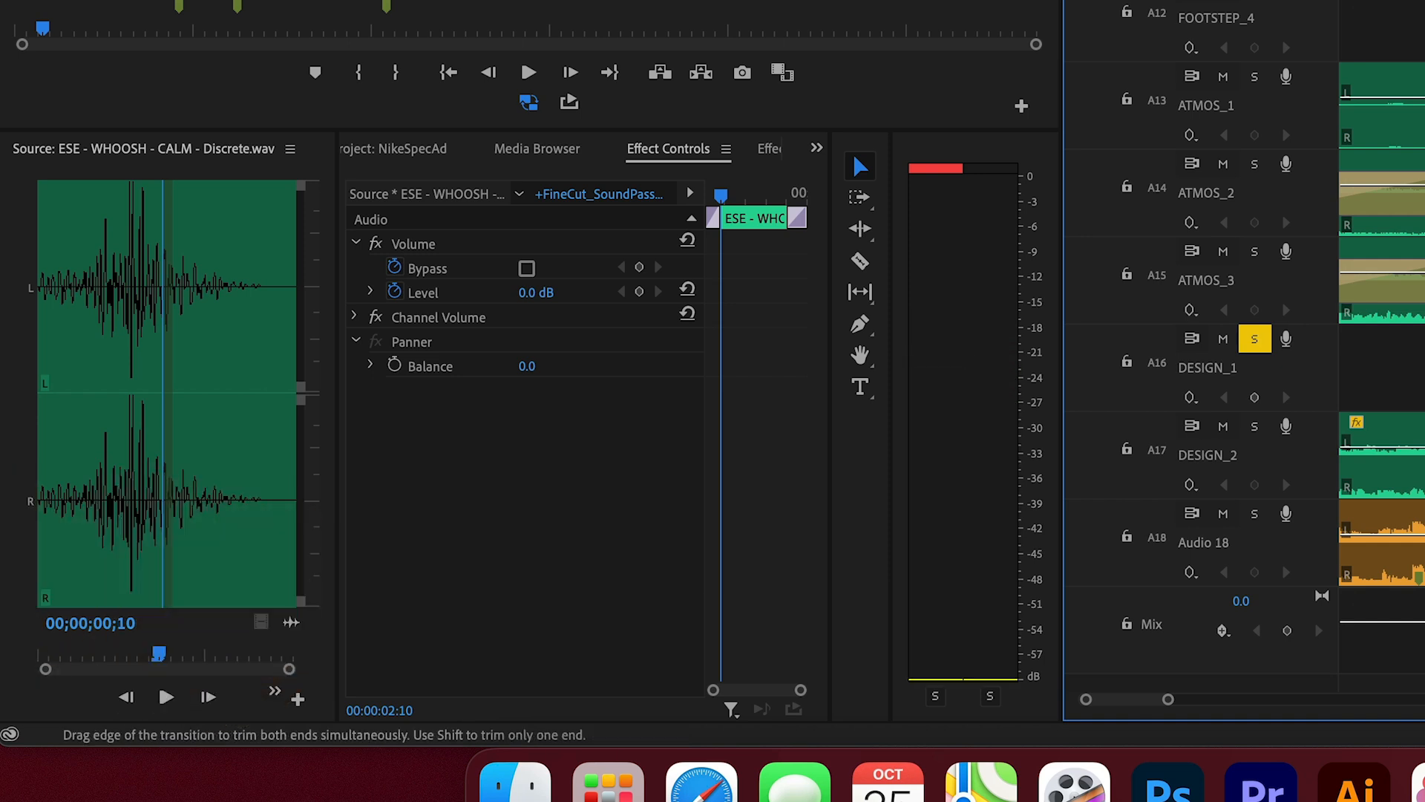
- Turn on keyframing for the whoosh clip's Panner Balance at 00:00:02:10 and set Balance to 15
{"action": "key", "text": "Left"}
{"action": "key", "text": "Left"}
{"action": "key", "text": "Left"}
{"action": "key", "text": "Left"}
{"action": "key", "text": "Left"}
{"action": "key", "text": "Left"}
{"action": "key", "text": "Left"}
{"action": "key", "text": "space"}
{"action": "left_click", "coordinate": [395, 365]}
{"action": "left_click", "coordinate": [549, 364]}
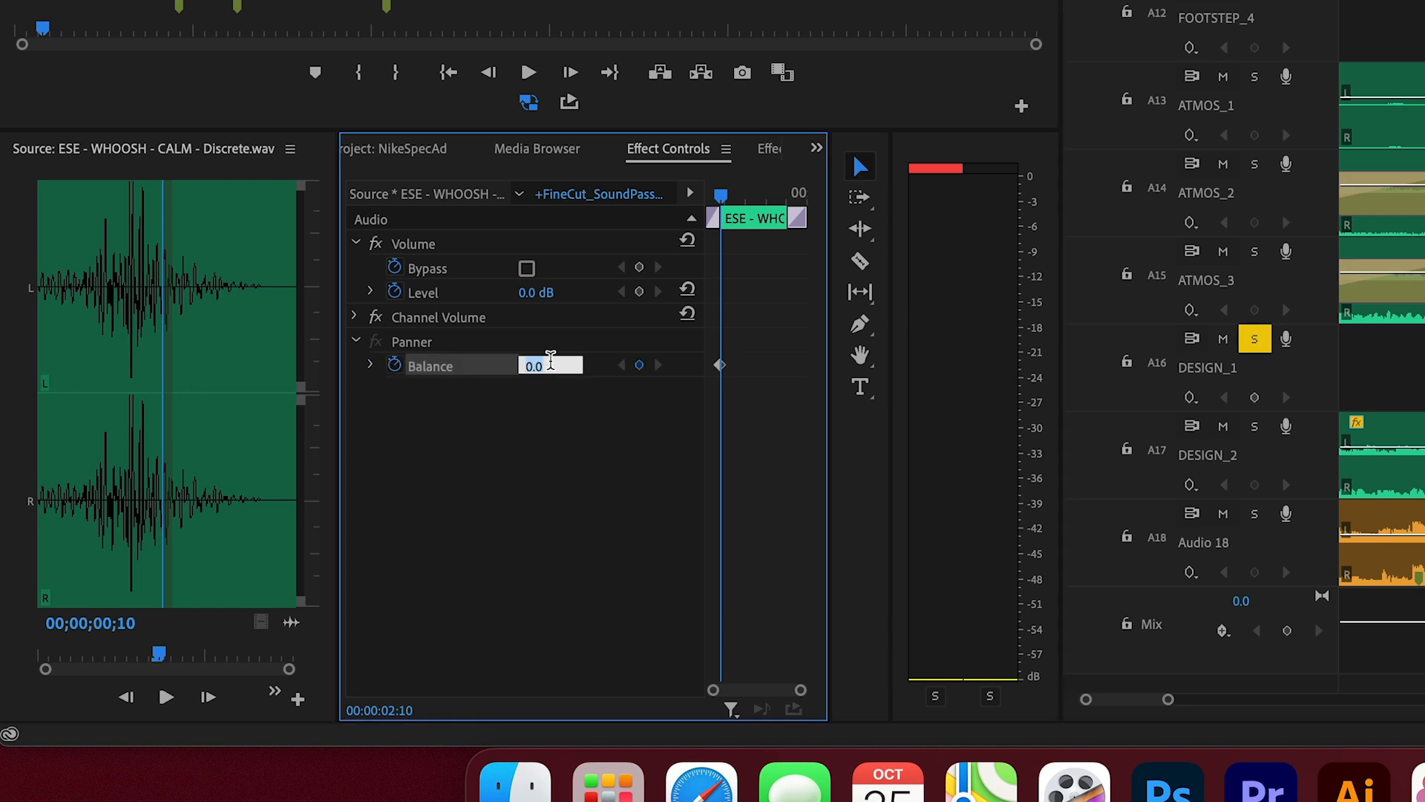
{"action": "type", "text": "15"}
{"action": "key", "text": "Return"}
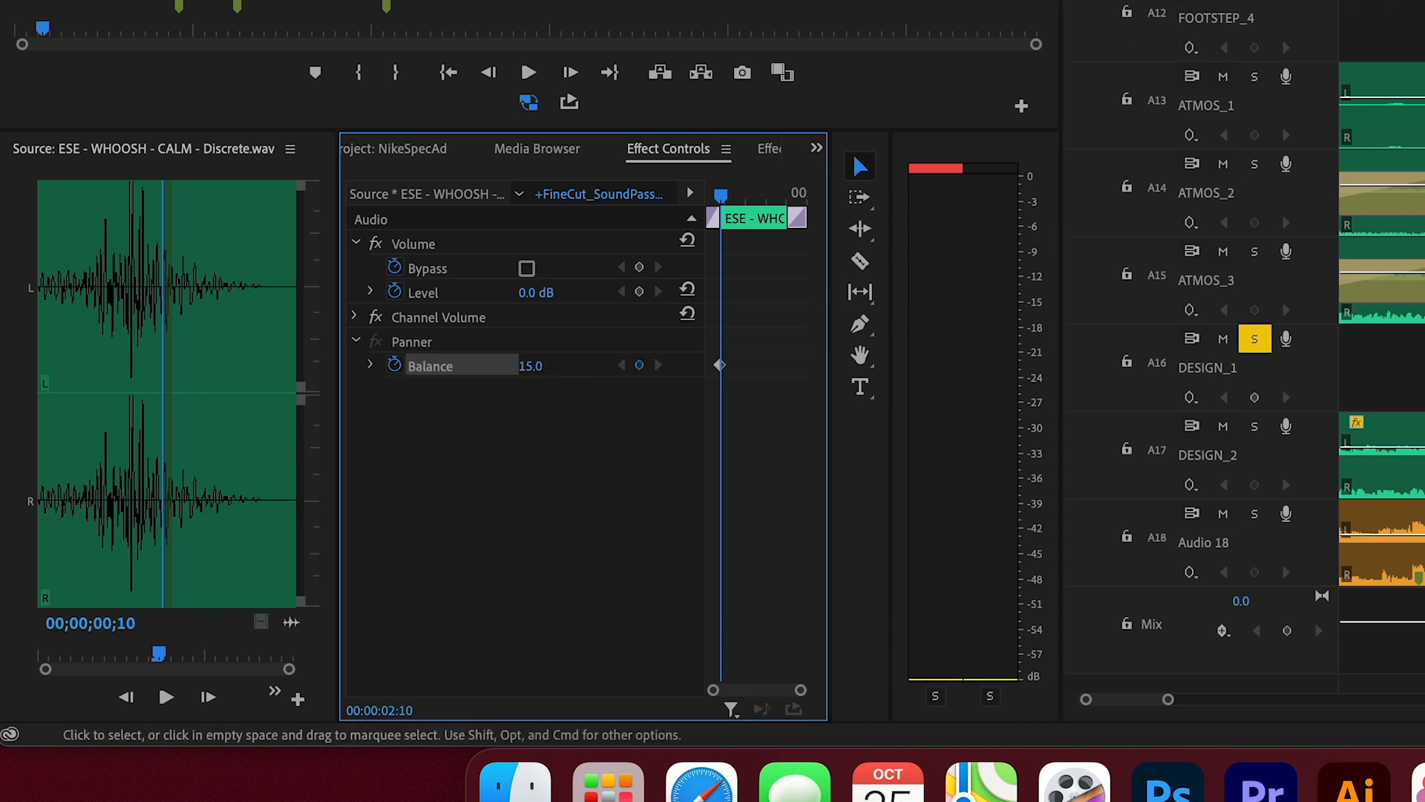
- Play to 00:00:03:19 and add a second Balance keyframe of -15 to the whoosh clip
{"action": "key", "text": "space"}
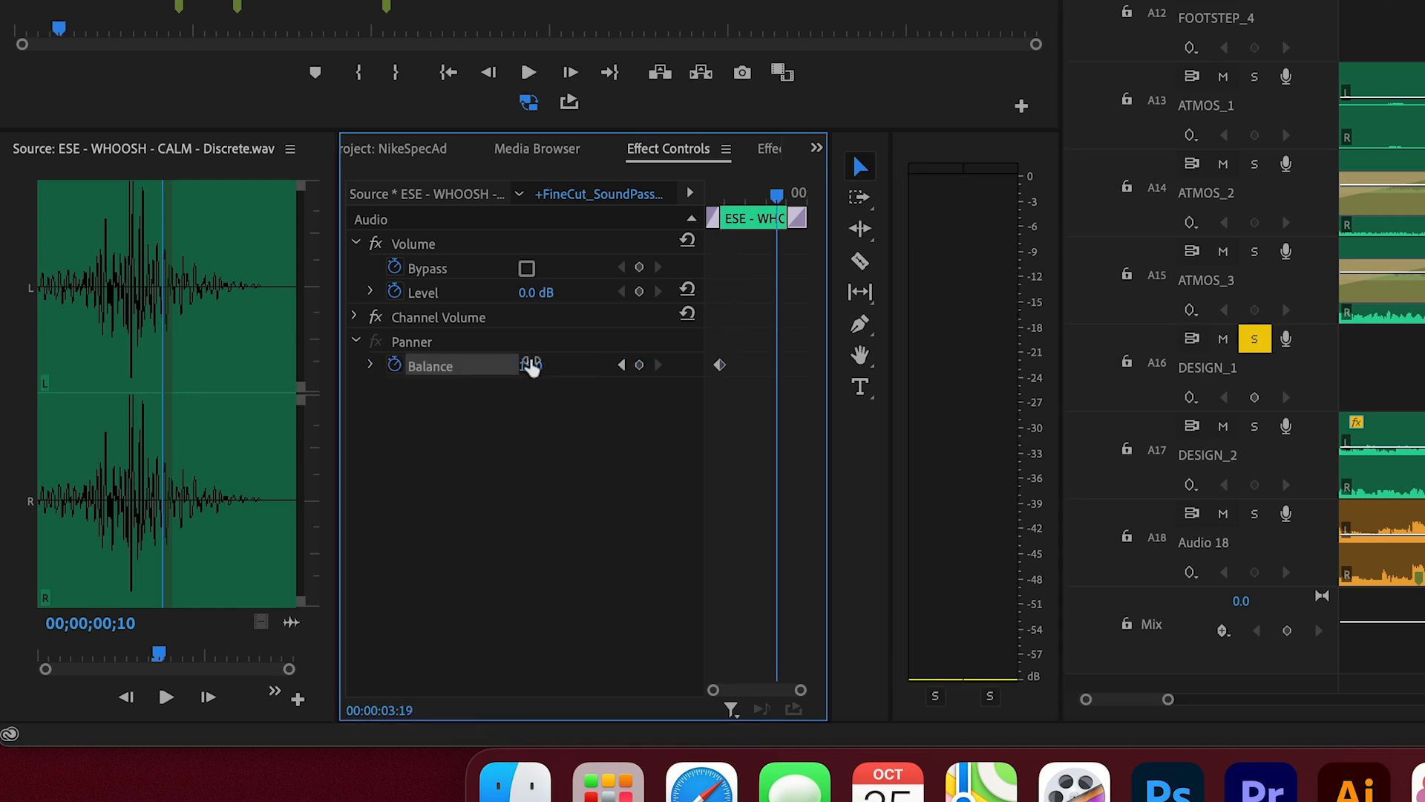
{"action": "left_click", "coordinate": [532, 366]}
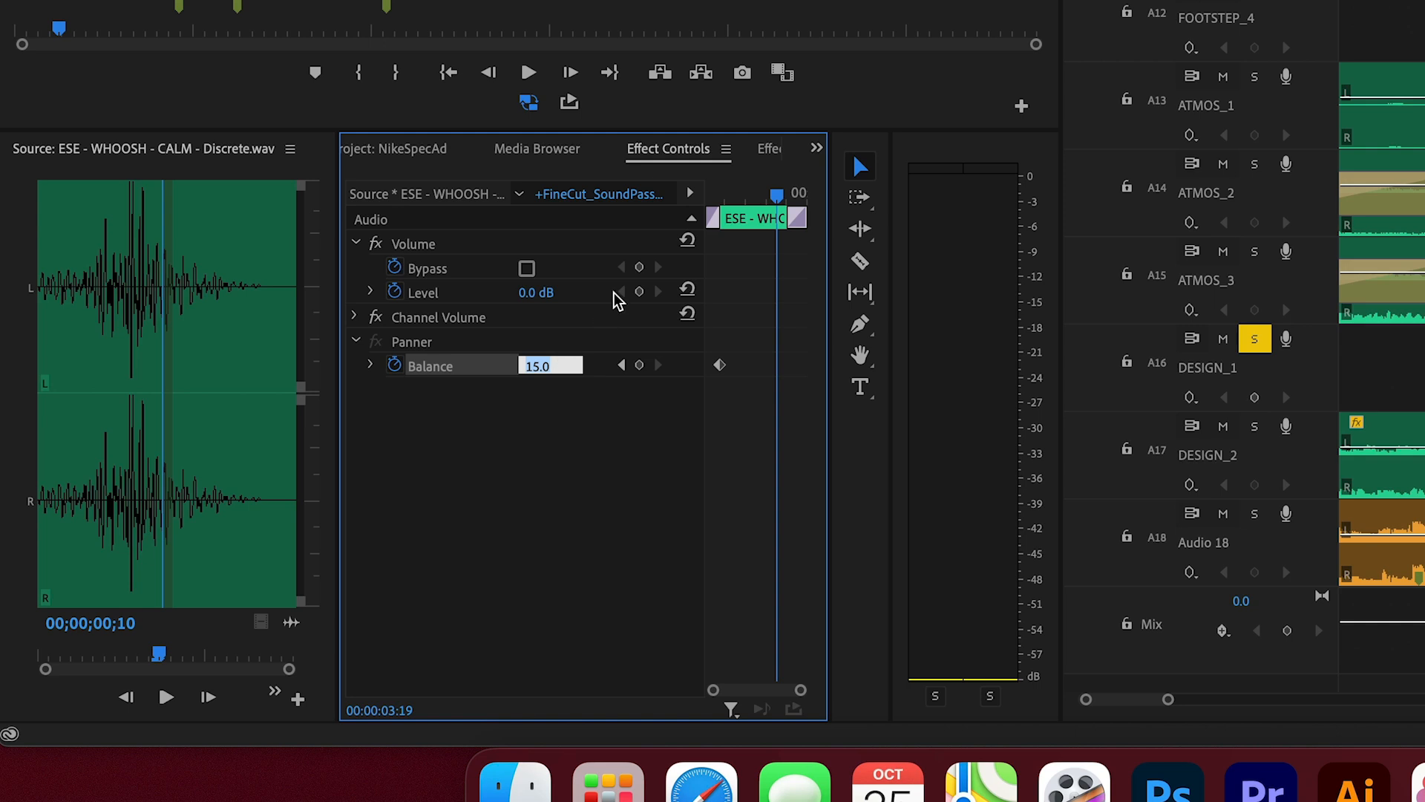
{"action": "type", "text": "-15"}
{"action": "key", "text": "Return"}
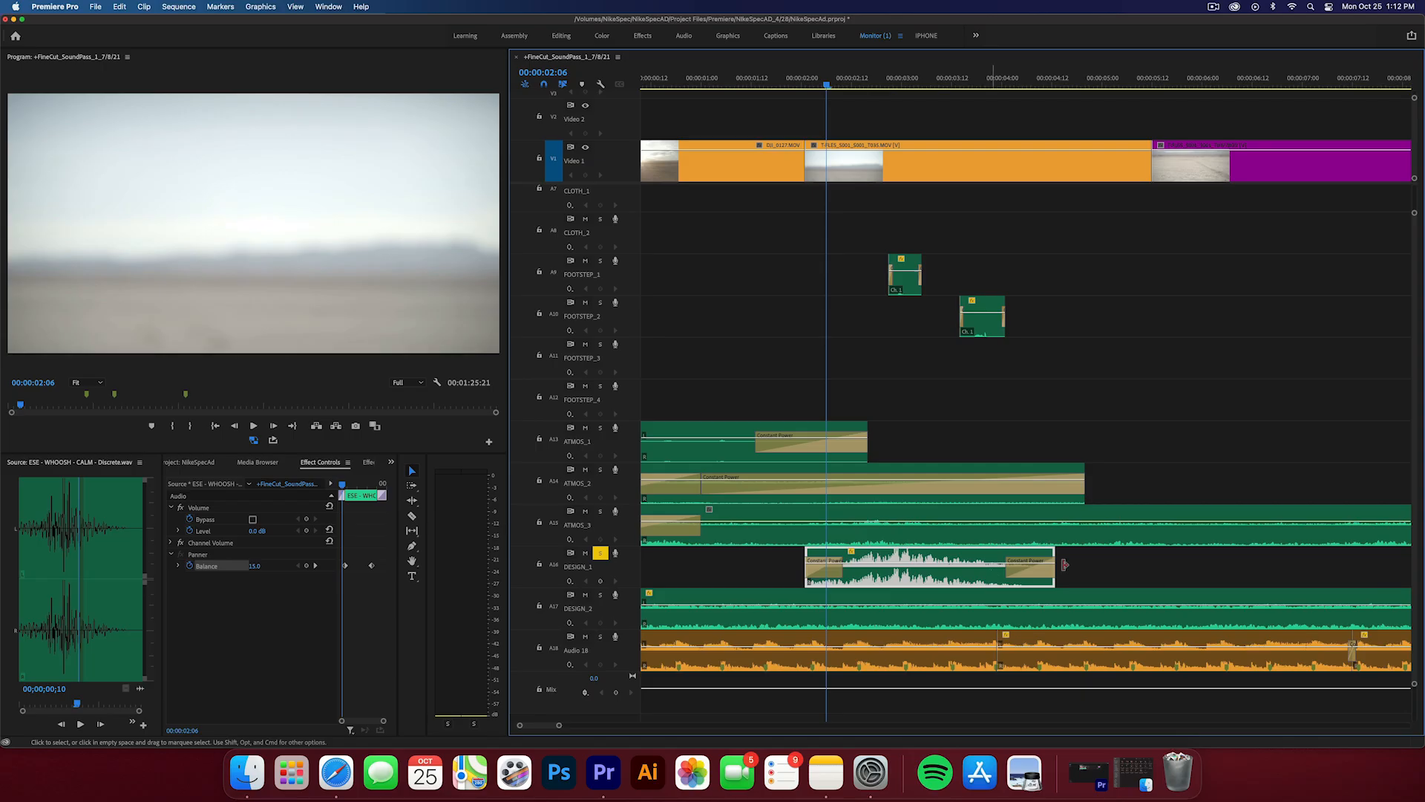
- Play the panned whoosh from 00:00:02:06 and adjust the clip's audio gain
{"action": "key", "text": "space"}
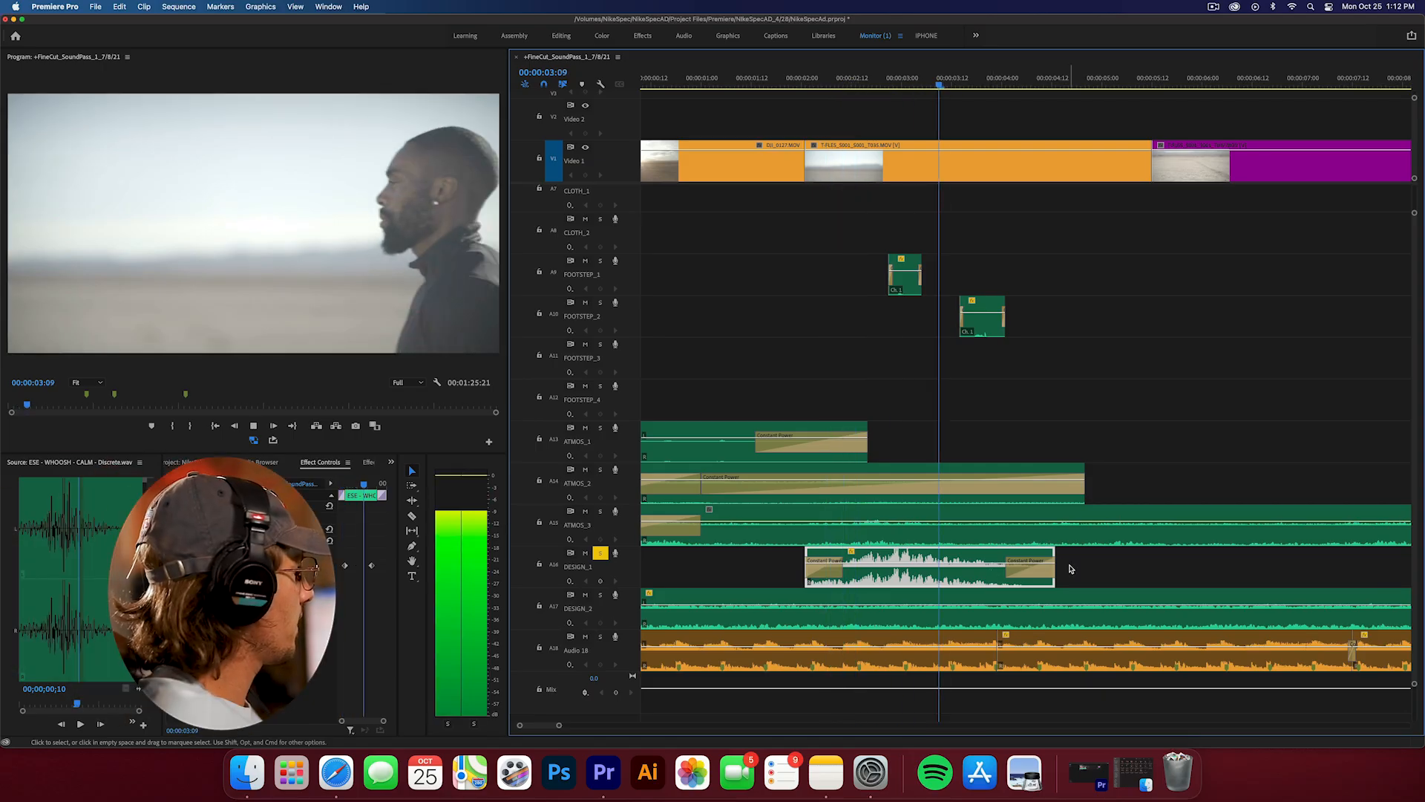
{"action": "key", "text": "space"}
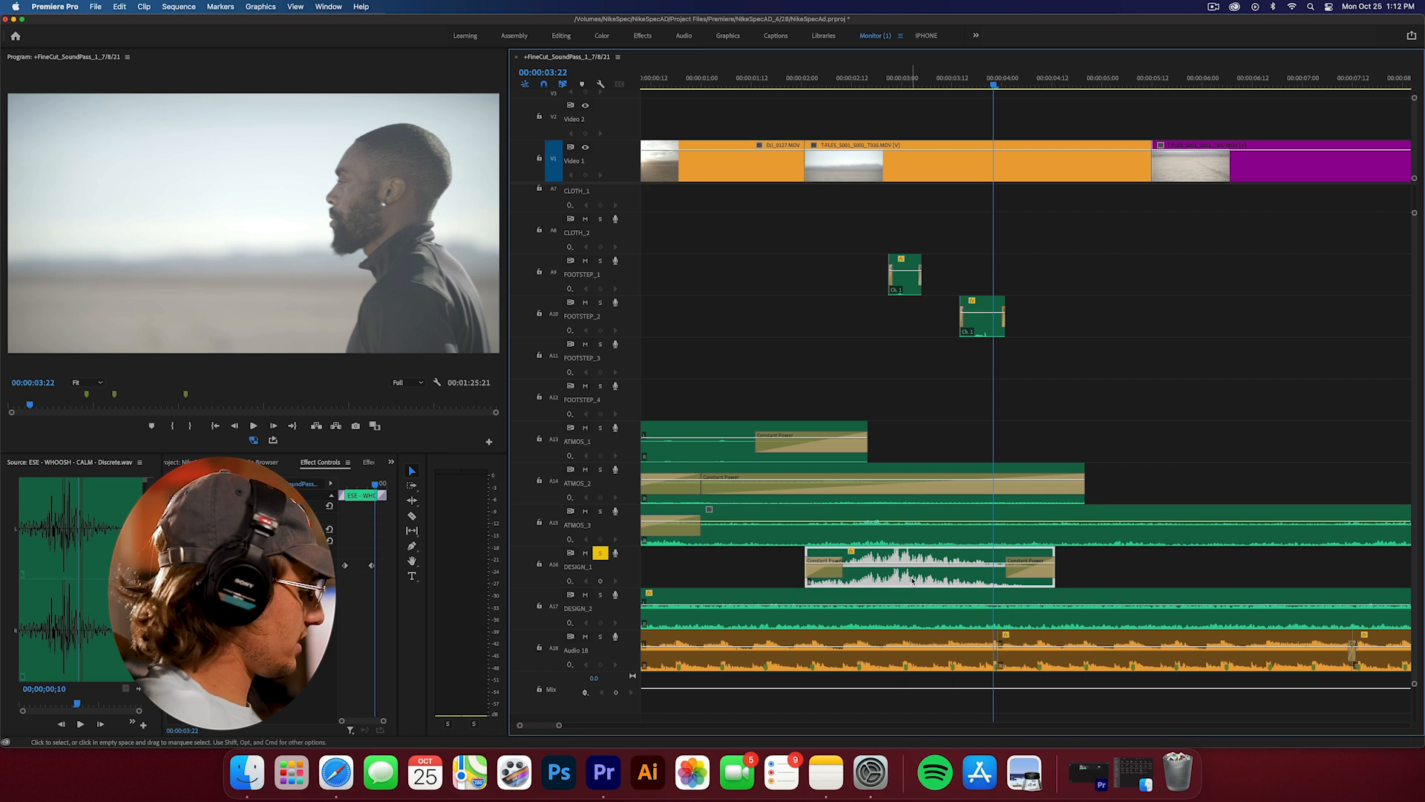
{"action": "key", "text": "g"}
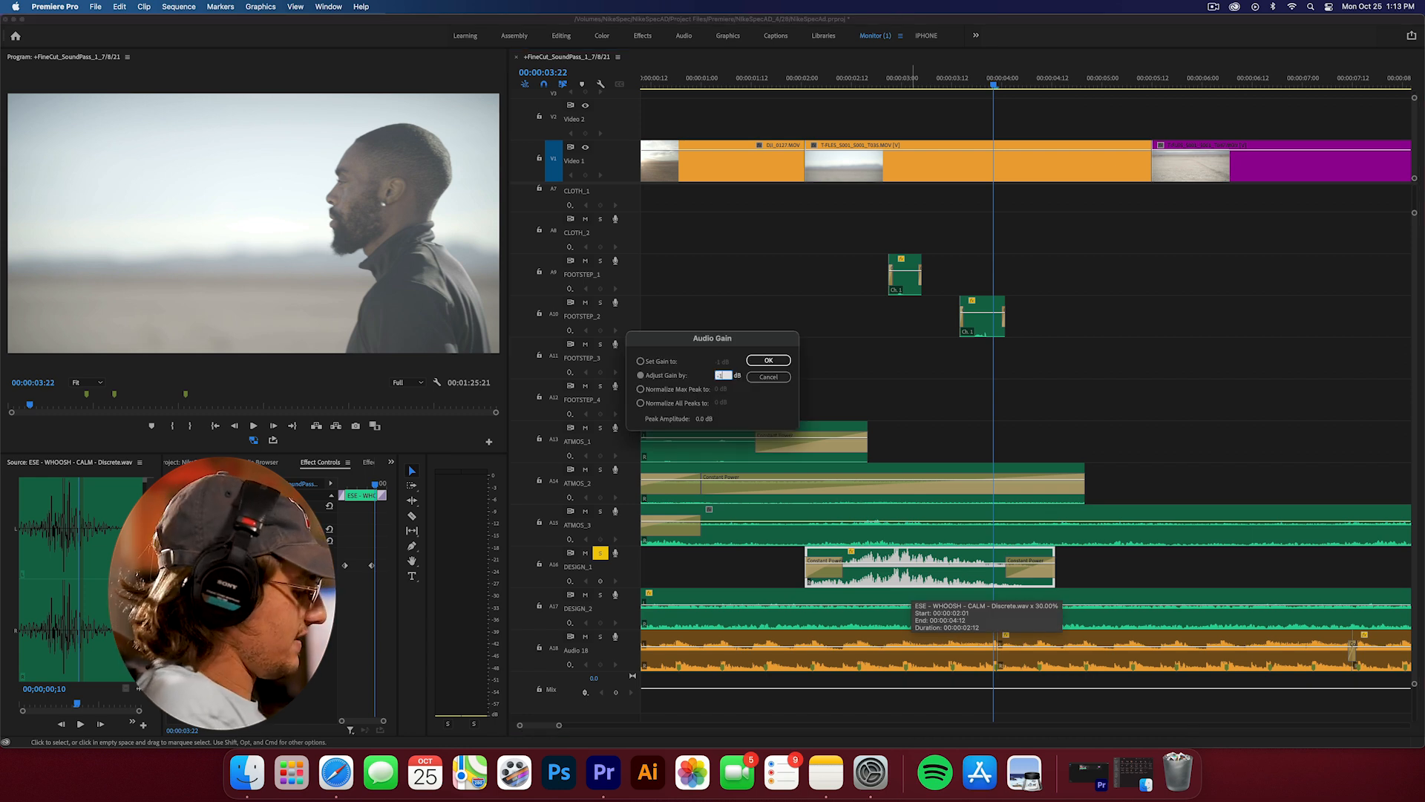
{"action": "key", "text": "Return"}
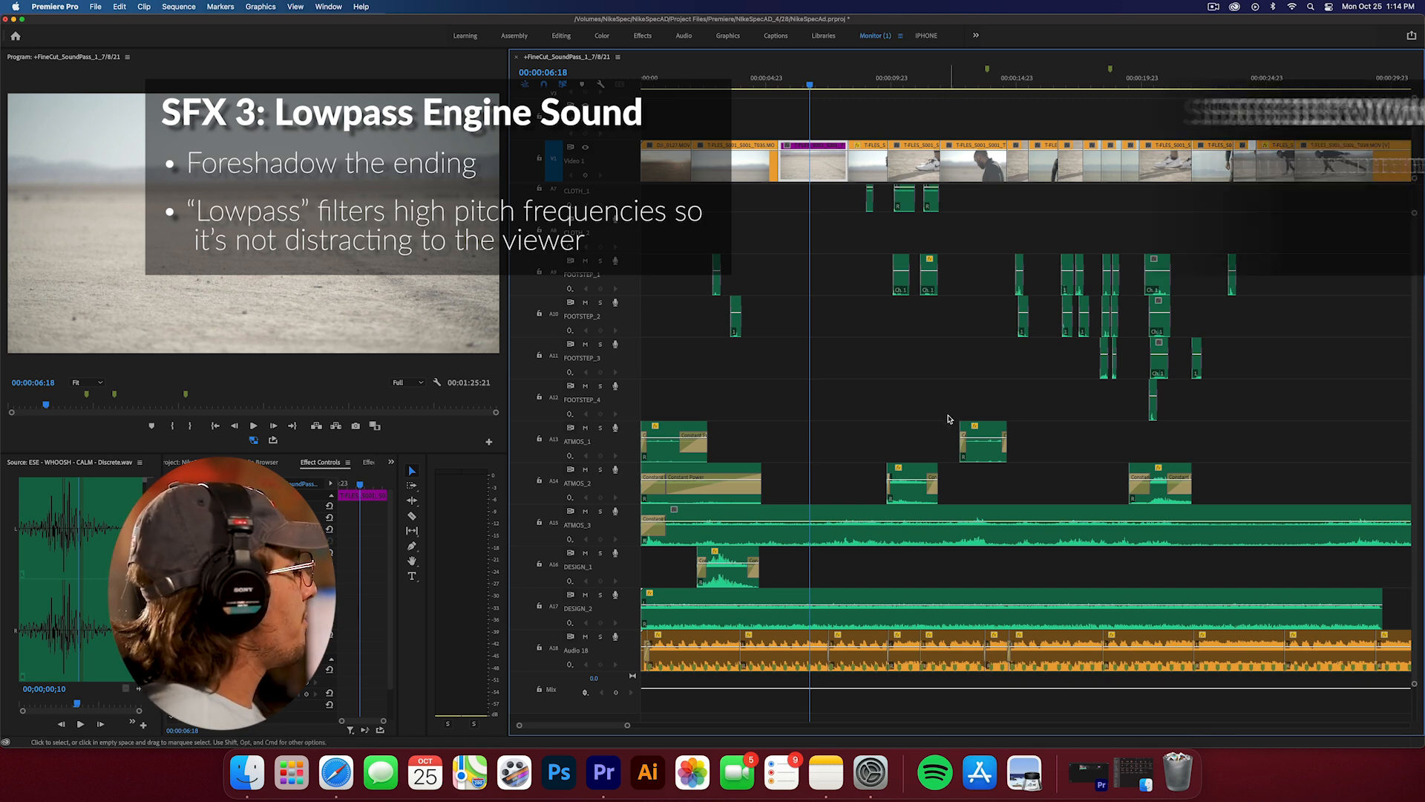
- Move the Ford Mustang engine clip on ATMOS_2 earlier so it starts at about 00:00:06:11 under the purple shot
{"action": "left_click", "coordinate": [852, 386]}
{"action": "left_click", "coordinate": [842, 394]}
{"action": "scroll", "coordinate": [987, 360], "scroll_direction": "up", "scroll_amount": 4}
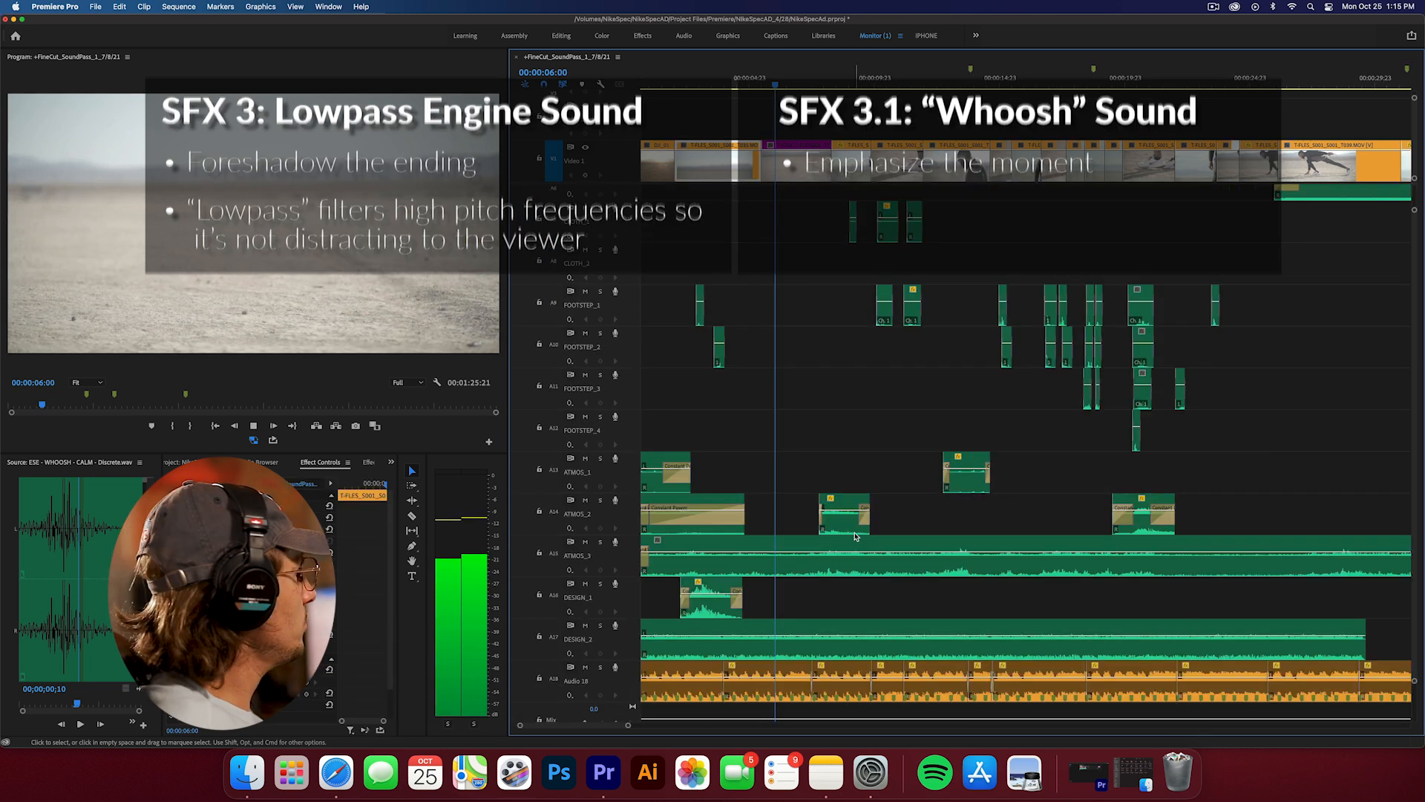
{"action": "left_click_drag", "start_coordinate": [855, 534], "coordinate": [829, 533]}
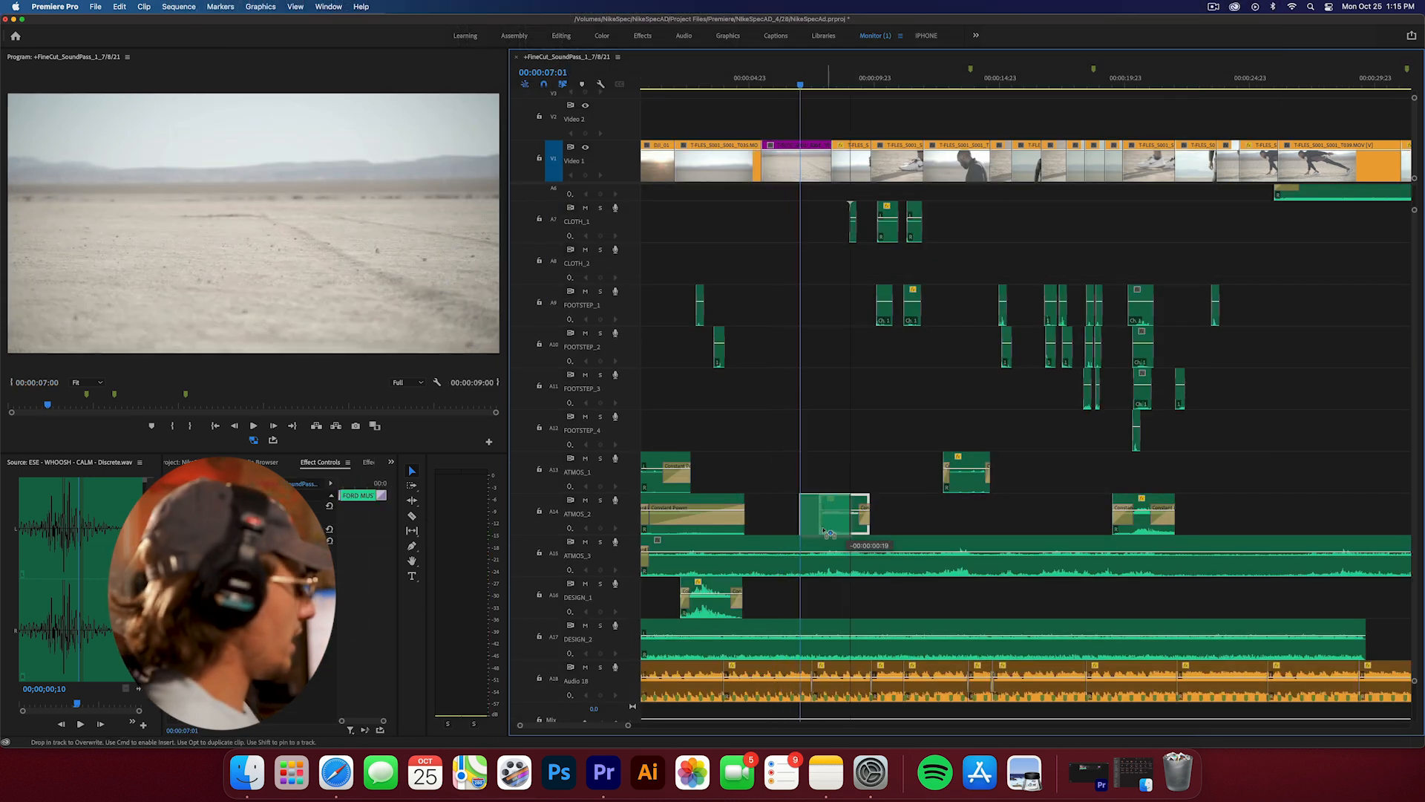
{"action": "left_click_drag", "start_coordinate": [823, 530], "coordinate": [816, 530]}
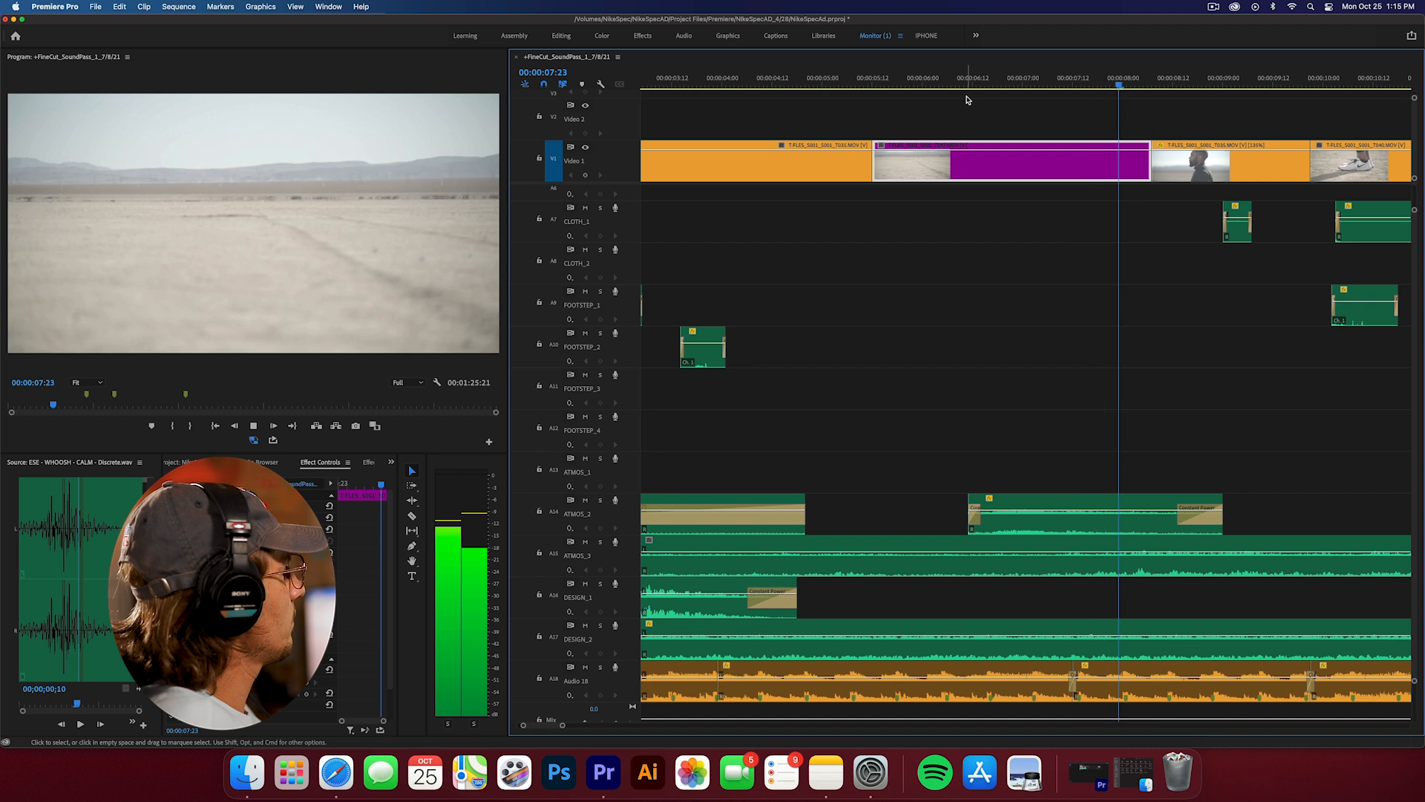
- Stop playback and adjust the audio gain of the Ford Mustang engine clip on ATMOS_2
{"action": "key", "text": "space"}
{"action": "left_click", "coordinate": [1021, 360]}
{"action": "left_click", "coordinate": [1028, 517]}
{"action": "key", "text": "g"}
{"action": "key", "text": "Return"}
{"action": "left_click", "coordinate": [1018, 426]}
- Find the Lowpass audio effect and apply it to the Ford Mustang engine clip on ATMOS_2
{"action": "left_click", "coordinate": [368, 463]}
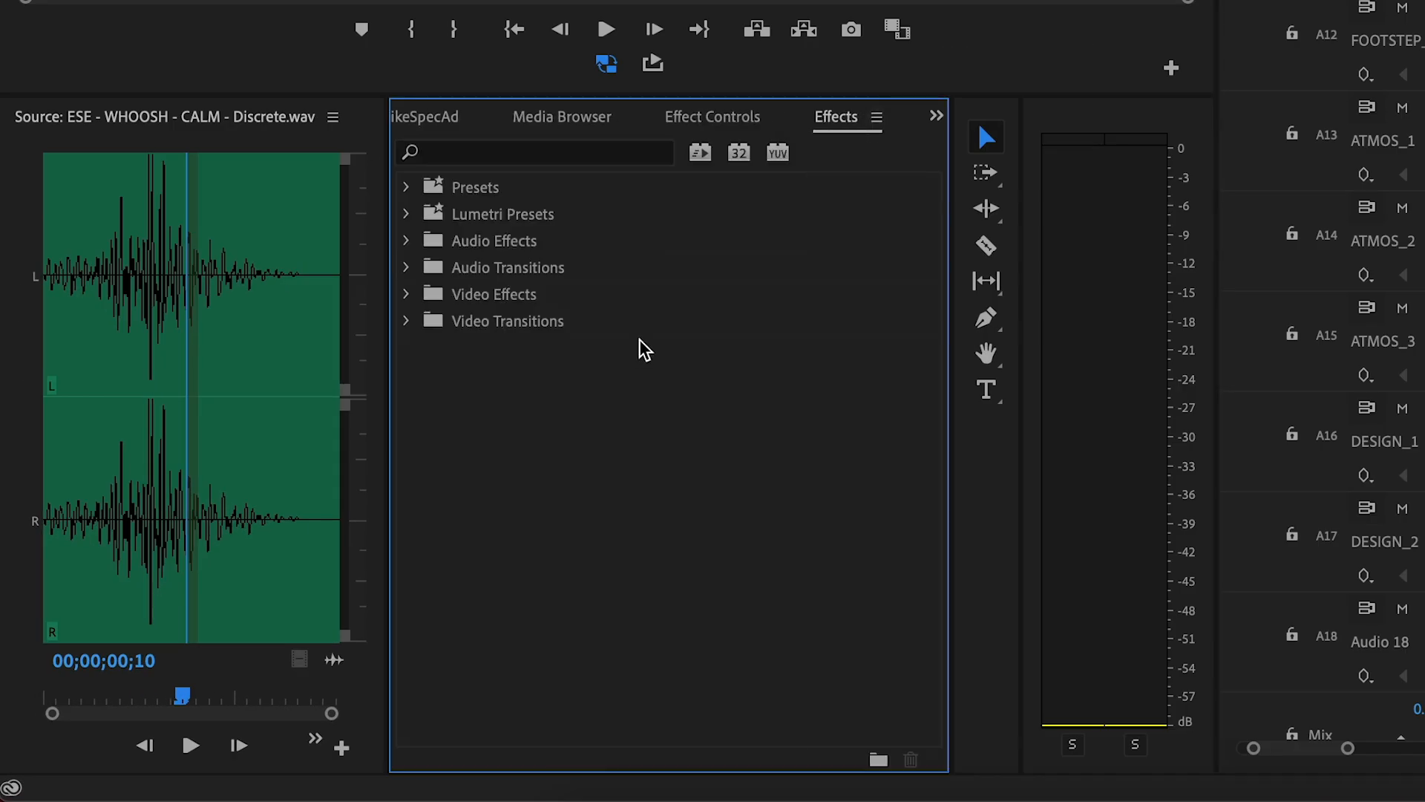
{"action": "left_click", "coordinate": [558, 155]}
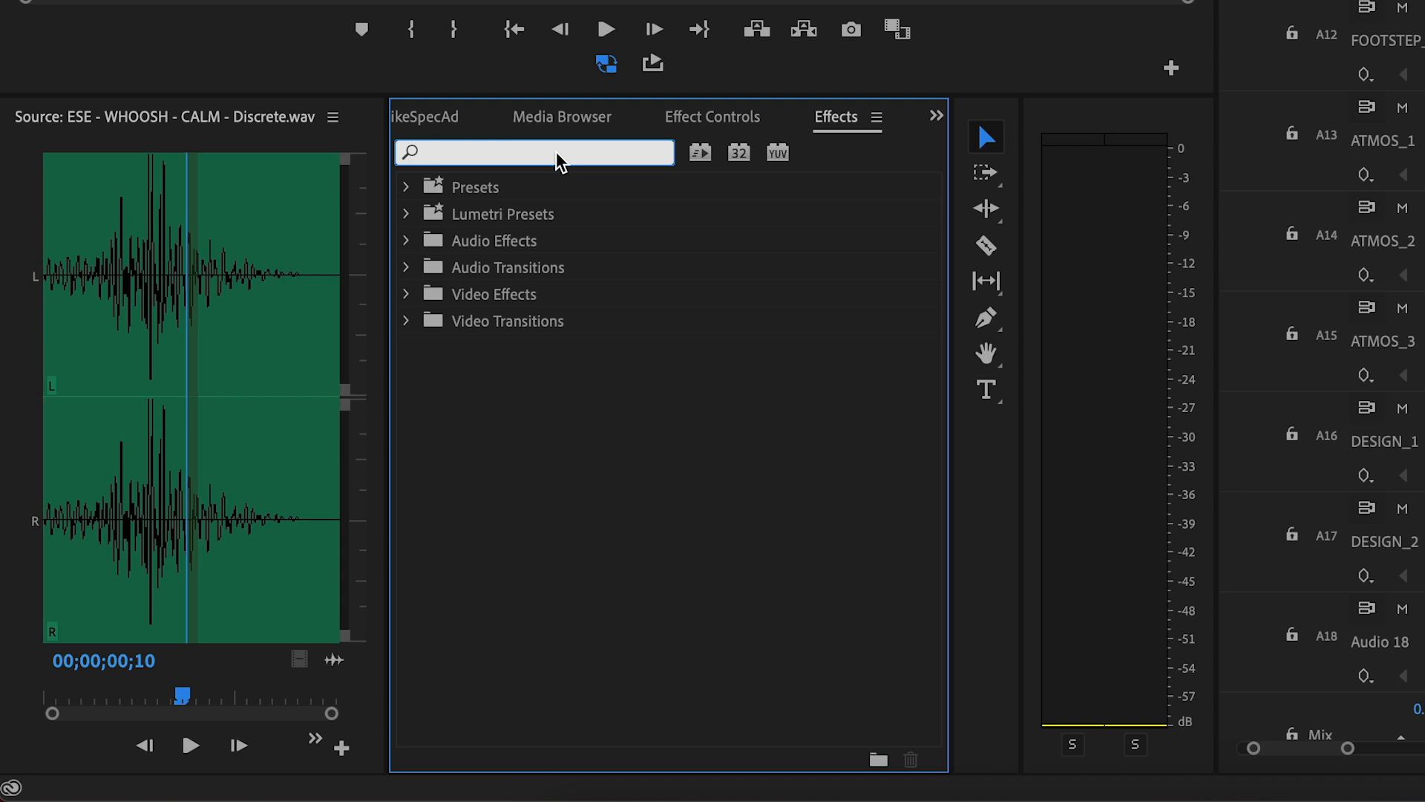
{"action": "type", "text": "lowpass"}
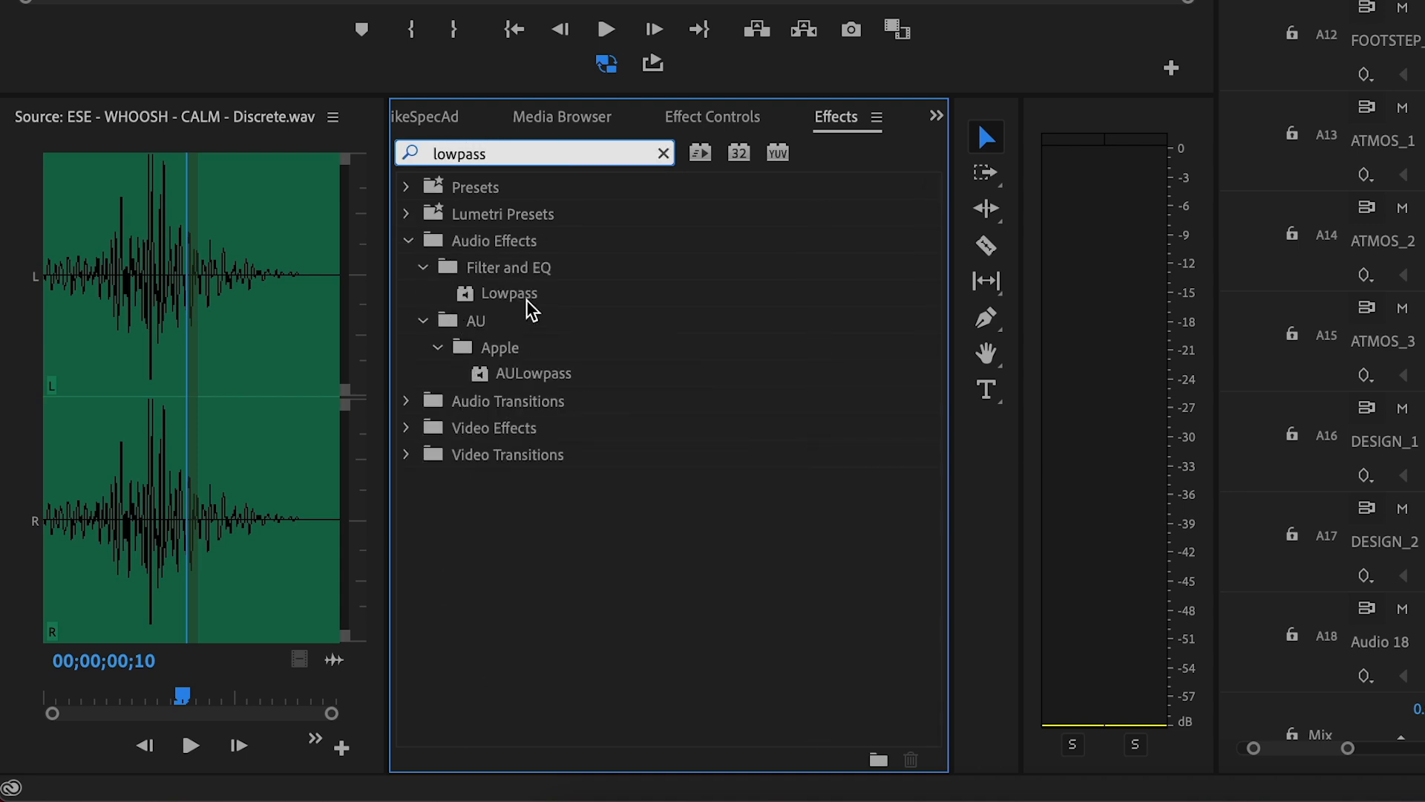
{"action": "left_click", "coordinate": [542, 278]}
{"action": "left_click_drag", "start_coordinate": [501, 295], "coordinate": [1011, 505]}
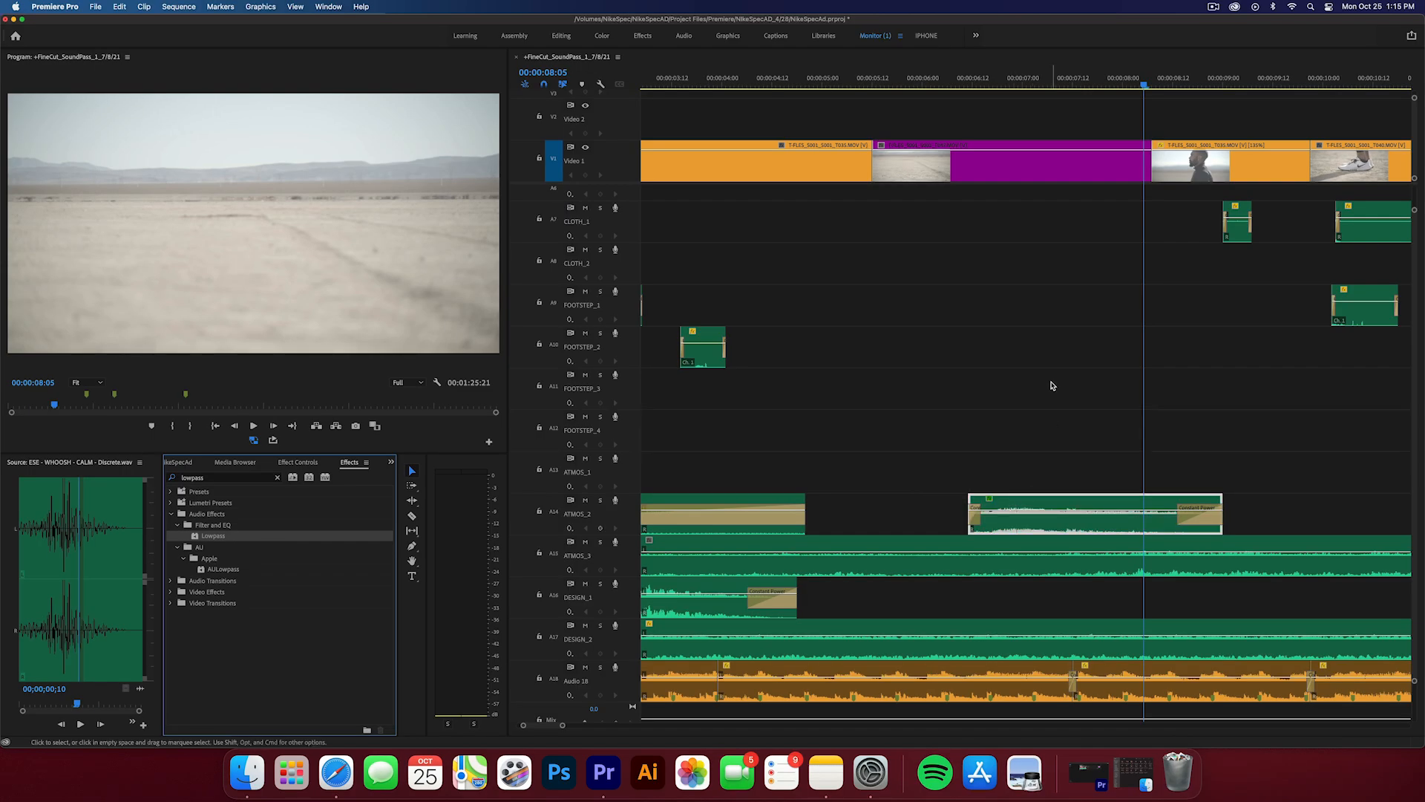
{"action": "left_click", "coordinate": [1051, 385]}
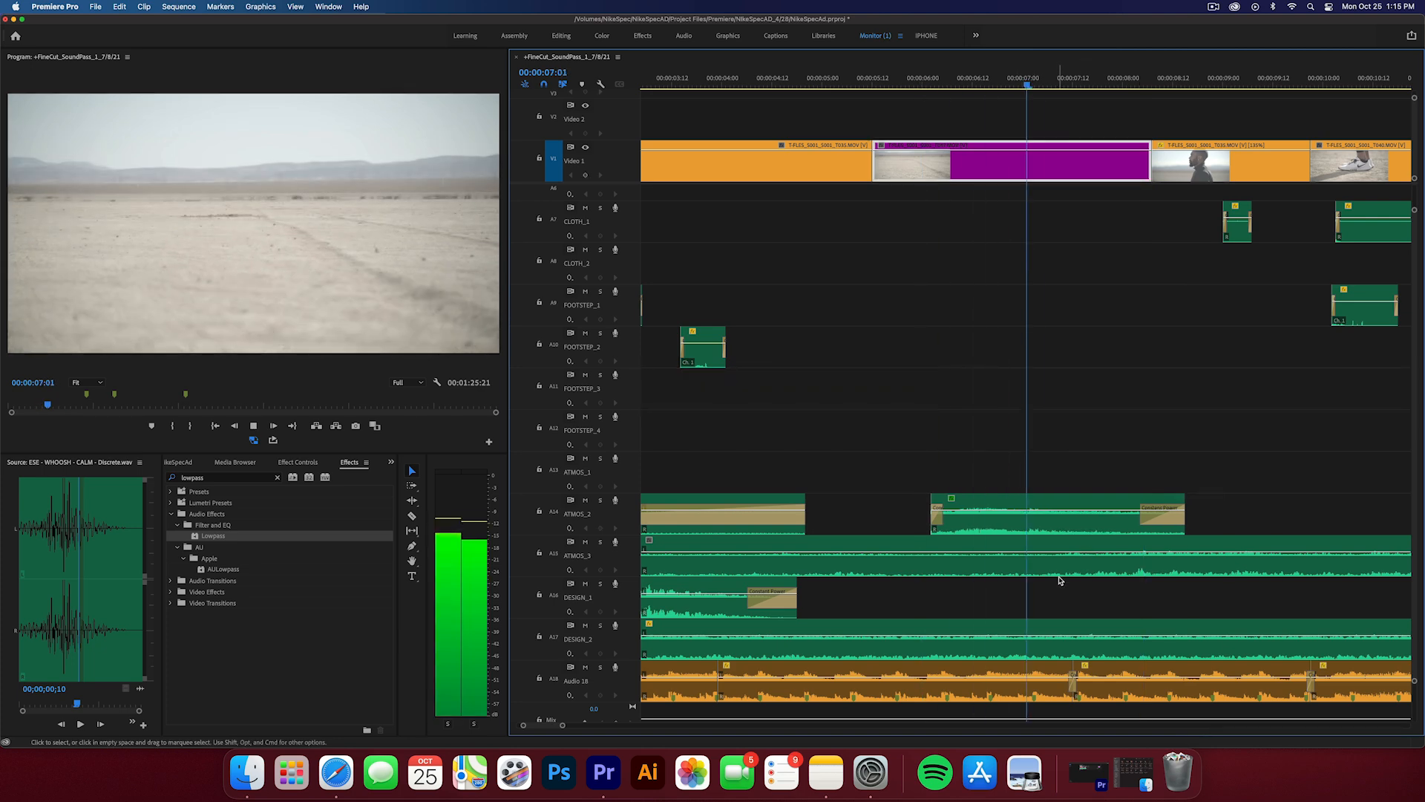
- Play the purple desert shot from about 00:00:06:00 to hear the filtered engine sound, and return to 00:00:06:08
{"action": "key", "text": "space"}
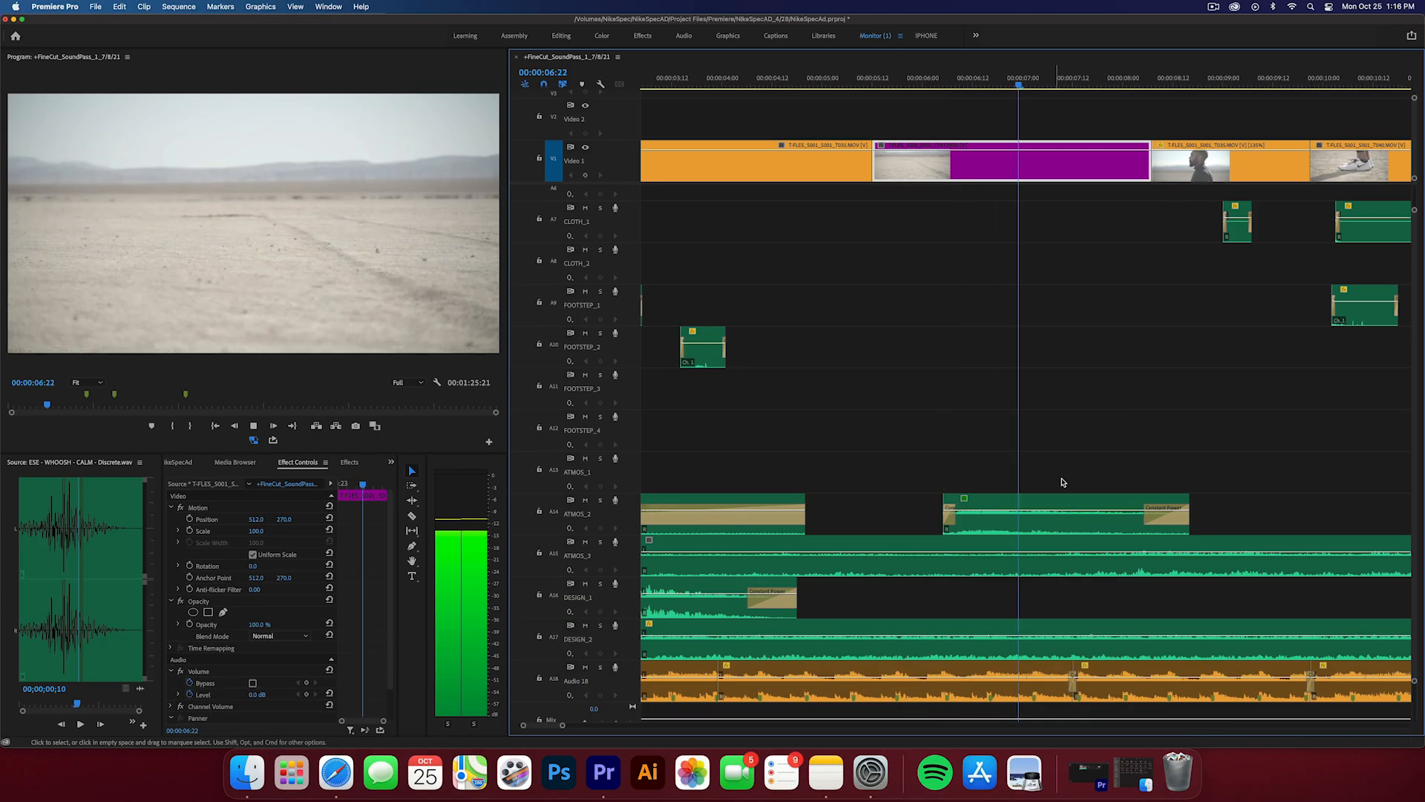
{"action": "key", "text": "space"}
{"action": "left_click", "coordinate": [1004, 85]}
{"action": "left_click_drag", "start_coordinate": [1004, 85], "coordinate": [907, 120]}
{"action": "key", "text": "space"}
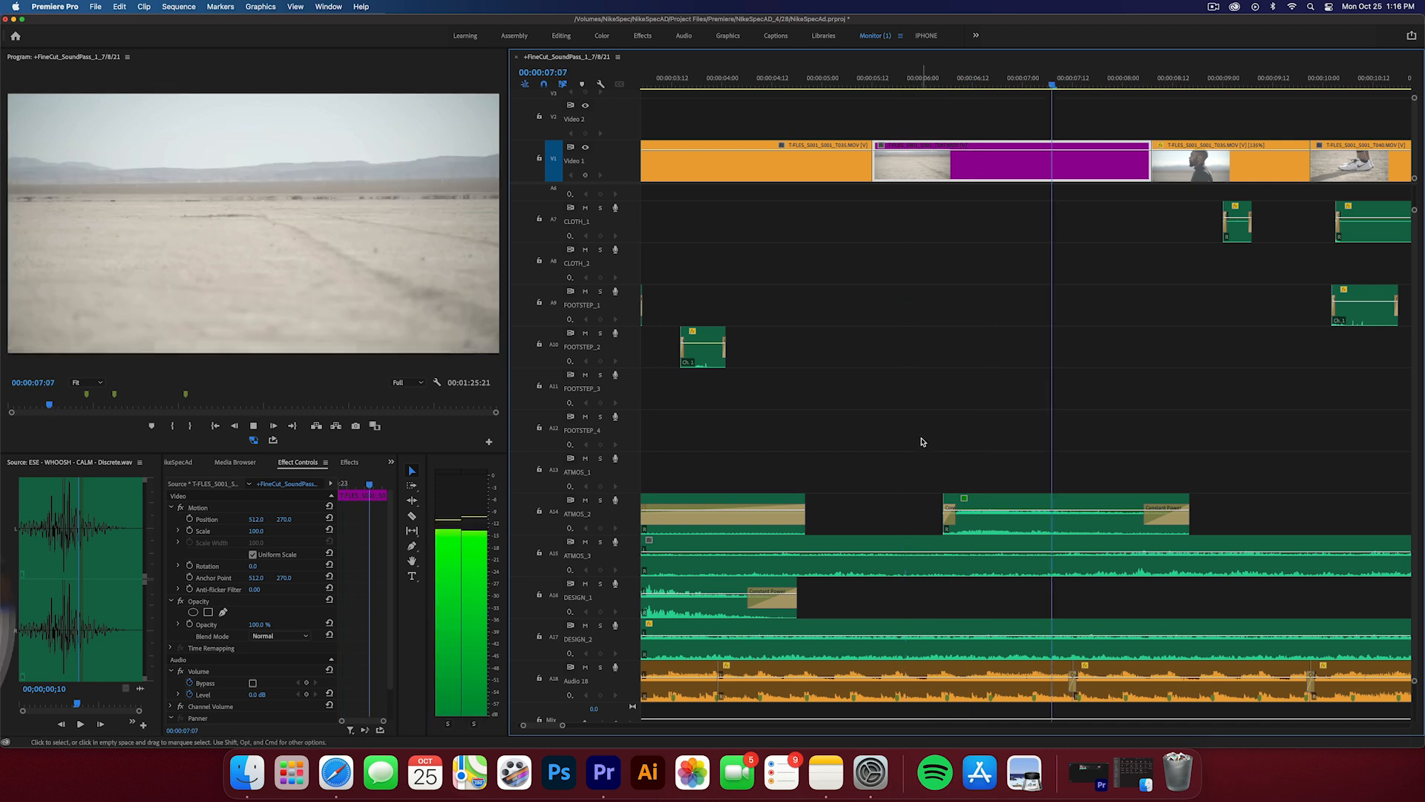
{"action": "key", "text": "space"}
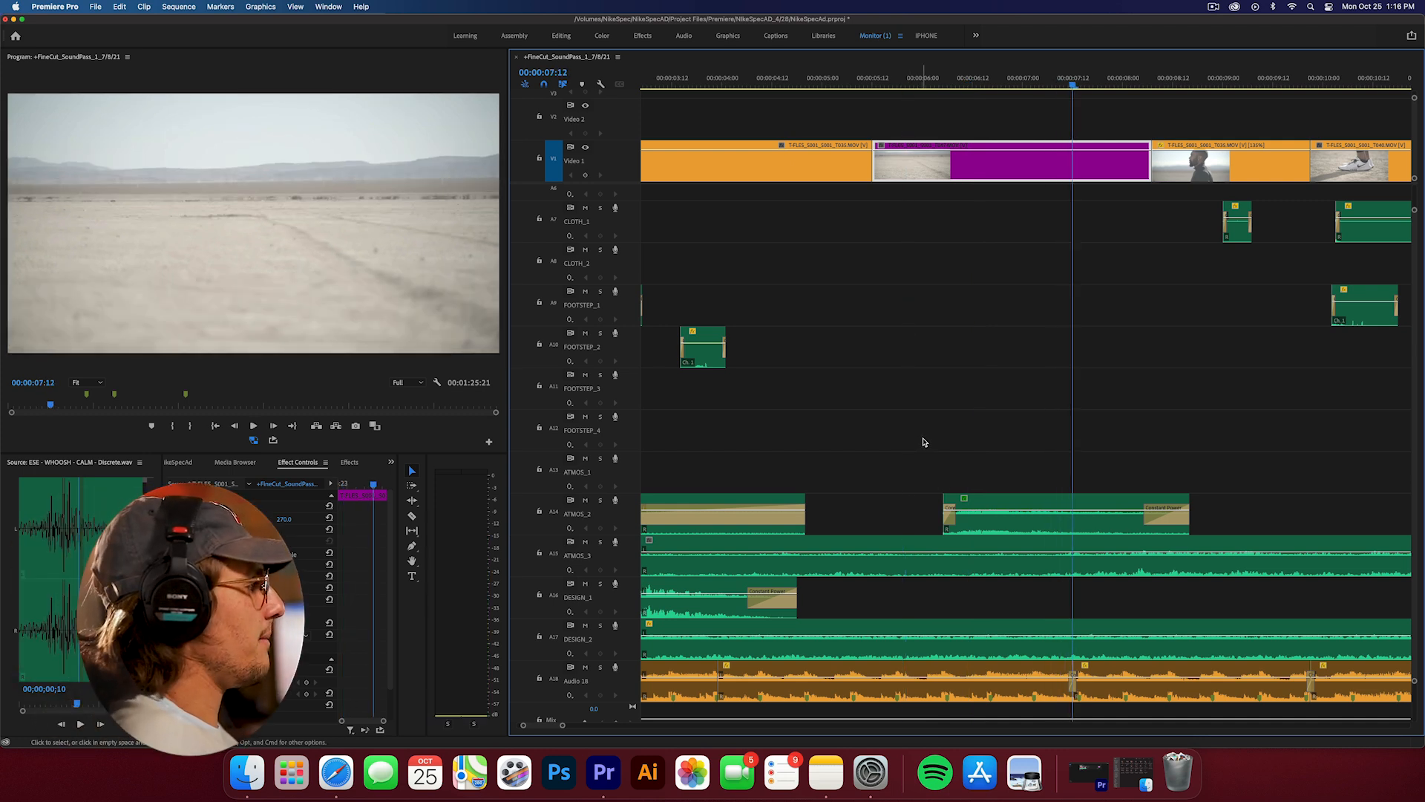
{"action": "left_click", "coordinate": [957, 74]}
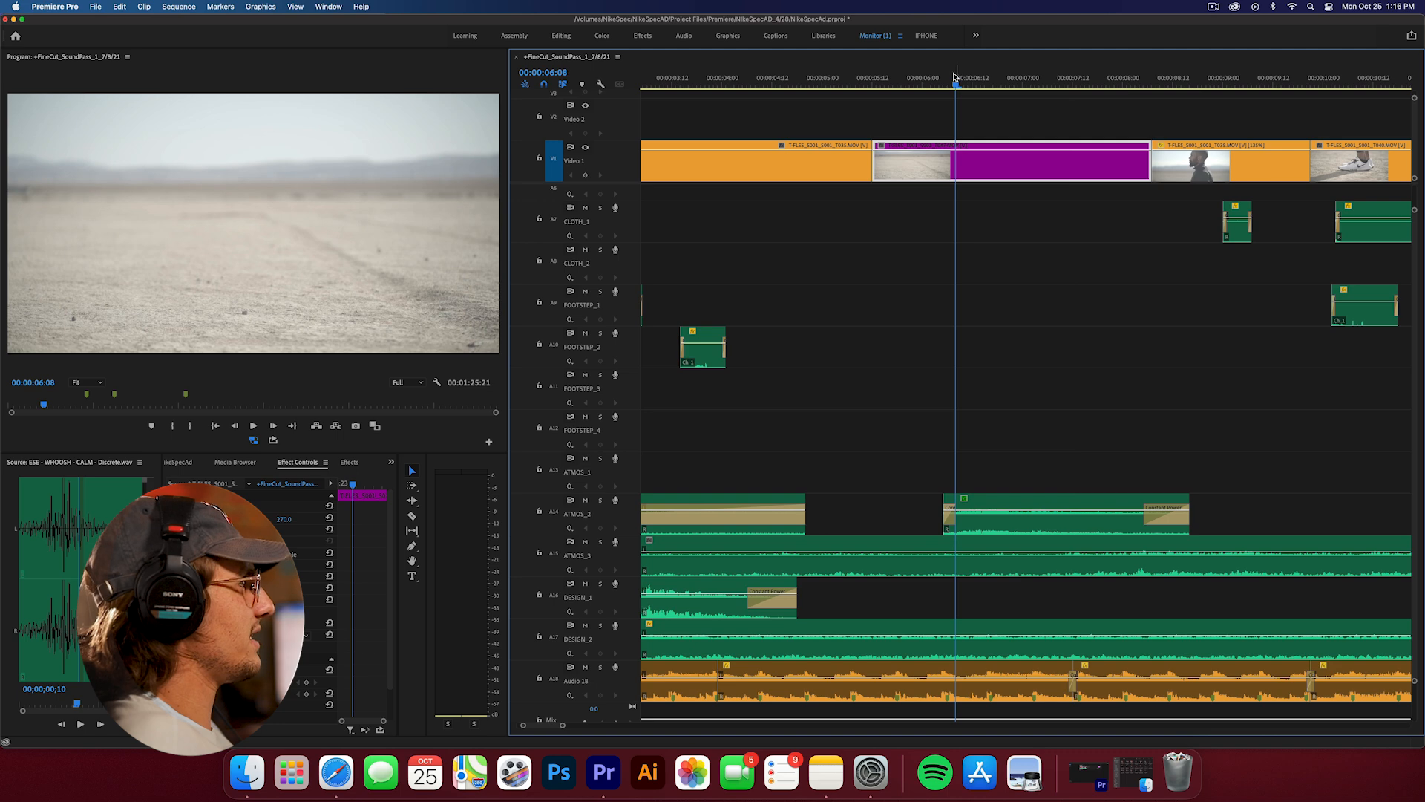
- Find the Pitch Shifter audio effect and apply it to the engine clip on ATMOS_2
{"action": "left_click", "coordinate": [1069, 514]}
{"action": "left_click", "coordinate": [349, 462]}
{"action": "double_click", "coordinate": [230, 477]}
{"action": "type", "text": "pitc"}
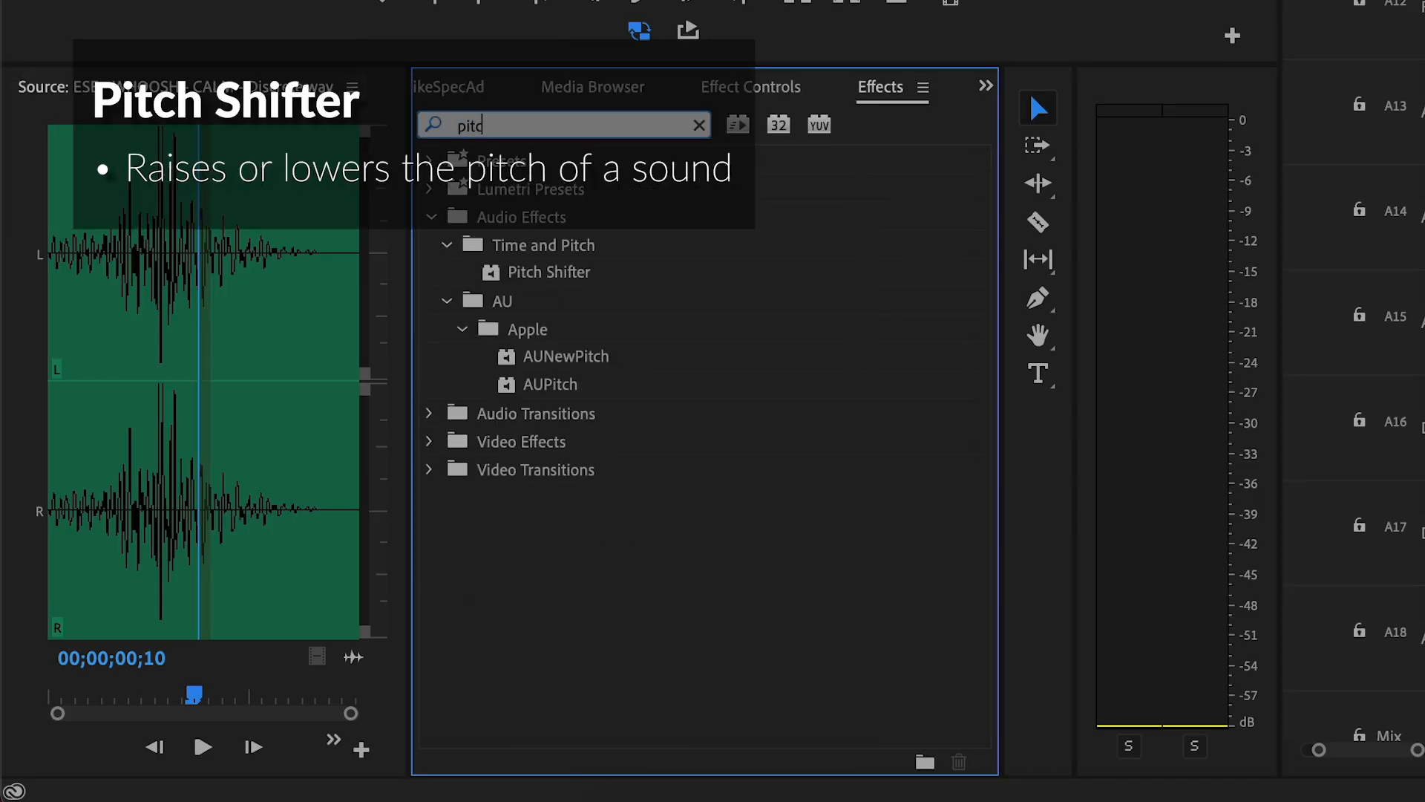
{"action": "type", "text": "h"}
{"action": "left_click", "coordinate": [561, 274]}
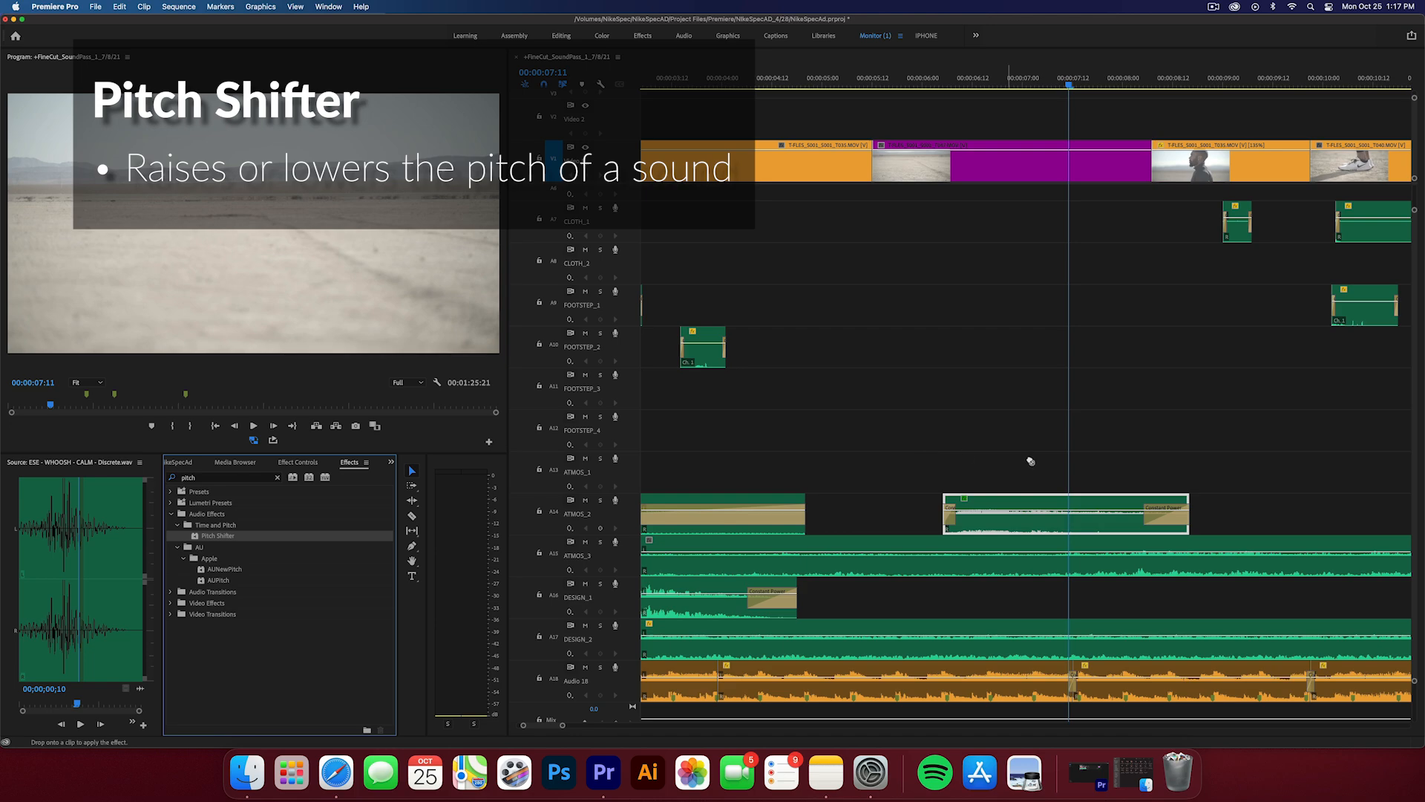
{"action": "left_click_drag", "start_coordinate": [1030, 461], "coordinate": [1038, 500]}
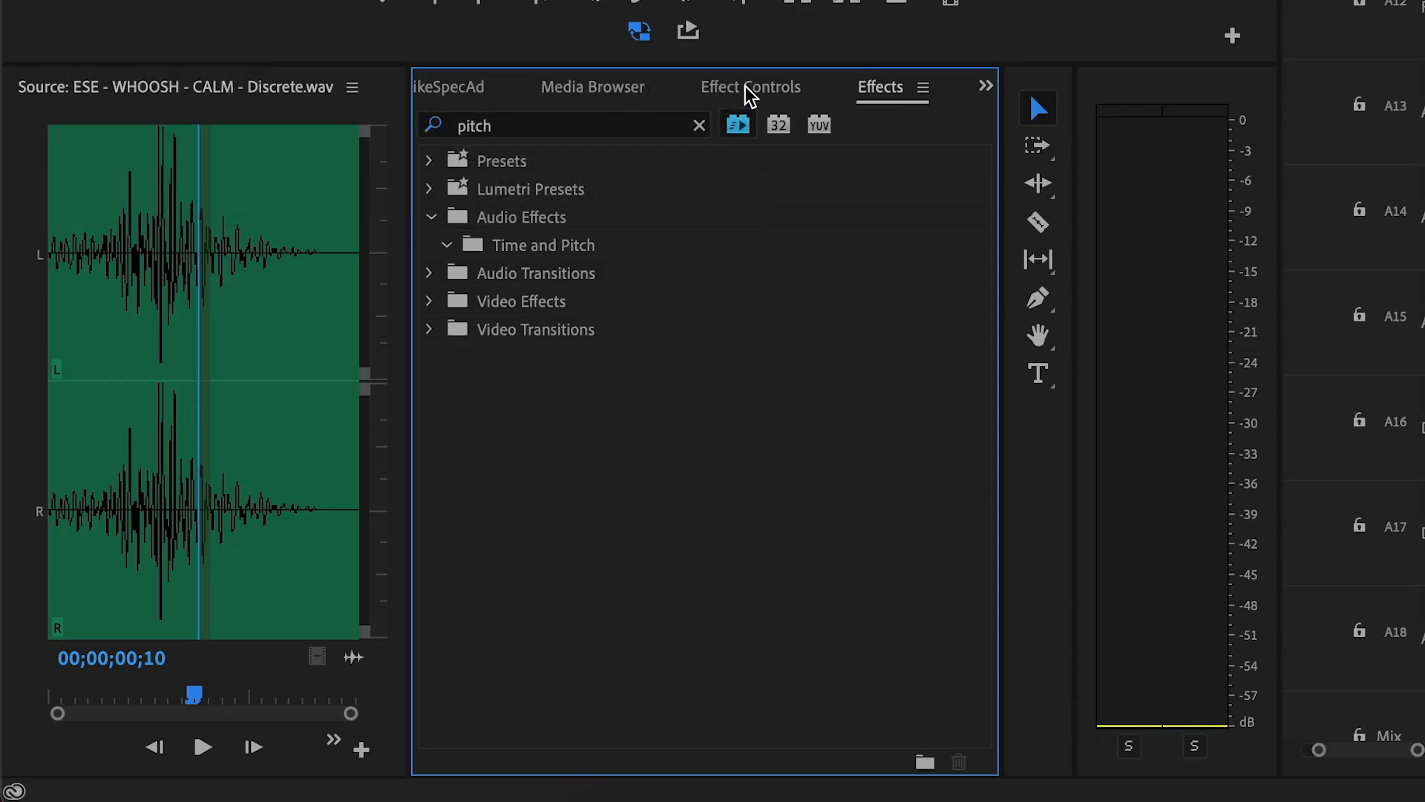
- Open the custom setup of the engine clip's Pitch Shifter and try Cents at 100 and 55
{"action": "left_click", "coordinate": [296, 463]}
{"action": "left_click", "coordinate": [644, 467]}
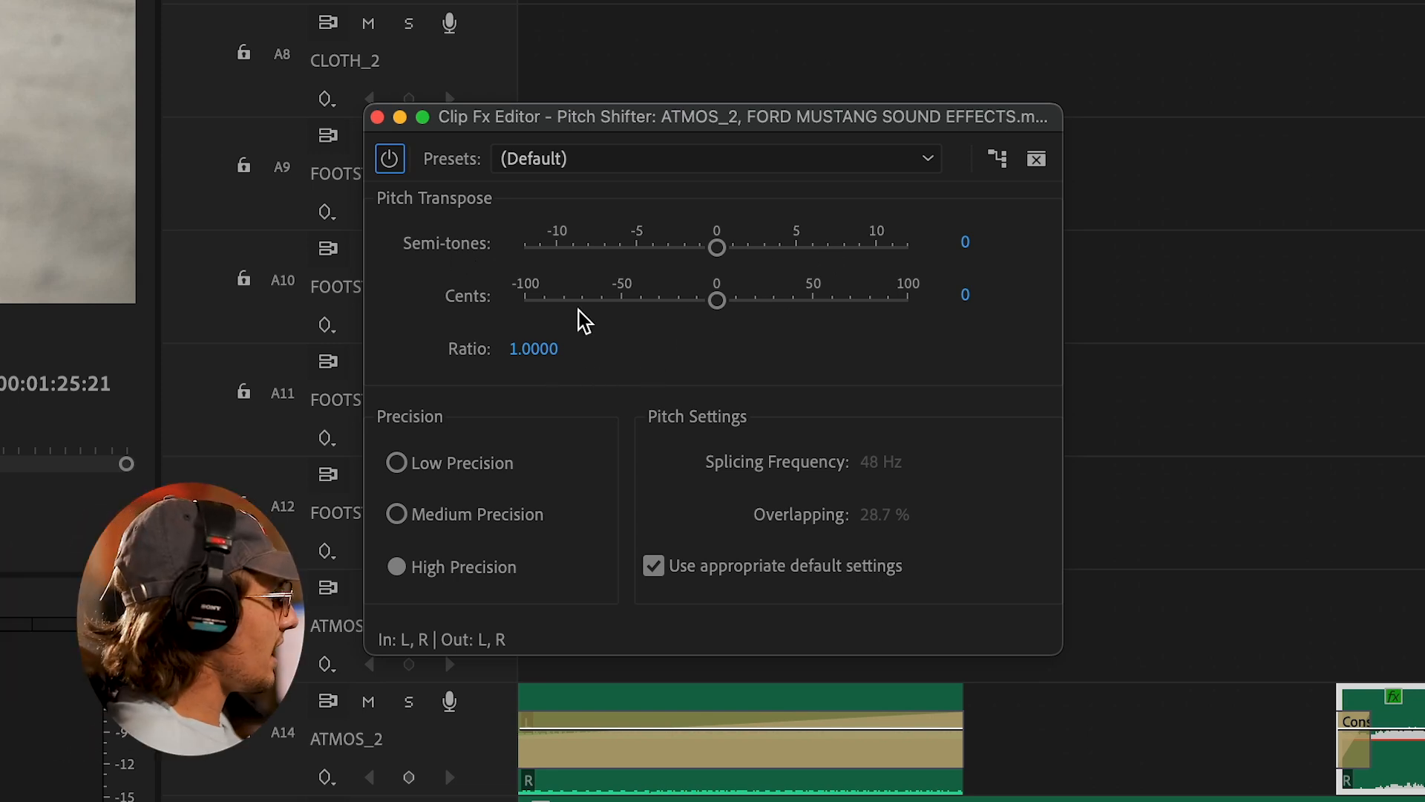
{"action": "left_click_drag", "start_coordinate": [731, 297], "coordinate": [1076, 302]}
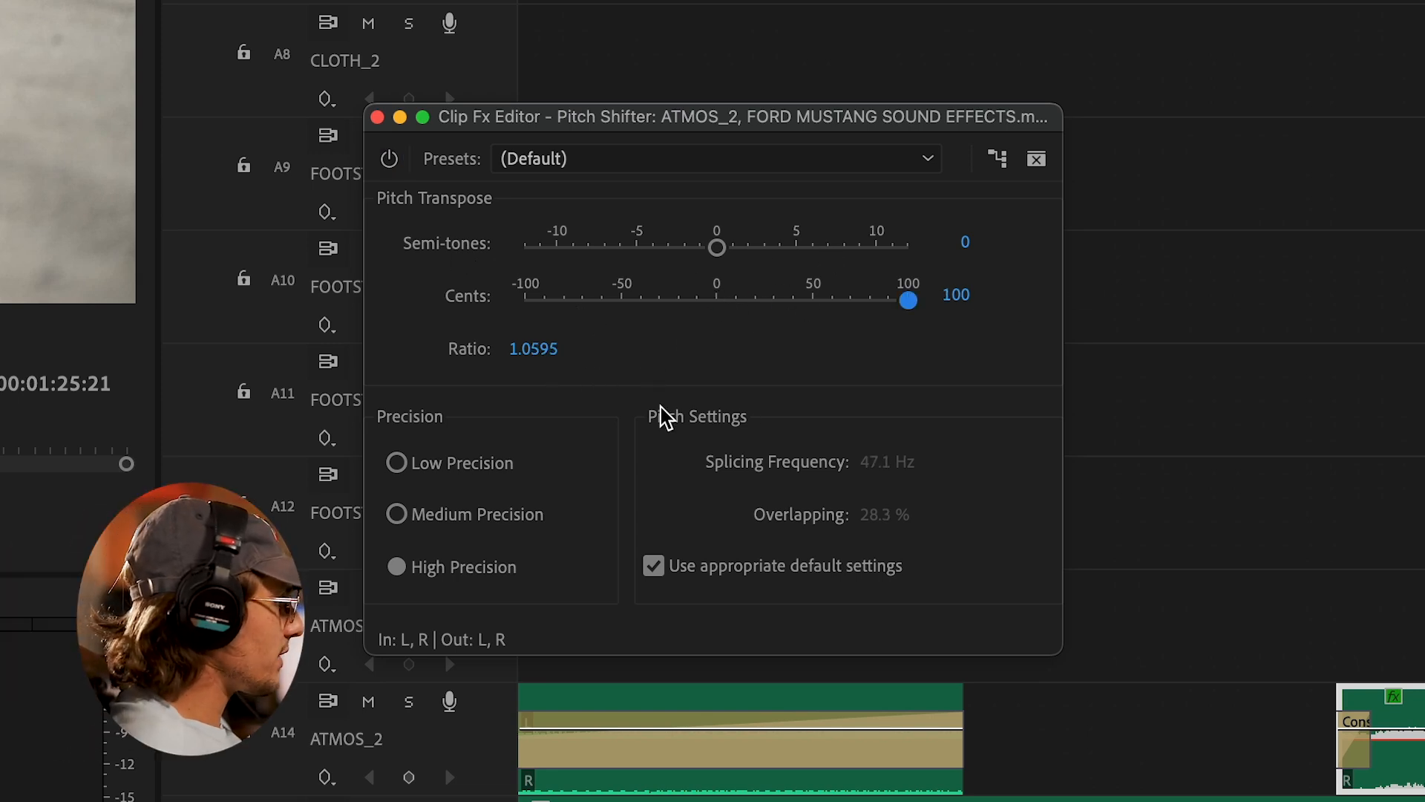
{"action": "left_click", "coordinate": [821, 300]}
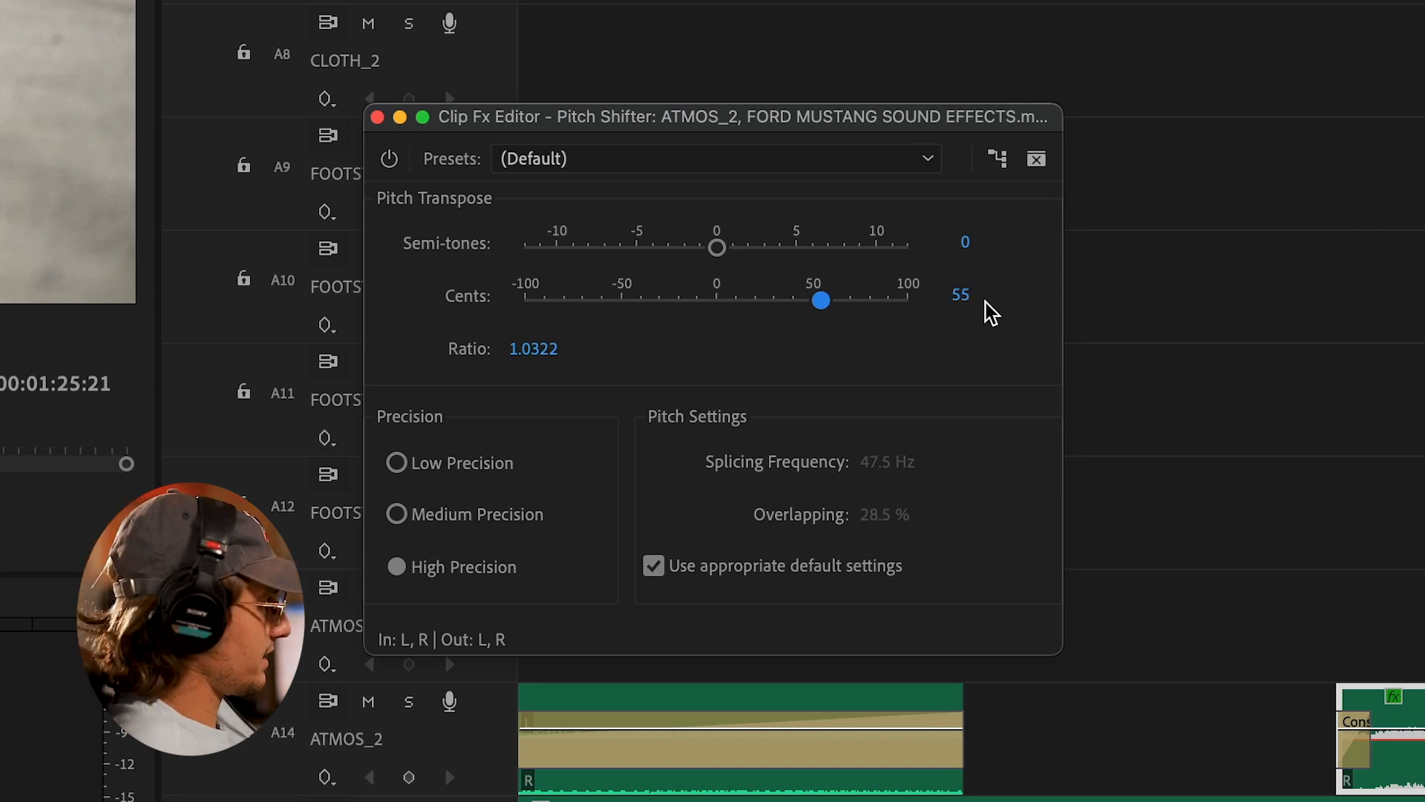
- Reset the Pitch Shifter's Cents to 0 and set Semi-tones to -1
{"action": "left_click", "coordinate": [958, 294]}
{"action": "type", "text": "0"}
{"action": "key", "text": "Return"}
{"action": "left_click", "coordinate": [963, 242]}
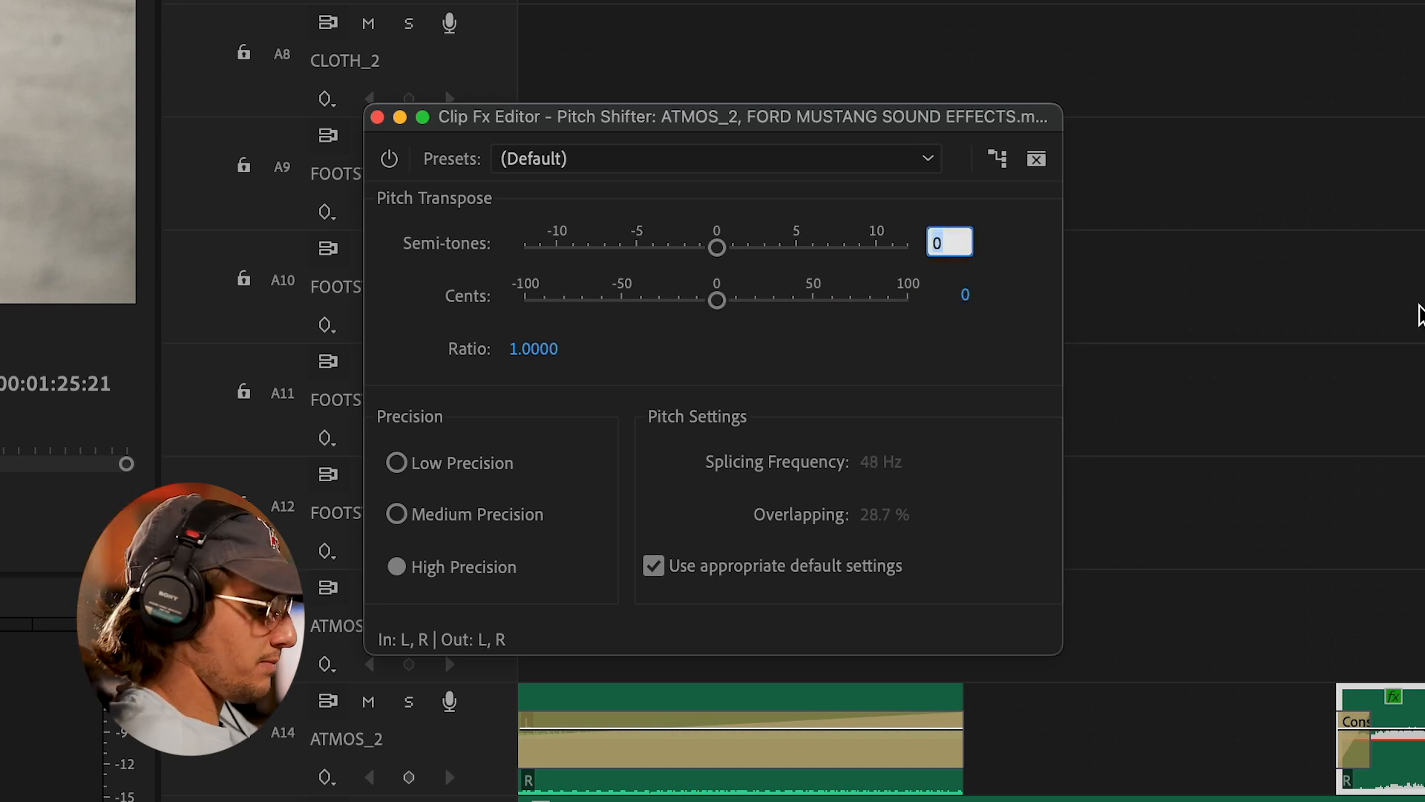
{"action": "type", "text": "-1"}
{"action": "key", "text": "Return"}
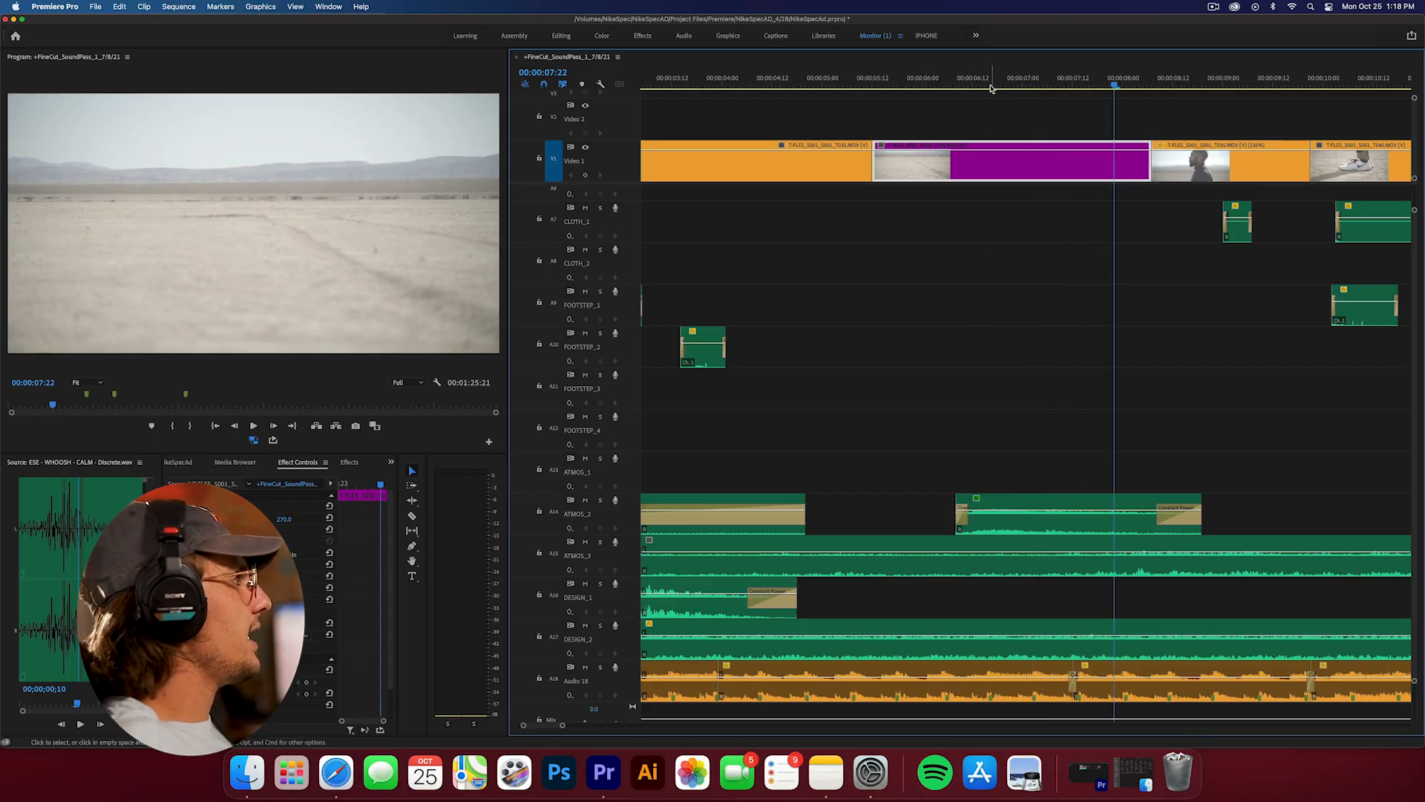
- Return to 00:00:06:07 and reopen the engine clip's Pitch Shifter custom setup
{"action": "left_click", "coordinate": [991, 87]}
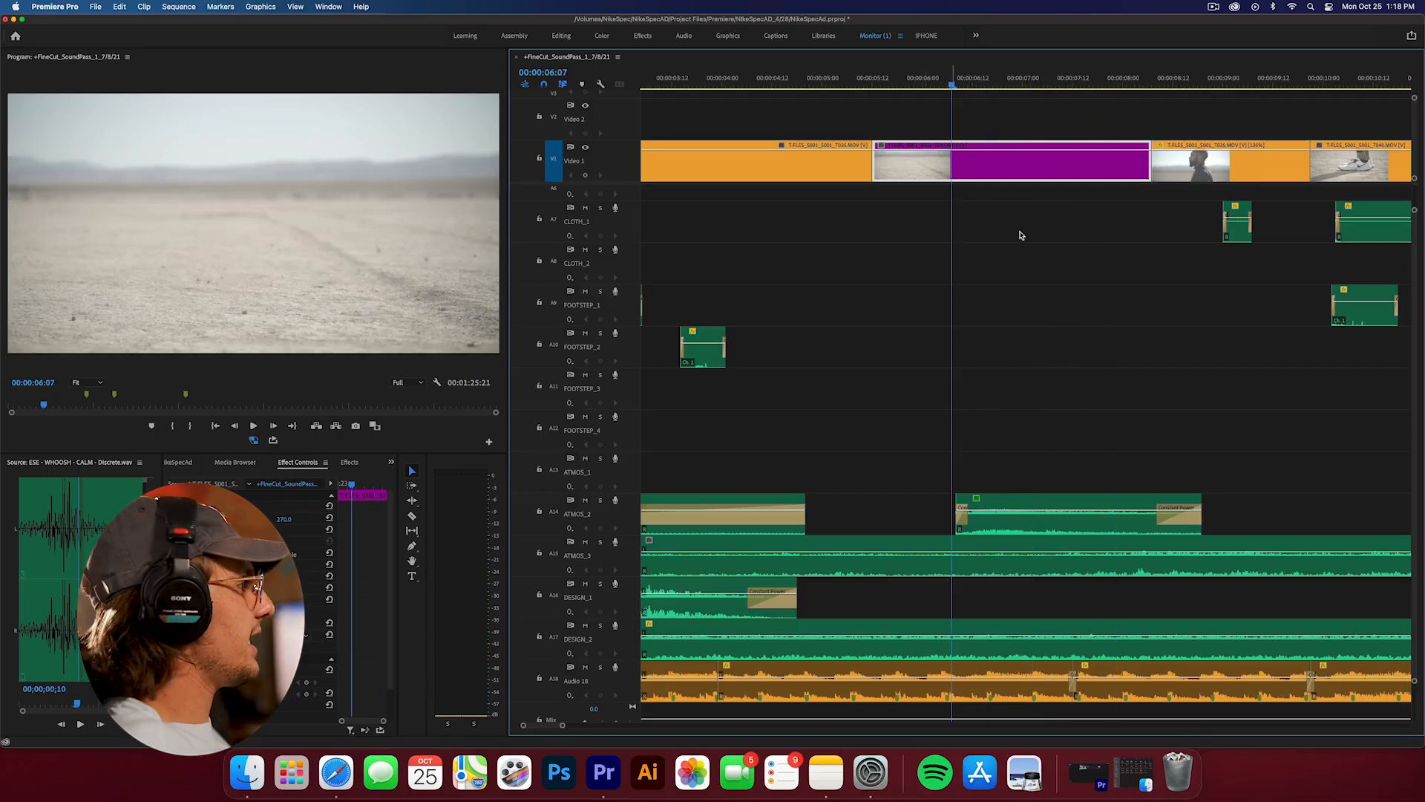
{"action": "left_click", "coordinate": [1024, 513]}
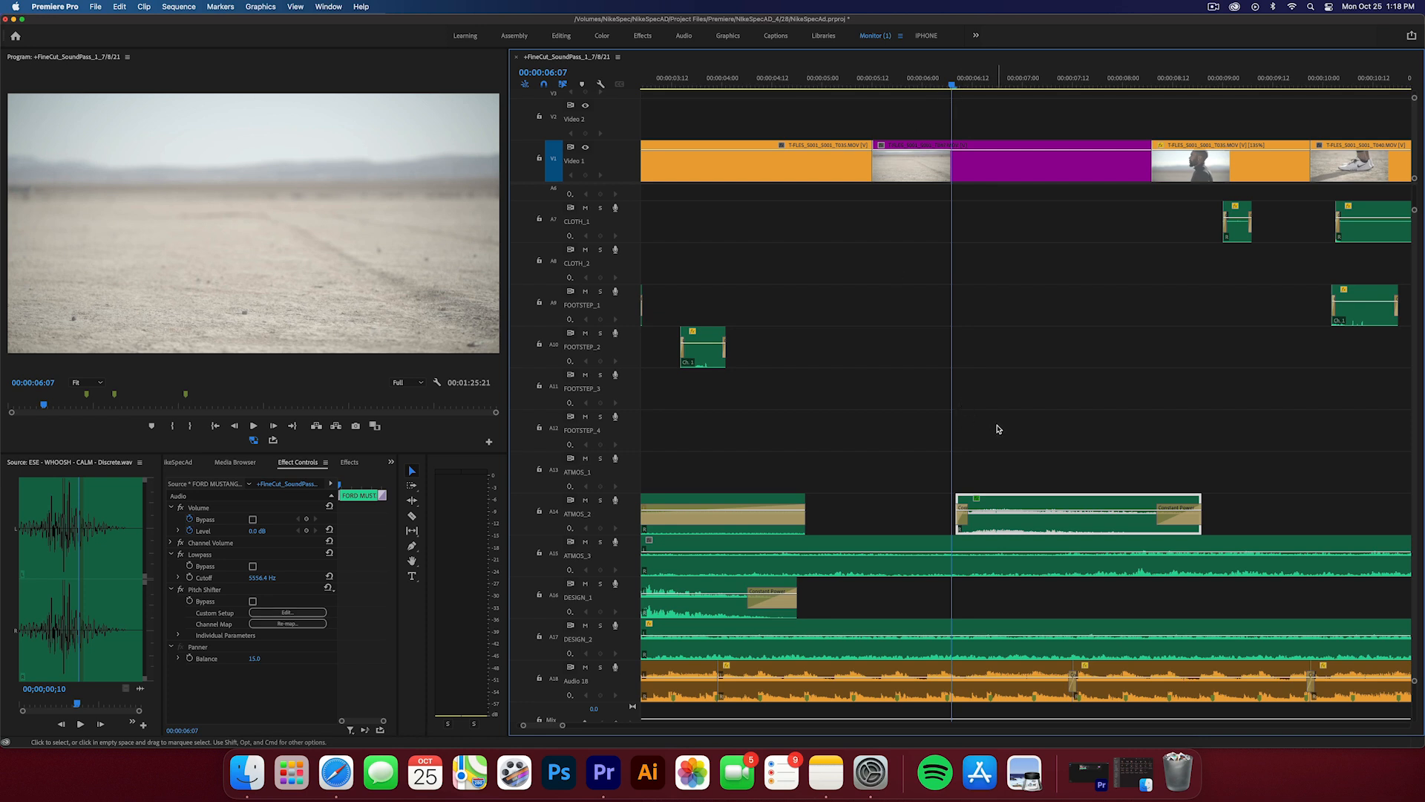
{"action": "left_click", "coordinate": [310, 614]}
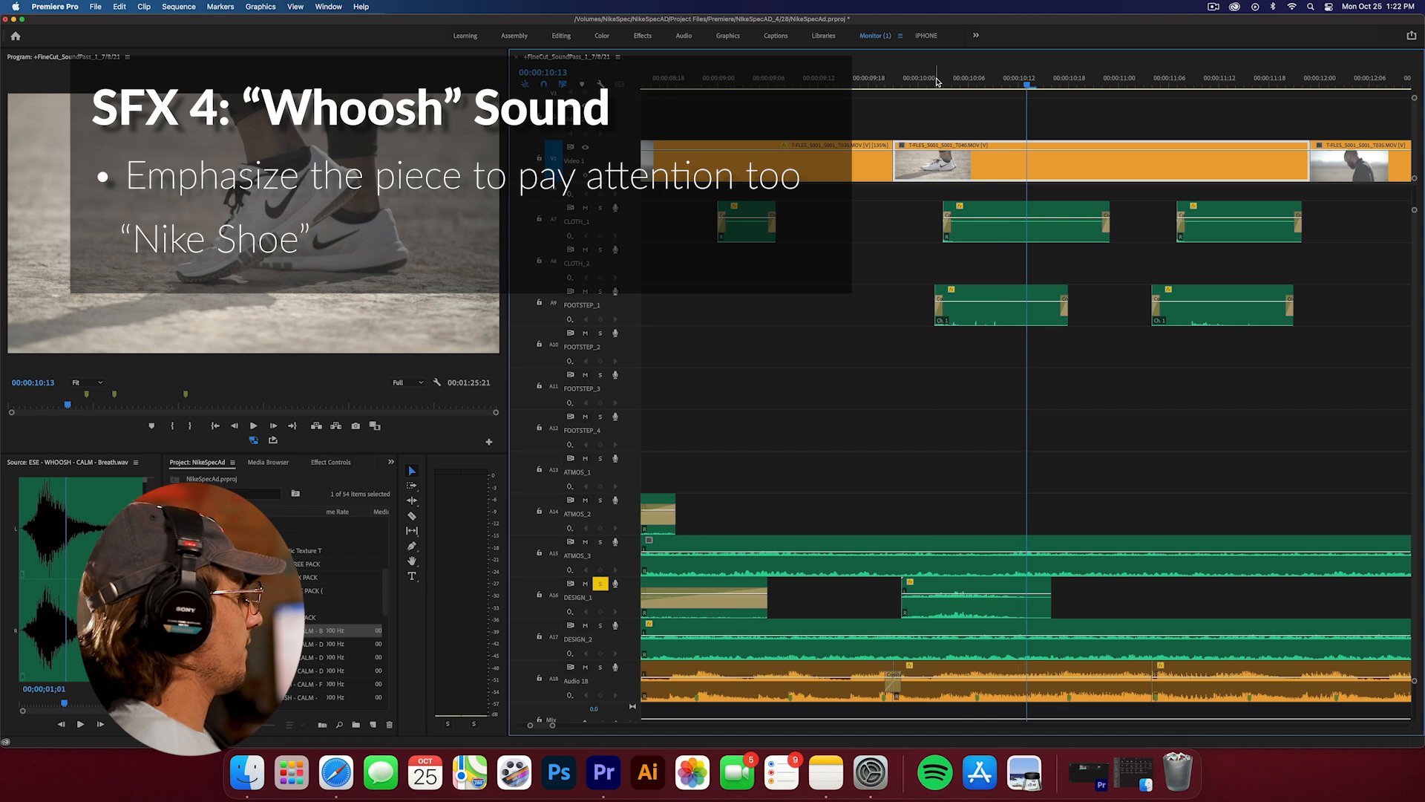
- Play the soloed DESIGN_1 whoosh under the Nike shoe close-up from the start of that shot
{"action": "left_click", "coordinate": [903, 86]}
{"action": "key", "text": "space"}
{"action": "key", "text": "space"}
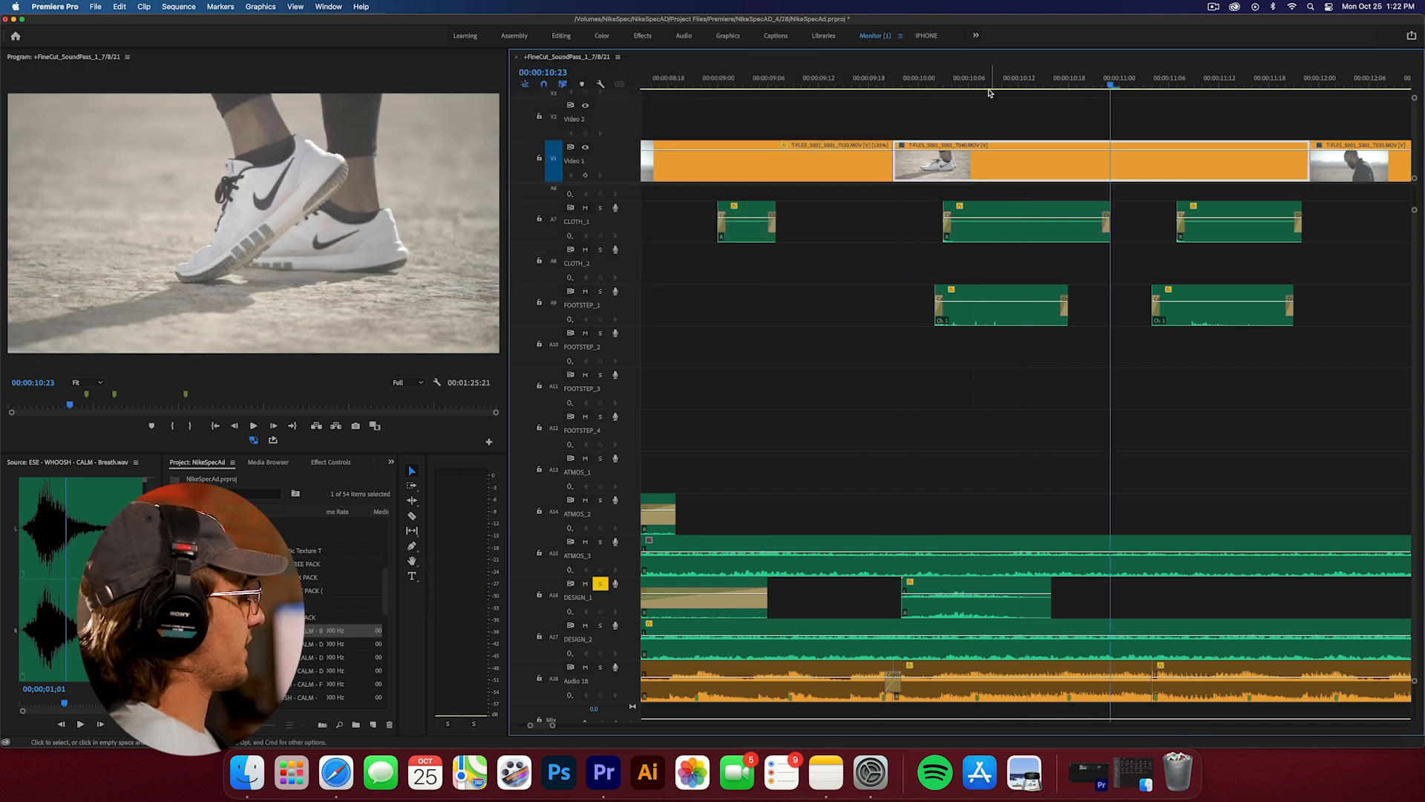
- Go back before the shoe whoosh, play the edit onward, and return to the following shoe shot at 00:00:14:18
{"action": "left_click_drag", "start_coordinate": [987, 85], "coordinate": [826, 85]}
{"action": "key", "text": "Left"}
{"action": "key", "text": "Left"}
{"action": "key", "text": "Left"}
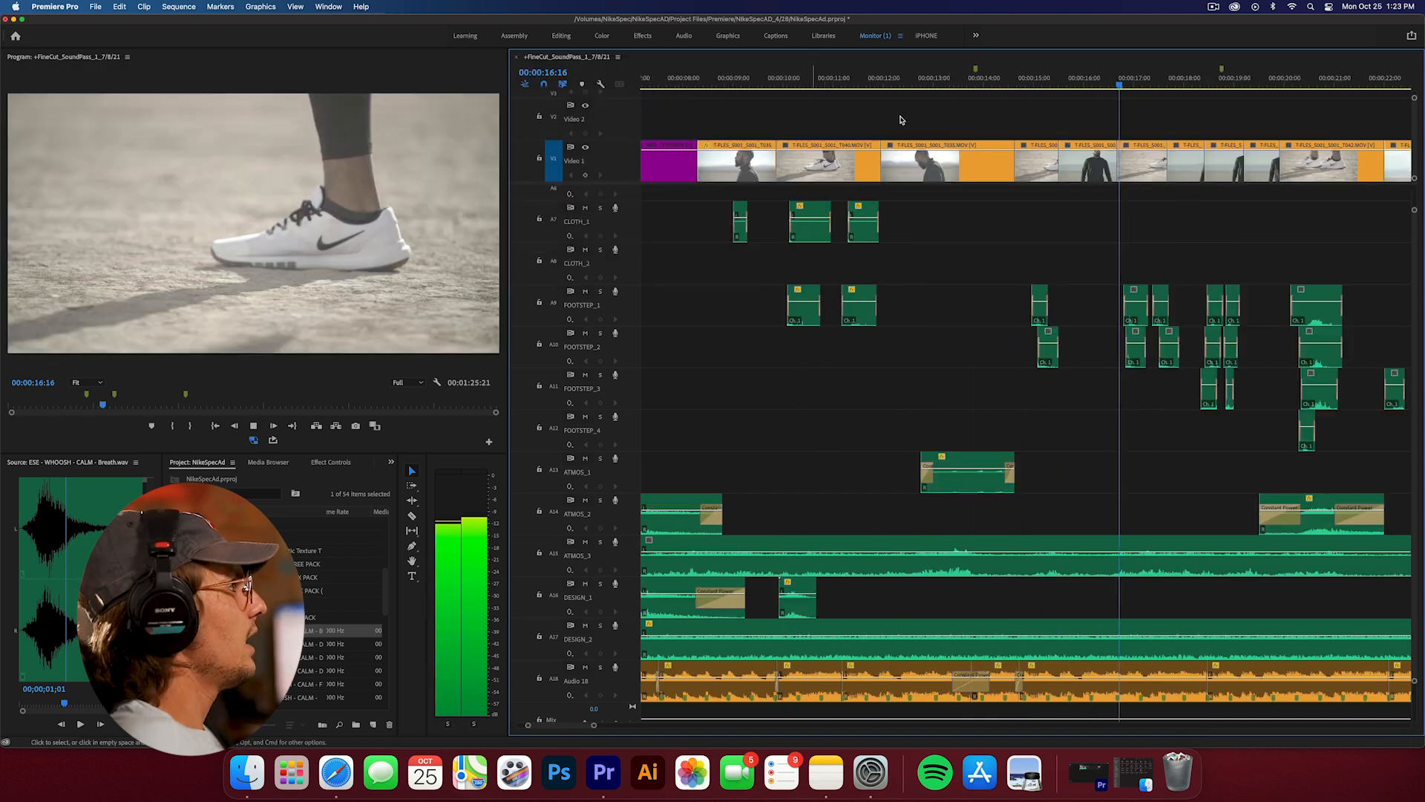
{"action": "key", "text": "space"}
{"action": "left_click_drag", "start_coordinate": [1050, 84], "coordinate": [1017, 84]}
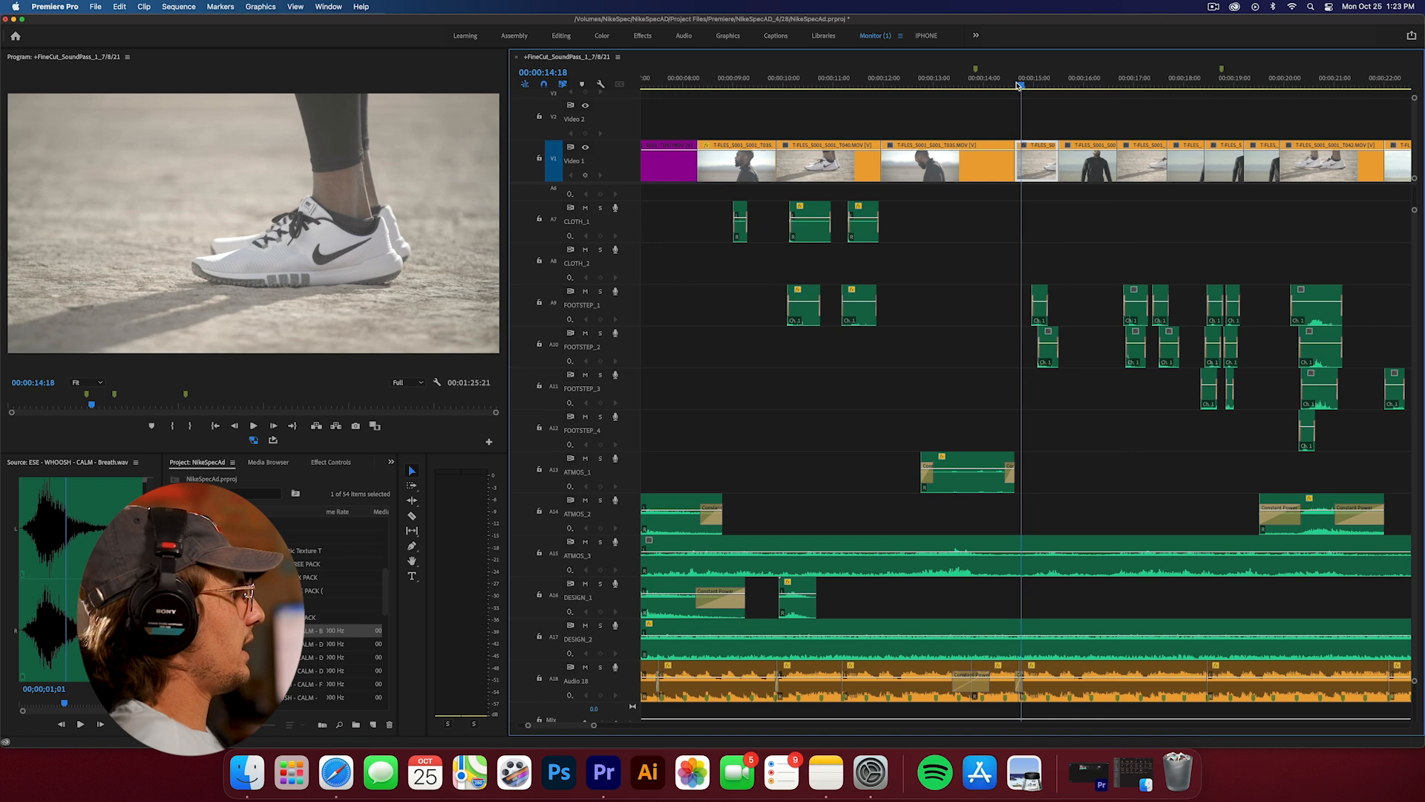
- Copy the DESIGN_1 whoosh onto the next Nike shoe shot, starting it at about 00:00:14:19 for the foot lift
{"action": "left_click_drag", "start_coordinate": [1096, 591], "coordinate": [1092, 596]}
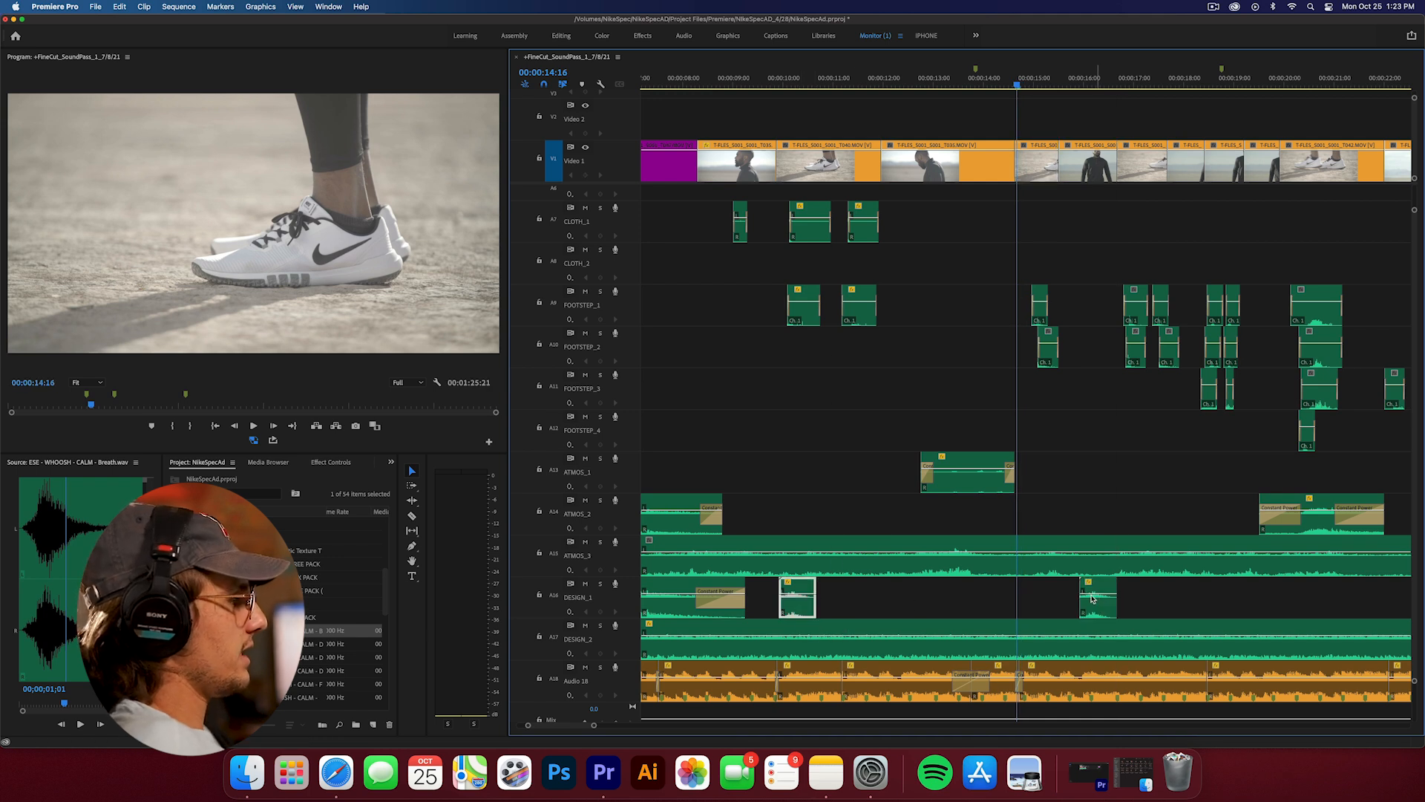
{"action": "mouse_move", "coordinate": [1019, 85]}
{"action": "left_mouse_down"}
{"action": "mouse_move", "coordinate": [993, 79]}
{"action": "mouse_move", "coordinate": [1032, 82]}
{"action": "left_mouse_up"}
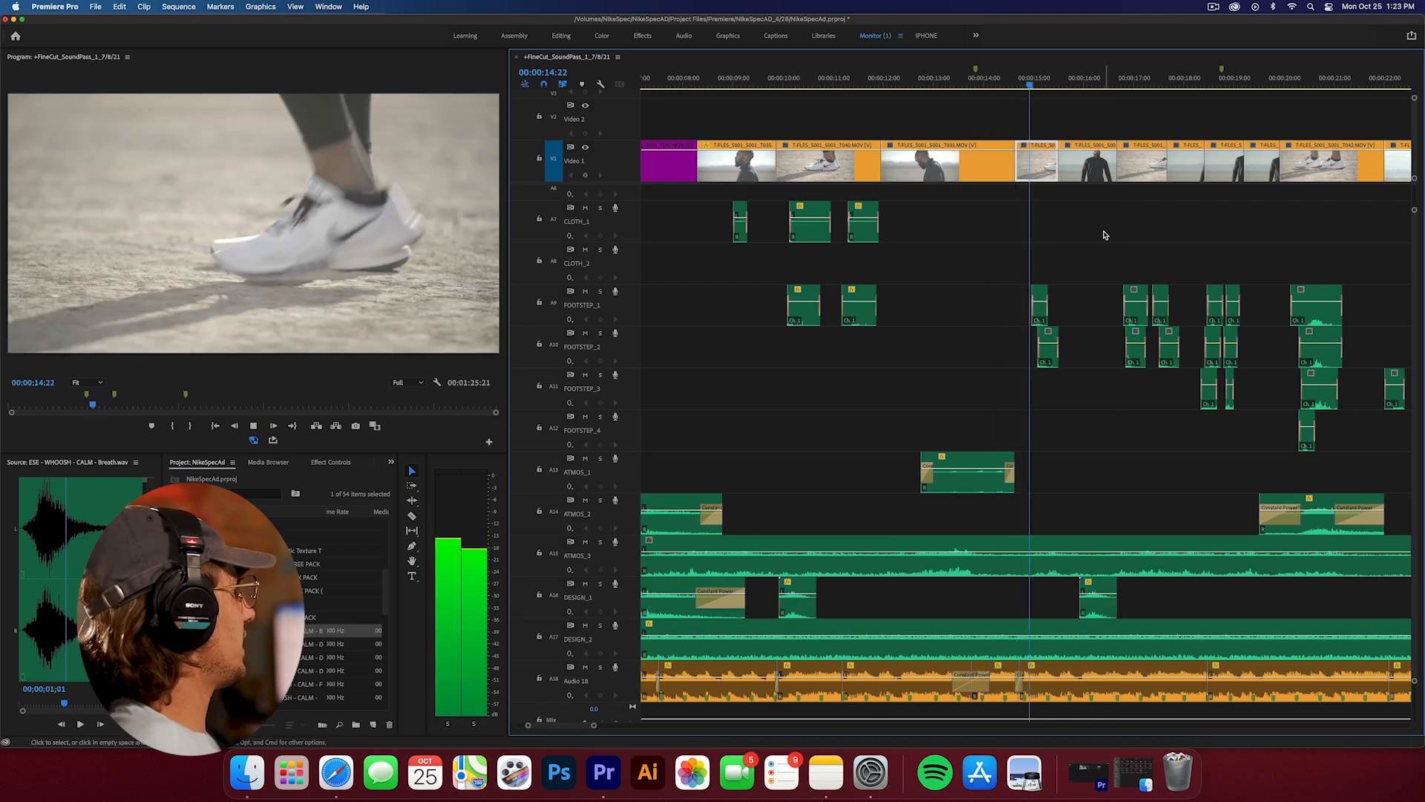
{"action": "left_click_drag", "start_coordinate": [1097, 597], "coordinate": [1042, 598]}
- Play the copied whoosh with DESIGN_1 soloed, and replay it in the full mix from 00:00:13:23
{"action": "key", "text": "space"}
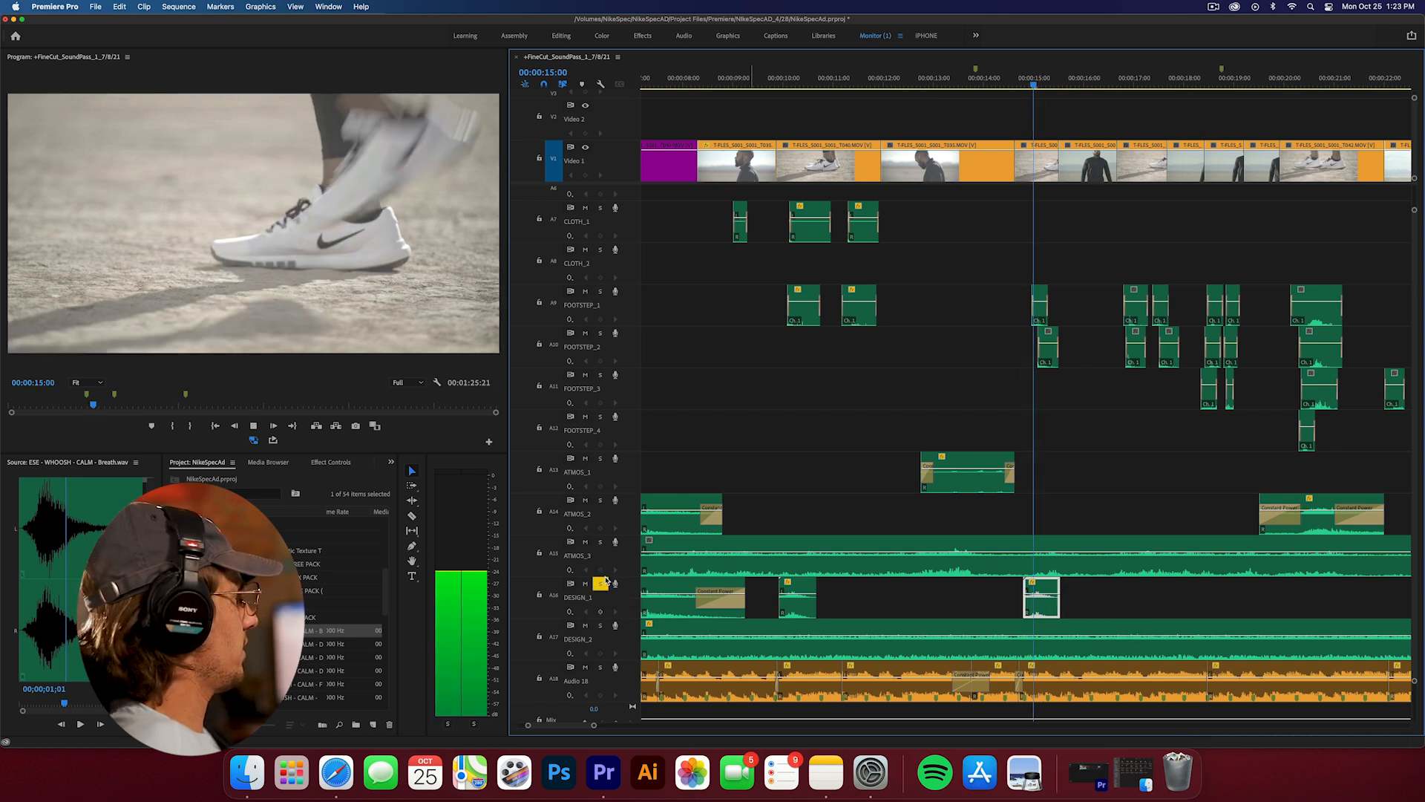
{"action": "key", "text": "space"}
{"action": "left_click", "coordinate": [981, 77]}
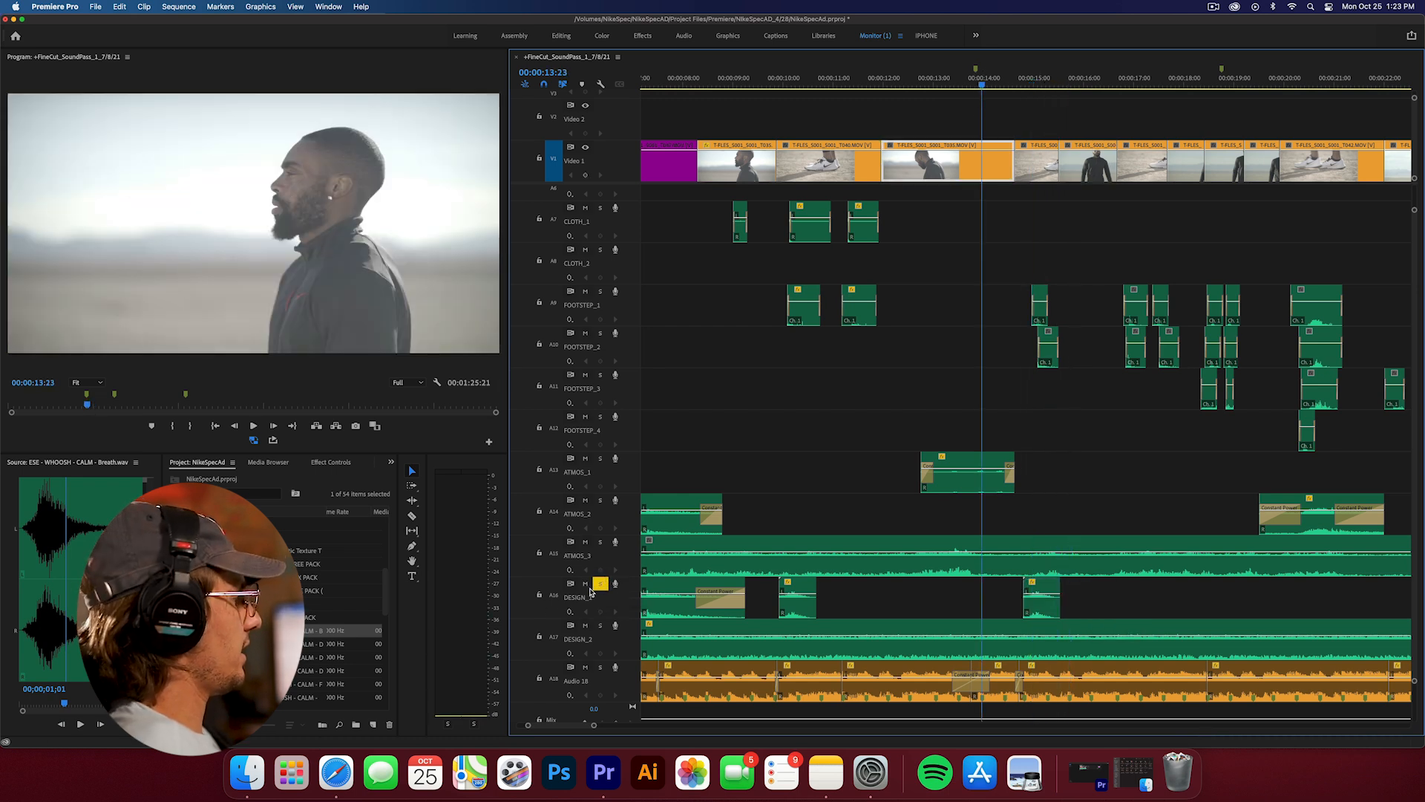
{"action": "key", "text": "space"}
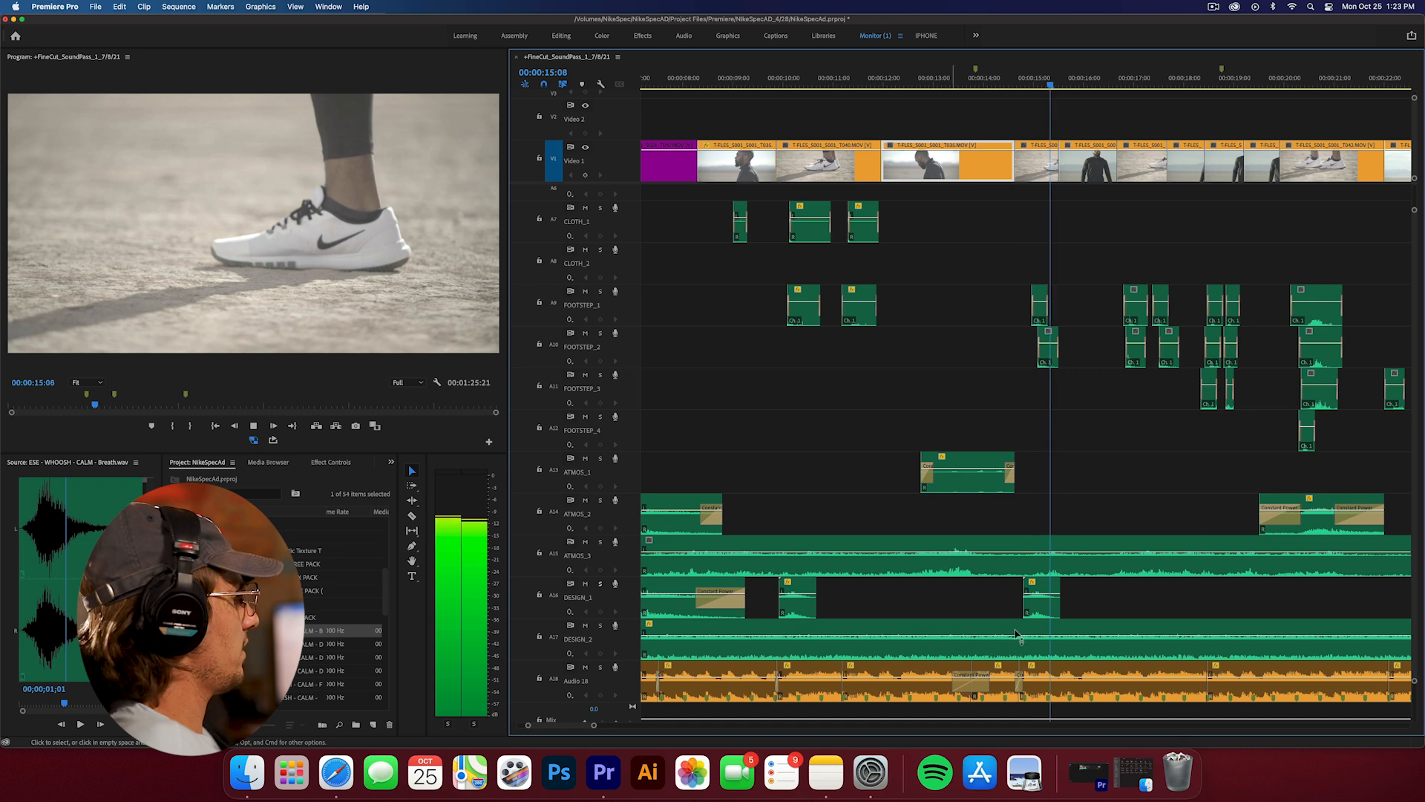
- Raise the audio gain of the copied whoosh and play the shoe shot again from just before it
{"action": "left_click", "coordinate": [1035, 605]}
{"action": "key", "text": "g"}
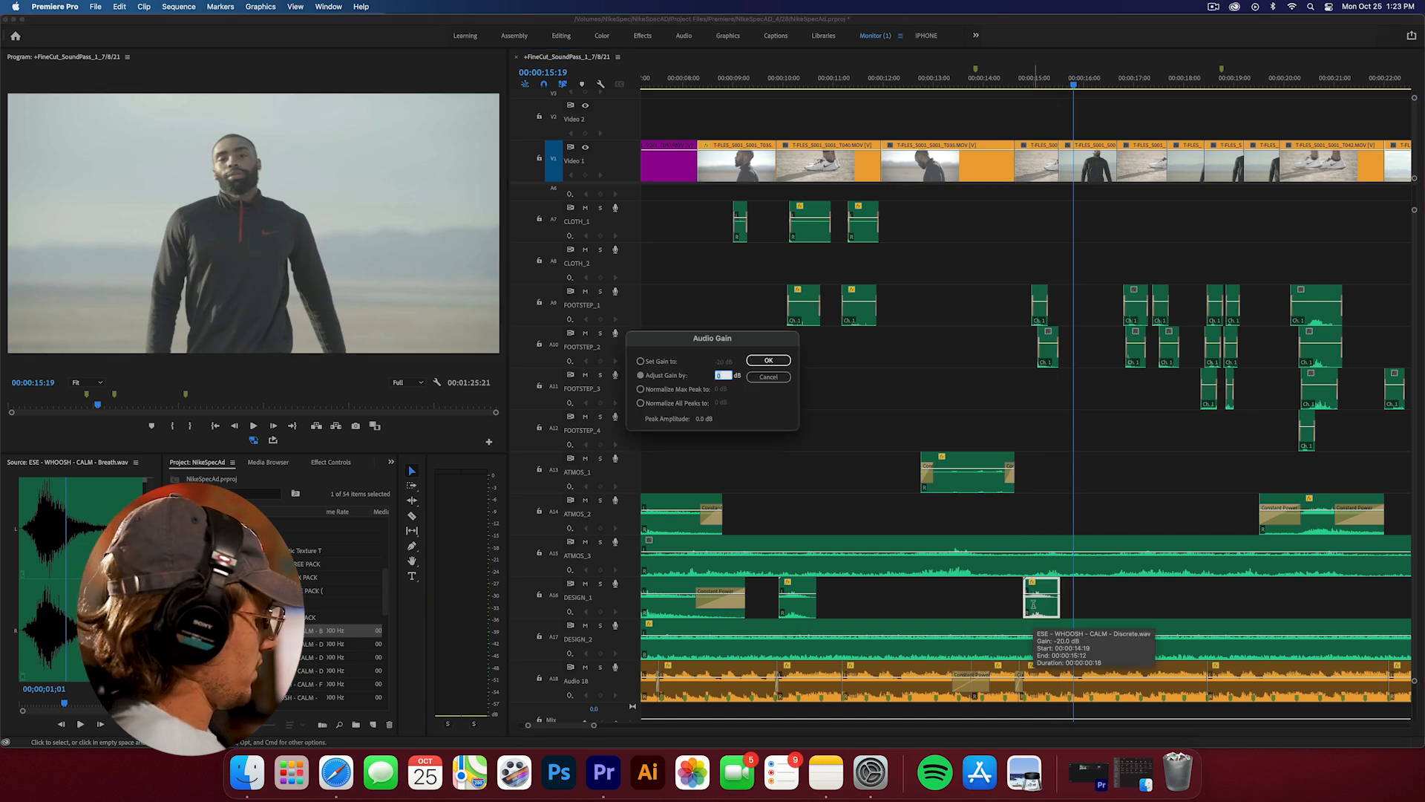
{"action": "key", "text": "Return"}
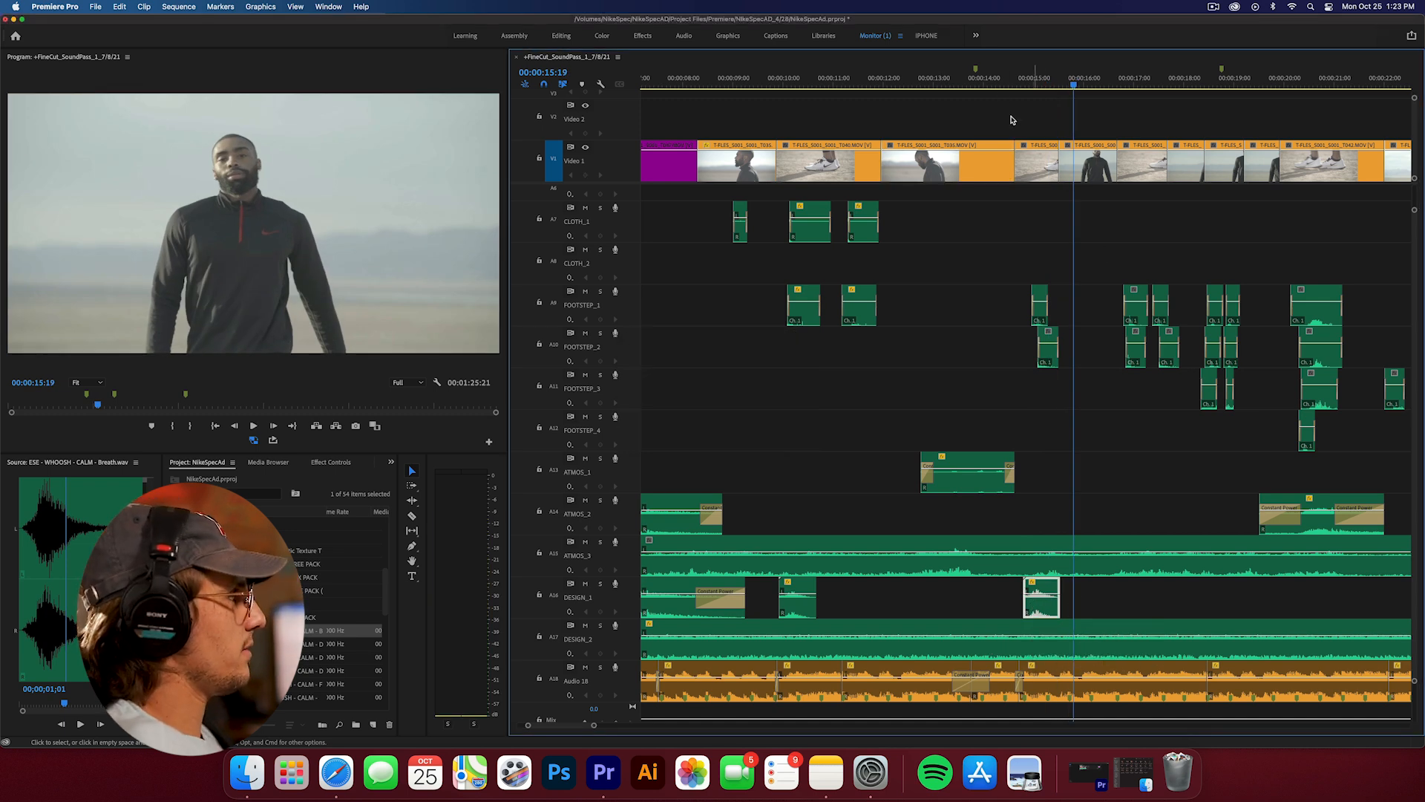
{"action": "left_click", "coordinate": [1002, 83]}
{"action": "key", "text": "space"}
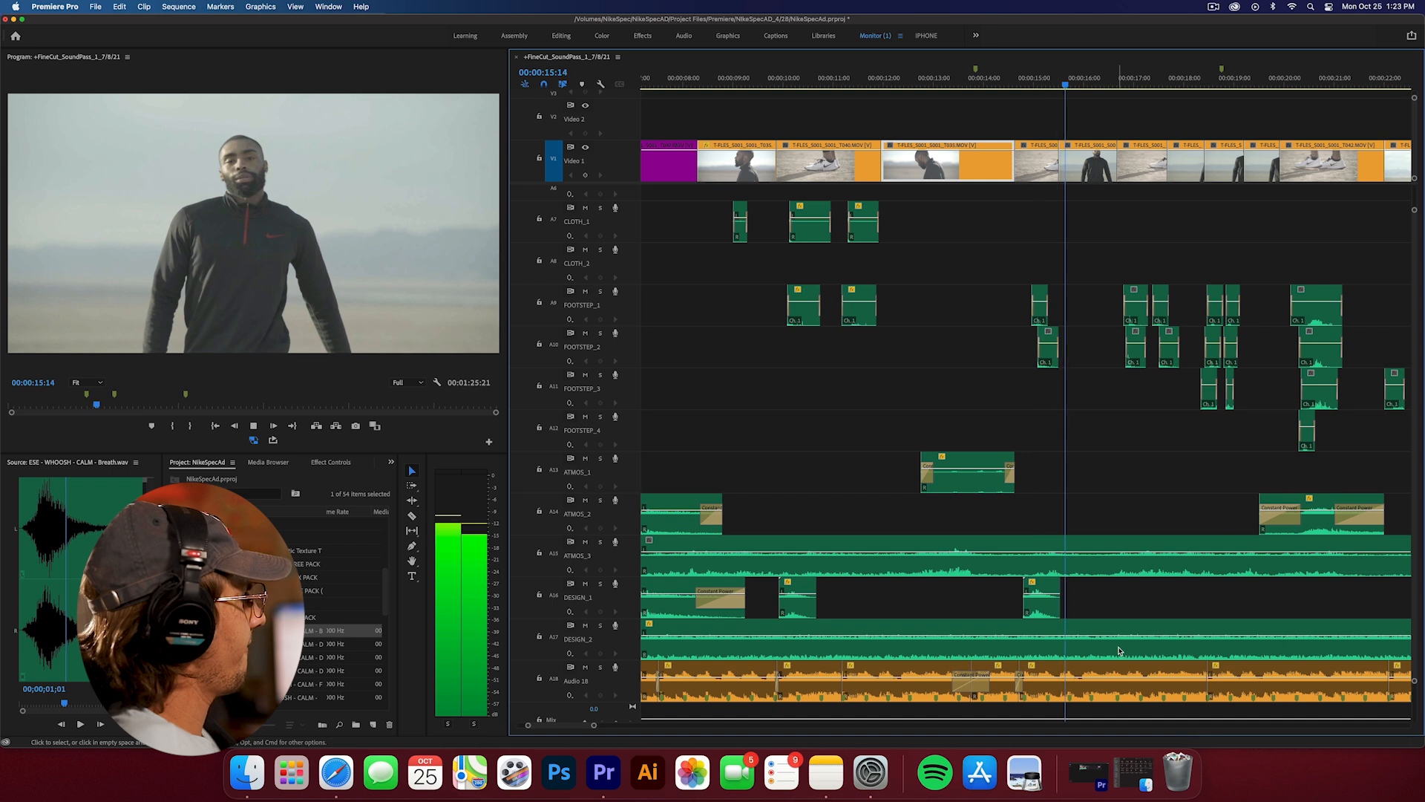
{"action": "key", "text": "space"}
- Copy the louder whoosh to about 00:00:17:03 under the following shoe shot and reverse its speed
{"action": "left_click_drag", "start_coordinate": [1025, 78], "coordinate": [844, 78]}
{"action": "left_click", "coordinate": [1041, 603]}
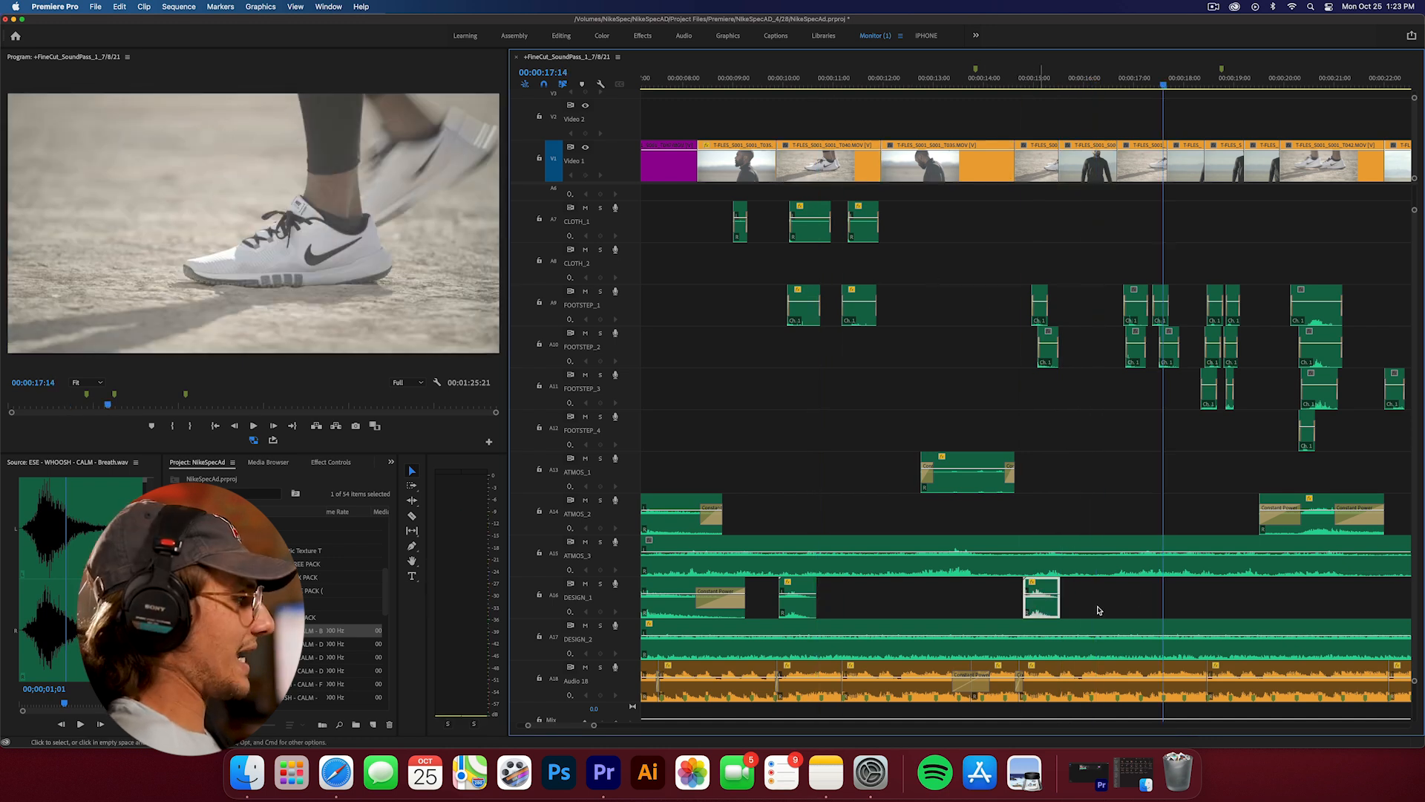
{"action": "left_click_drag", "start_coordinate": [1026, 609], "coordinate": [1157, 609]}
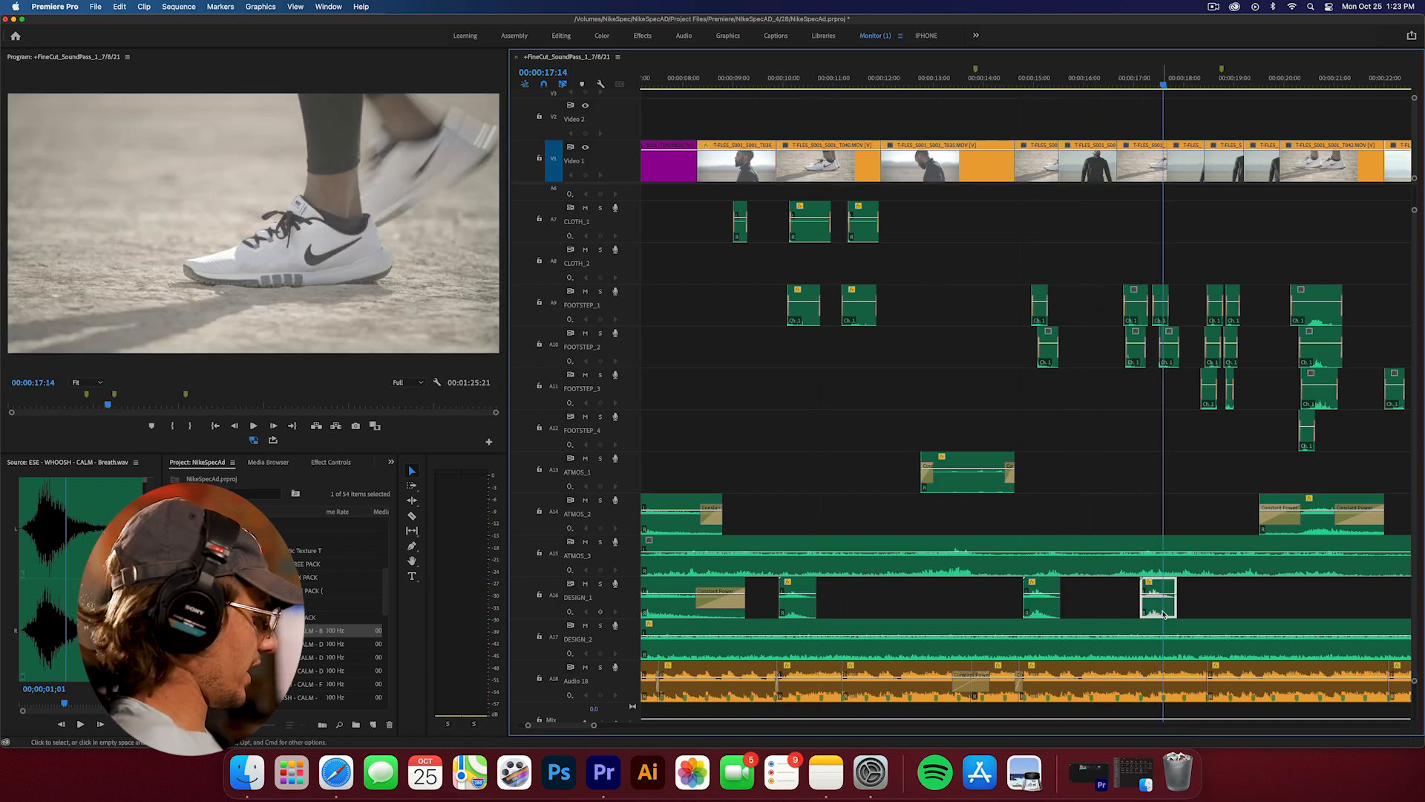
{"action": "key", "text": "super+r"}
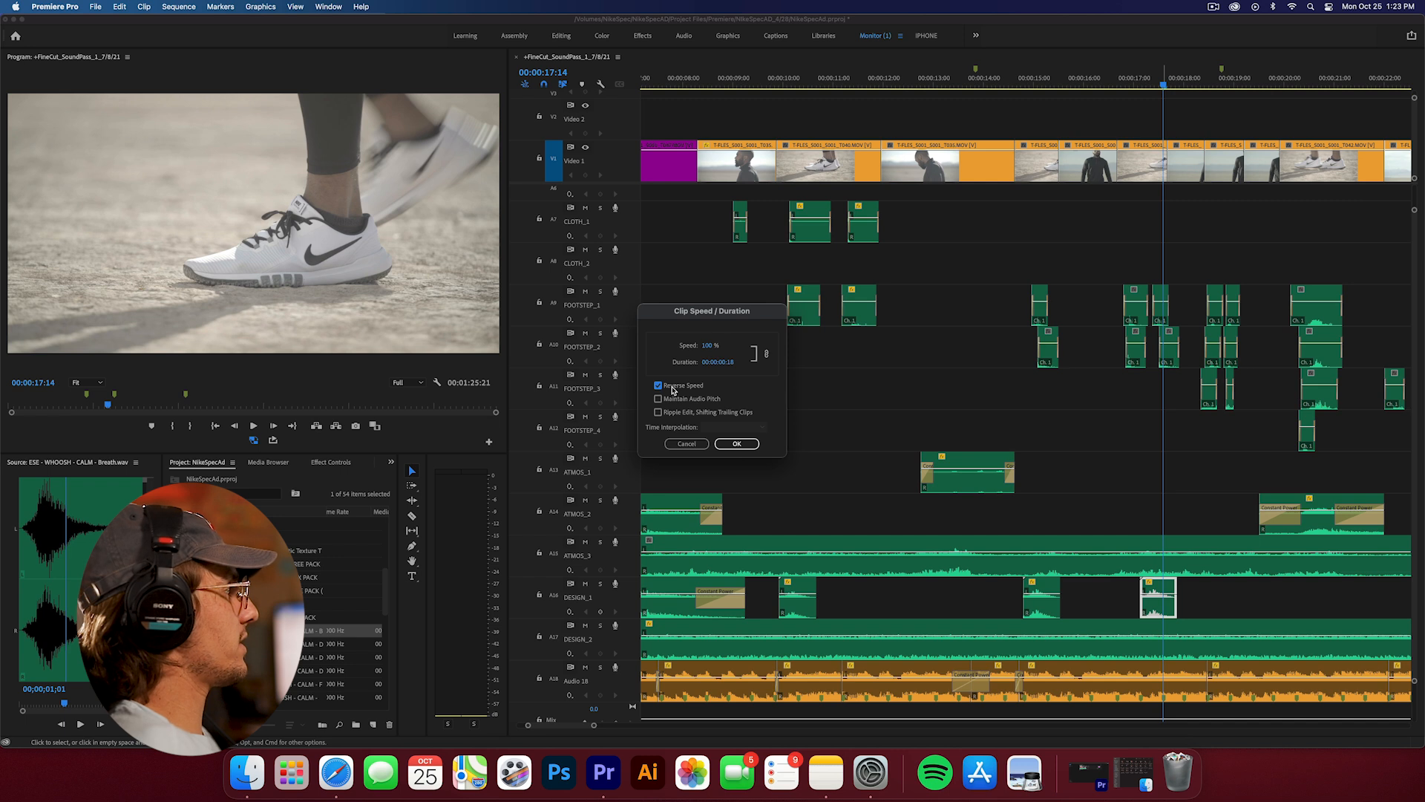
{"action": "left_click", "coordinate": [735, 445]}
- Play the reversed whoosh around 00:00:17:01 with DESIGN_1 soloed
{"action": "left_click", "coordinate": [1136, 74]}
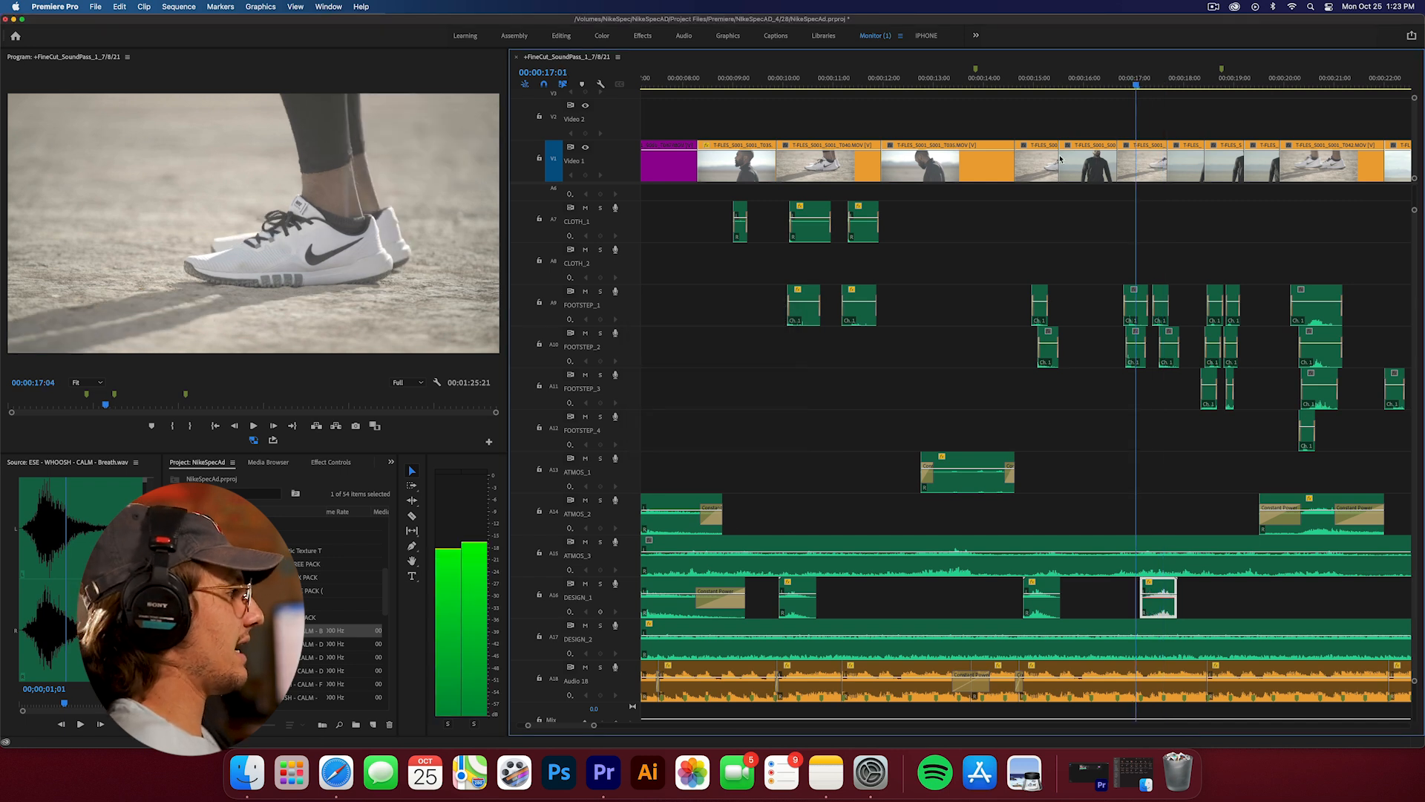
{"action": "left_click", "coordinate": [598, 584]}
{"action": "key", "text": "space"}
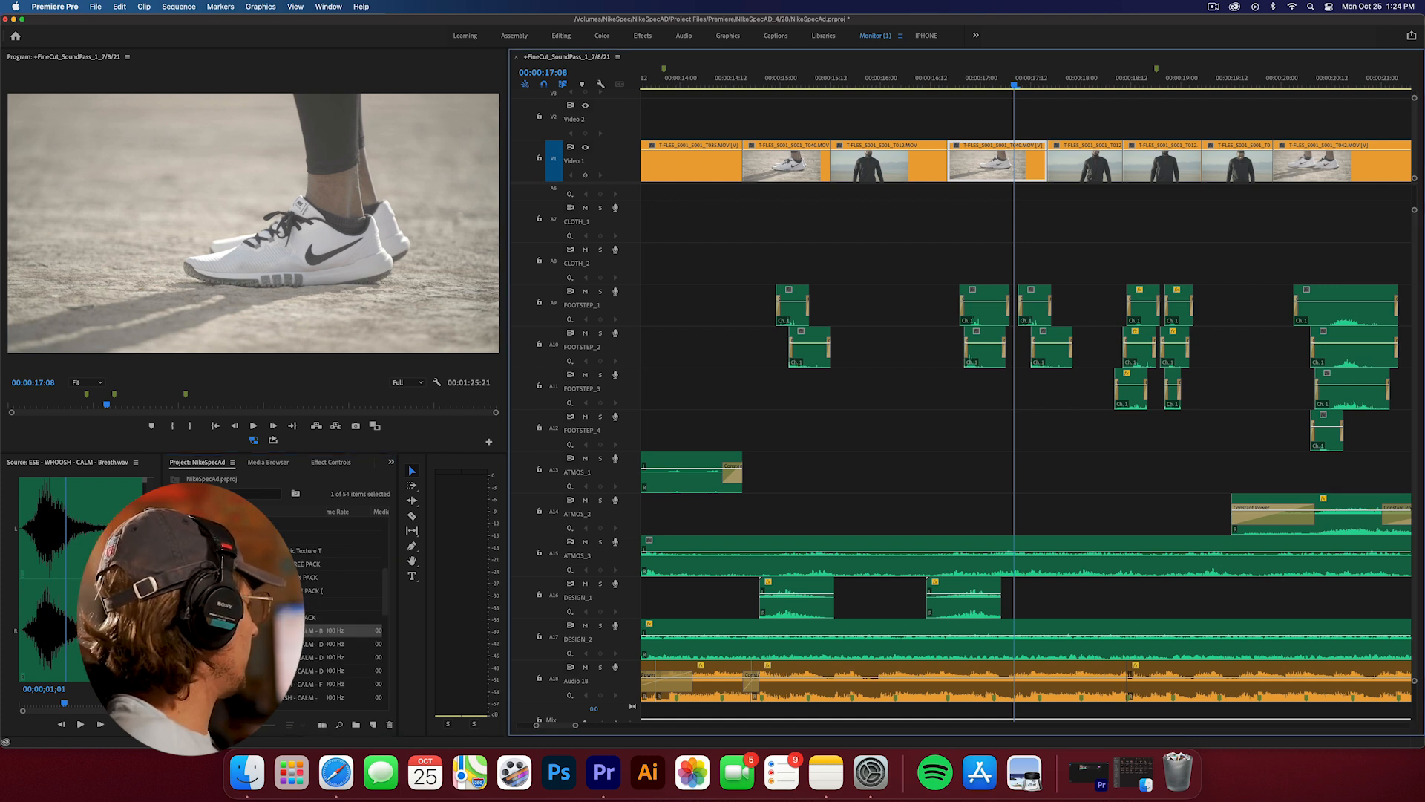
- Audition Big_Deep_2.wav and place its impact section on DESIGN_1 at about 00:00:17:08
{"action": "left_click", "coordinate": [212, 616]}
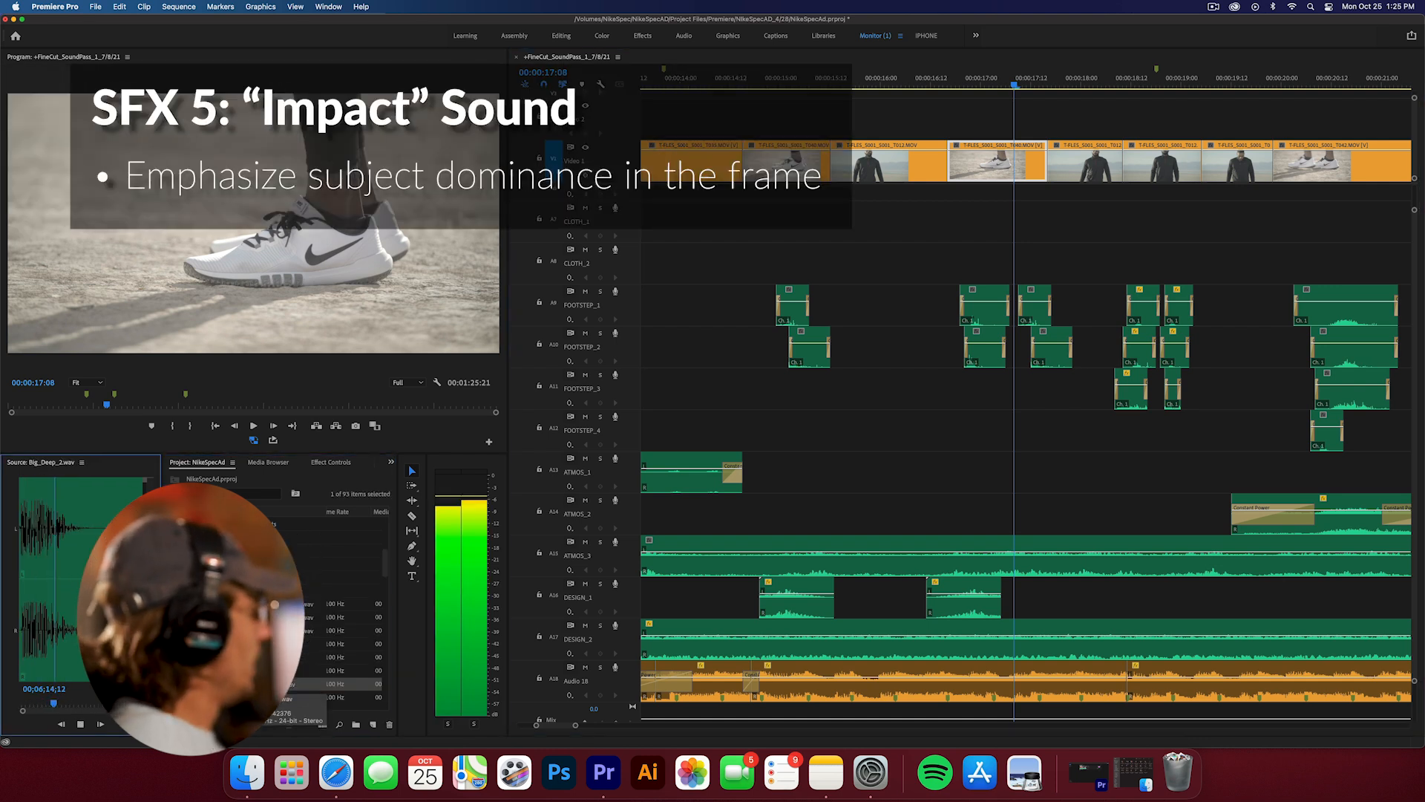
{"action": "key", "text": "space"}
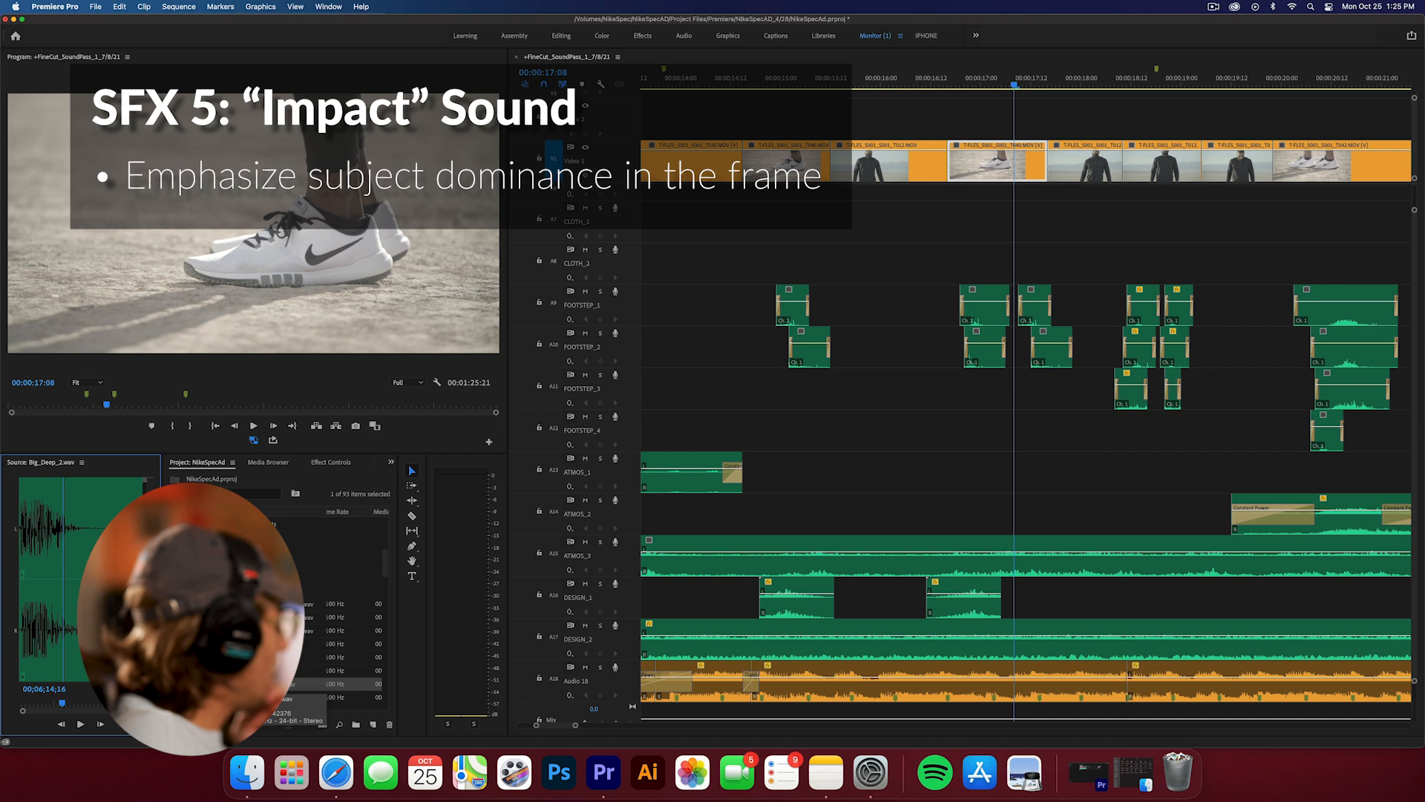
{"action": "left_click_drag", "start_coordinate": [89, 579], "coordinate": [1009, 597]}
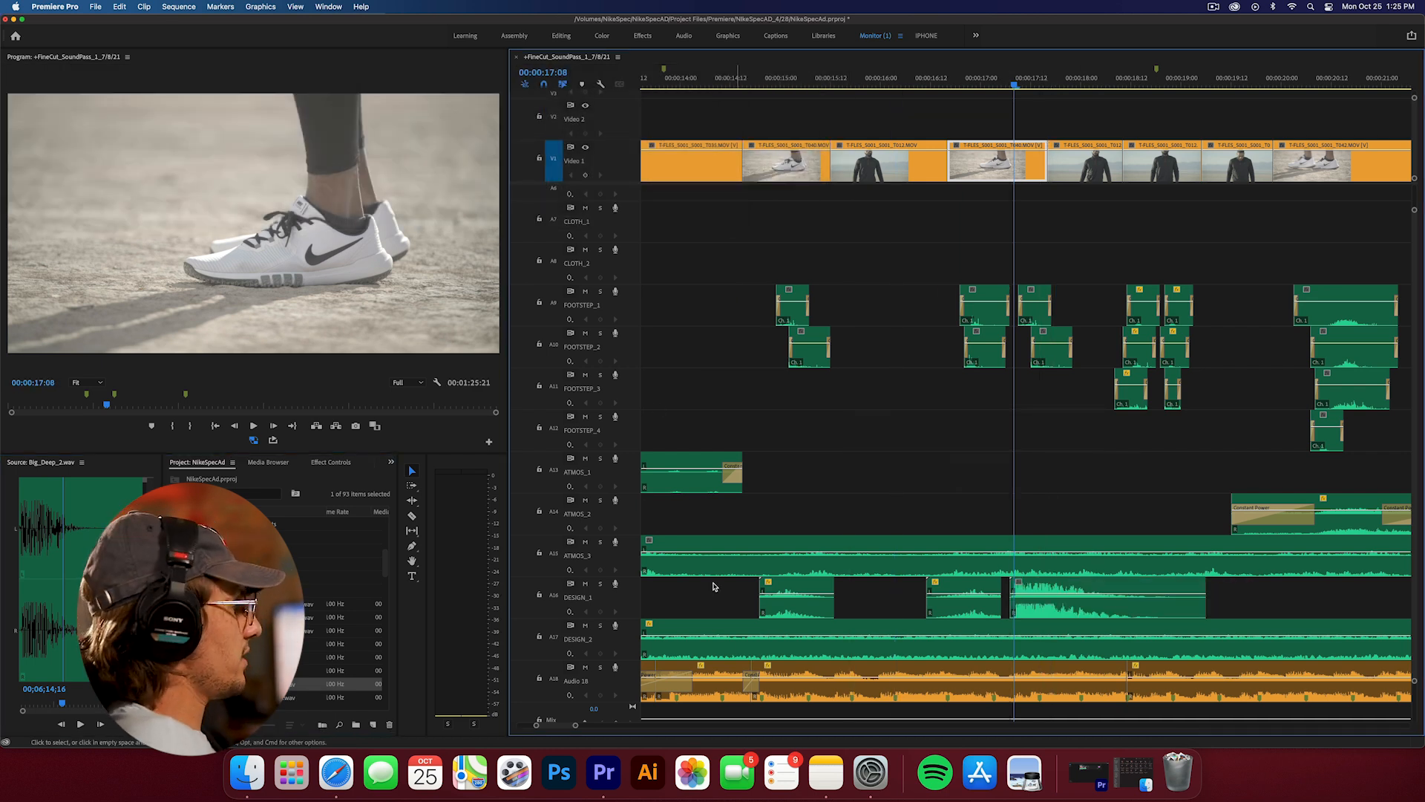
- Add an audio track below DESIGN_1, expand it and name it Design_2, with the bass atmosphere track below named DESIGN_3
{"action": "right_click", "coordinate": [628, 594]}
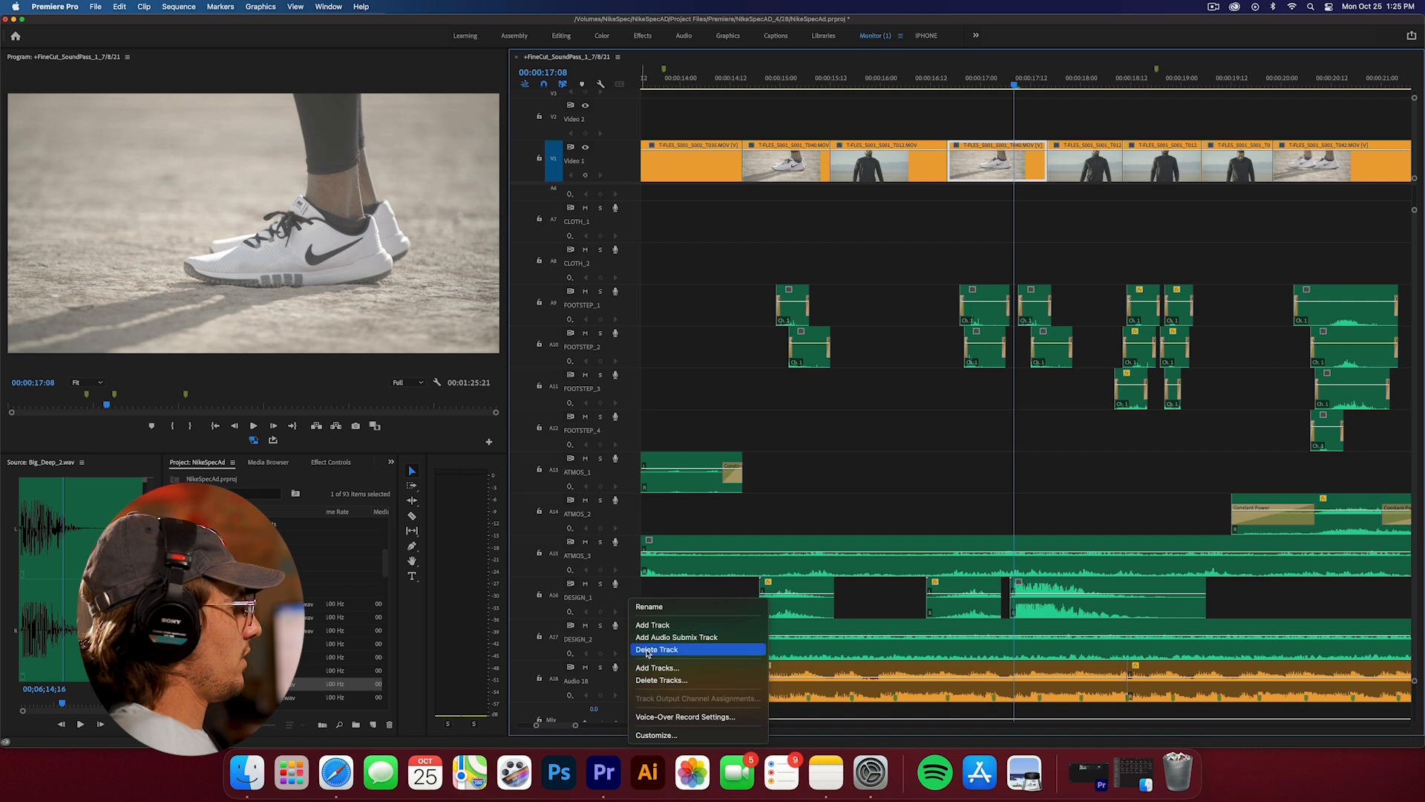
{"action": "left_click", "coordinate": [643, 624]}
{"action": "scroll", "coordinate": [817, 611], "scroll_direction": "down", "scroll_amount": 5}
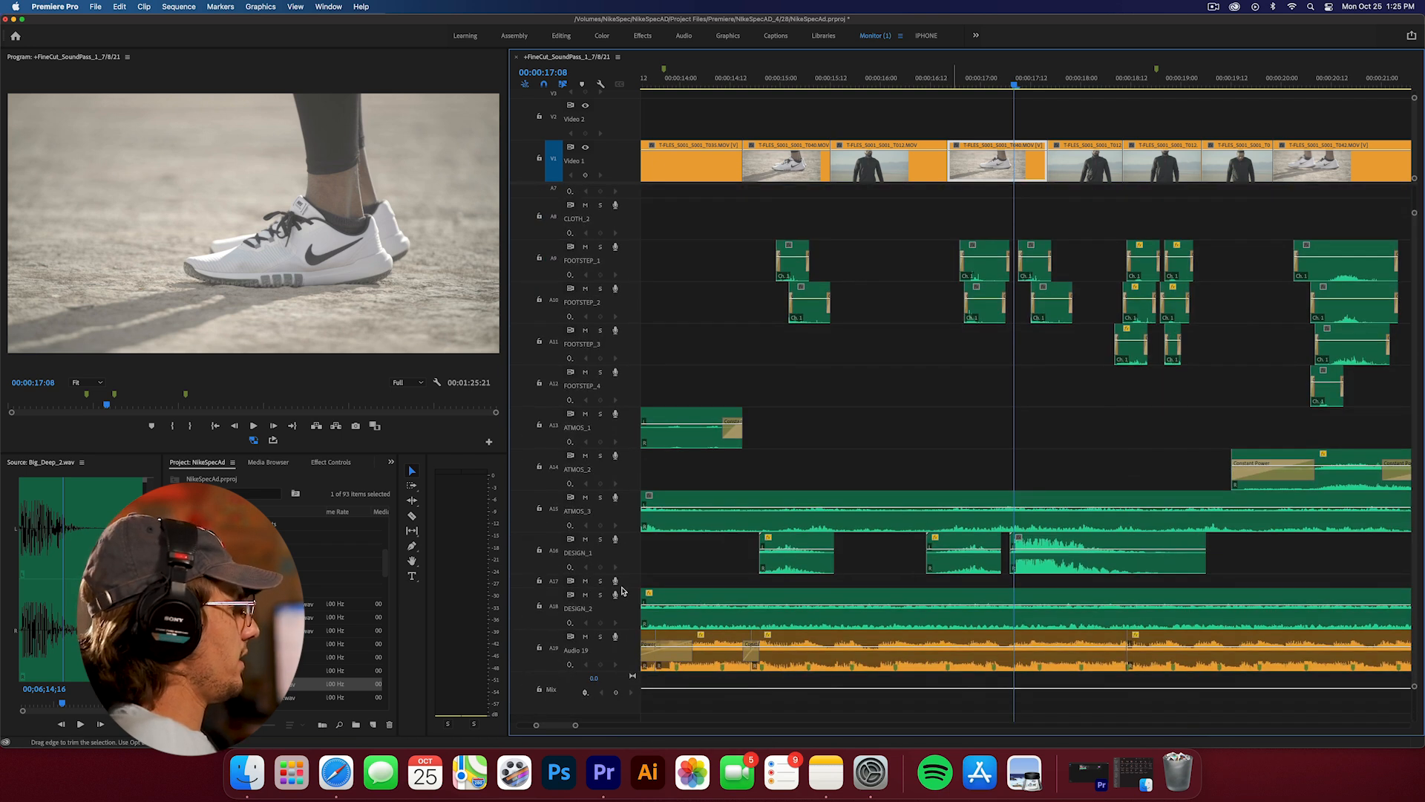
{"action": "double_click", "coordinate": [630, 583]}
{"action": "right_click", "coordinate": [590, 593]}
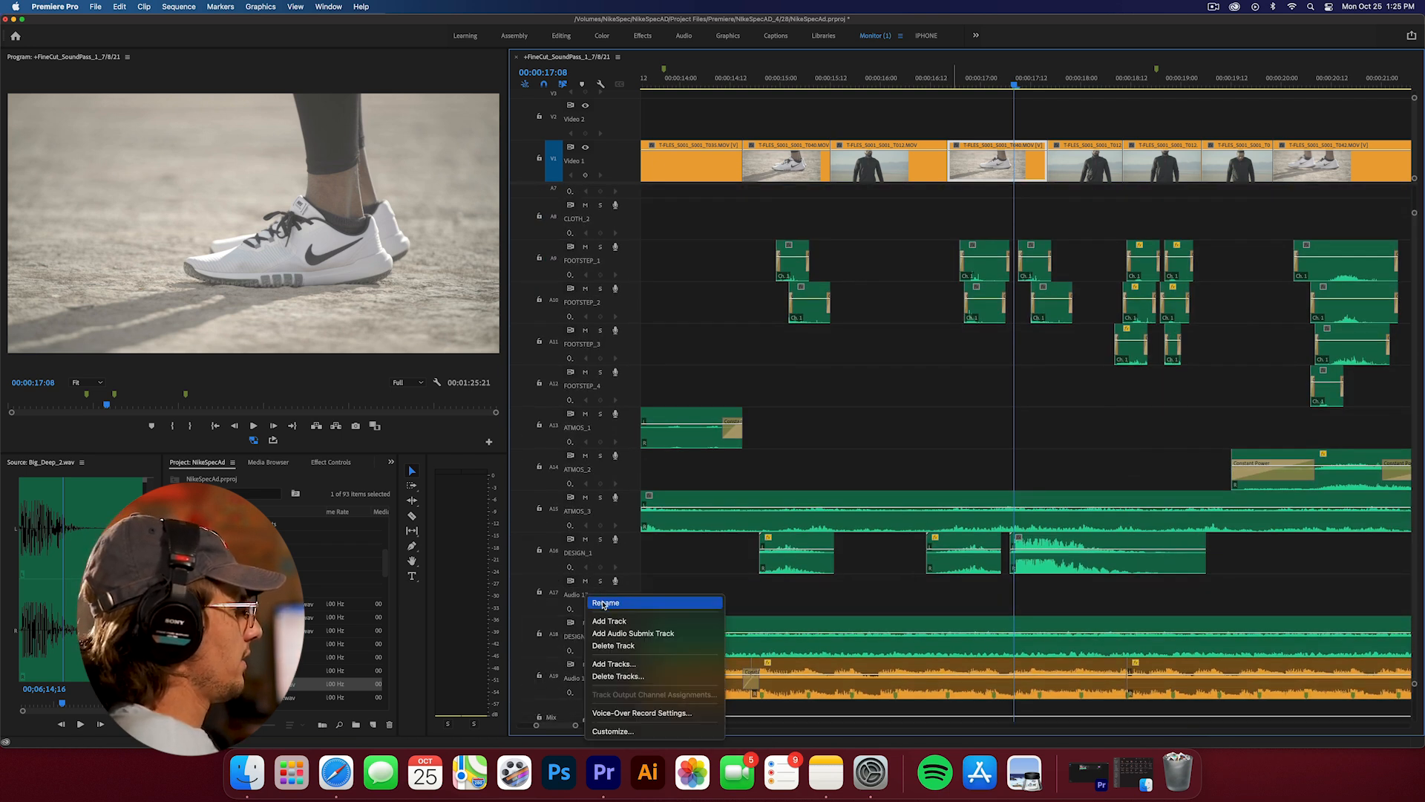
{"action": "left_click", "coordinate": [603, 604]}
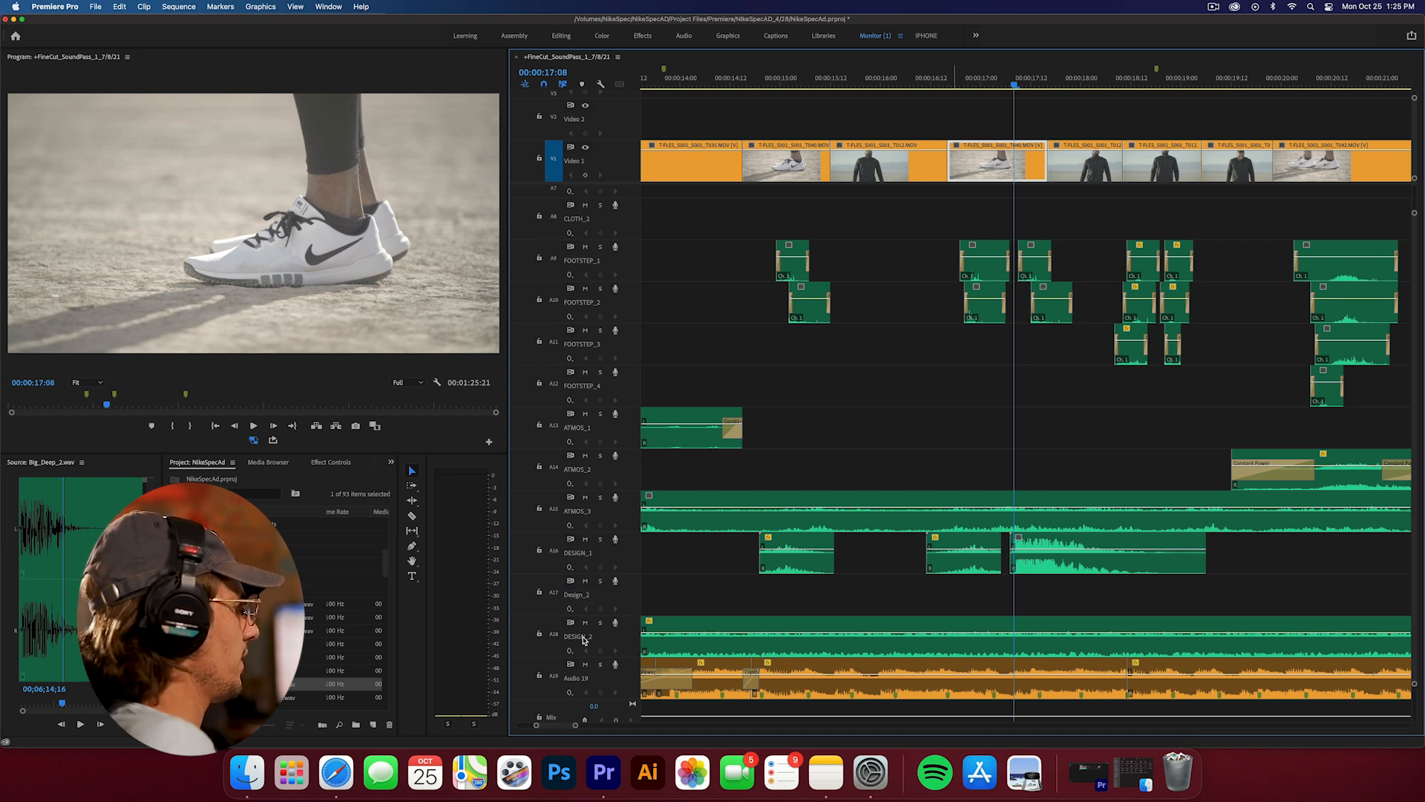
{"action": "double_click", "coordinate": [583, 638]}
{"action": "left_click", "coordinate": [778, 586]}
- Move the impact clip to Design_2, slide it earlier to about 00:00:16:22 and play it against the footstep
{"action": "left_click_drag", "start_coordinate": [1031, 558], "coordinate": [1035, 598]}
{"action": "mouse_move", "coordinate": [996, 70]}
{"action": "left_mouse_down"}
{"action": "mouse_move", "coordinate": [942, 75]}
{"action": "mouse_move", "coordinate": [985, 77]}
{"action": "left_mouse_up"}
{"action": "scroll", "coordinate": [1055, 610], "scroll_direction": "up", "scroll_amount": 4}
{"action": "left_click_drag", "start_coordinate": [915, 601], "coordinate": [768, 605]}
{"action": "left_click_drag", "start_coordinate": [768, 80], "coordinate": [643, 80]}
{"action": "key", "text": "space"}
{"action": "key", "text": "space"}
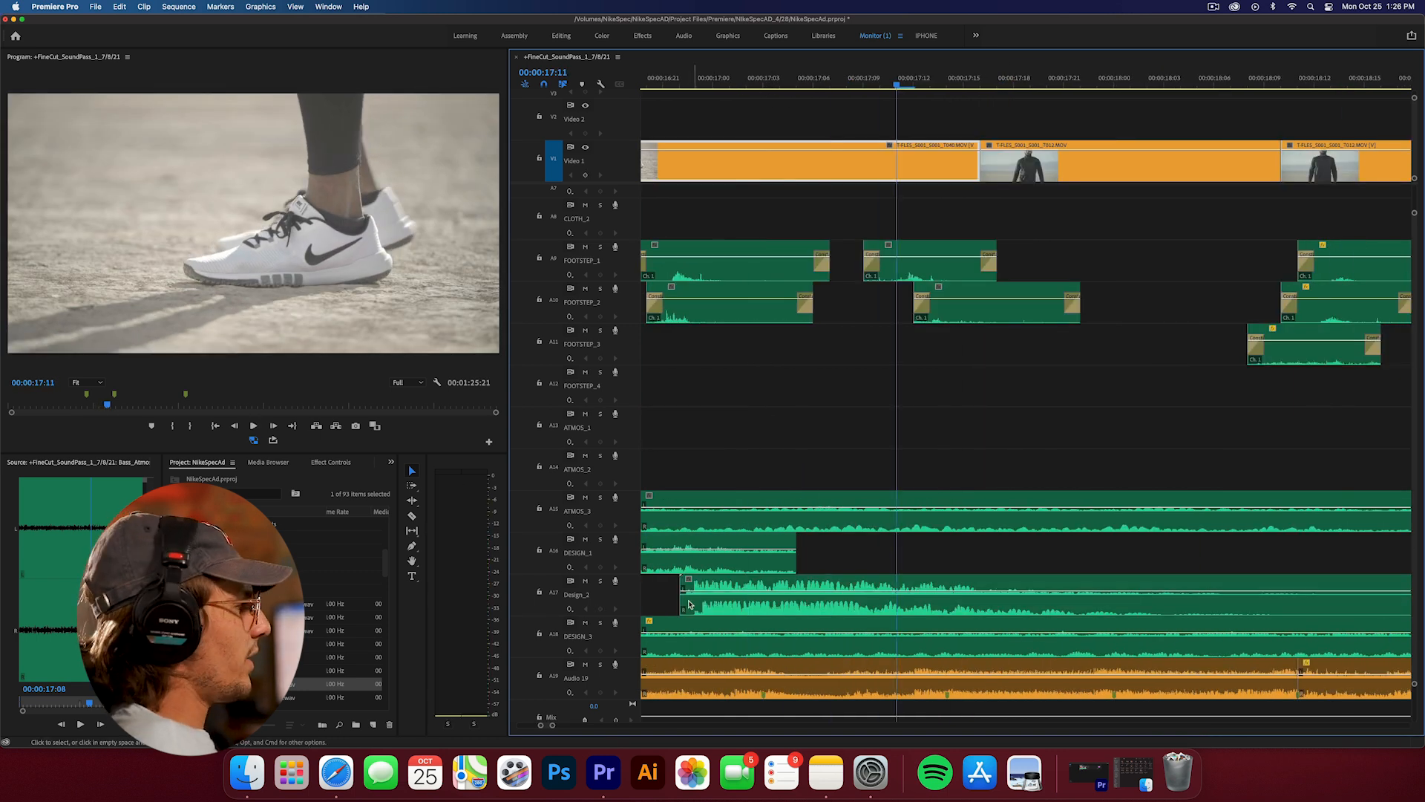
- Trim the impact clip's start to 00:00:17:00, add a Constant Power fade-in shortened to about four frames, and play it
{"action": "left_click_drag", "start_coordinate": [684, 601], "coordinate": [725, 600]}
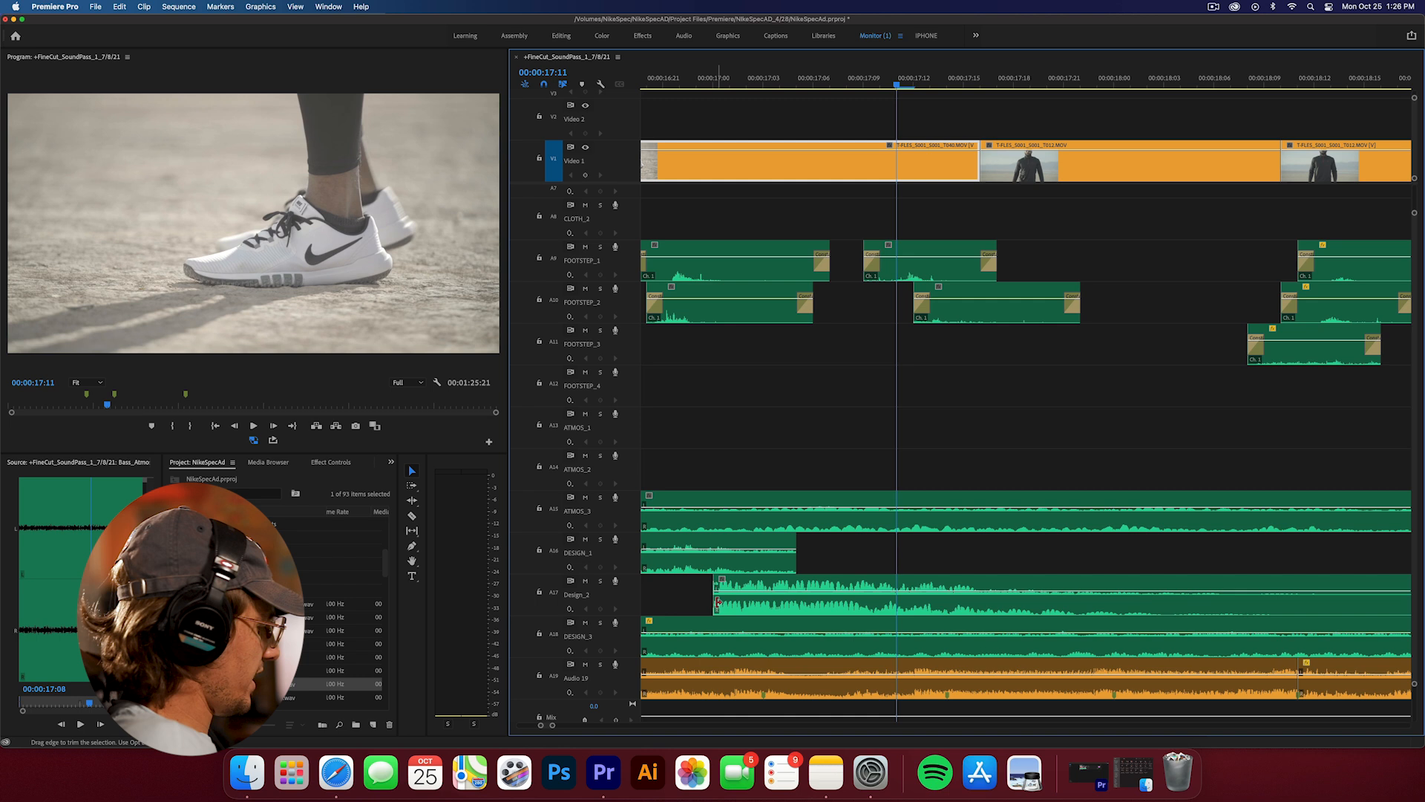
{"action": "key", "text": "super+shift+d"}
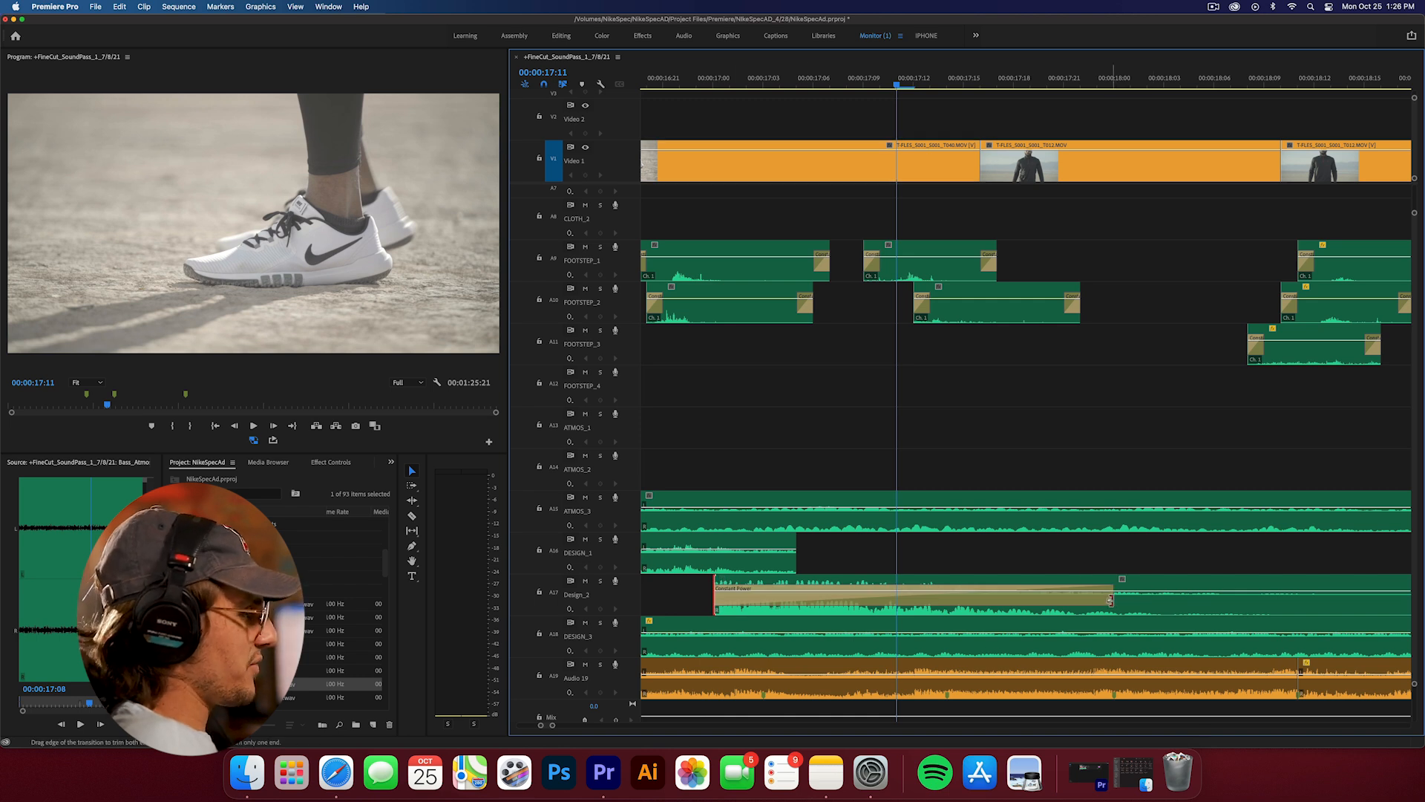
{"action": "left_click_drag", "start_coordinate": [1111, 602], "coordinate": [774, 590]}
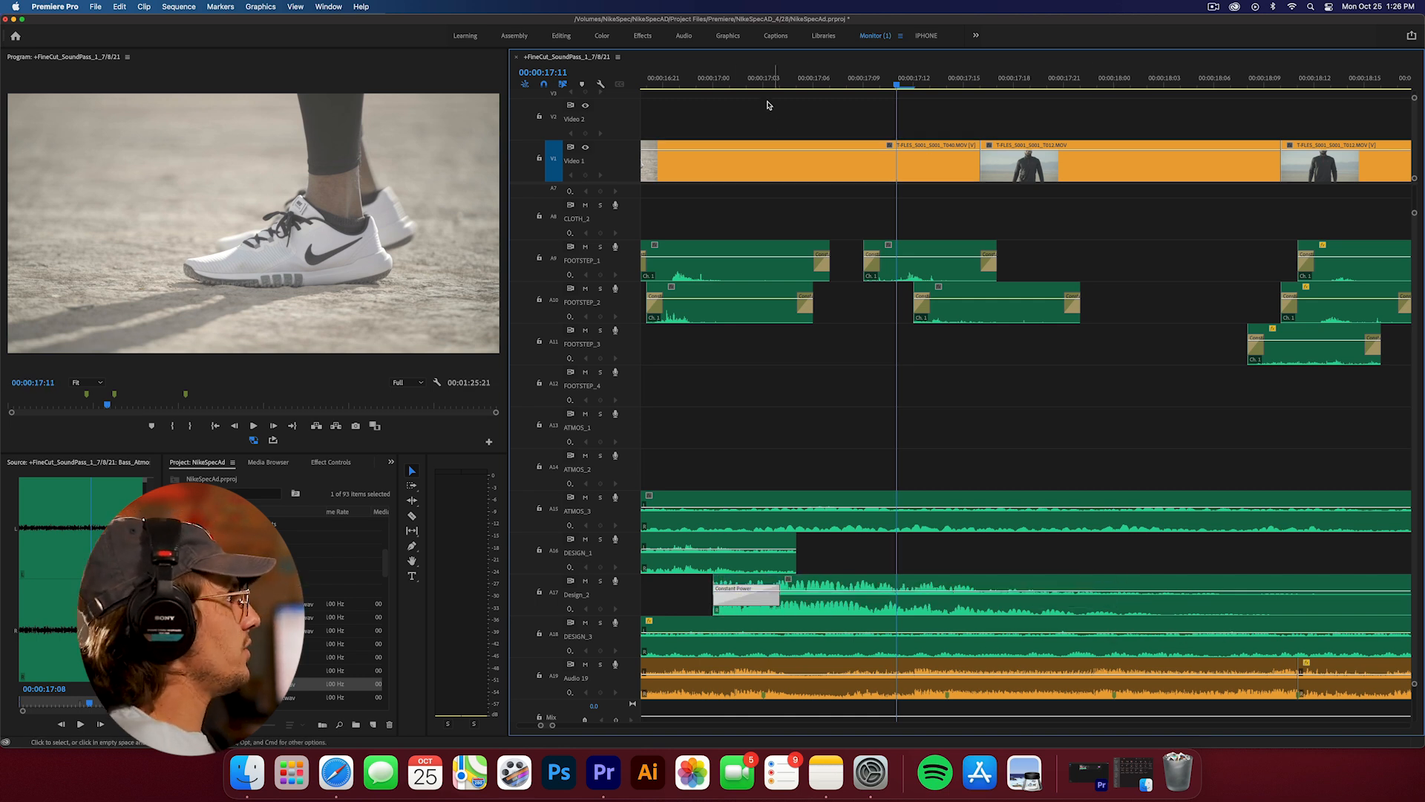
{"action": "key", "text": "space"}
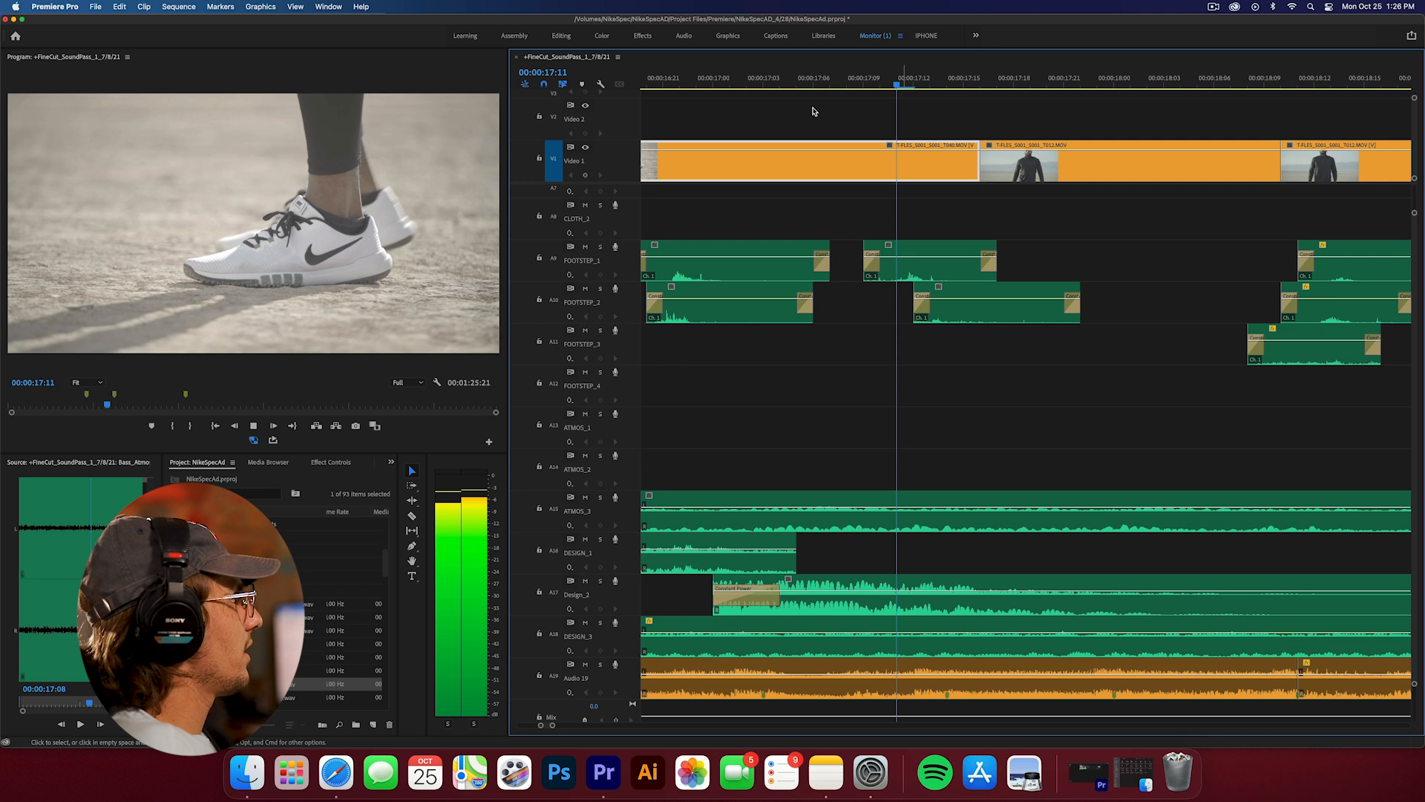
{"action": "key", "text": "space"}
- Shift the impact clip two frames earlier on Design_2 and adjust its gain by -10 dB
{"action": "left_click_drag", "start_coordinate": [850, 601], "coordinate": [820, 599]}
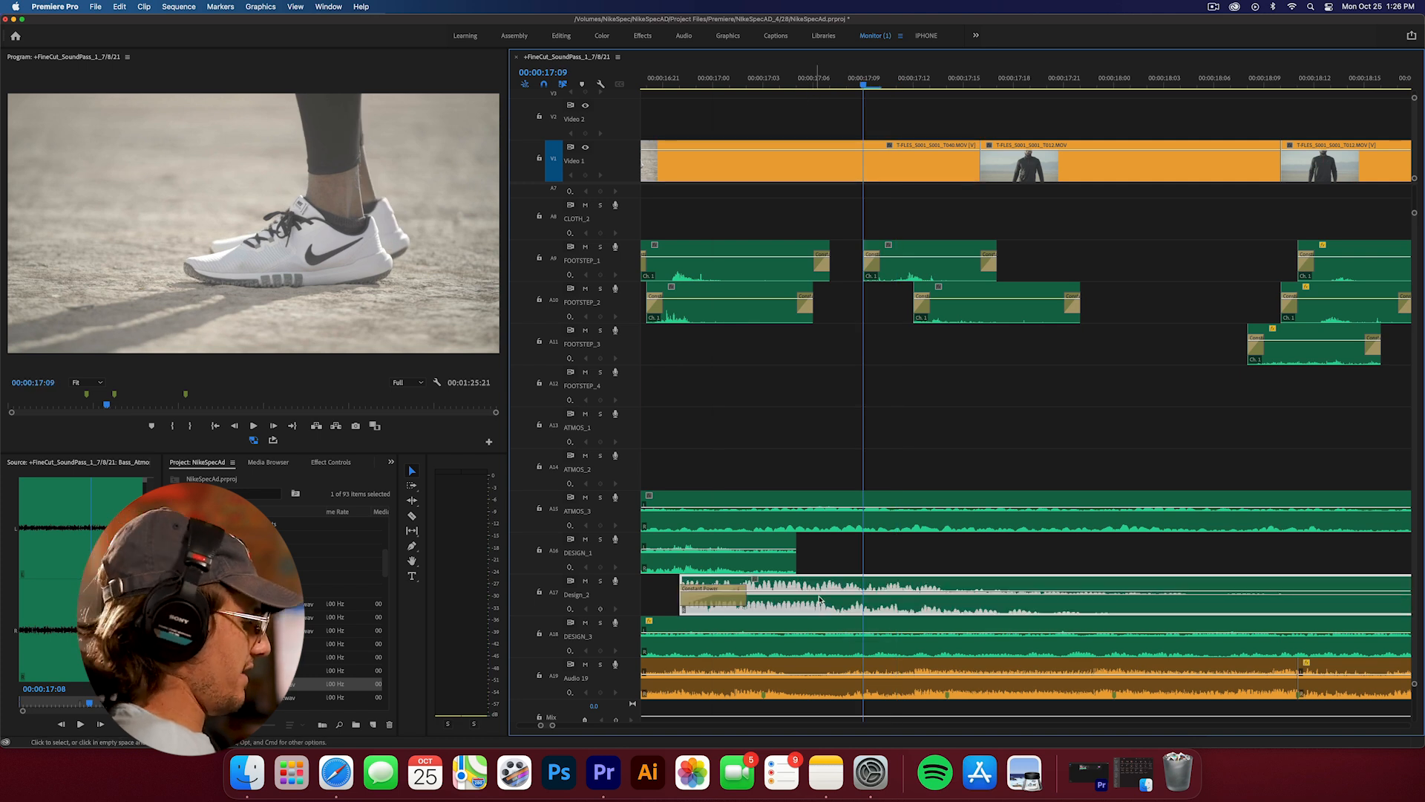
{"action": "key", "text": "g"}
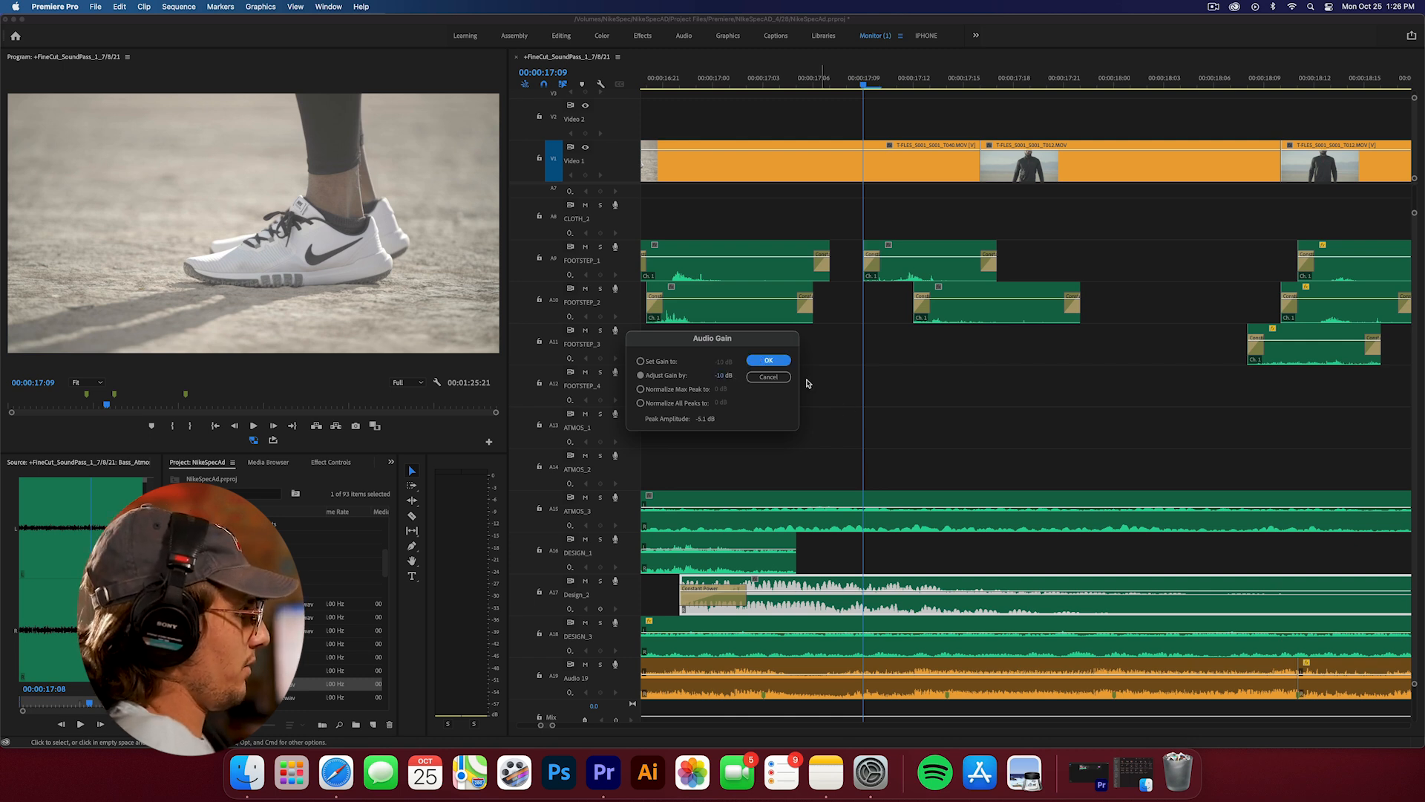
{"action": "key", "text": "Return"}
{"action": "left_click", "coordinate": [869, 391]}
{"action": "key", "text": "minus"}
- Play the quieter impact in context, nudge the clip one frame earlier, and replay the shoe shot
{"action": "left_click_drag", "start_coordinate": [853, 82], "coordinate": [779, 105]}
{"action": "key", "text": "space"}
{"action": "key", "text": "space"}
{"action": "key", "text": "space"}
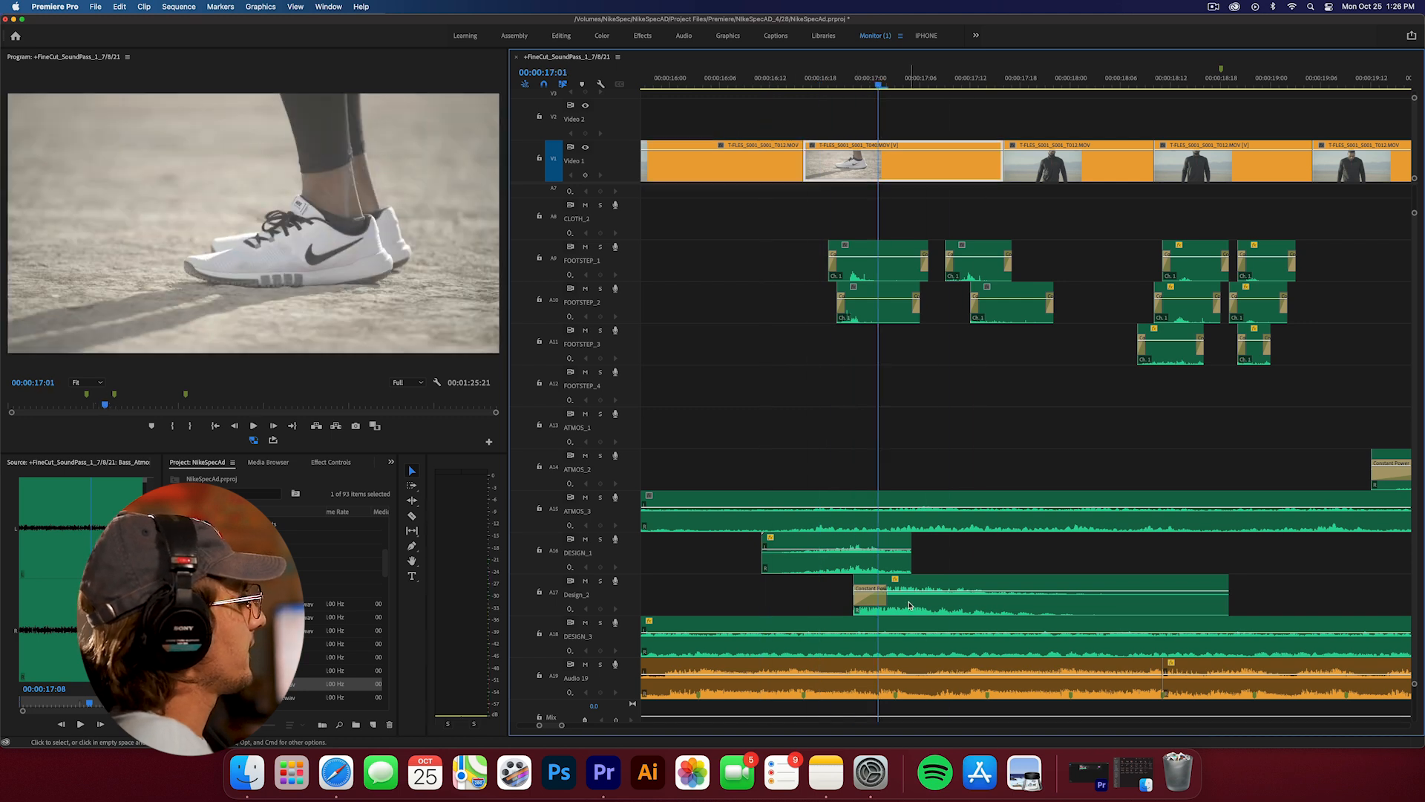
{"action": "left_click_drag", "start_coordinate": [910, 605], "coordinate": [902, 605]}
{"action": "left_click", "coordinate": [810, 80]}
{"action": "key", "text": "space"}
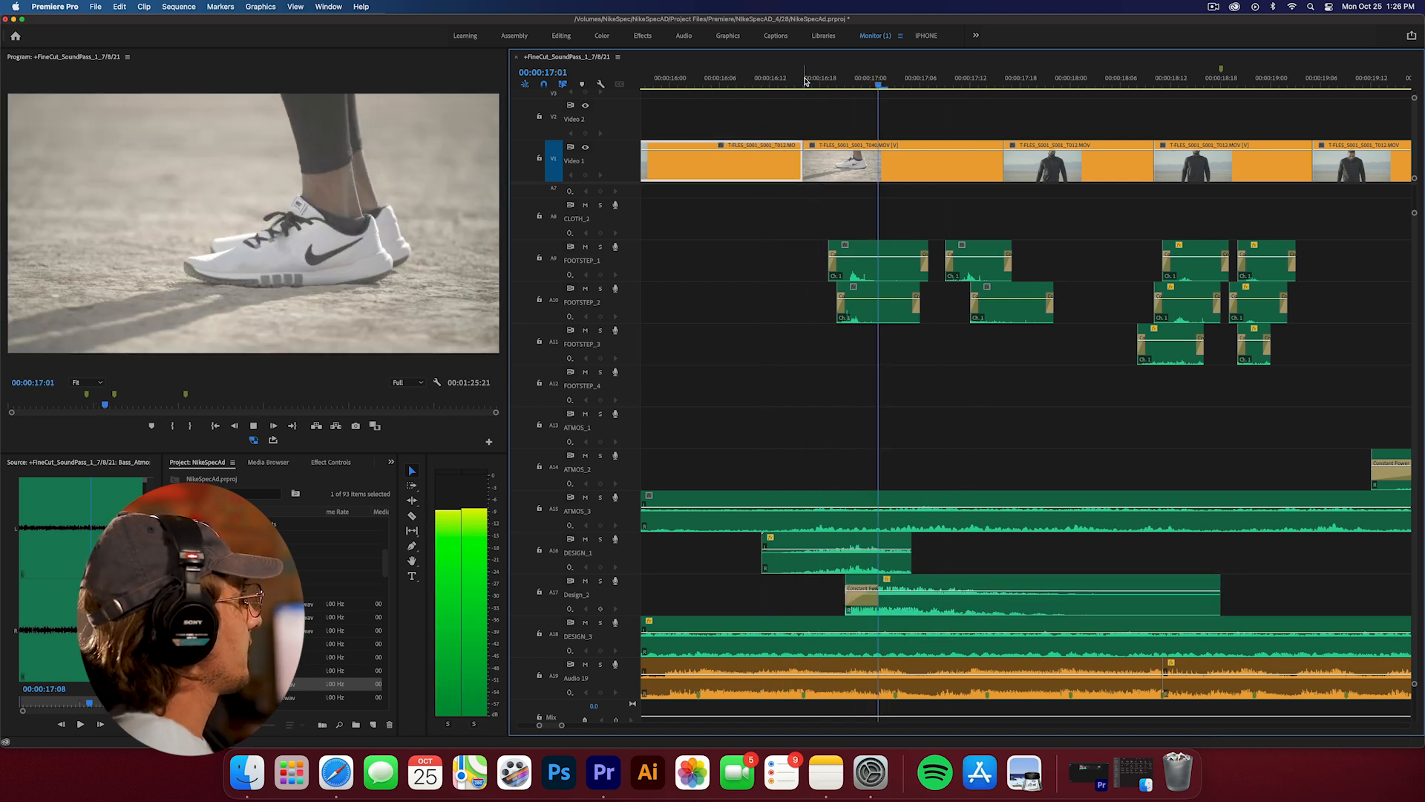
{"action": "key", "text": "space"}
- Play the edit from the beginning with the Program Monitor maximized, through the shoe close-up at about 00:00:21:13
{"action": "key", "text": "minus"}
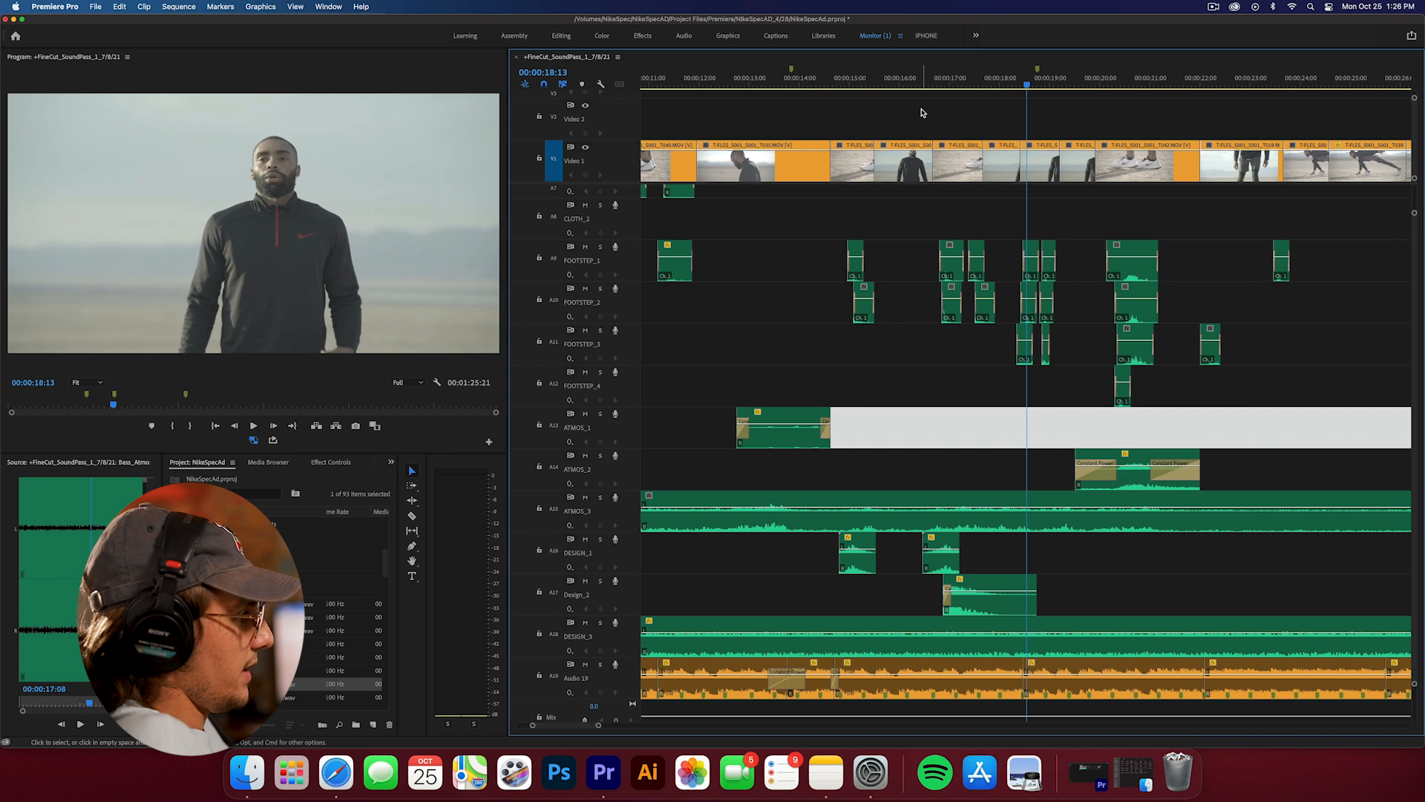
{"action": "key", "text": "Home"}
{"action": "key", "text": "space"}
{"action": "left_click", "coordinate": [374, 263]}
{"action": "key", "text": "grave"}
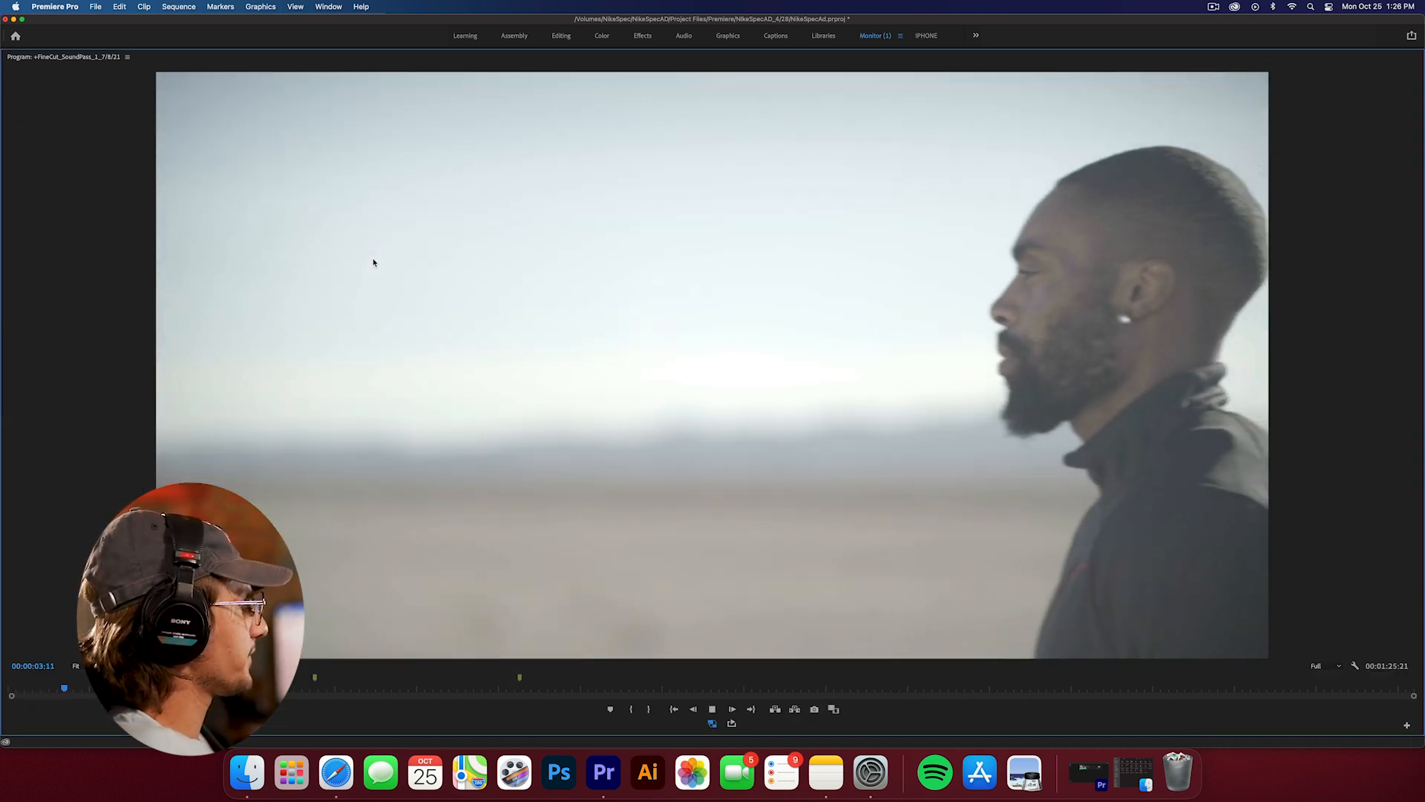
{"action": "key", "text": "space"}
{"action": "key", "text": "grave"}
{"action": "key", "text": "Home"}
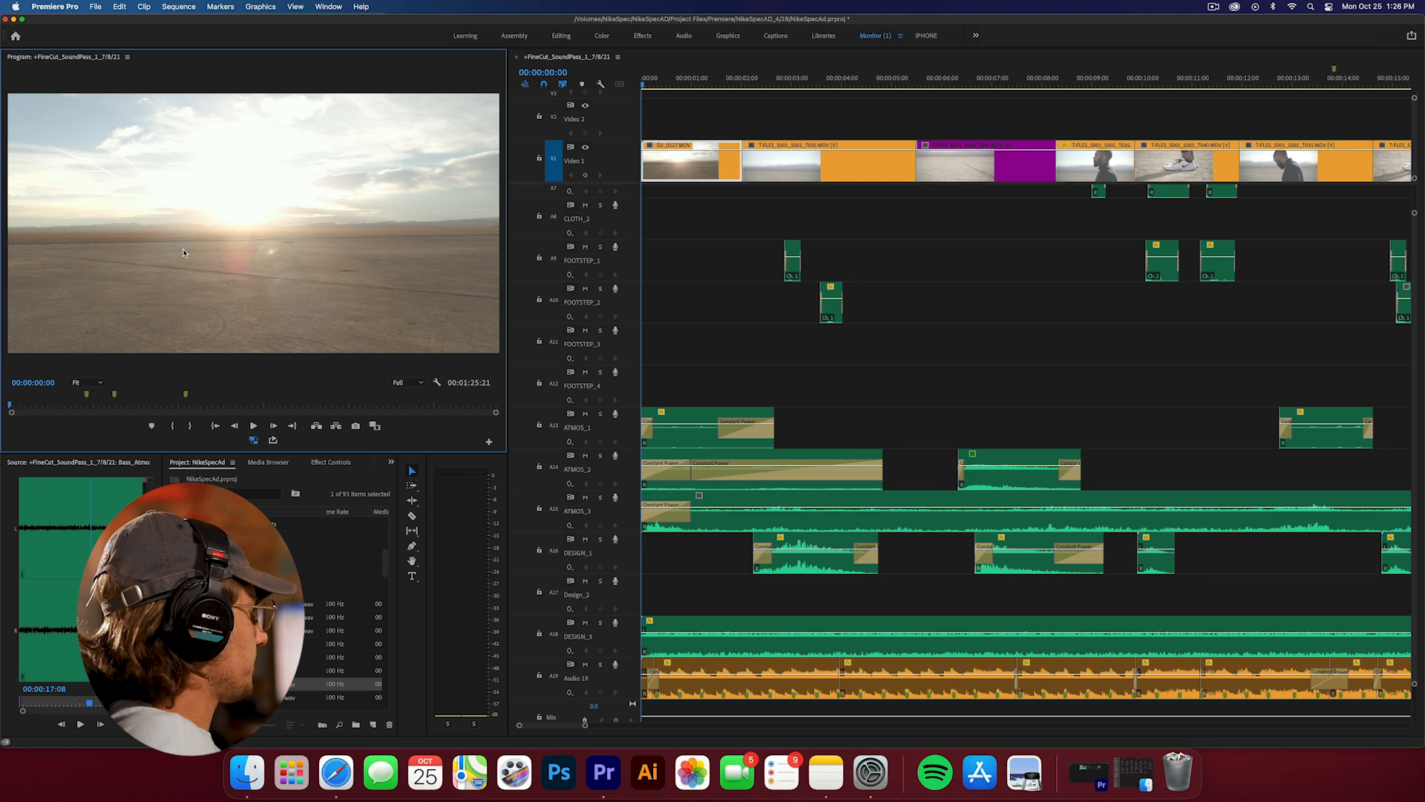
{"action": "key", "text": "space"}
{"action": "key", "text": "grave"}
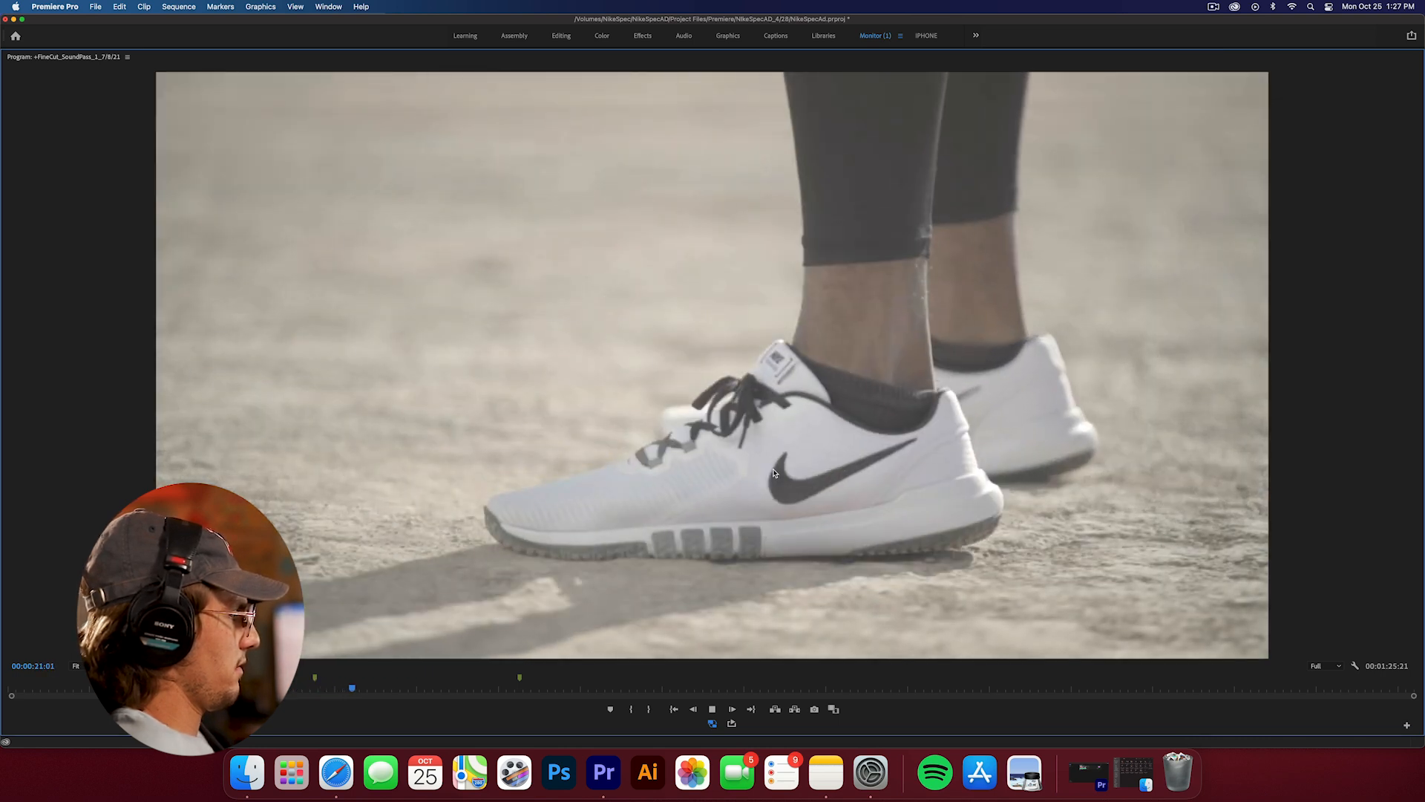
{"action": "key", "text": "space"}
{"action": "key", "text": "grave"}
- Raise the gain of the ATMOS_2 clip under the 00:00:21:00 shoe shot by 3 dB
{"action": "left_click", "coordinate": [1238, 446]}
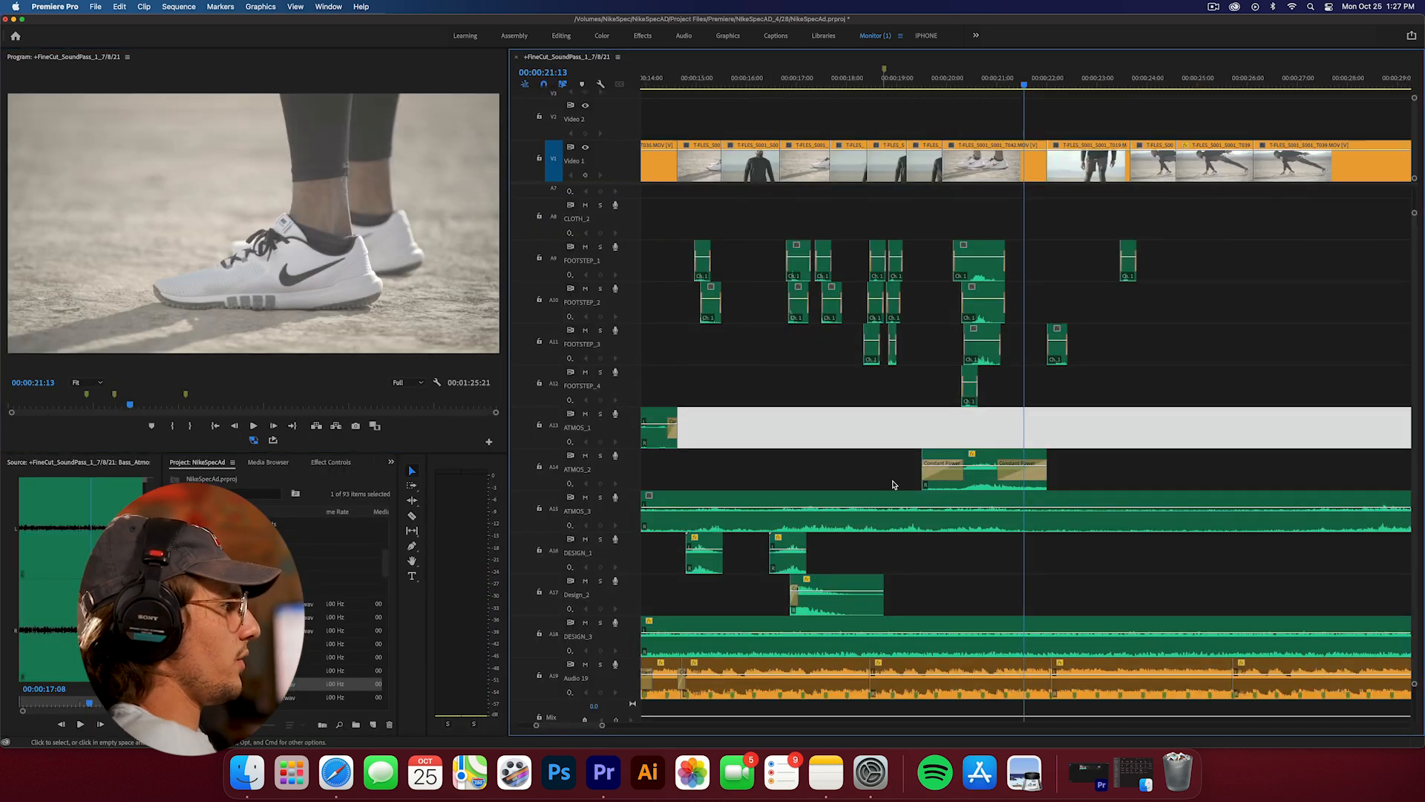
{"action": "left_click", "coordinate": [981, 488]}
{"action": "type", "text": "g3"}
{"action": "key", "text": "Return"}
{"action": "key", "text": "Right"}
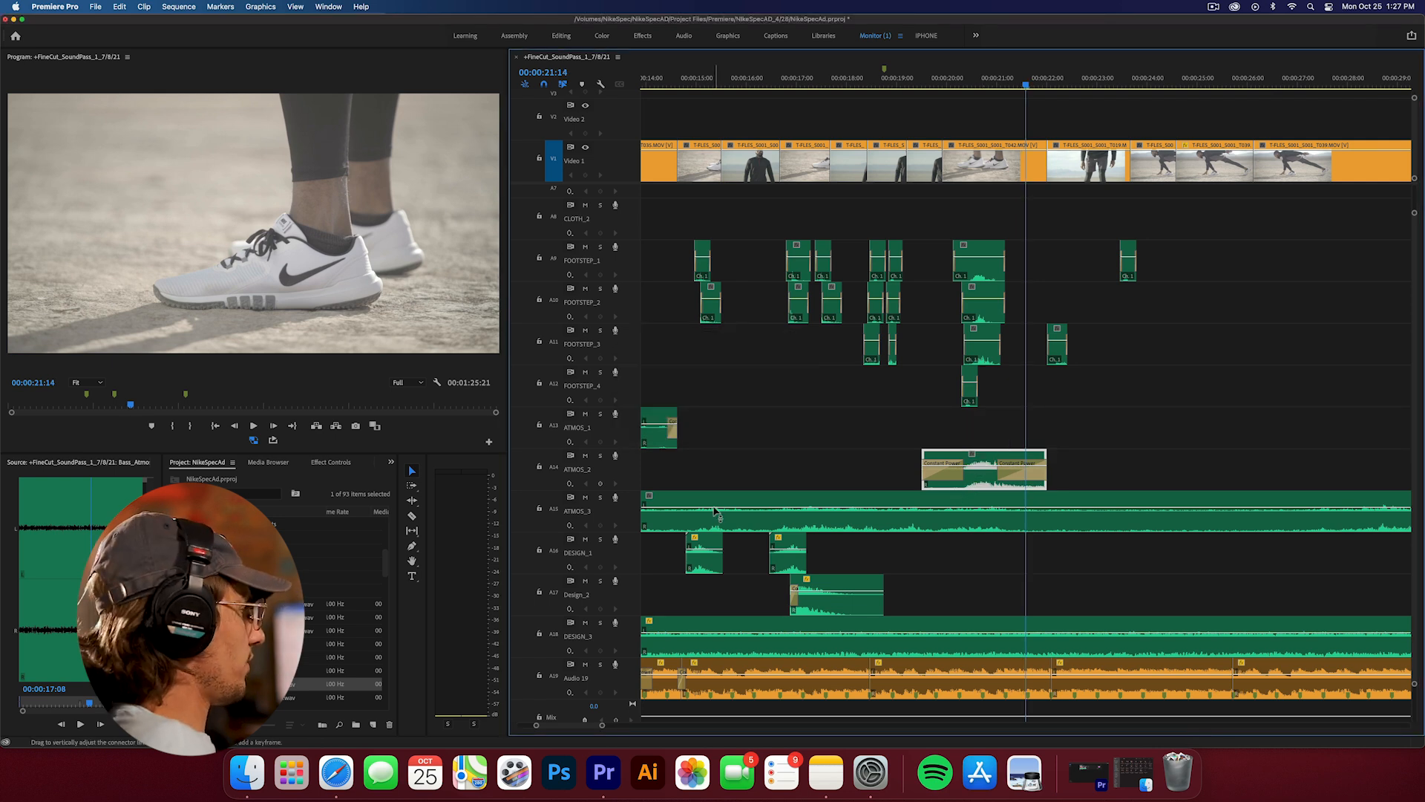
- Copy the layered reveal sounds from about 00:00:07:00 to the standing shoe shot near 00:00:21:00, using tracks DESIGN_1 and Design_2
{"action": "scroll", "coordinate": [735, 519], "scroll_direction": "left", "scroll_amount": 10}
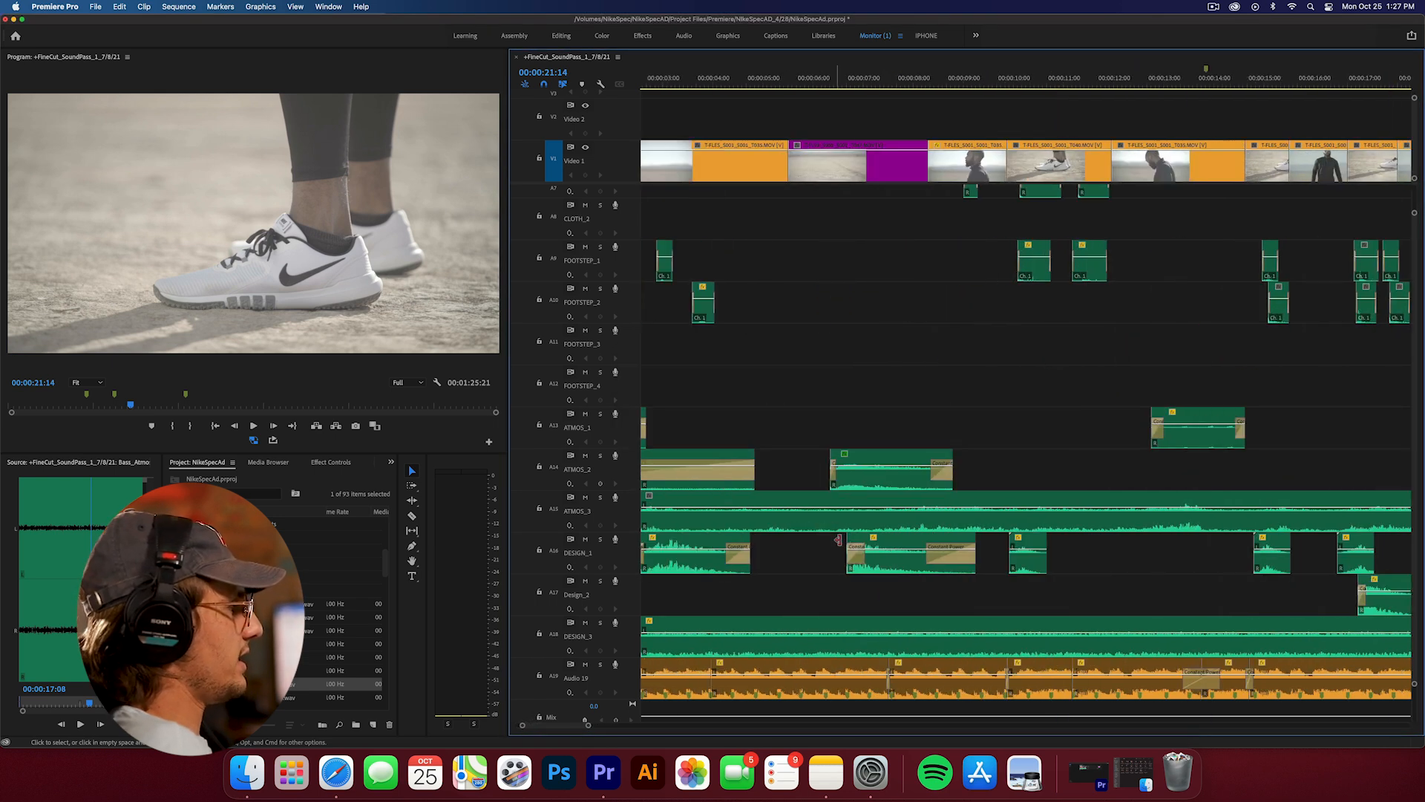
{"action": "scroll", "coordinate": [863, 482], "scroll_direction": "left", "scroll_amount": 1}
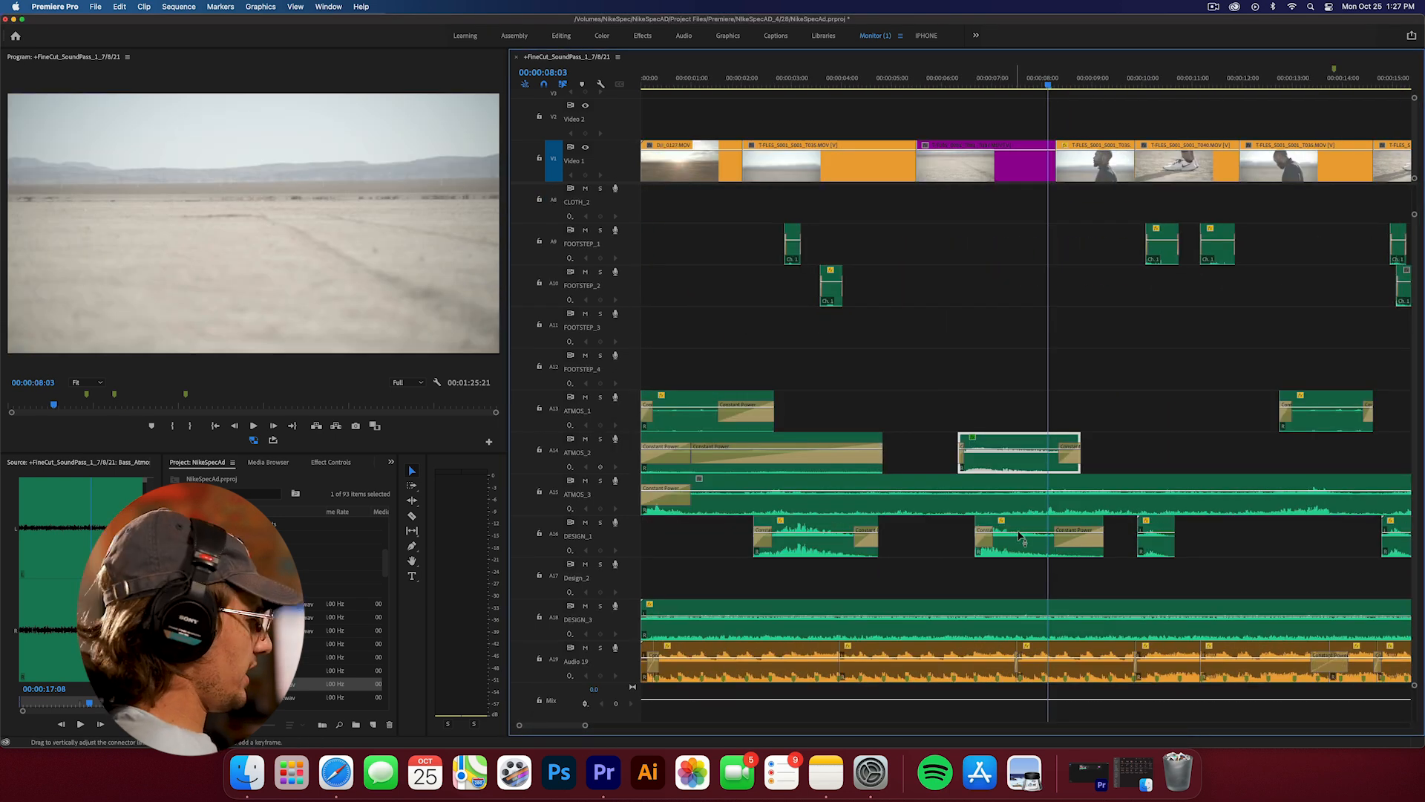
{"action": "left_click", "coordinate": [1014, 550], "text": "shift"}
{"action": "scroll", "coordinate": [1015, 550], "scroll_direction": "right", "scroll_amount": 5}
{"action": "left_click_drag", "start_coordinate": [922, 460], "coordinate": [1200, 461], "text": "alt"}
{"action": "scroll", "coordinate": [1199, 461], "scroll_direction": "right", "scroll_amount": 1}
{"action": "scroll", "coordinate": [1201, 461], "scroll_direction": "right", "scroll_amount": 5}
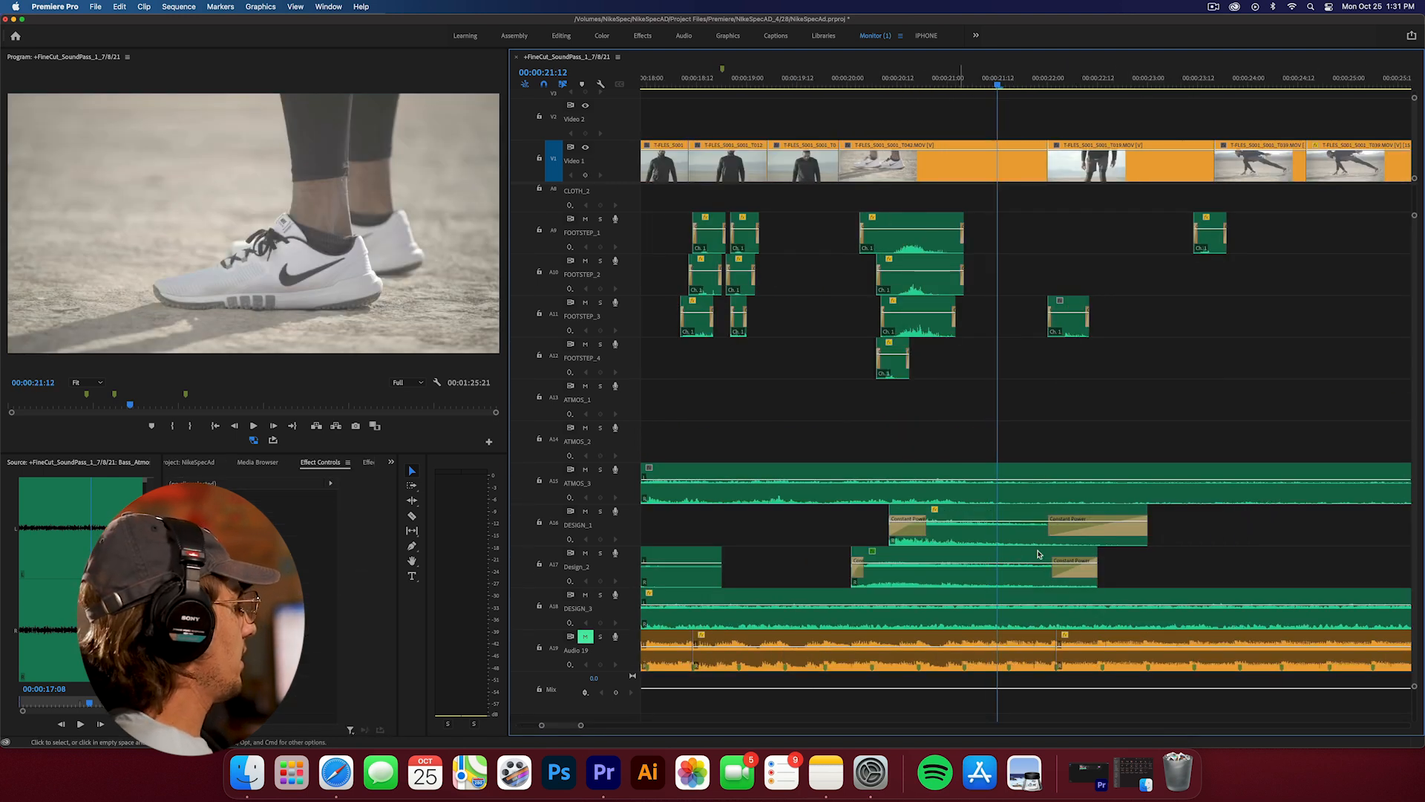
- Play the edit from the beginning with the Program Monitor maximized, through the profile shot at about 00:00:13:01
{"action": "scroll", "coordinate": [988, 475], "scroll_direction": "right", "scroll_amount": 5}
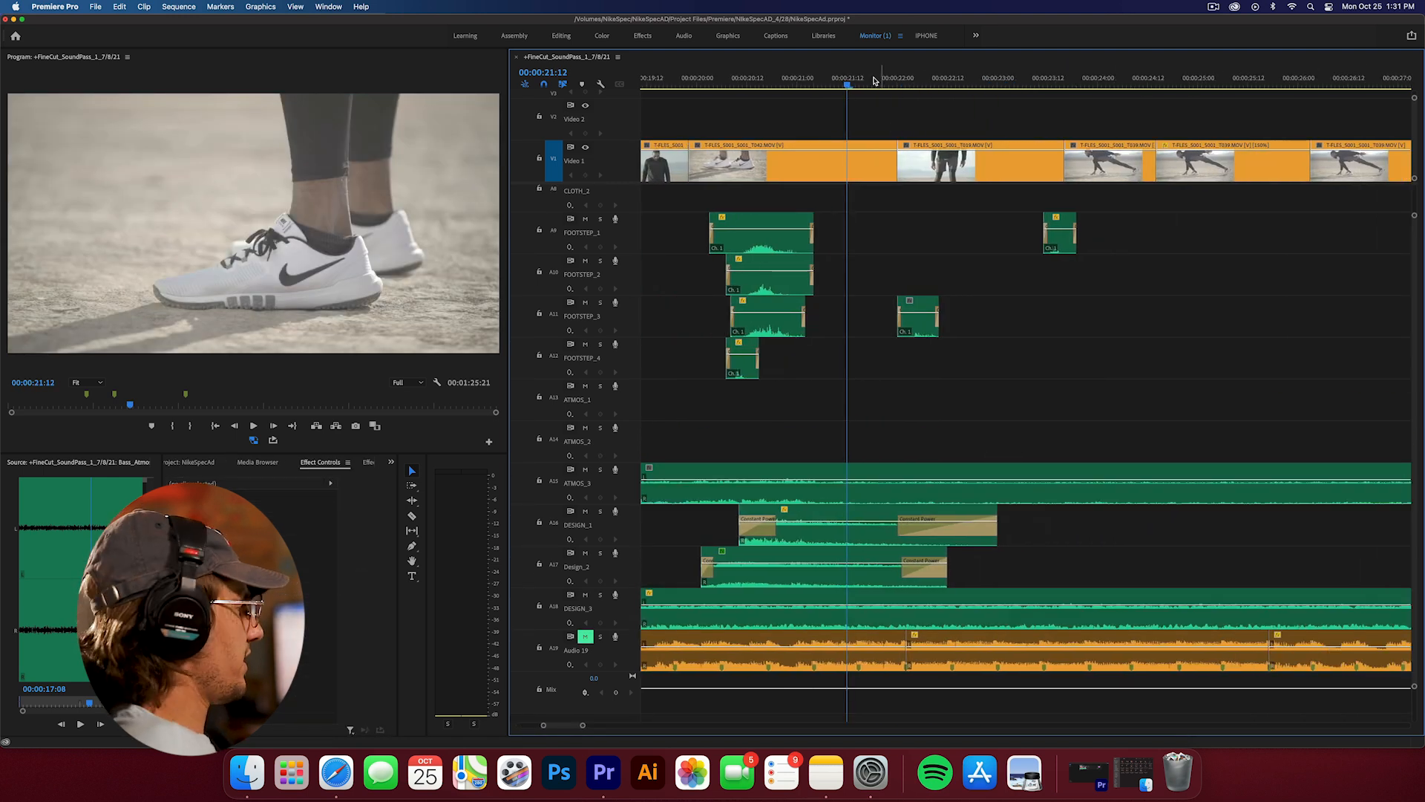
{"action": "left_click", "coordinate": [900, 83]}
{"action": "key", "text": "space"}
{"action": "key", "text": "Home"}
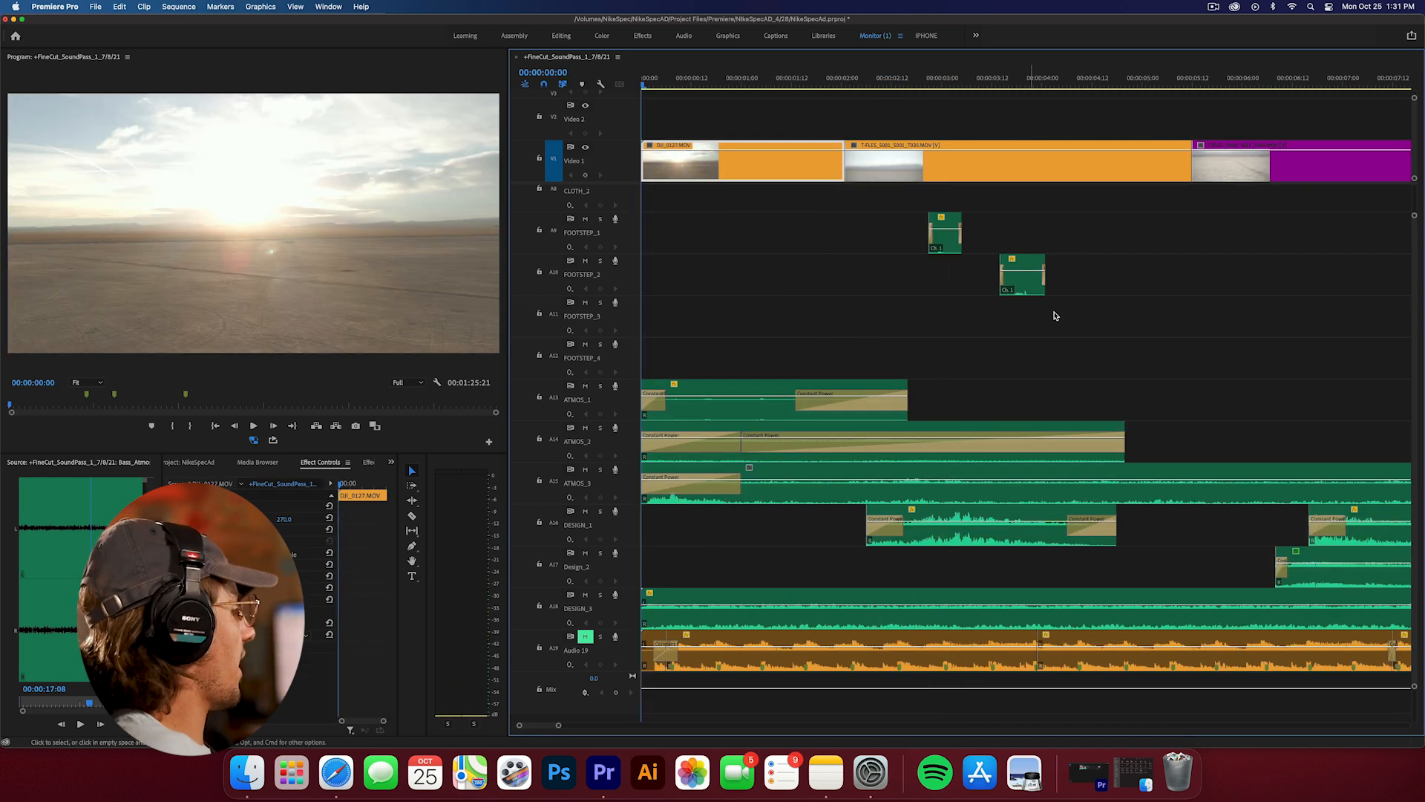
{"action": "key", "text": "grave"}
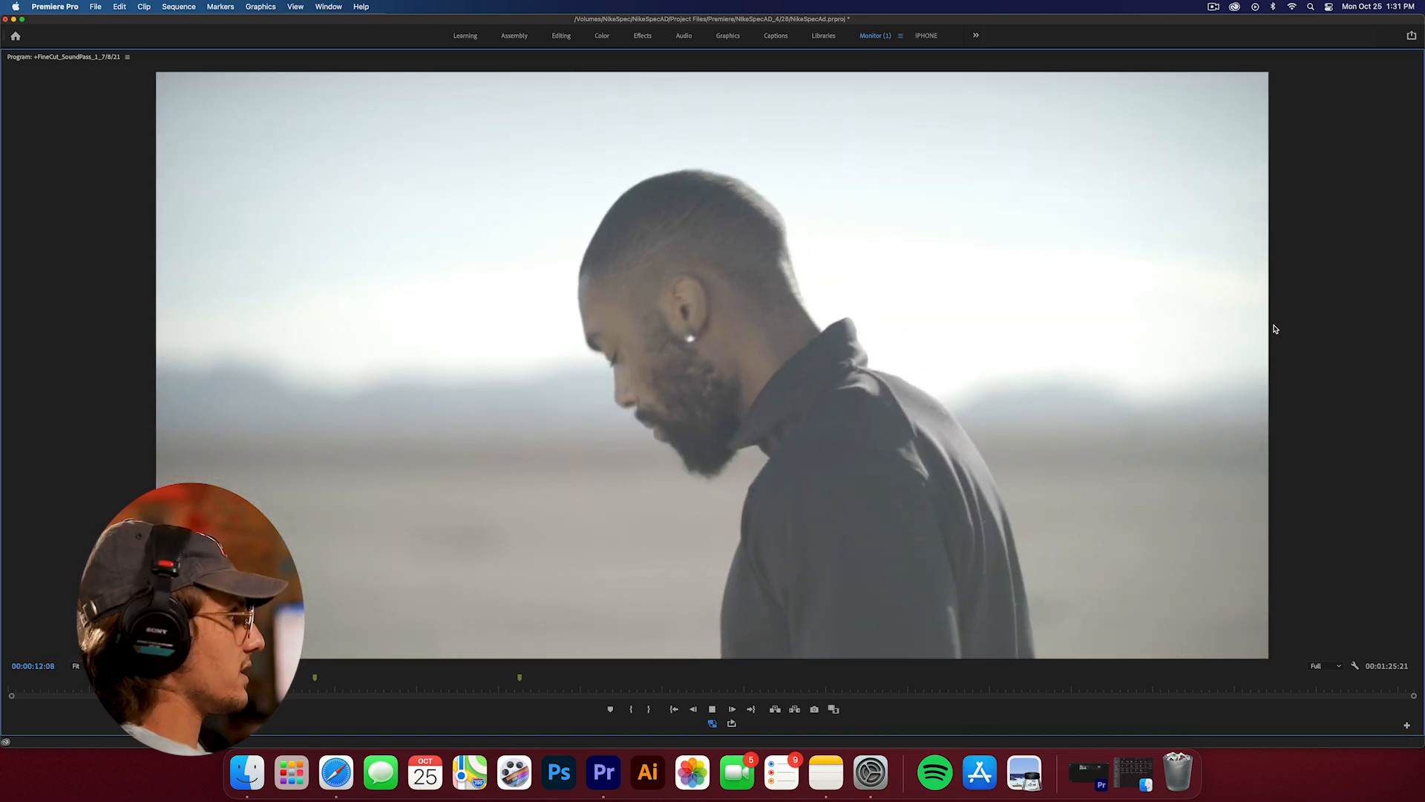
{"action": "key", "text": "space"}
{"action": "key", "text": "grave"}
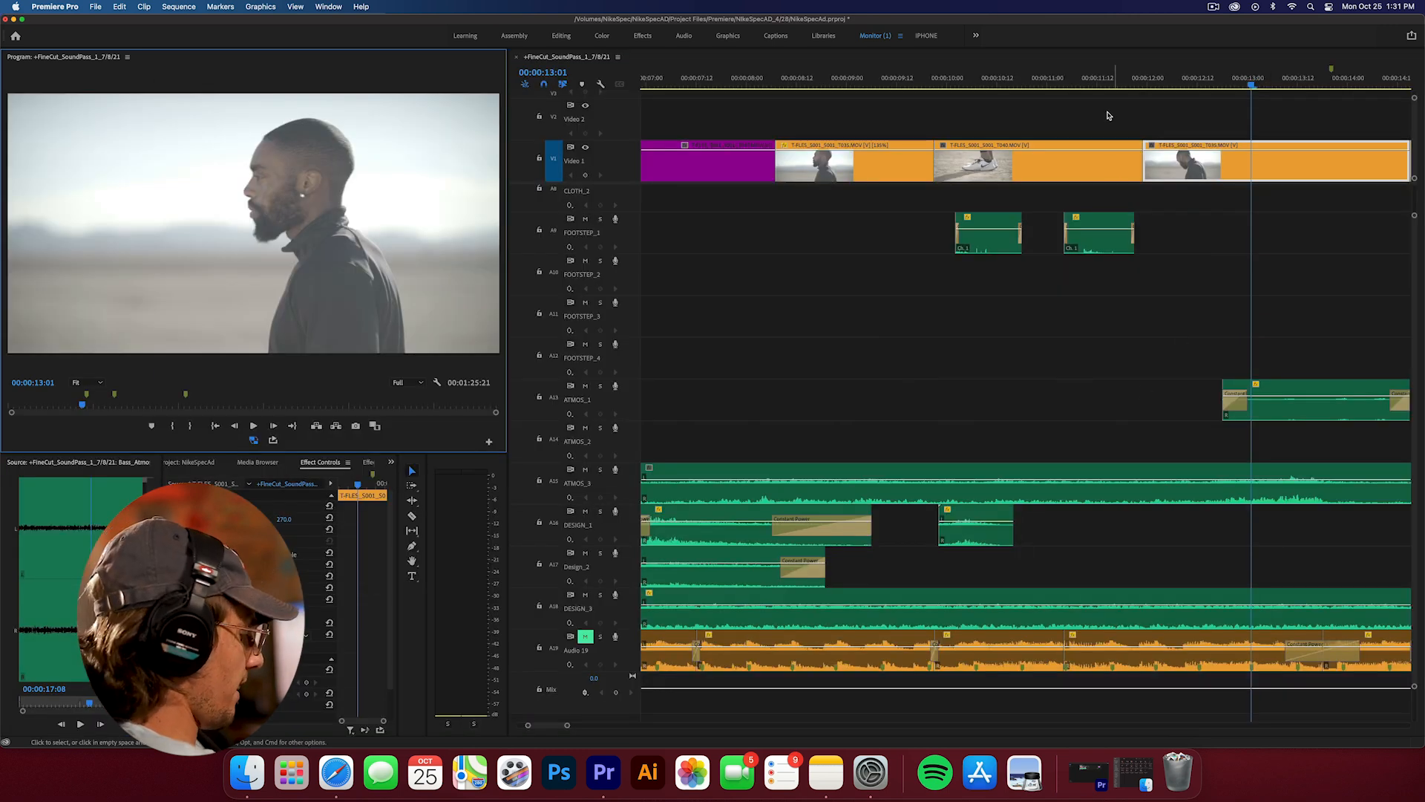
- Duplicate the shoe-shot whoosh on DESIGN_1 to the second footstep at 00:00:11:07, apply Reverse Speed at 100%, and play it
{"action": "left_click", "coordinate": [1076, 82]}
{"action": "left_click_drag", "start_coordinate": [961, 538], "coordinate": [1089, 544]}
{"action": "key", "text": "super+z"}
{"action": "left_click_drag", "start_coordinate": [983, 540], "coordinate": [1079, 546]}
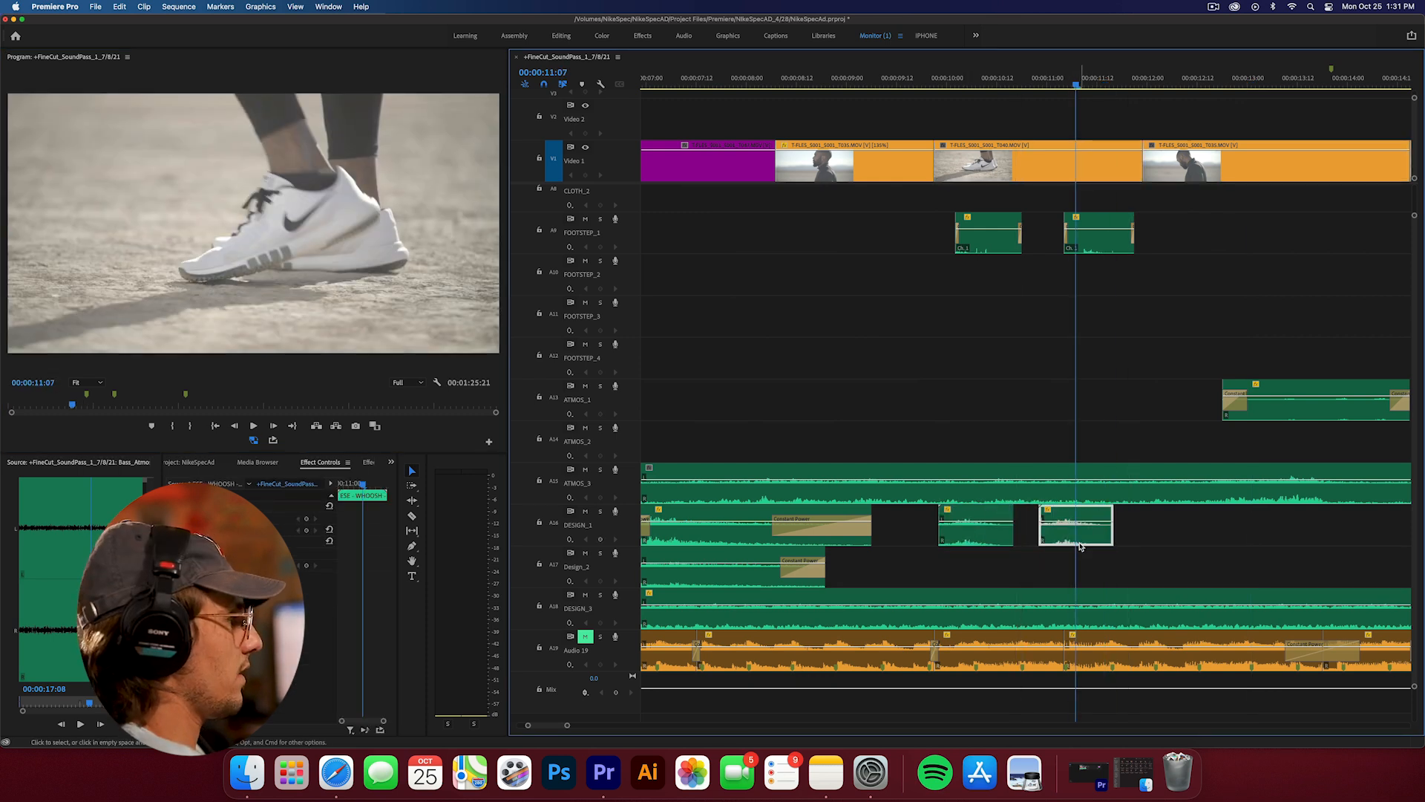
{"action": "key", "text": "super+r"}
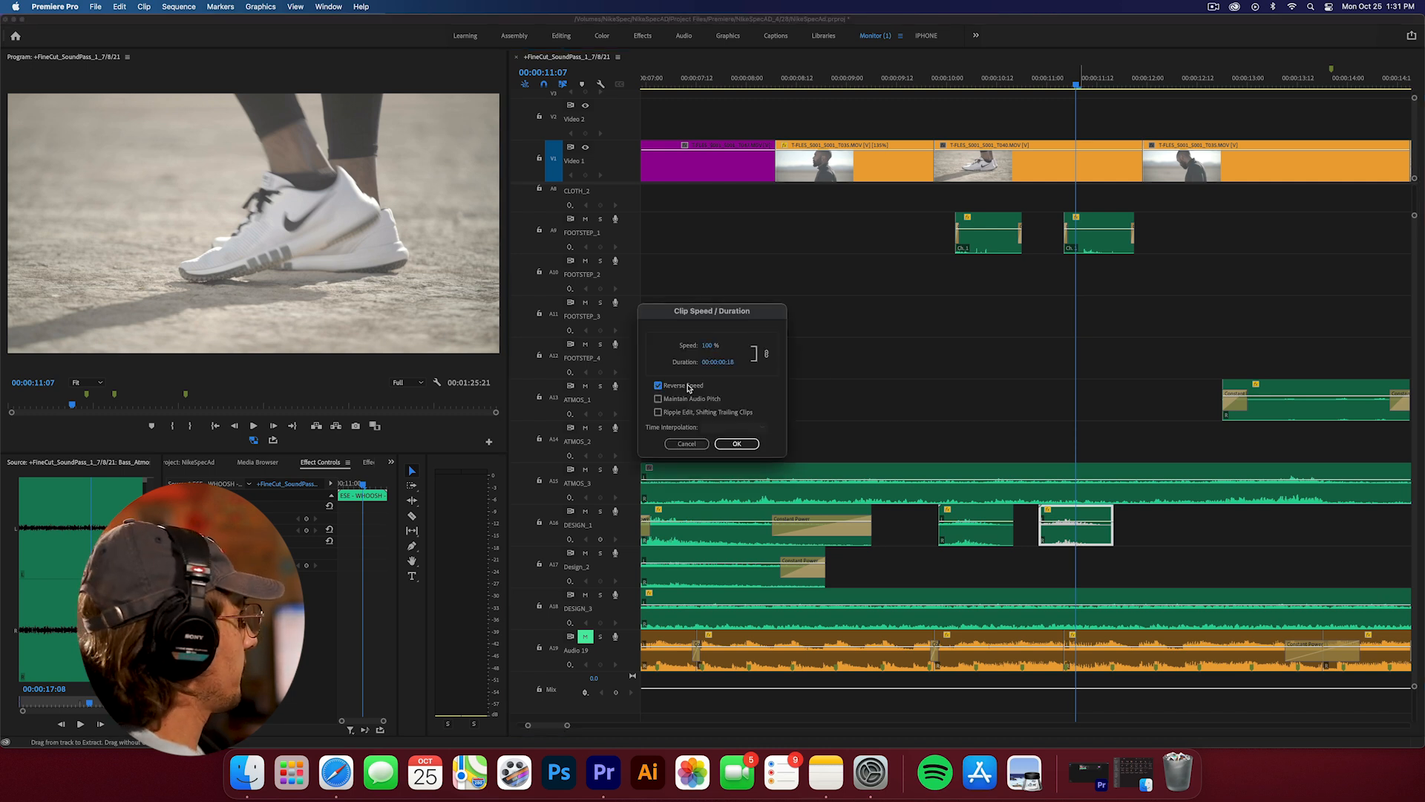
{"action": "left_click", "coordinate": [736, 444]}
{"action": "key", "text": "space"}
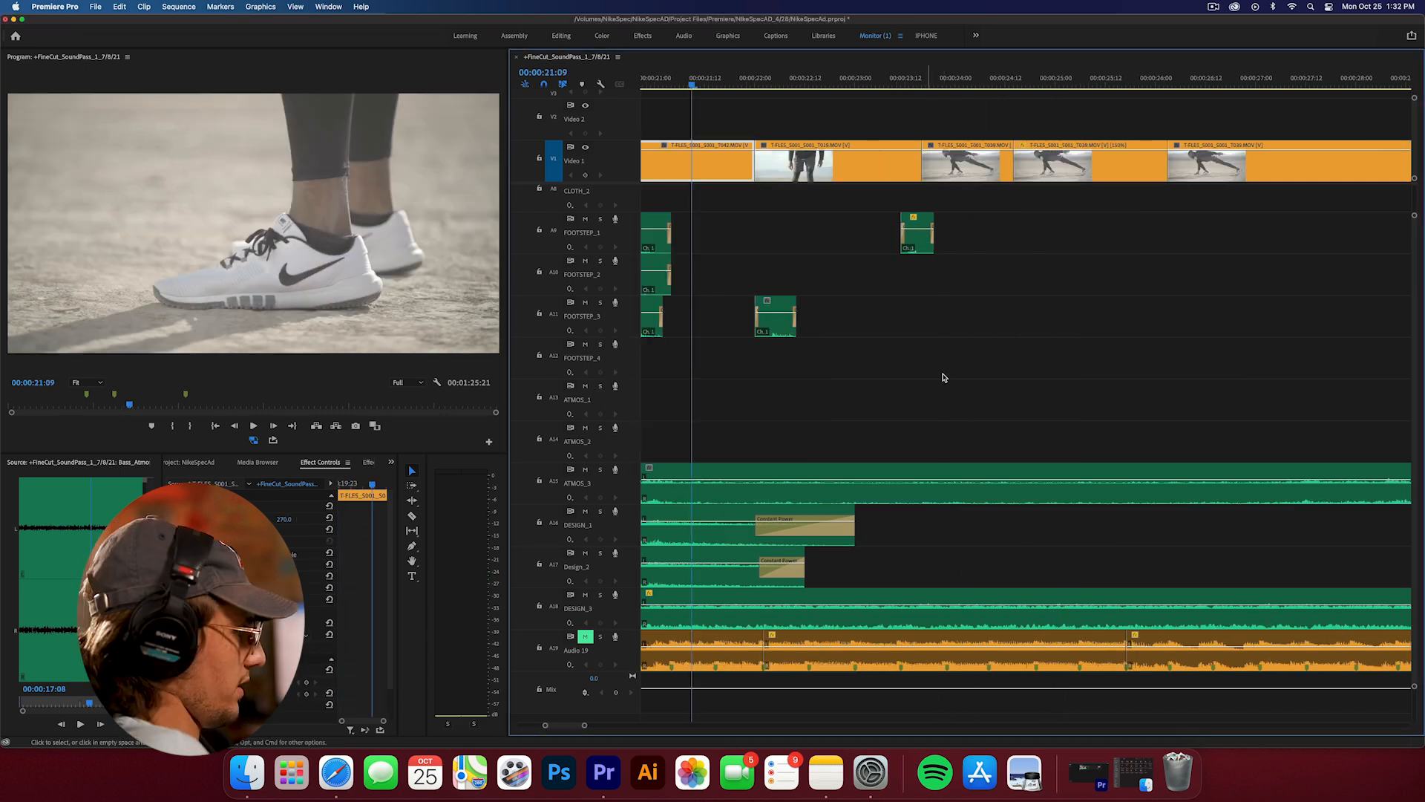
- Add an audio track named DESIGN_4 below the design tracks and move the long bass atmosphere clip onto it
{"action": "left_click", "coordinate": [935, 382]}
{"action": "key", "text": "minus"}
{"action": "key", "text": "minus"}
{"action": "key", "text": "equal"}
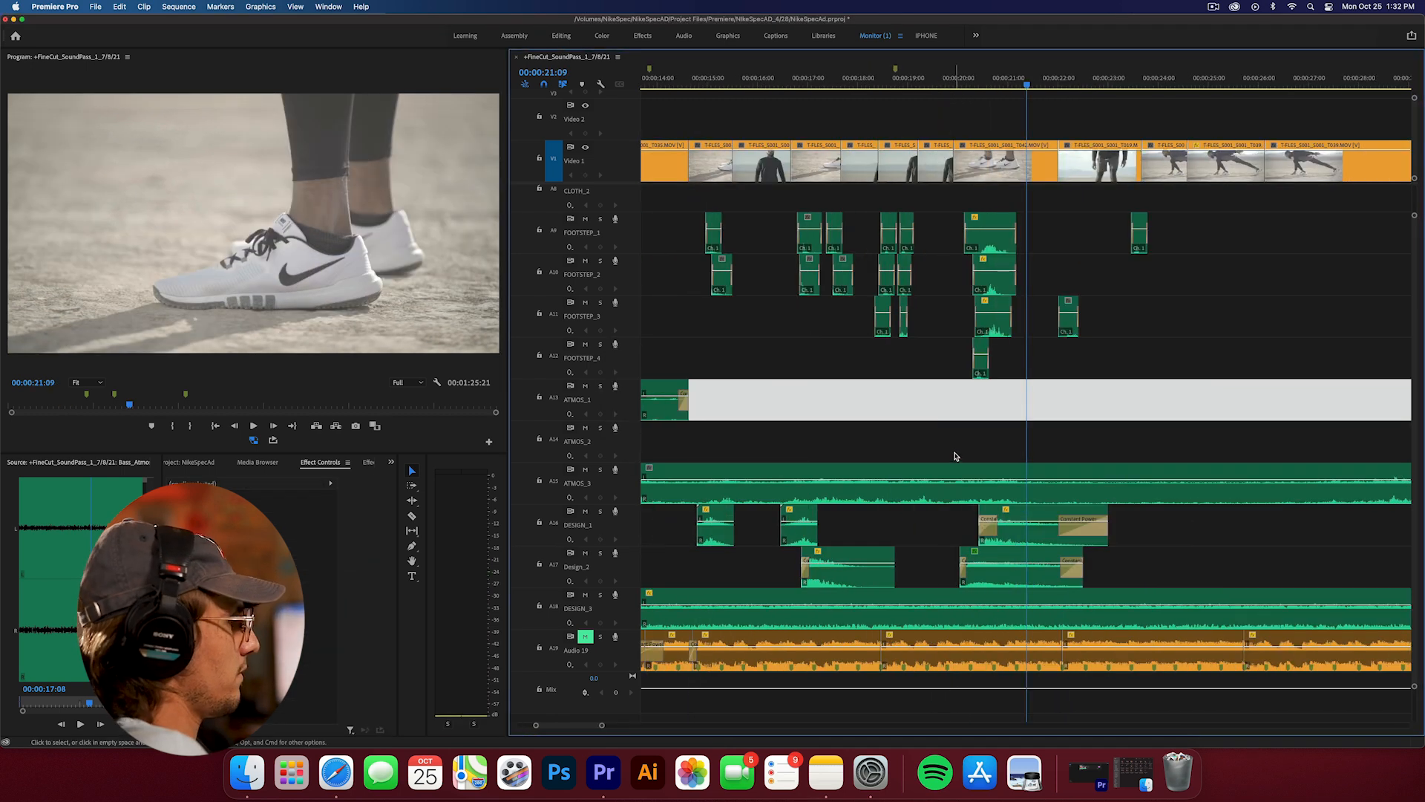
{"action": "right_click", "coordinate": [620, 602]}
{"action": "left_click", "coordinate": [645, 625]}
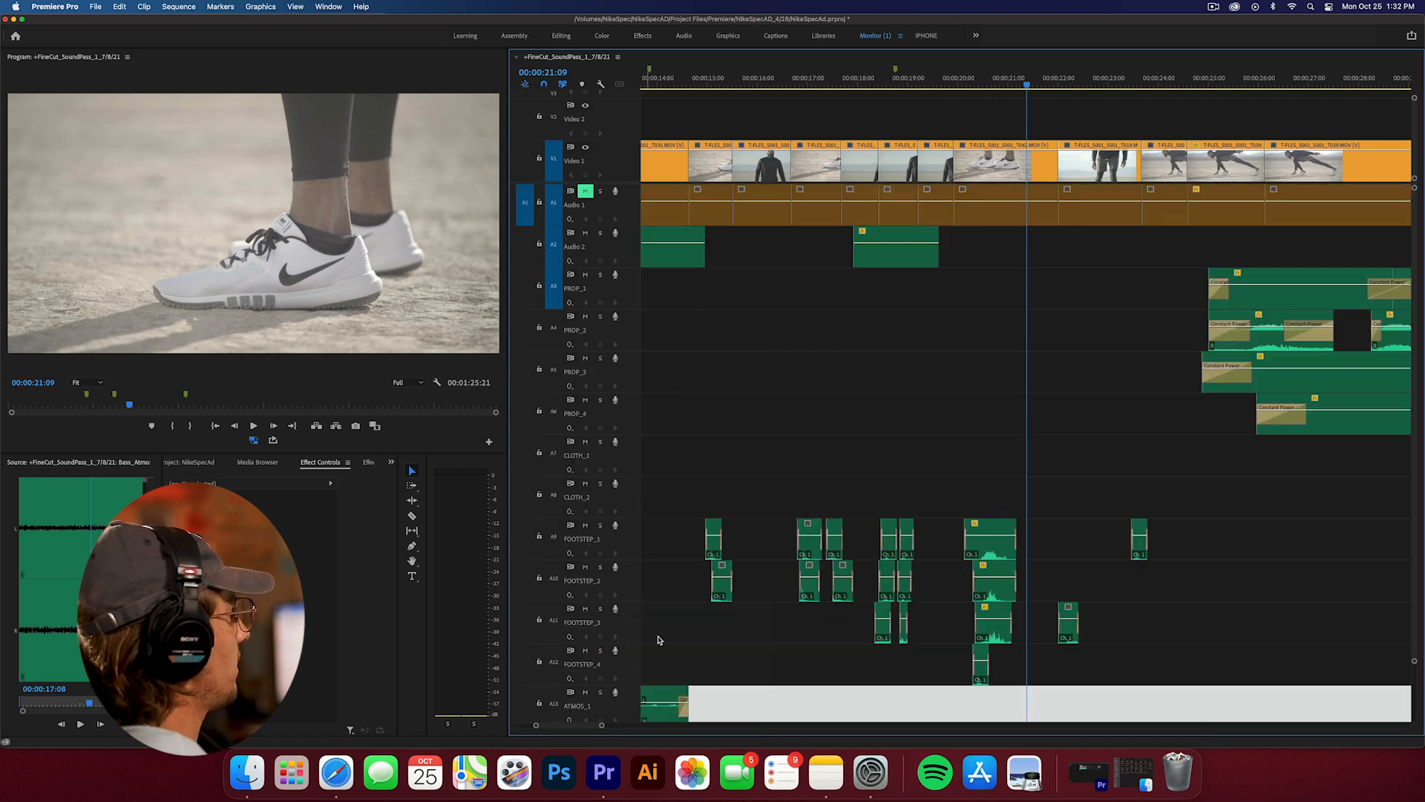
{"action": "right_click", "coordinate": [588, 601]}
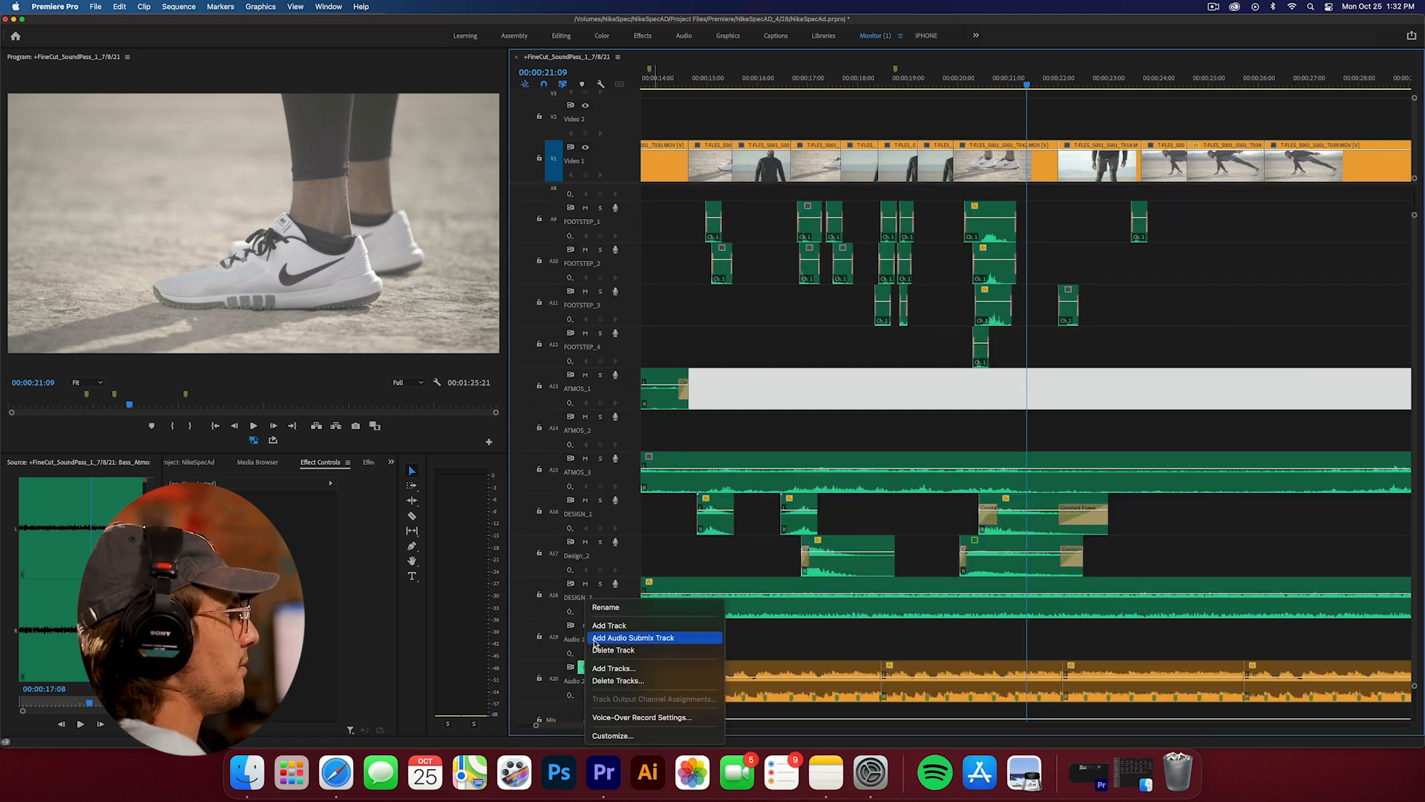
{"action": "left_click", "coordinate": [620, 608]}
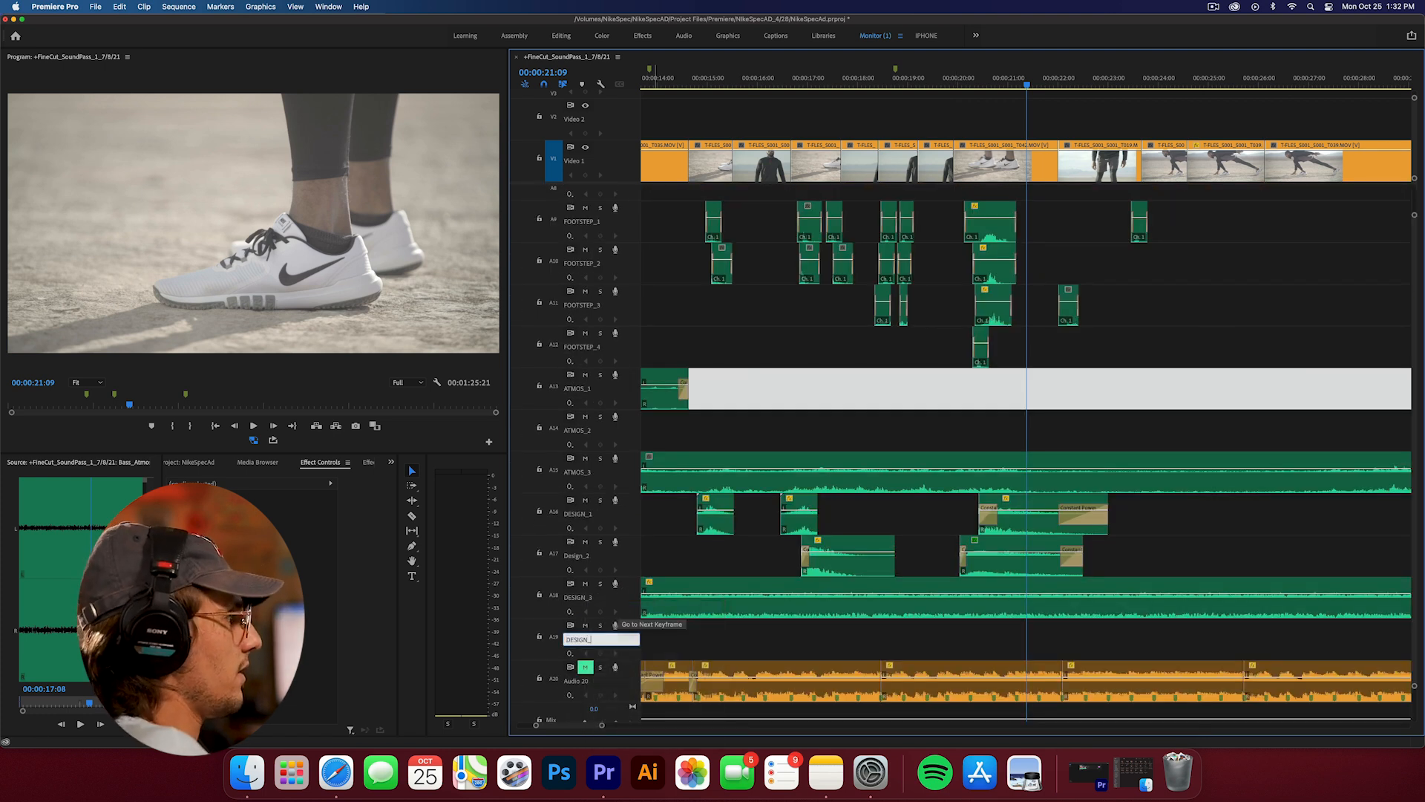
{"action": "left_click_drag", "start_coordinate": [814, 90], "coordinate": [832, 570]}
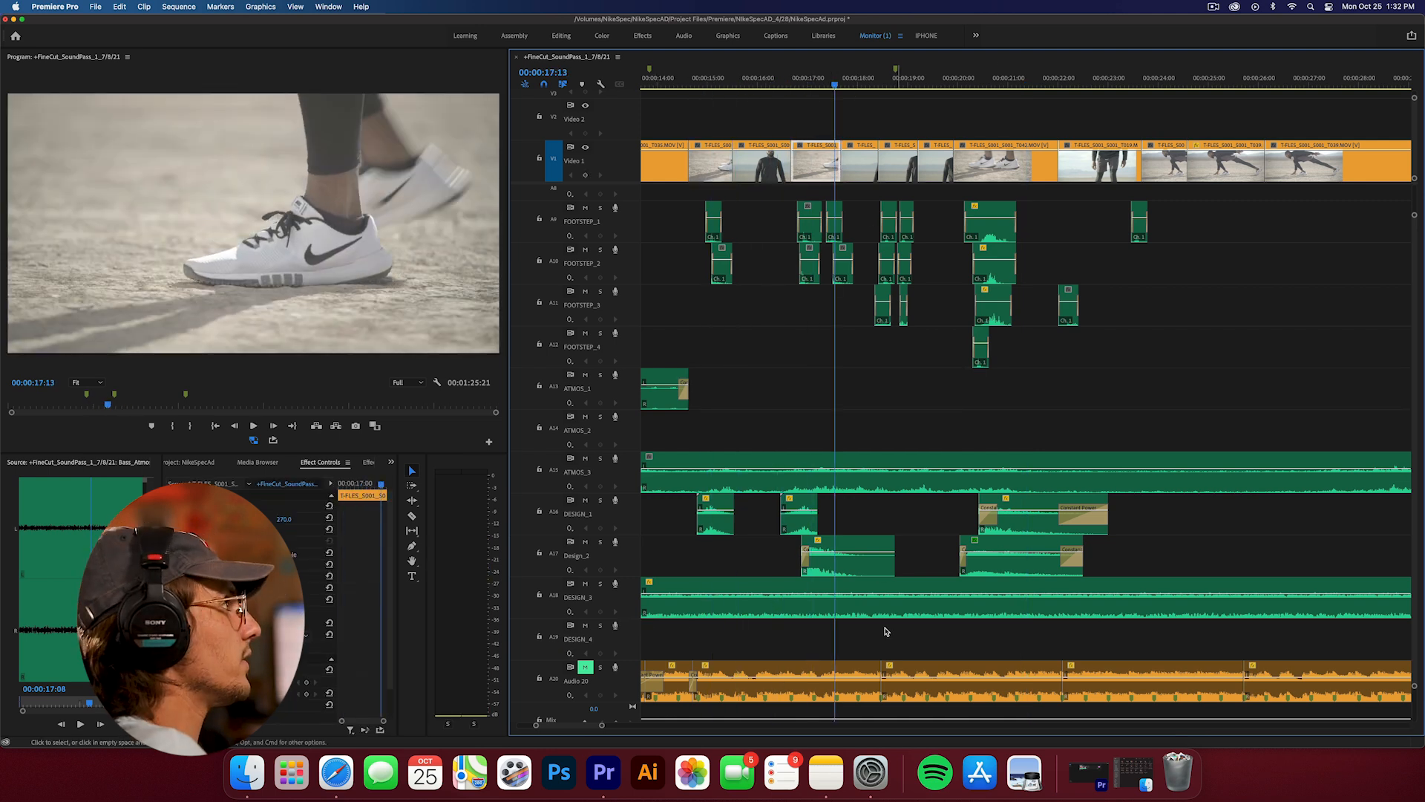
{"action": "left_click_drag", "start_coordinate": [878, 615], "coordinate": [879, 657]}
- Copy the Design_2 impact onto DESIGN_3 under the shoe shot near 00:00:21:00 and play the shot twice
{"action": "left_click_drag", "start_coordinate": [842, 562], "coordinate": [1025, 587]}
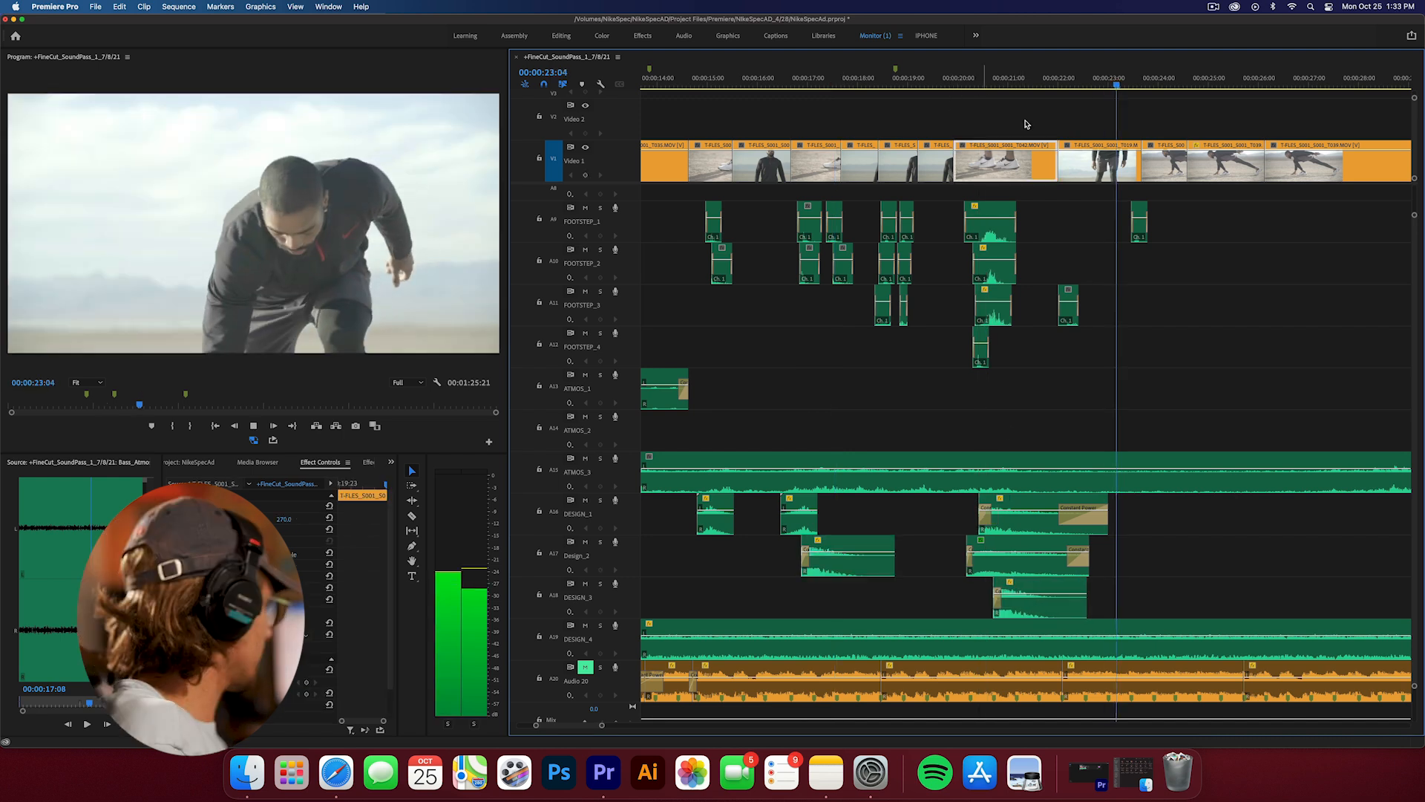
{"action": "key", "text": "space"}
{"action": "left_click_drag", "start_coordinate": [995, 80], "coordinate": [987, 80]}
{"action": "key", "text": "space"}
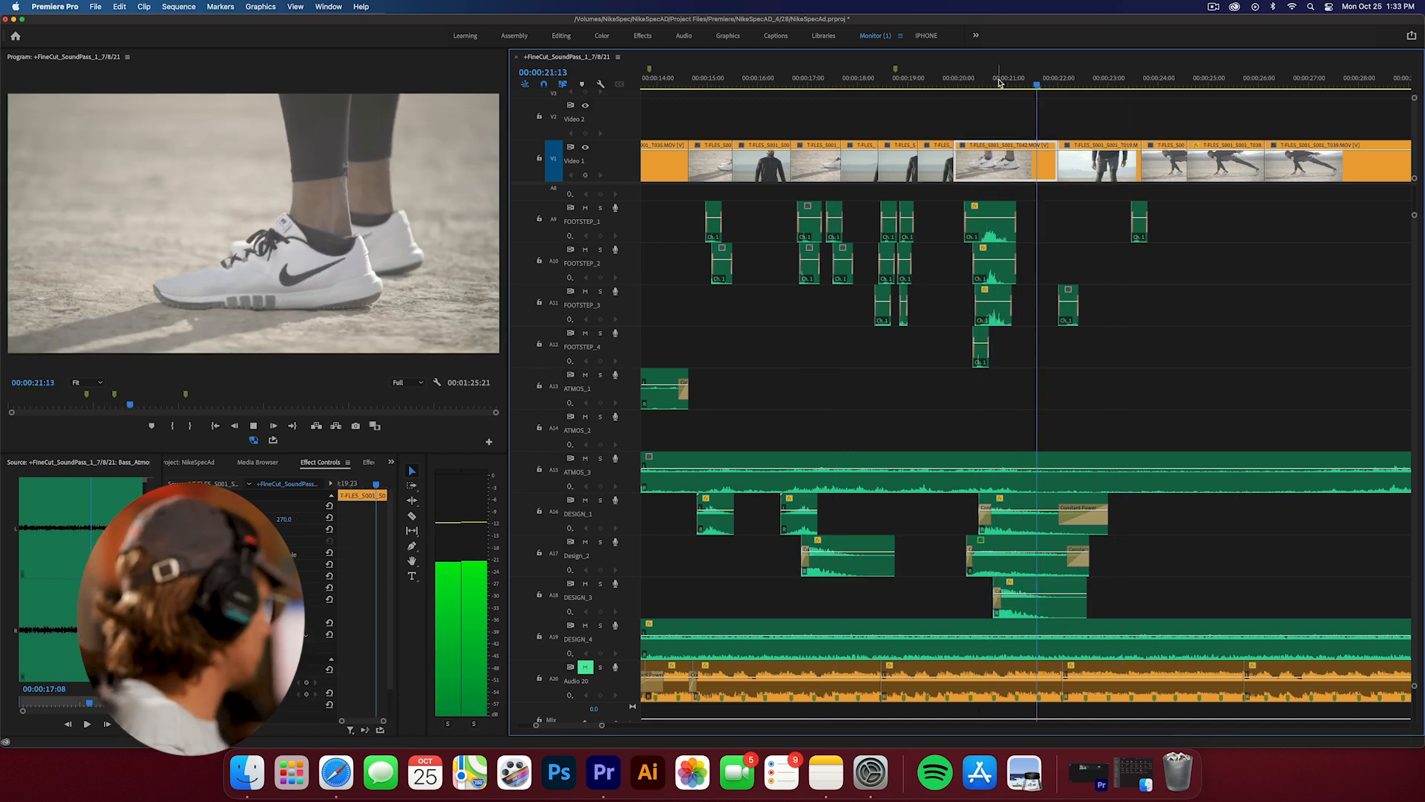
{"action": "key", "text": "space"}
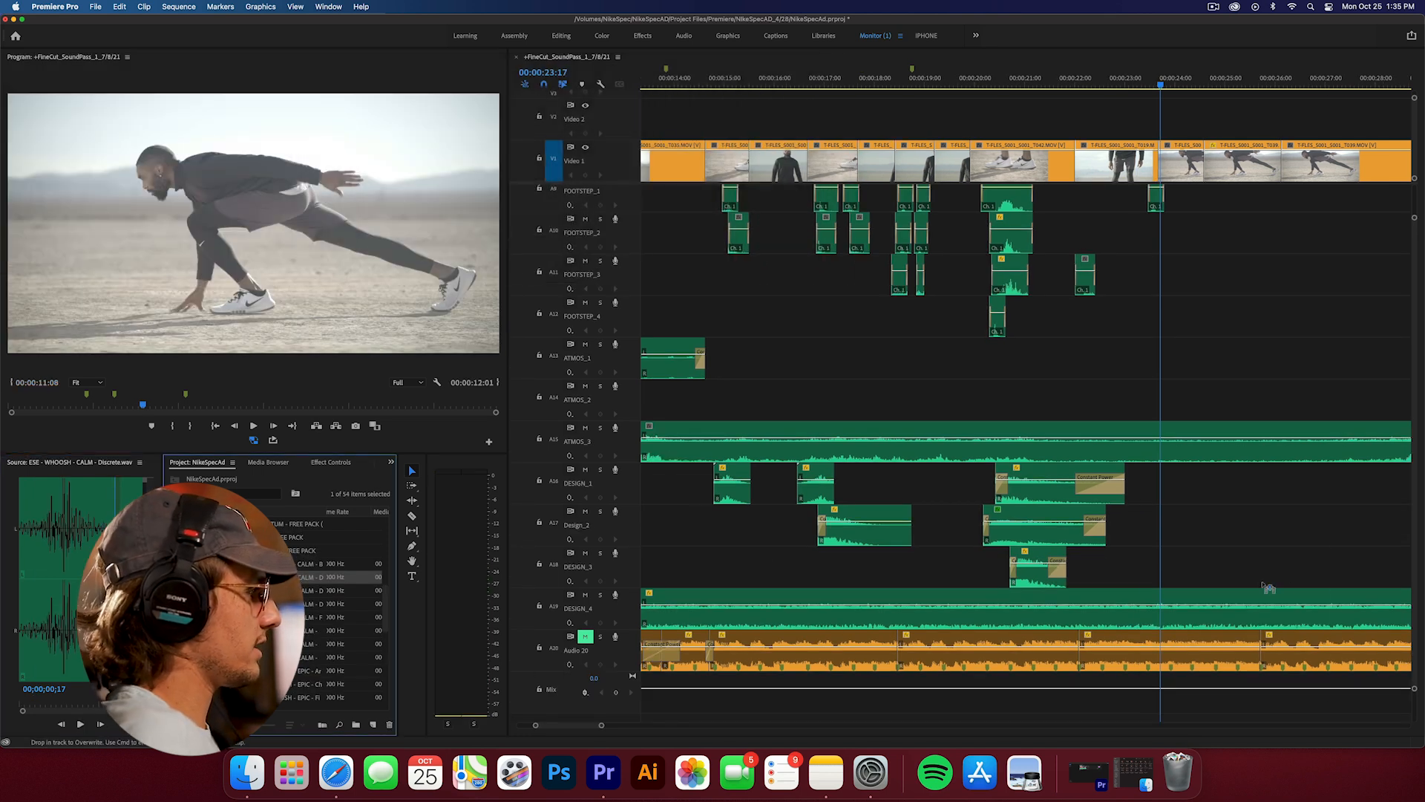
- Place ESE - WHOOSH - CALM - Discrete.wav on DESIGN_3 at about 00:00:22:00 and apply its clip speed and duration settings
{"action": "left_click_drag", "start_coordinate": [312, 577], "coordinate": [1106, 576]}
{"action": "key", "text": "super+r"}
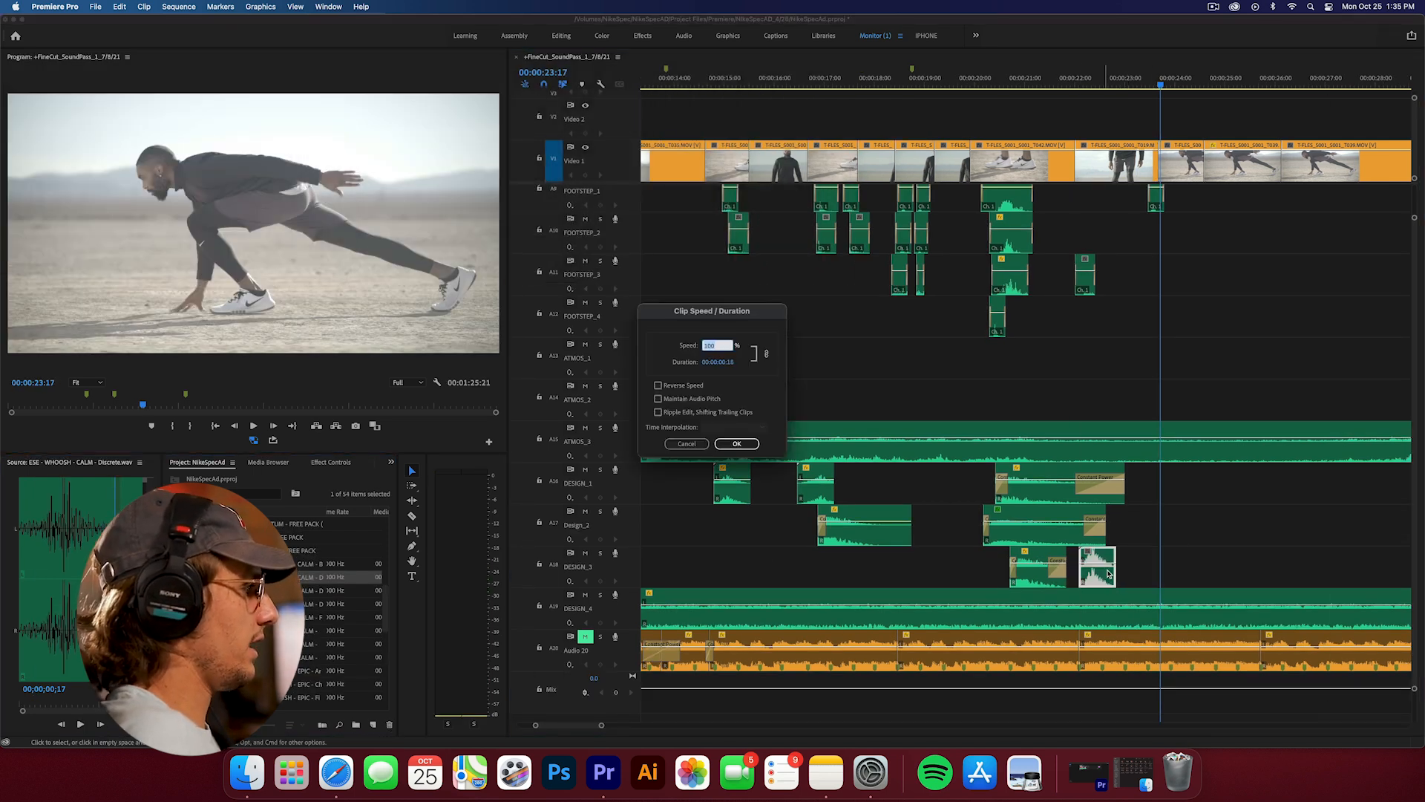
{"action": "key", "text": "Return"}
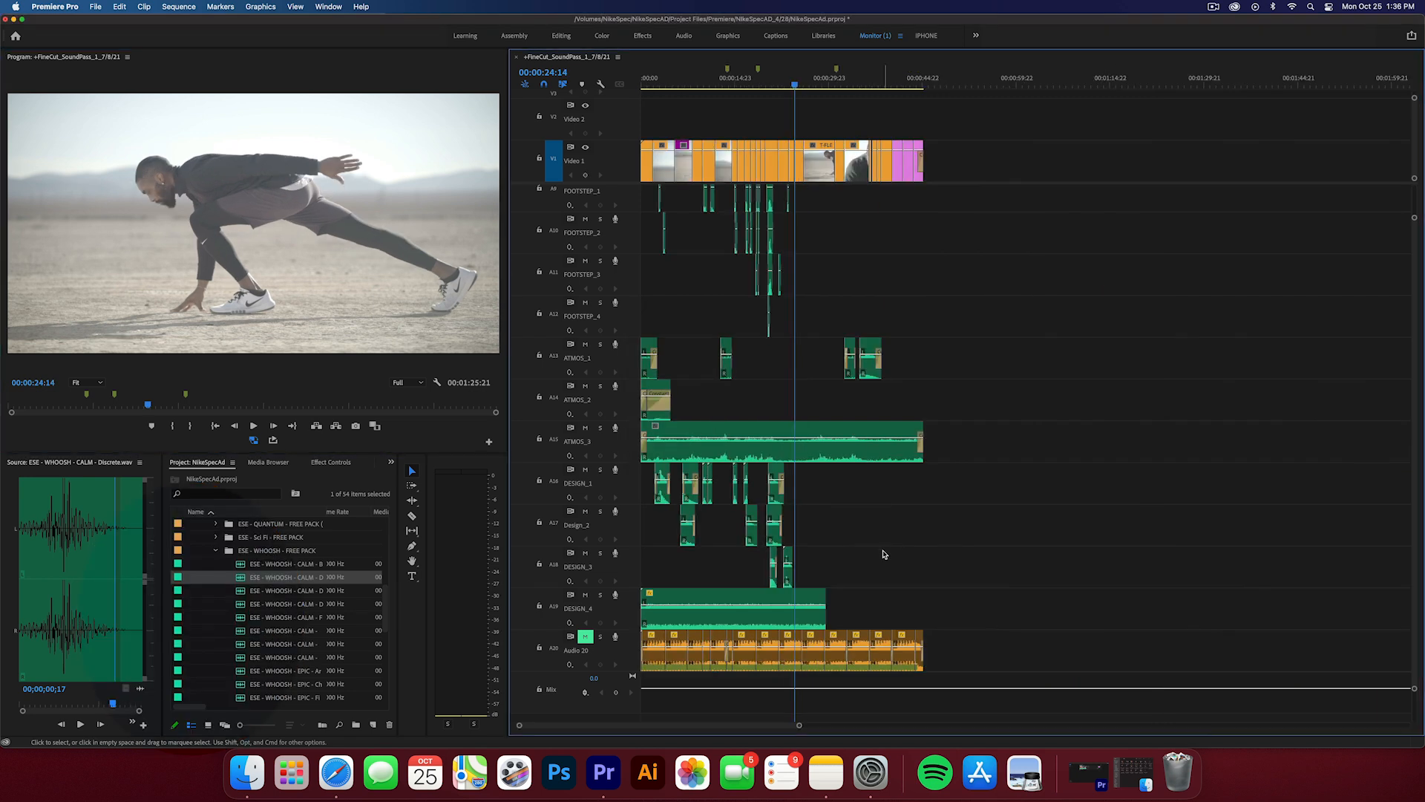
- Play the whoosh and impact around the starting-pose shot near 00:00:24:00, and the edit through the face close-up at 00:00:33:19
{"action": "scroll", "coordinate": [874, 554], "scroll_direction": "up", "scroll_amount": 5}
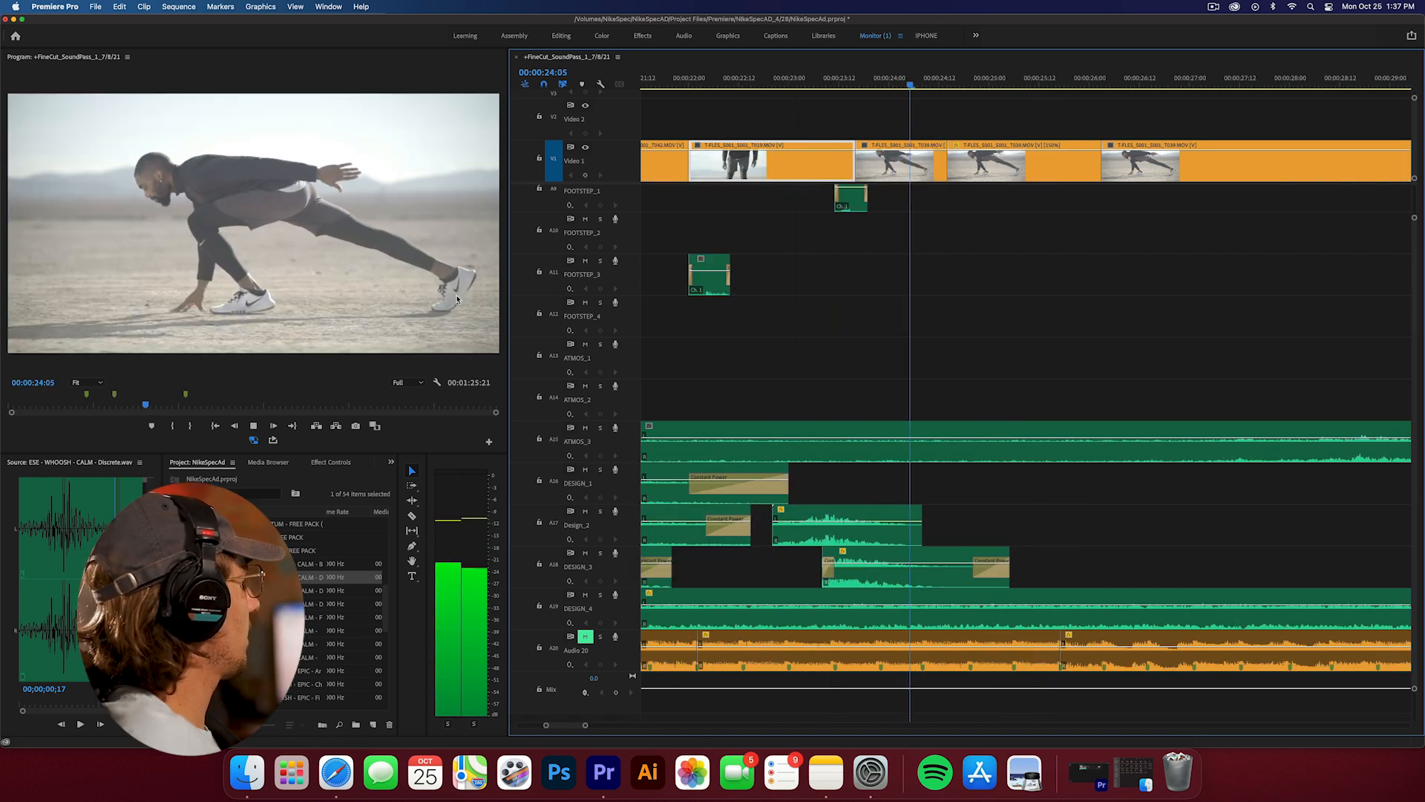
{"action": "key", "text": "space"}
{"action": "left_click_drag", "start_coordinate": [1030, 100], "coordinate": [833, 87]}
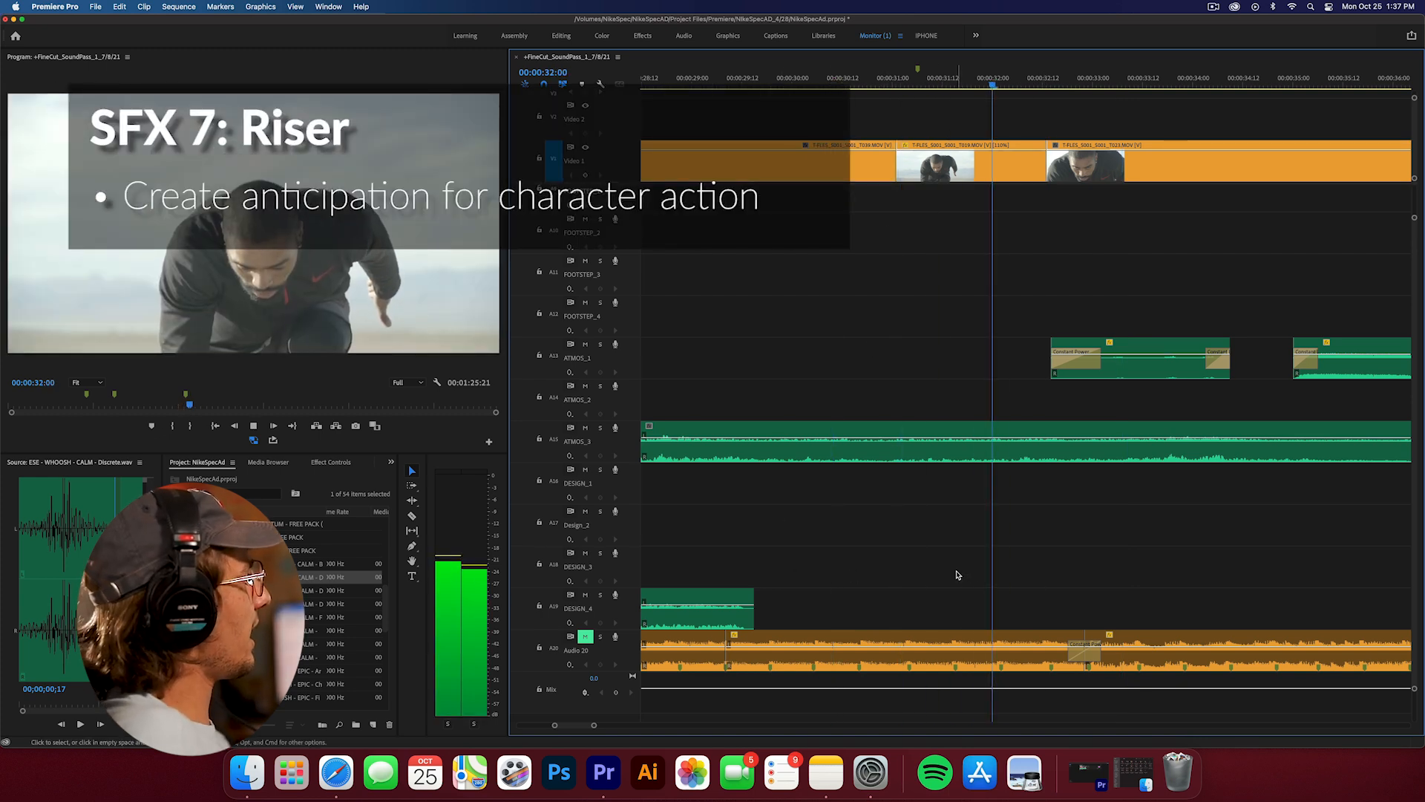
{"action": "key", "text": "space"}
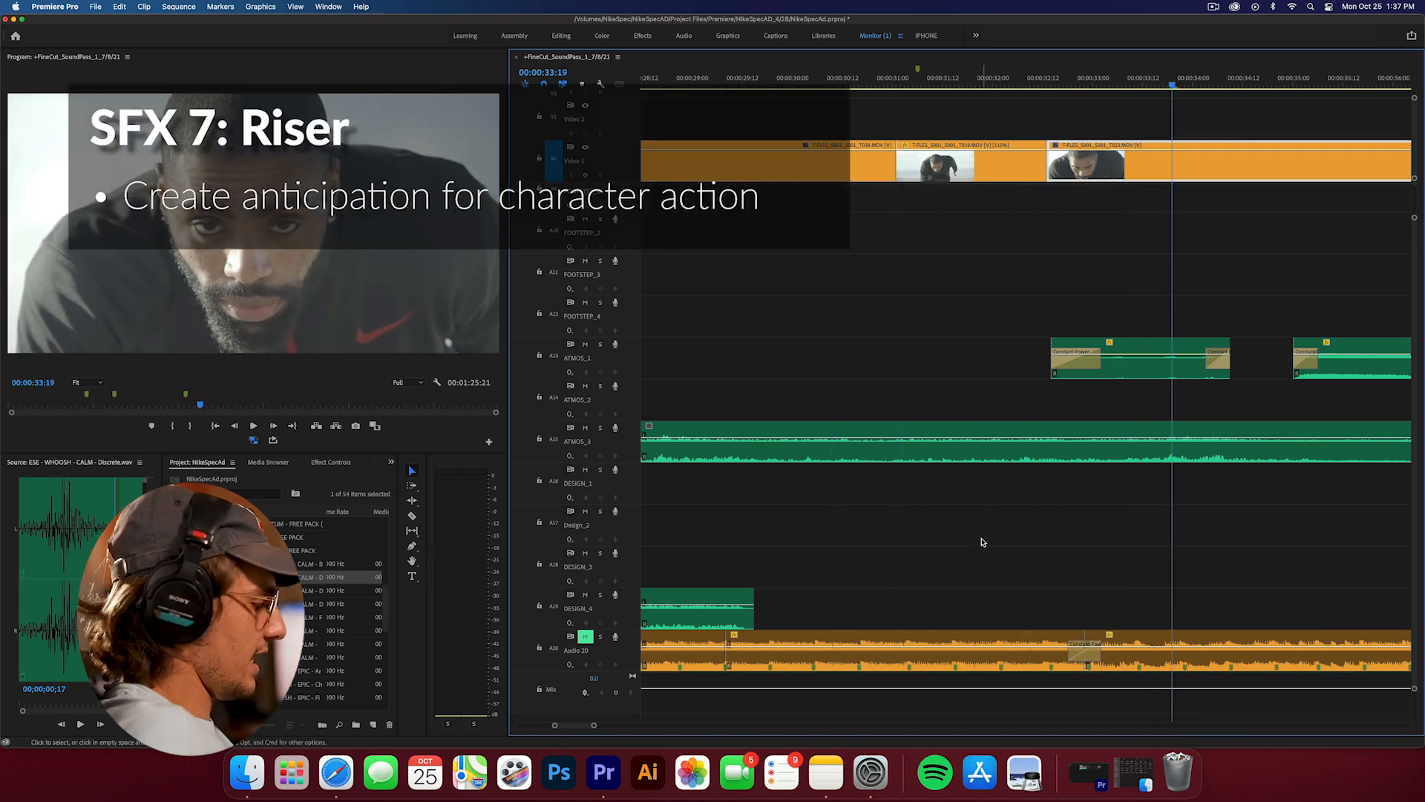
- Copy the Design_2 whoosh and DESIGN_3 impact pair to the face close-up cut at about 00:00:32:12 and play it
{"action": "key", "text": "minus"}
{"action": "key", "text": "minus"}
{"action": "left_click_drag", "start_coordinate": [778, 532], "coordinate": [1023, 530], "text": "alt"}
{"action": "left_click", "coordinate": [989, 87]}
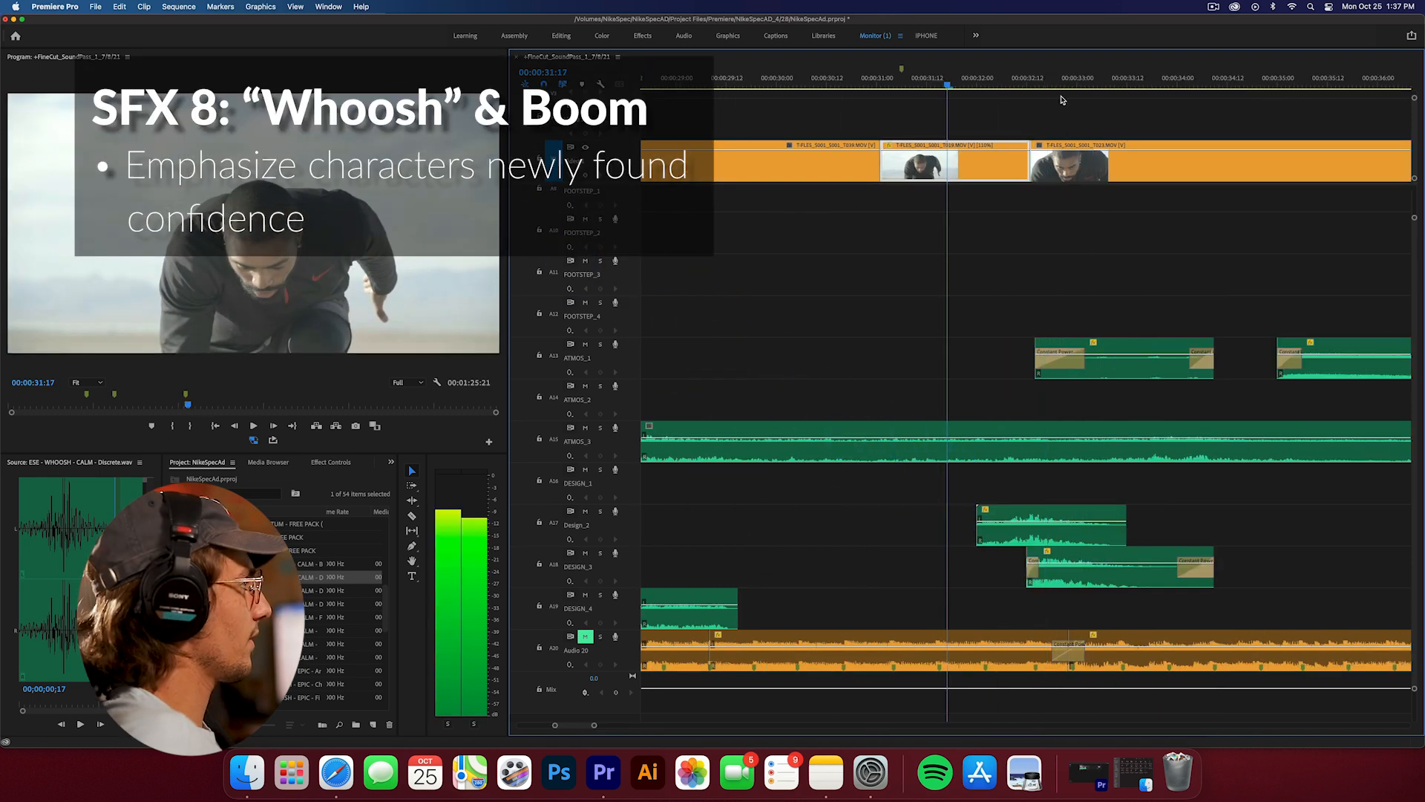
{"action": "key", "text": "space"}
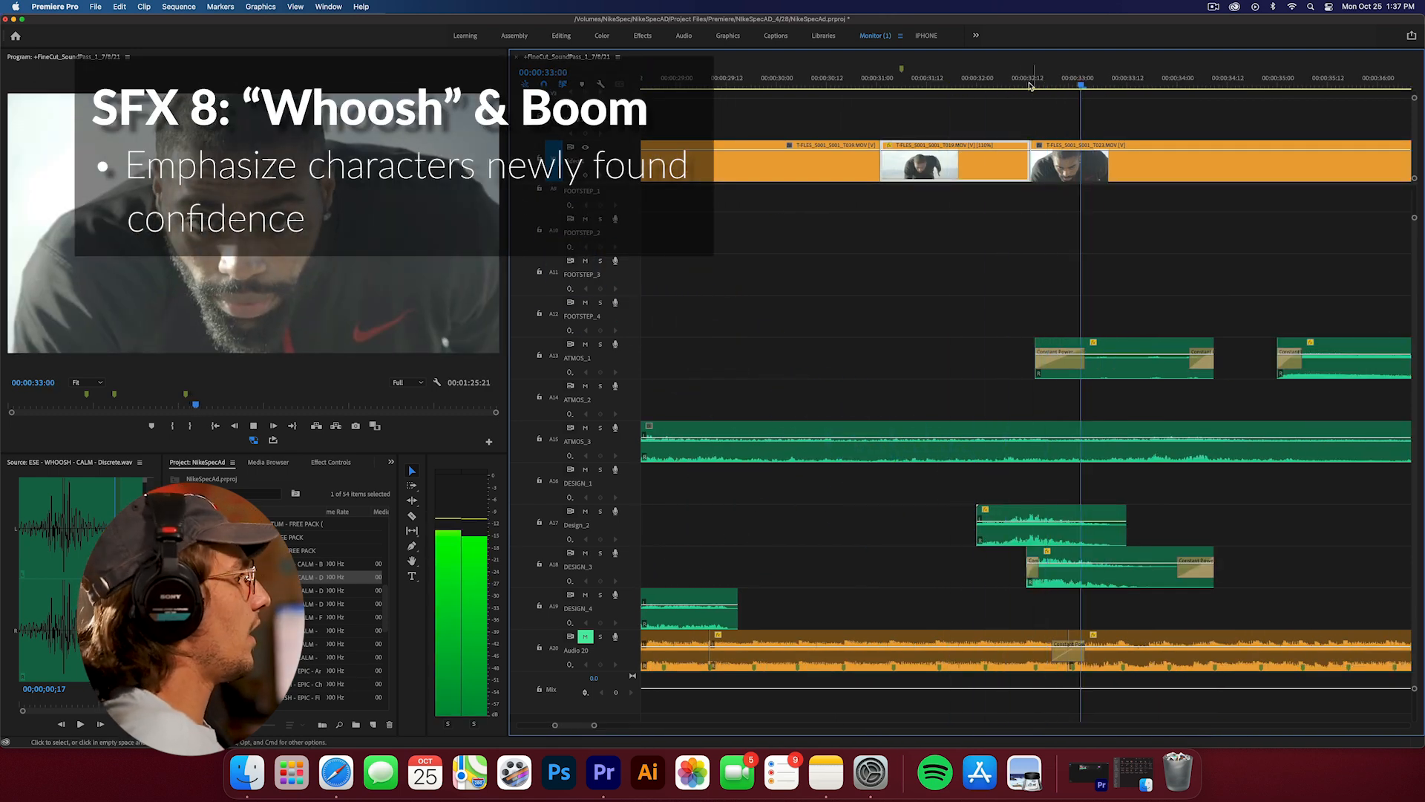
{"action": "key", "text": "space"}
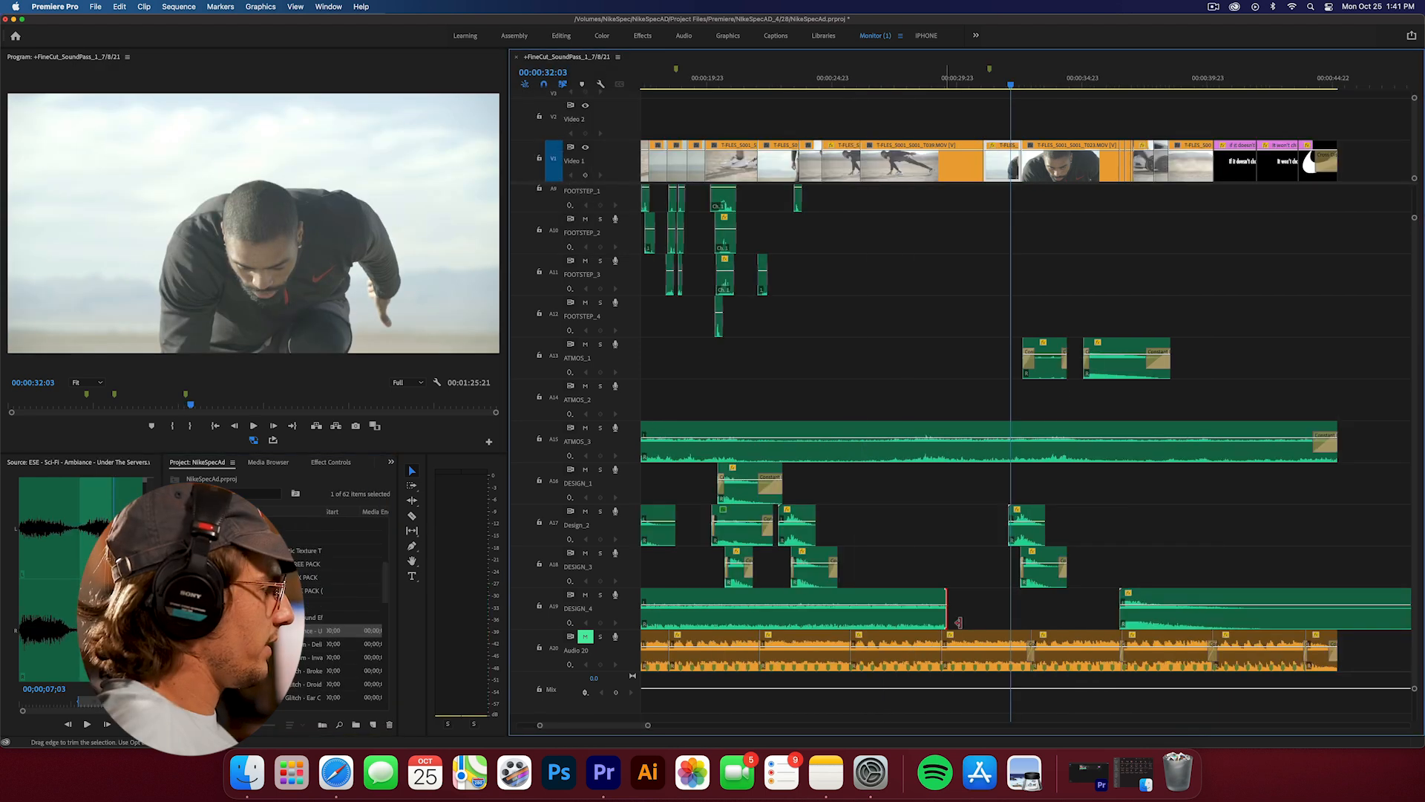
- Extend the DESIGN_4 bass atmosphere by duplicating the clip and joining the copy to the end of the original
{"action": "left_click_drag", "start_coordinate": [947, 622], "coordinate": [1000, 621]}
{"action": "left_click_drag", "start_coordinate": [903, 621], "coordinate": [994, 609]}
{"action": "scroll", "coordinate": [997, 606], "scroll_direction": "up", "scroll_amount": 8}
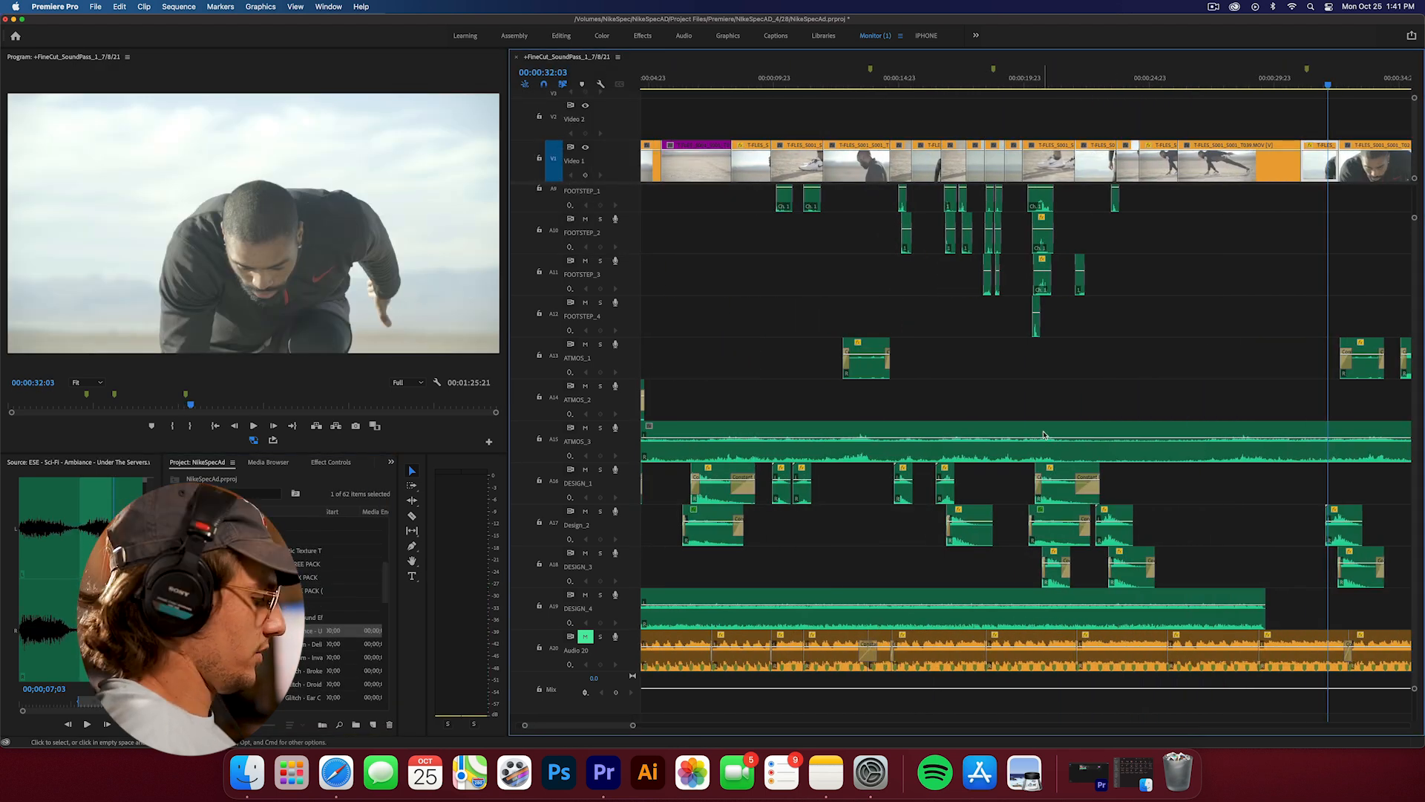
{"action": "key", "text": "minus"}
{"action": "key", "text": "minus"}
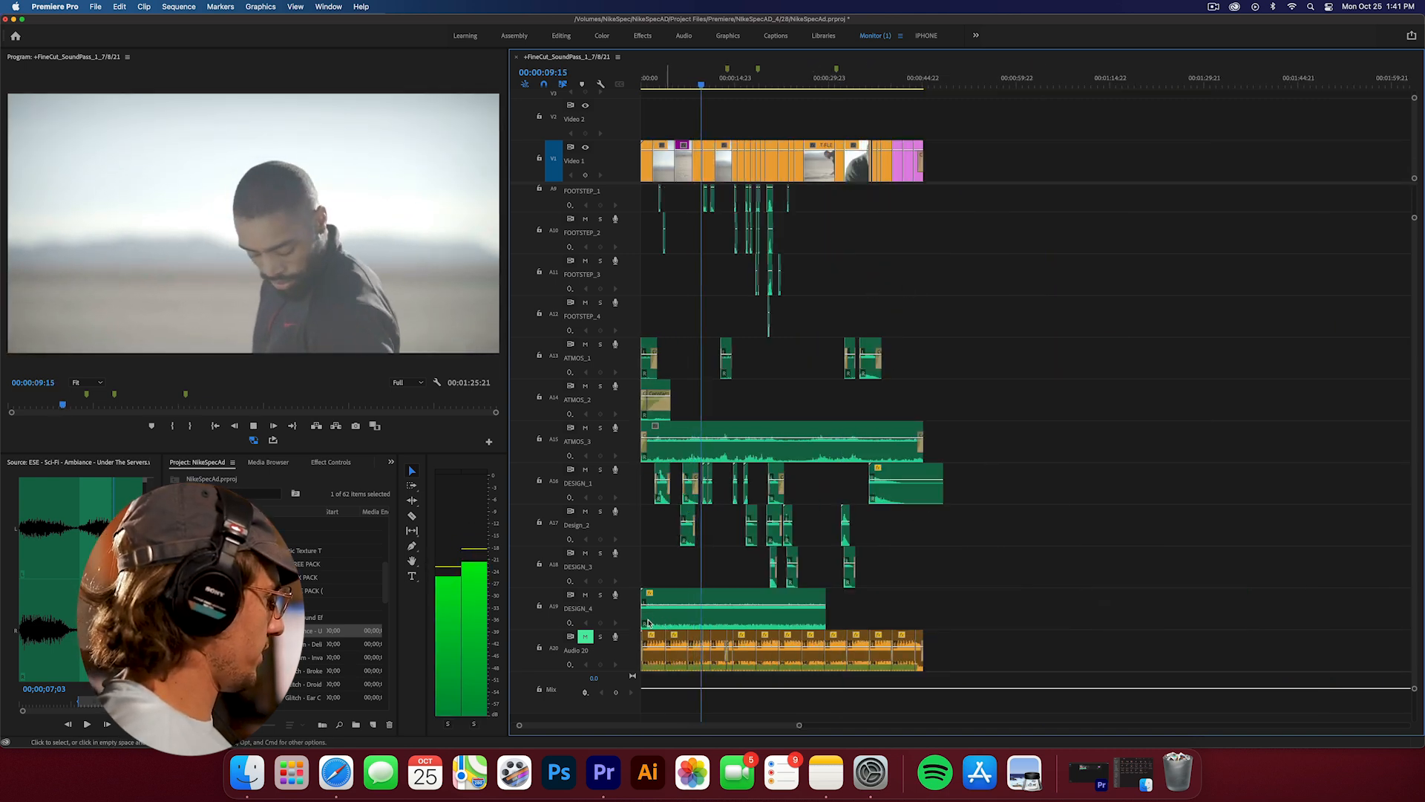
{"action": "left_click_drag", "start_coordinate": [656, 614], "coordinate": [922, 619], "text": "alt"}
{"action": "left_click_drag", "start_coordinate": [1087, 619], "coordinate": [924, 617]}
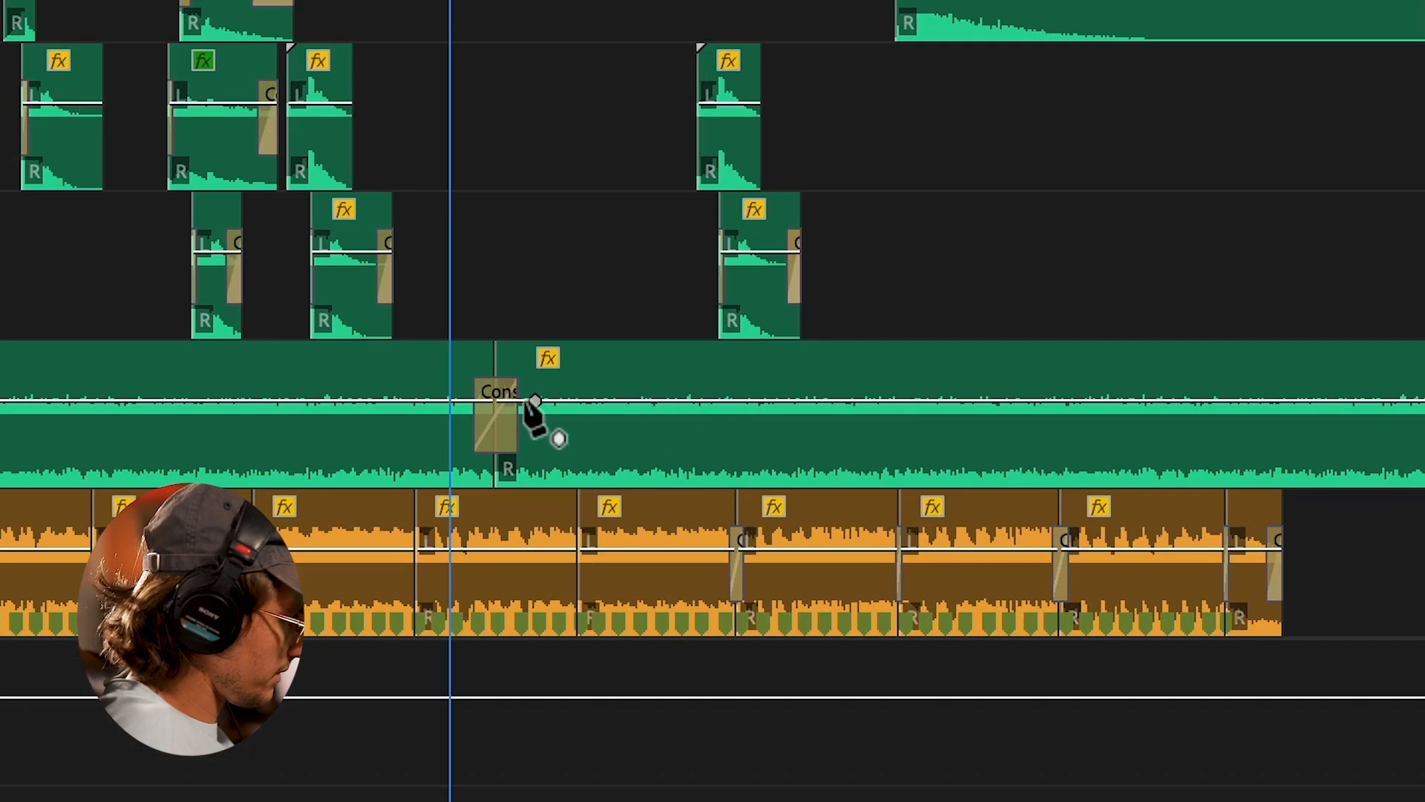
- Keyframe the second DESIGN_4 atmosphere clip's volume to ramp up towards the face close-up and drop right after the peak
{"action": "left_click", "coordinate": [534, 400]}
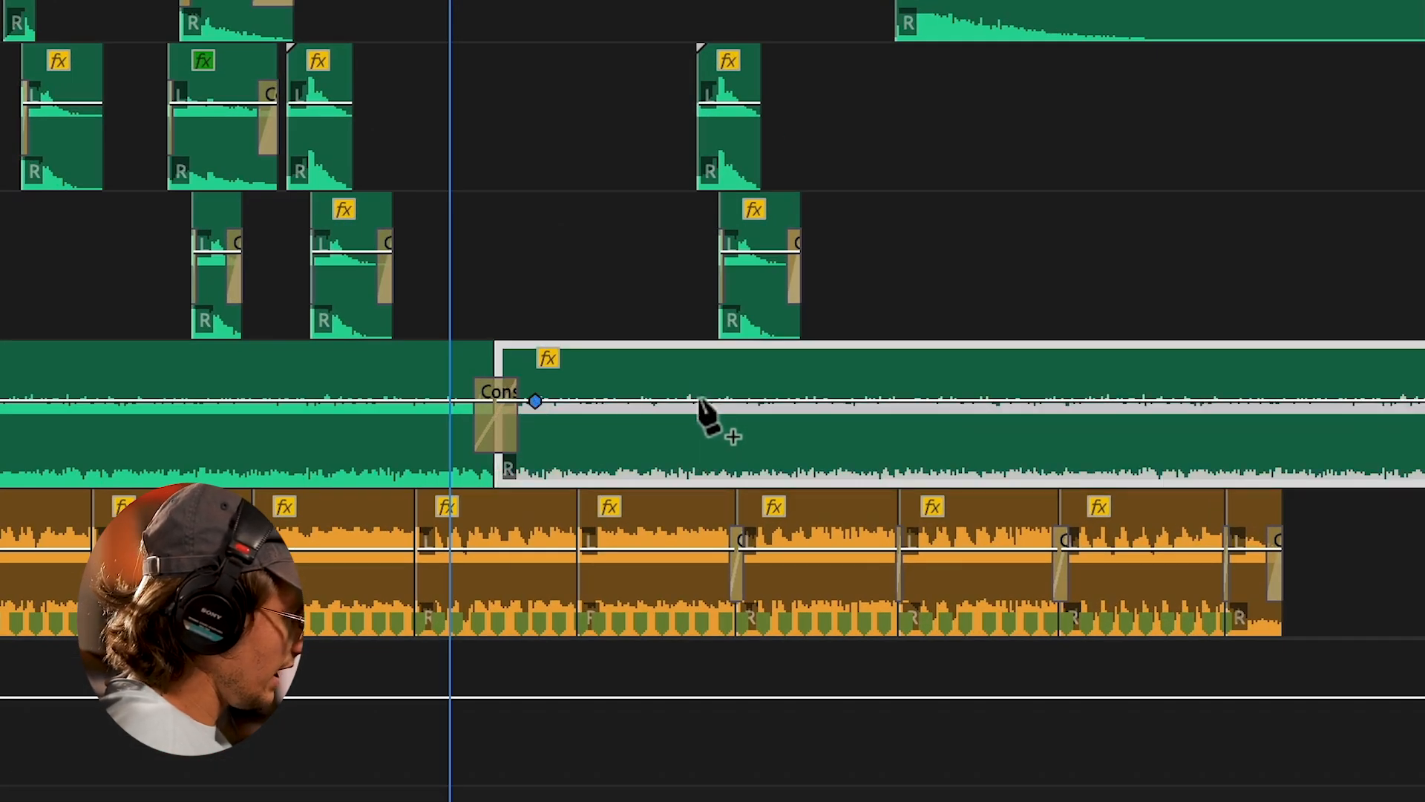
{"action": "left_click_drag", "start_coordinate": [701, 402], "coordinate": [704, 381]}
{"action": "key", "text": "space"}
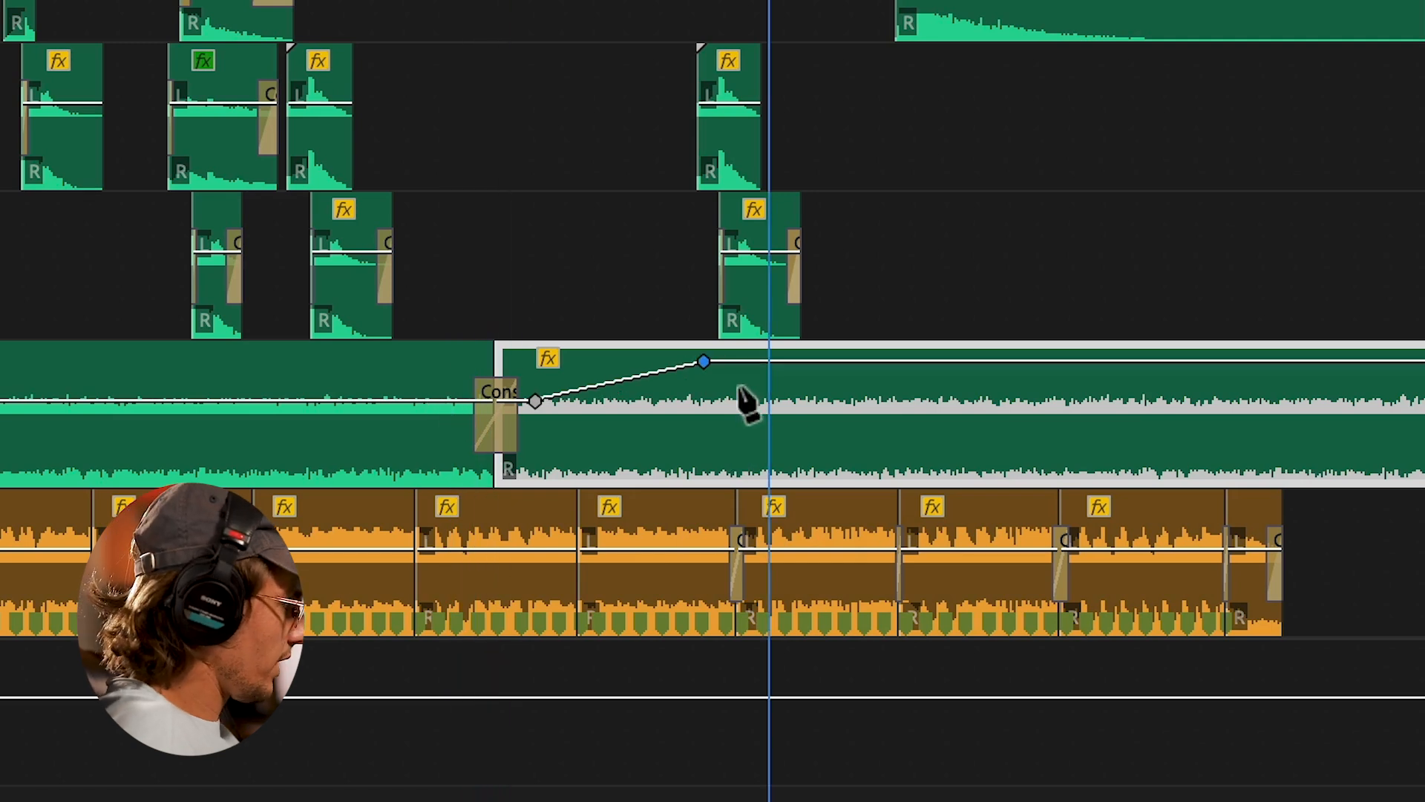
{"action": "left_click", "coordinate": [731, 362]}
{"action": "left_click_drag", "start_coordinate": [751, 361], "coordinate": [757, 407]}
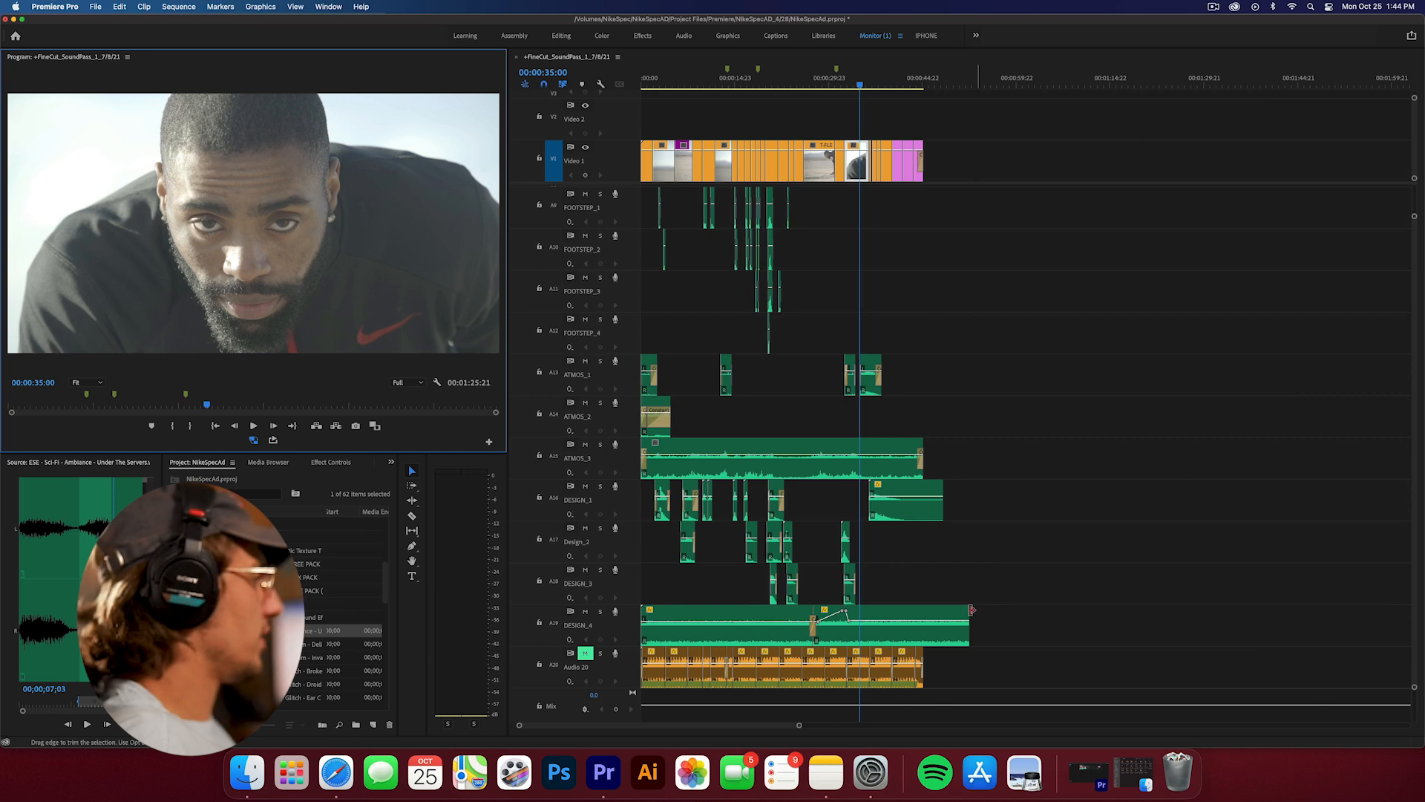
- Trim the rising DESIGN_4 atmosphere to end at its volume peak near 00:00:32:12 and play the close-up with the Program Monitor maximized
{"action": "left_click_drag", "start_coordinate": [972, 610], "coordinate": [845, 620]}
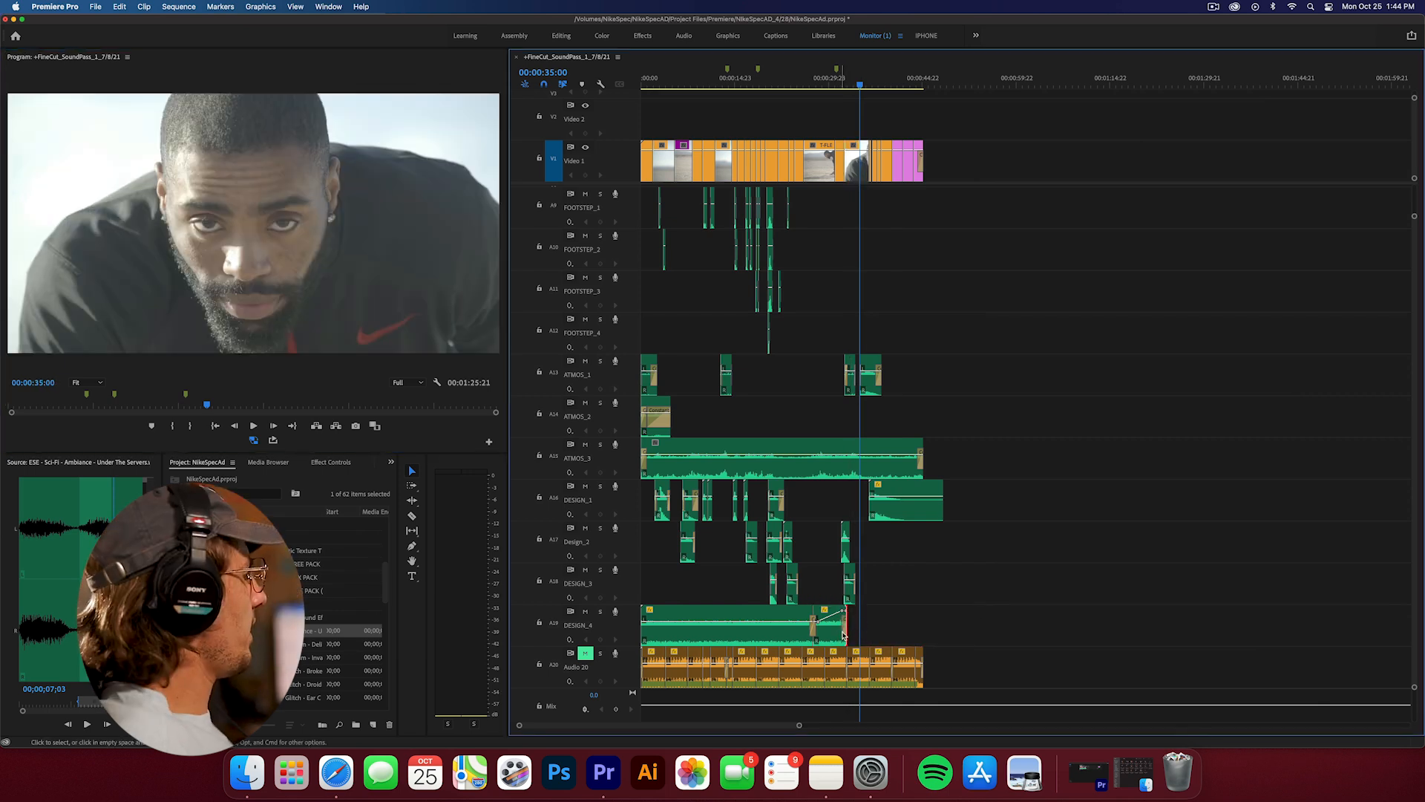
{"action": "left_click", "coordinate": [842, 88]}
{"action": "key", "text": "space"}
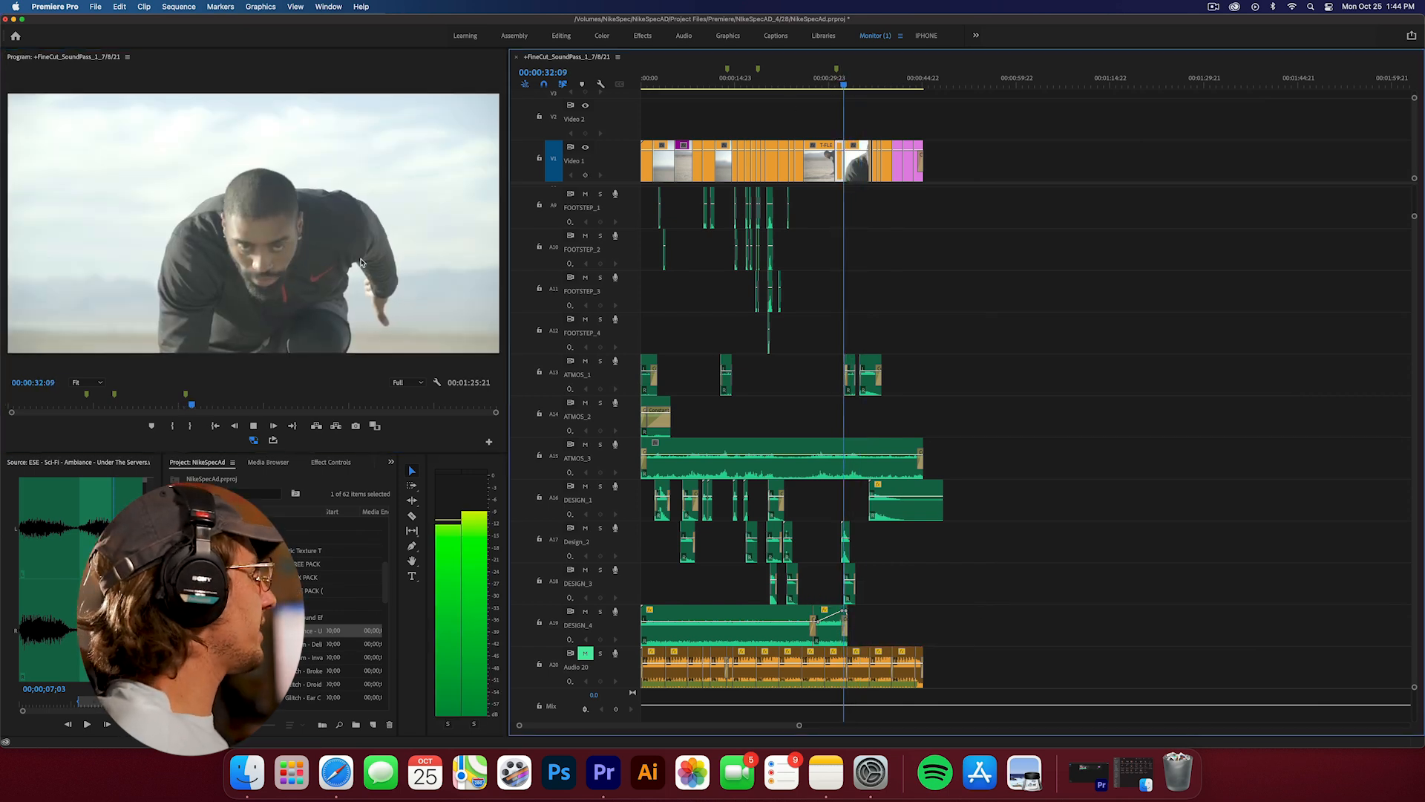
{"action": "key", "text": "grave"}
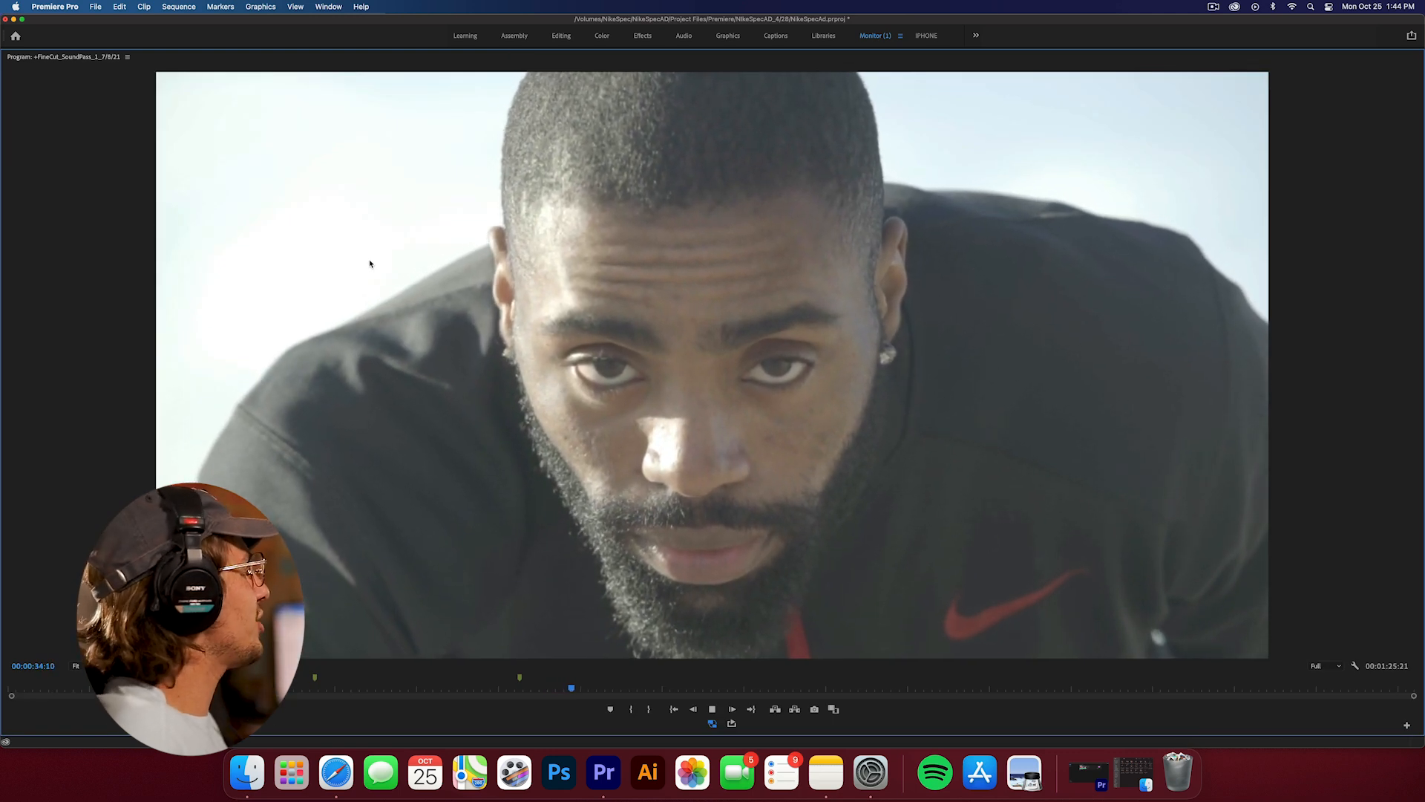
- Copy the Design_2 whoosh and DESIGN_3 impact pair to the car shot, lining the impact up with the start of the DESIGN_1 clip
{"action": "key", "text": "space"}
{"action": "key", "text": "grave"}
{"action": "left_click_drag", "start_coordinate": [1046, 529], "coordinate": [969, 622]}
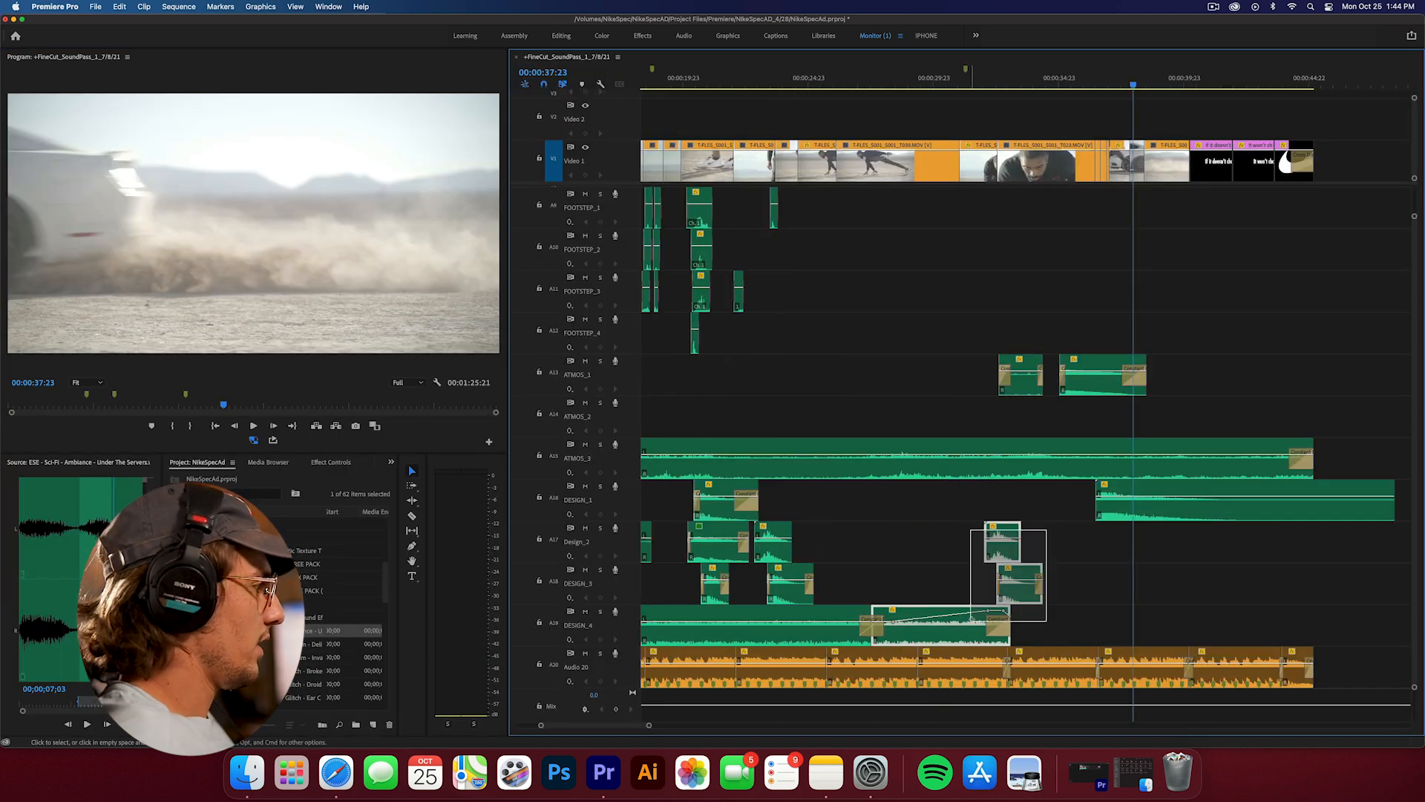
{"action": "left_click_drag", "start_coordinate": [1016, 557], "coordinate": [1109, 557]}
{"action": "scroll", "coordinate": [1096, 557], "scroll_direction": "up", "scroll_amount": 1}
{"action": "scroll", "coordinate": [795, 547], "scroll_direction": "left", "scroll_amount": 2}
{"action": "left_click", "coordinate": [1101, 604]}
{"action": "key", "text": "Left"}
{"action": "key", "text": "Left"}
{"action": "key", "text": "Left"}
{"action": "key", "text": "Left"}
{"action": "key", "text": "Left"}
{"action": "key", "text": "Left"}
{"action": "key", "text": "Left"}
{"action": "key", "text": "Left"}
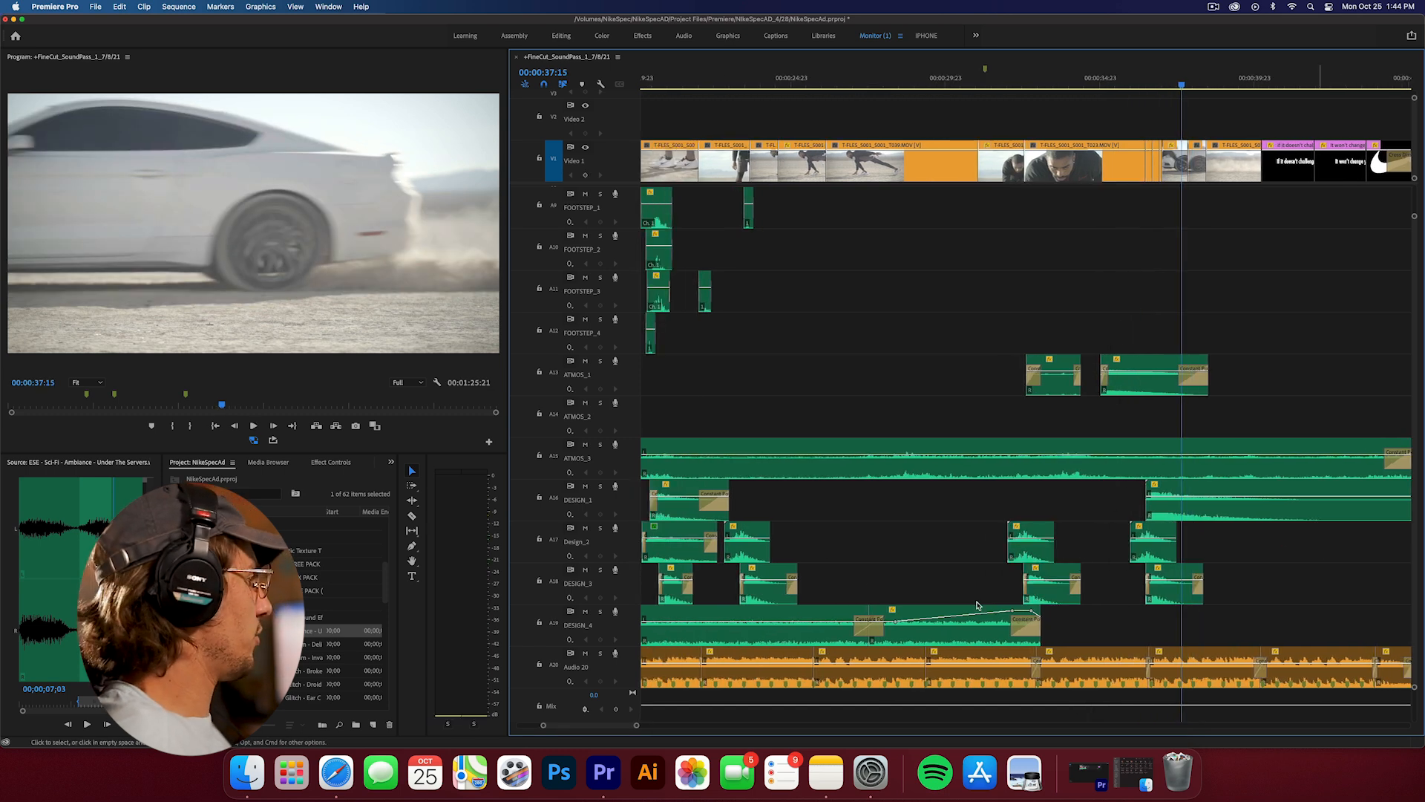
- Duplicate the rising DESIGN_4 atmosphere to start at the car shot's whoosh and extend the copy's end through the closing titles
{"action": "left_click_drag", "start_coordinate": [905, 629], "coordinate": [1179, 631]}
{"action": "scroll", "coordinate": [1047, 655], "scroll_direction": "down", "scroll_amount": 3}
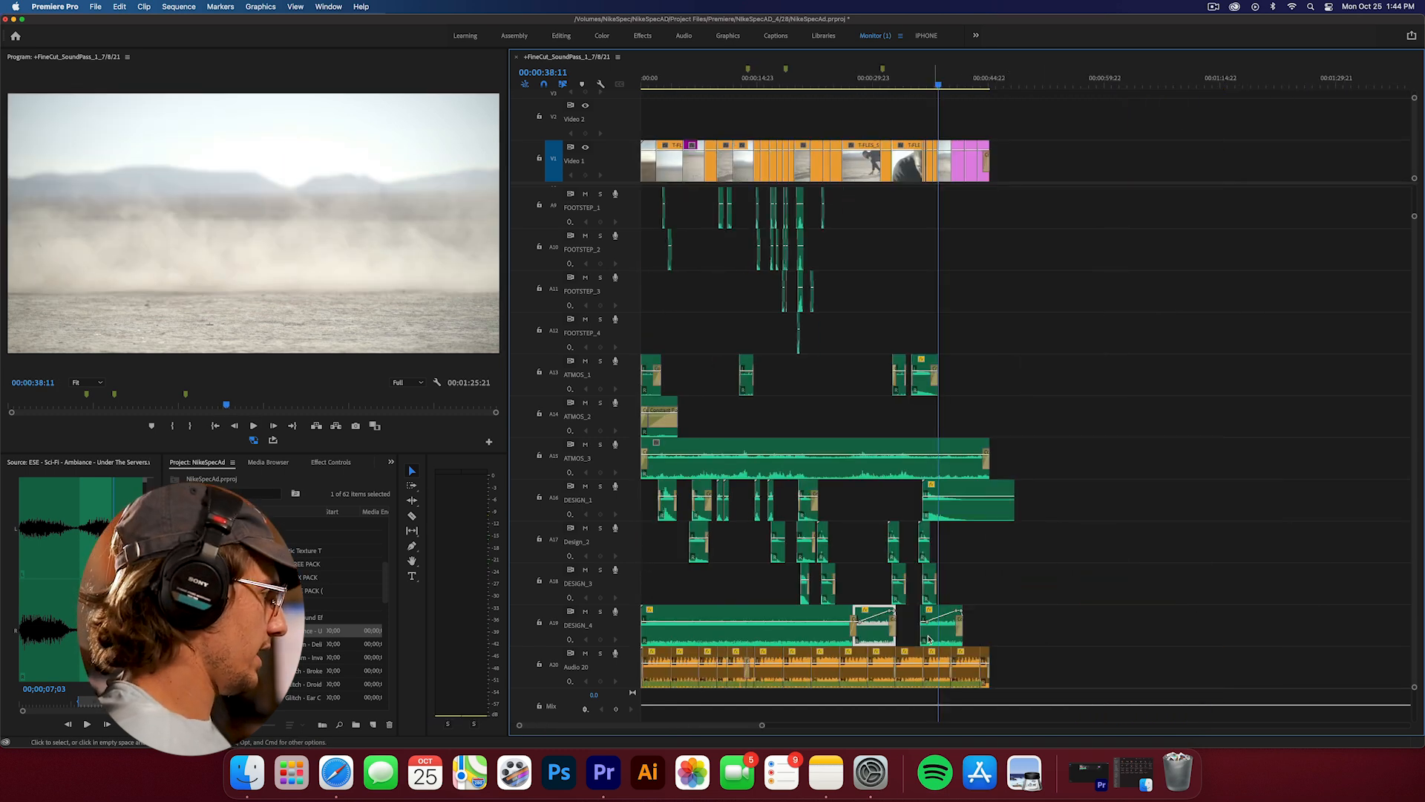
{"action": "left_click_drag", "start_coordinate": [1039, 637], "coordinate": [954, 636]}
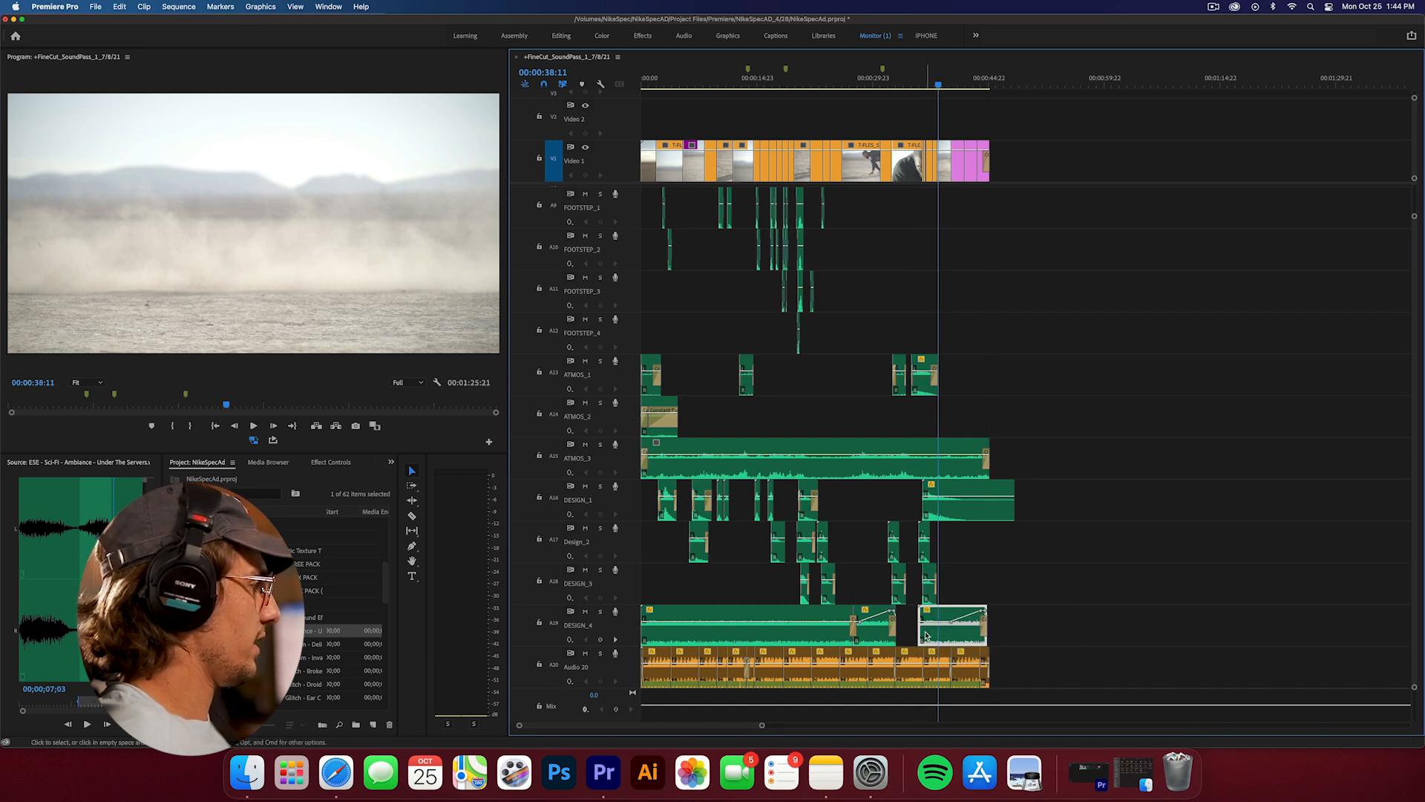
{"action": "key", "text": "equal"}
{"action": "key", "text": "equal"}
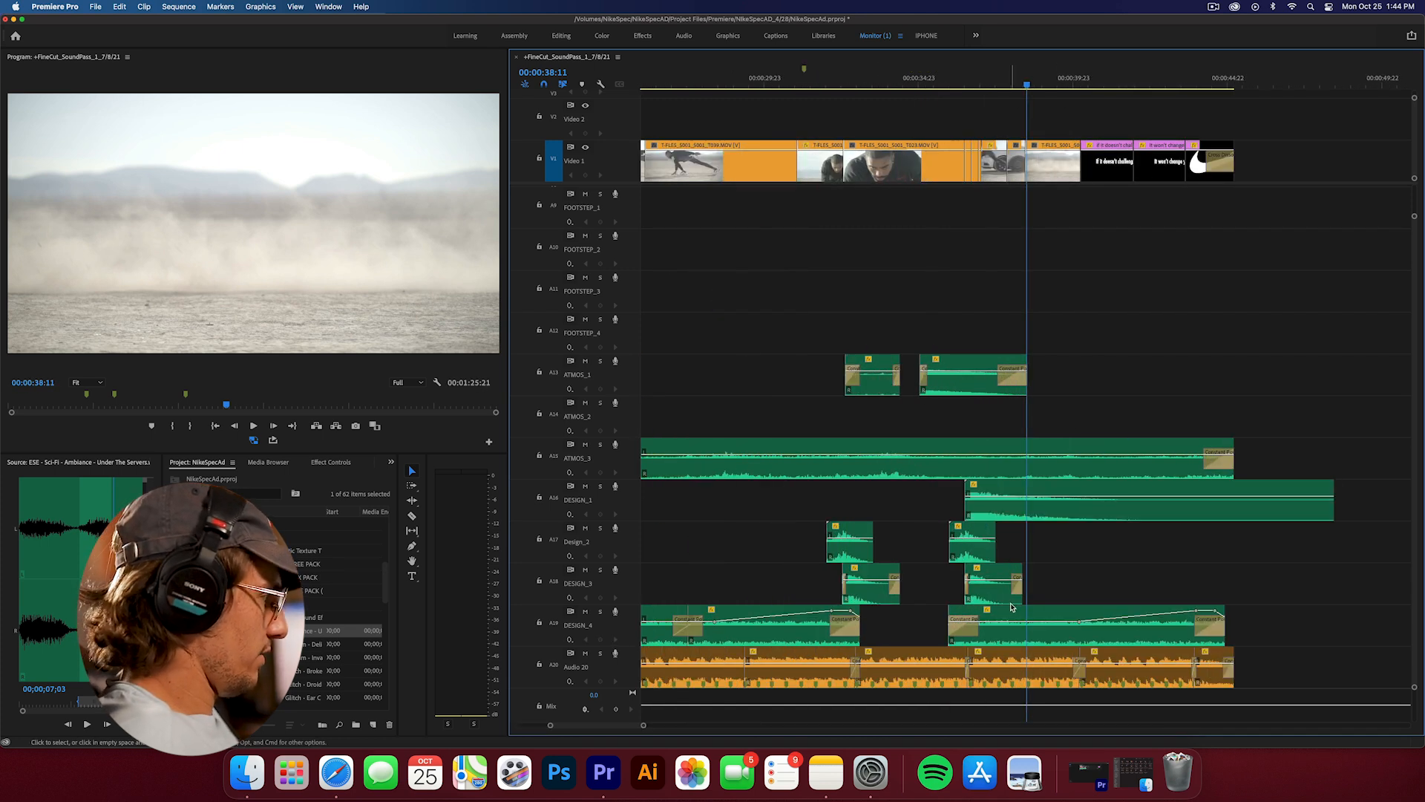
- Play the ending from the car shot into the first closing title to judge the sound before adding a riser
{"action": "left_click_drag", "start_coordinate": [982, 80], "coordinate": [894, 95]}
{"action": "key", "text": "space"}
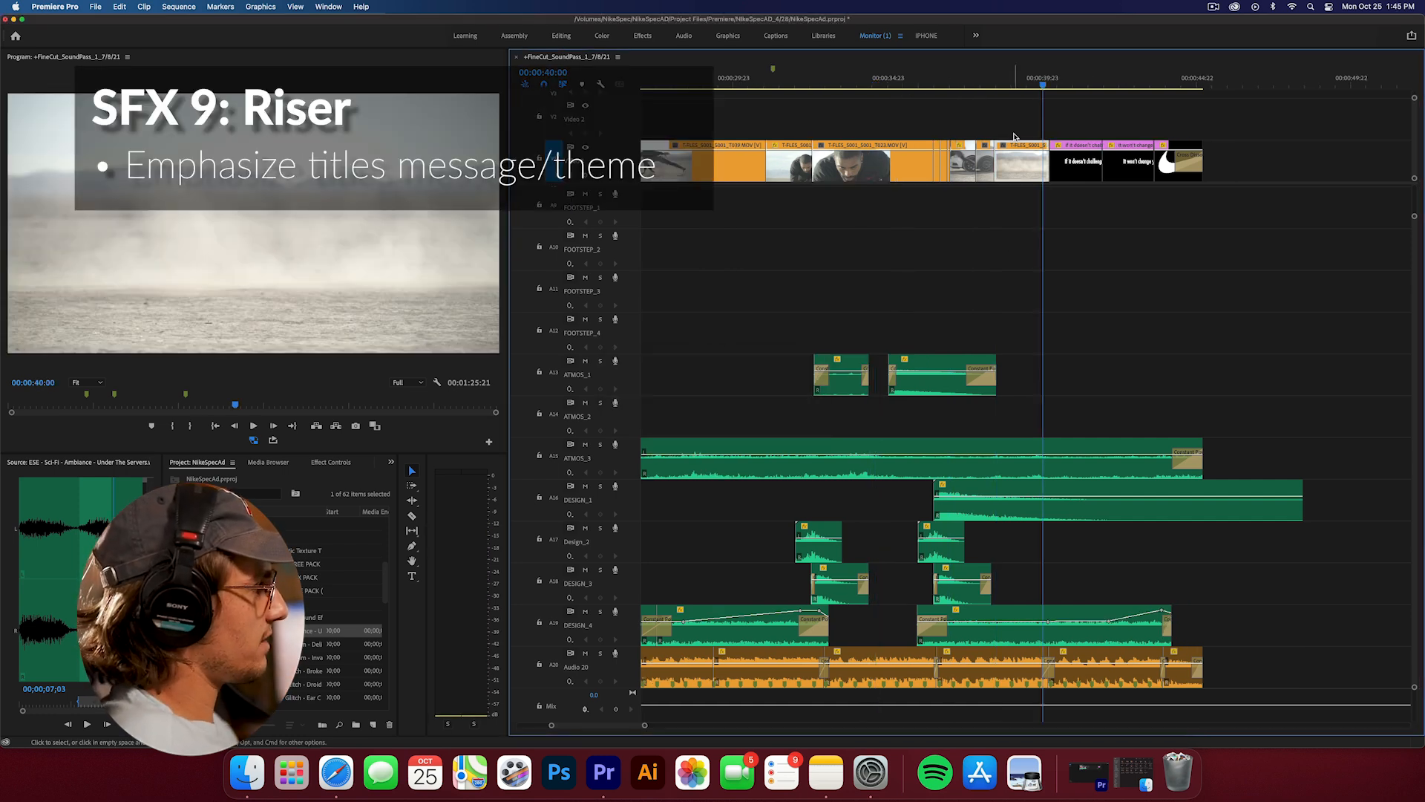
{"action": "left_click", "coordinate": [956, 90]}
{"action": "key", "text": "space"}
{"action": "left_click", "coordinate": [946, 90]}
{"action": "key", "text": "space"}
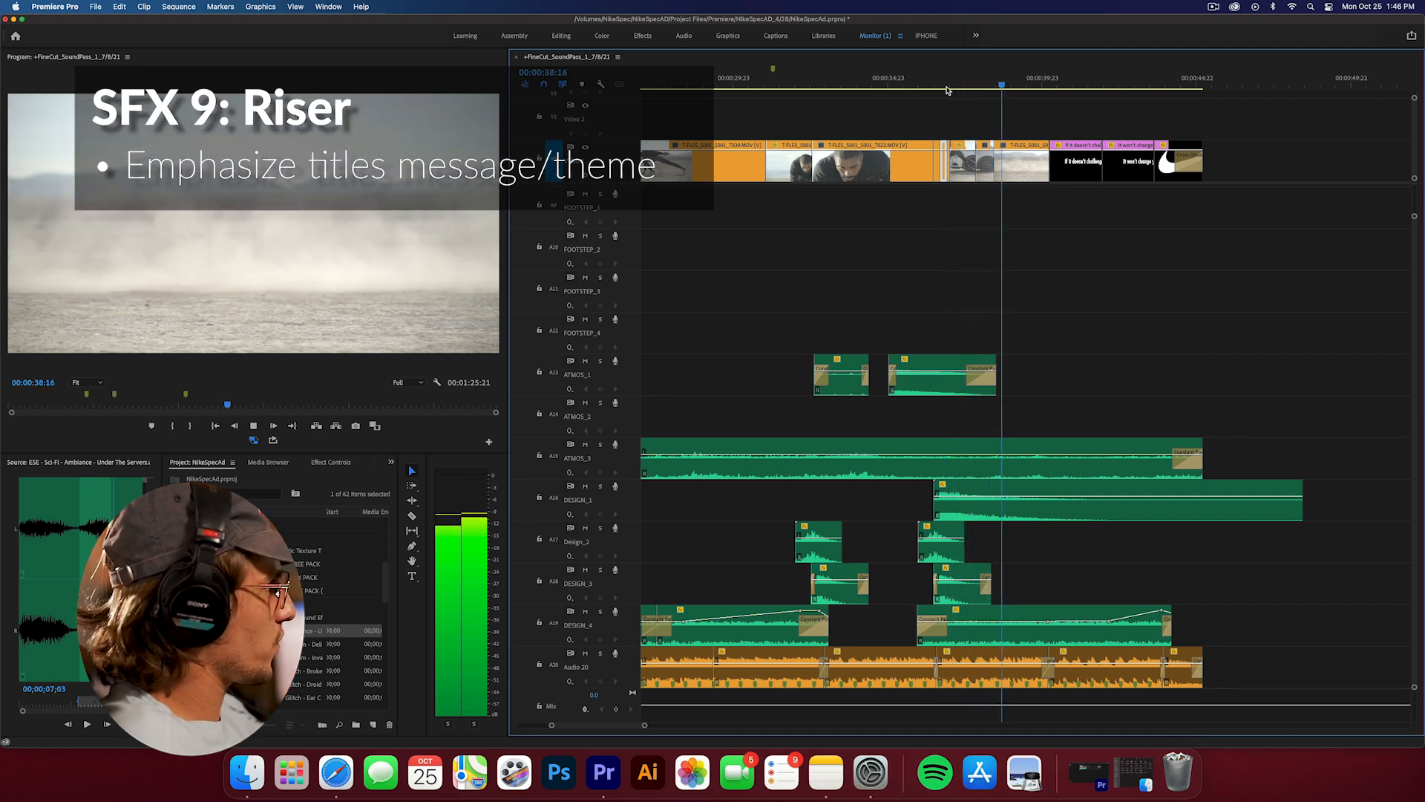
{"action": "key", "text": "space"}
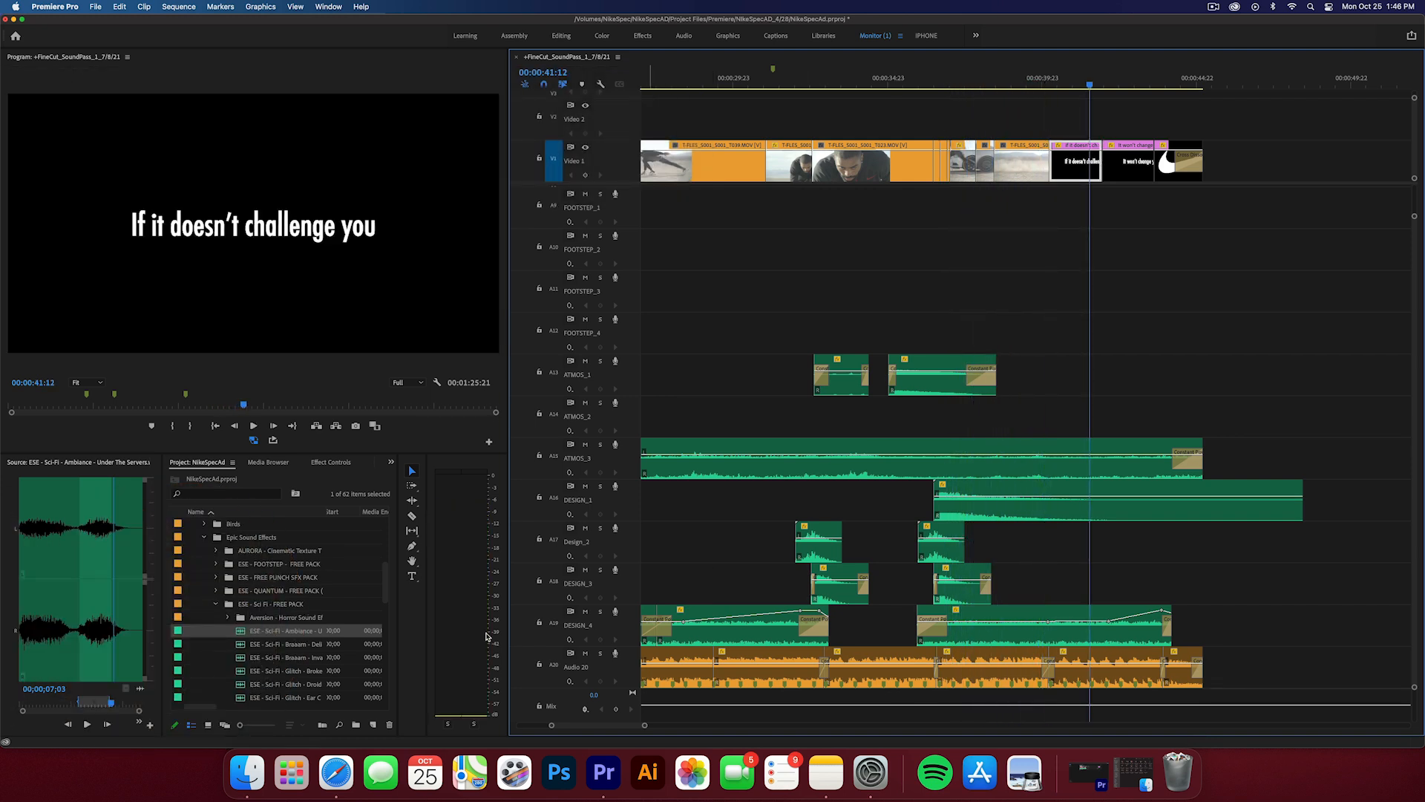
- Add SFX-Reversed2.wav as a riser on a new DESIGN_5 track, peaking at the first closing title, and play it
{"action": "left_click", "coordinate": [216, 605]}
{"action": "scroll", "coordinate": [219, 662], "scroll_direction": "down", "scroll_amount": 2}
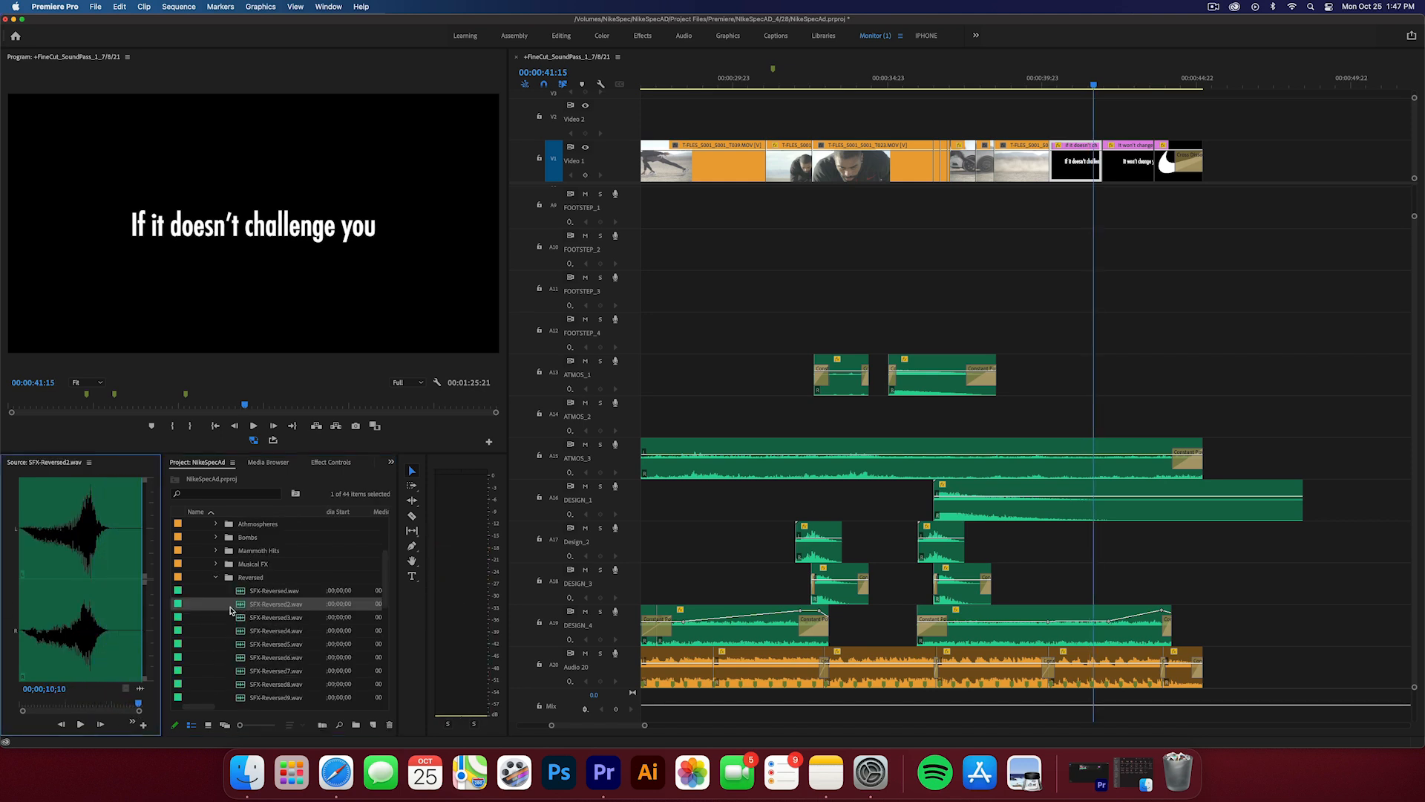
{"action": "left_click_drag", "start_coordinate": [1049, 524], "coordinate": [1057, 585]}
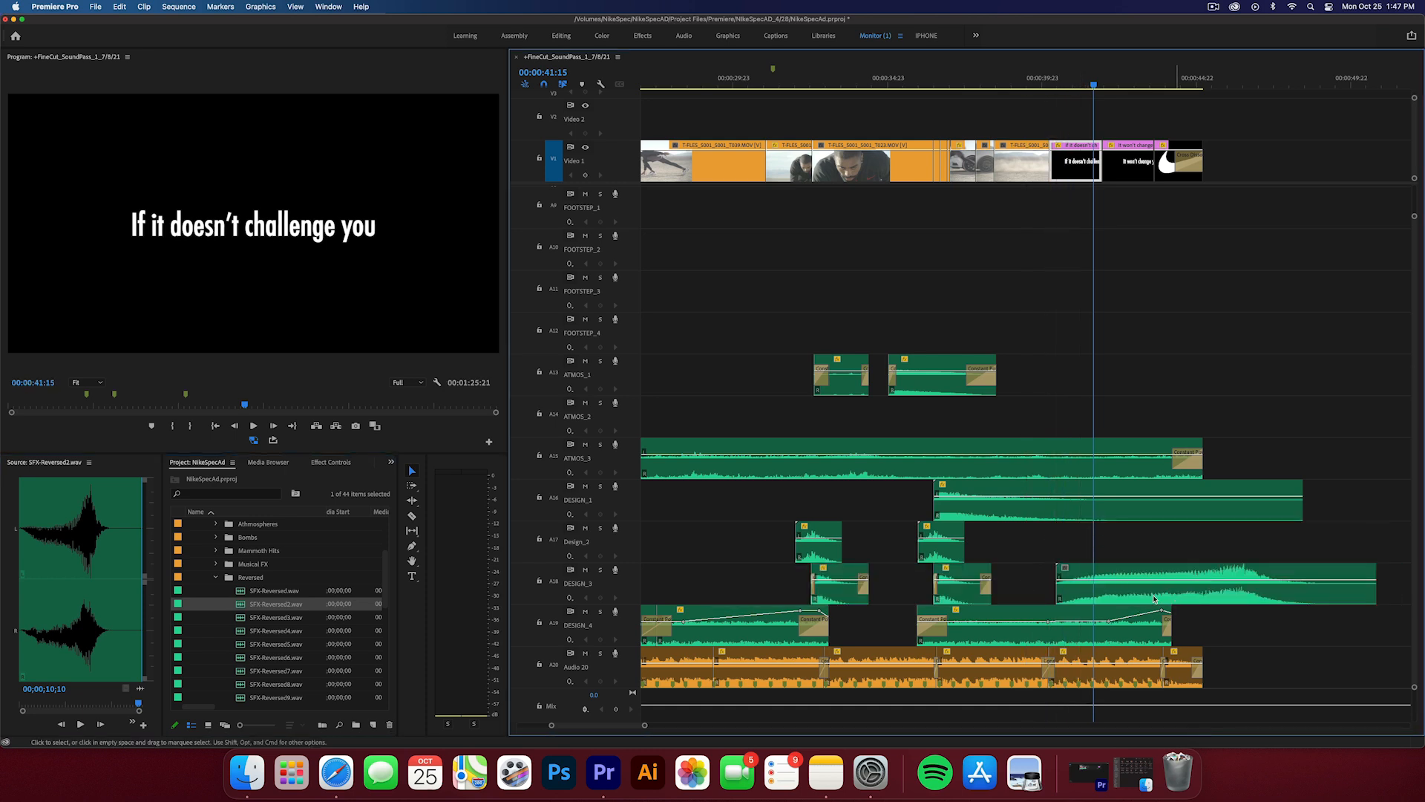
{"action": "scroll", "coordinate": [1027, 616], "scroll_direction": "down", "scroll_amount": 1}
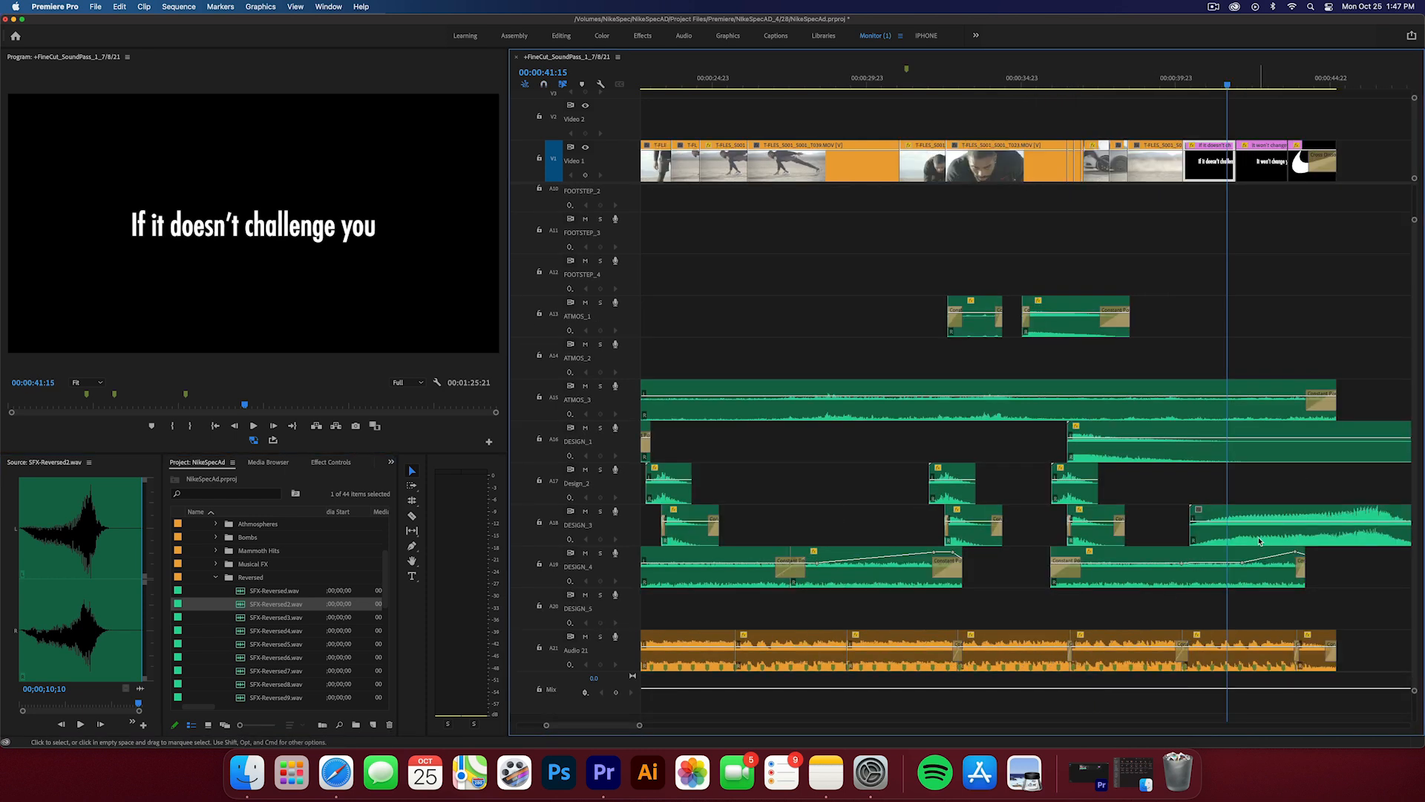
{"action": "left_click_drag", "start_coordinate": [1256, 527], "coordinate": [1066, 622]}
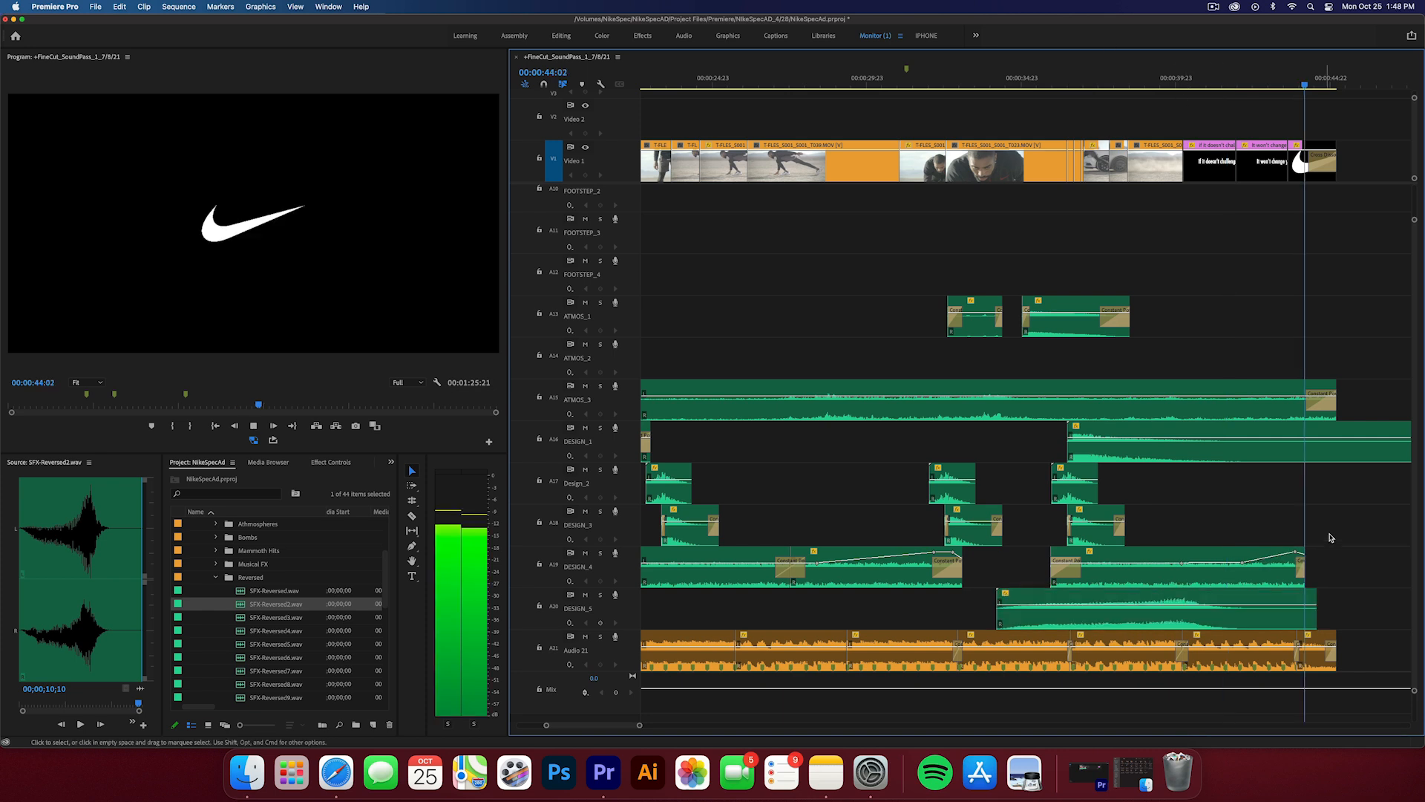
{"action": "key", "text": "space"}
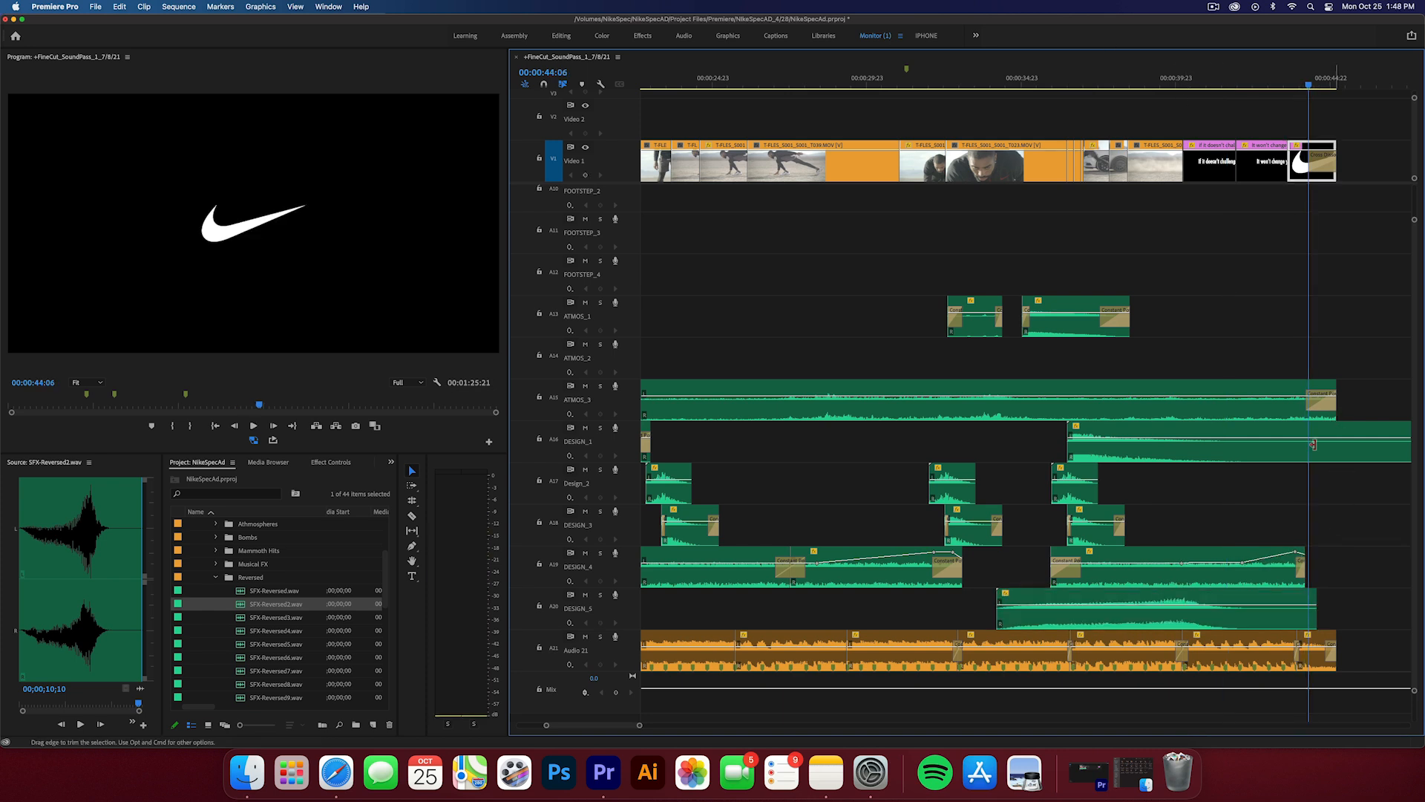
- Keyframe the last DESIGN_4 atmosphere's volume to fall towards its end, and trim the long DESIGN_1 clip to the end of the edit
{"action": "scroll", "coordinate": [1301, 465], "scroll_direction": "right", "scroll_amount": 3}
{"action": "left_click", "coordinate": [1146, 551]}
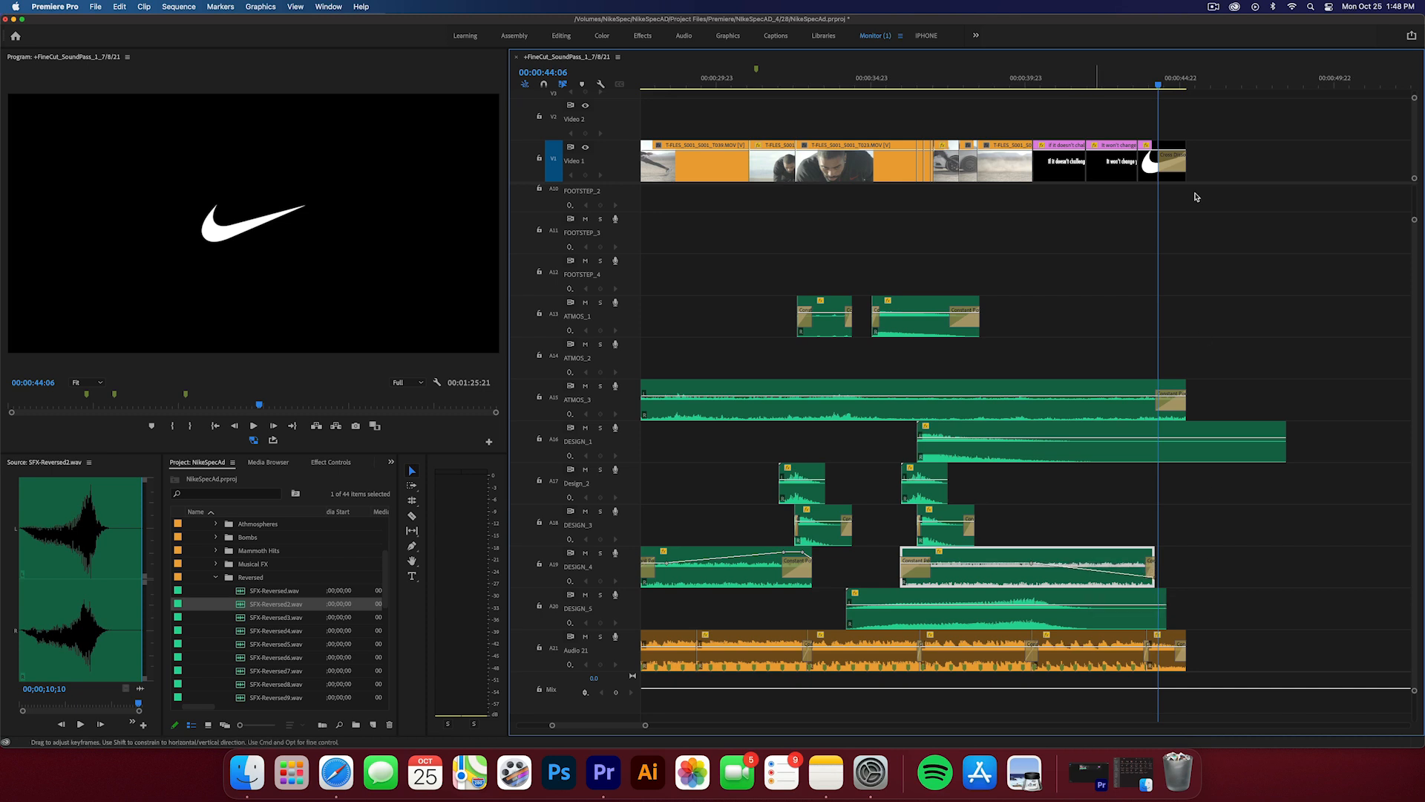
{"action": "key", "text": "space"}
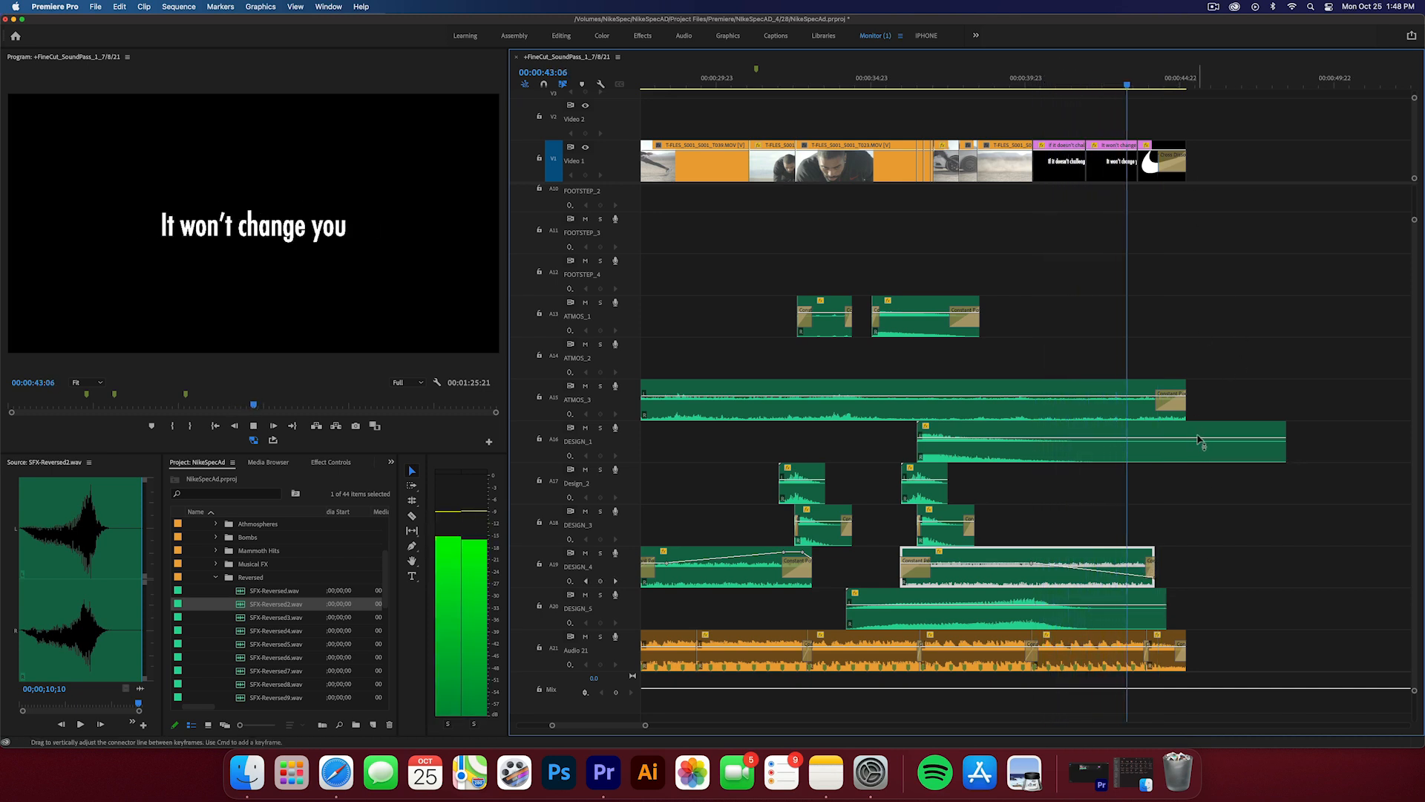
{"action": "left_click_drag", "start_coordinate": [1285, 445], "coordinate": [1189, 453]}
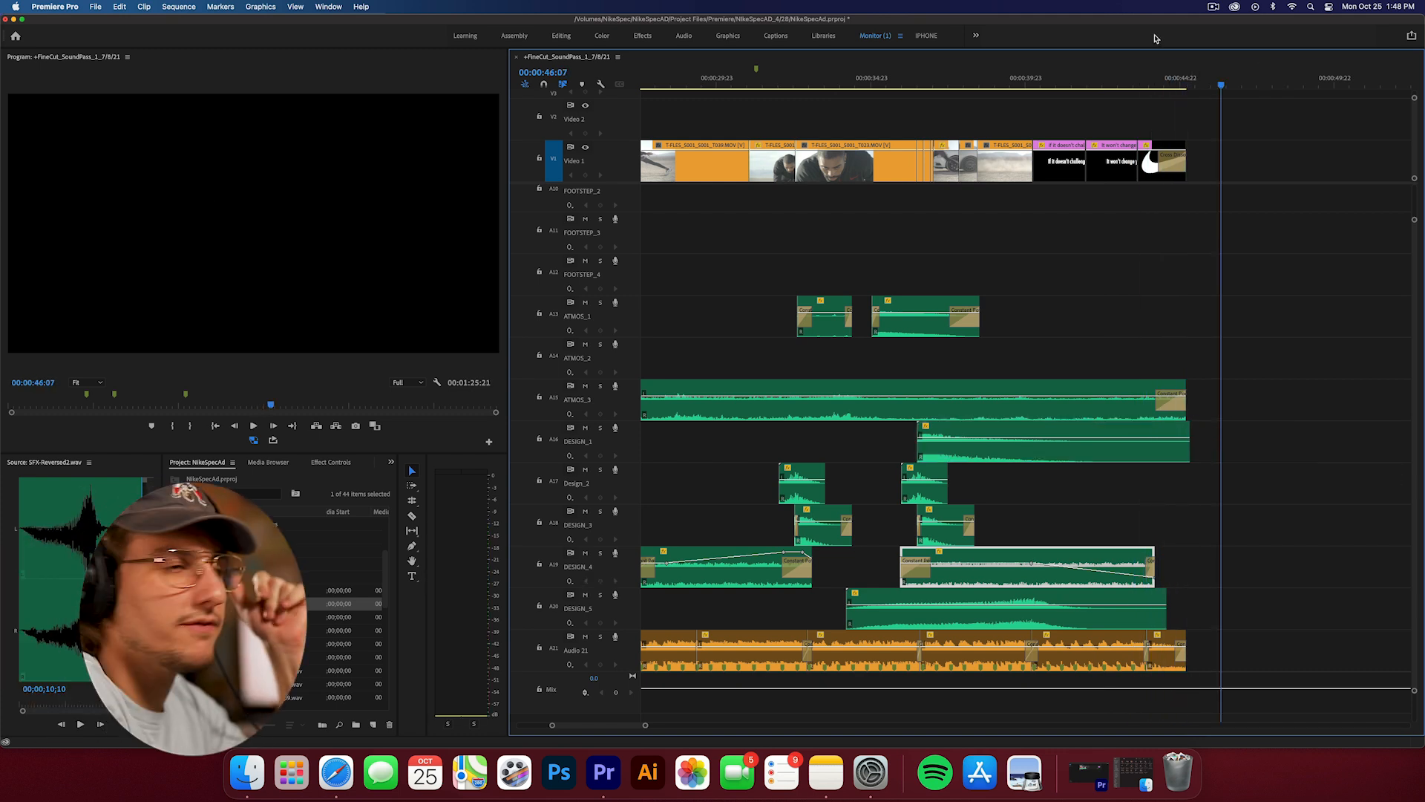
- Play the whole edit from the beginning with the Program Monitor maximized to review the complete sound mix
{"action": "left_click_drag", "start_coordinate": [1177, 75], "coordinate": [764, 78]}
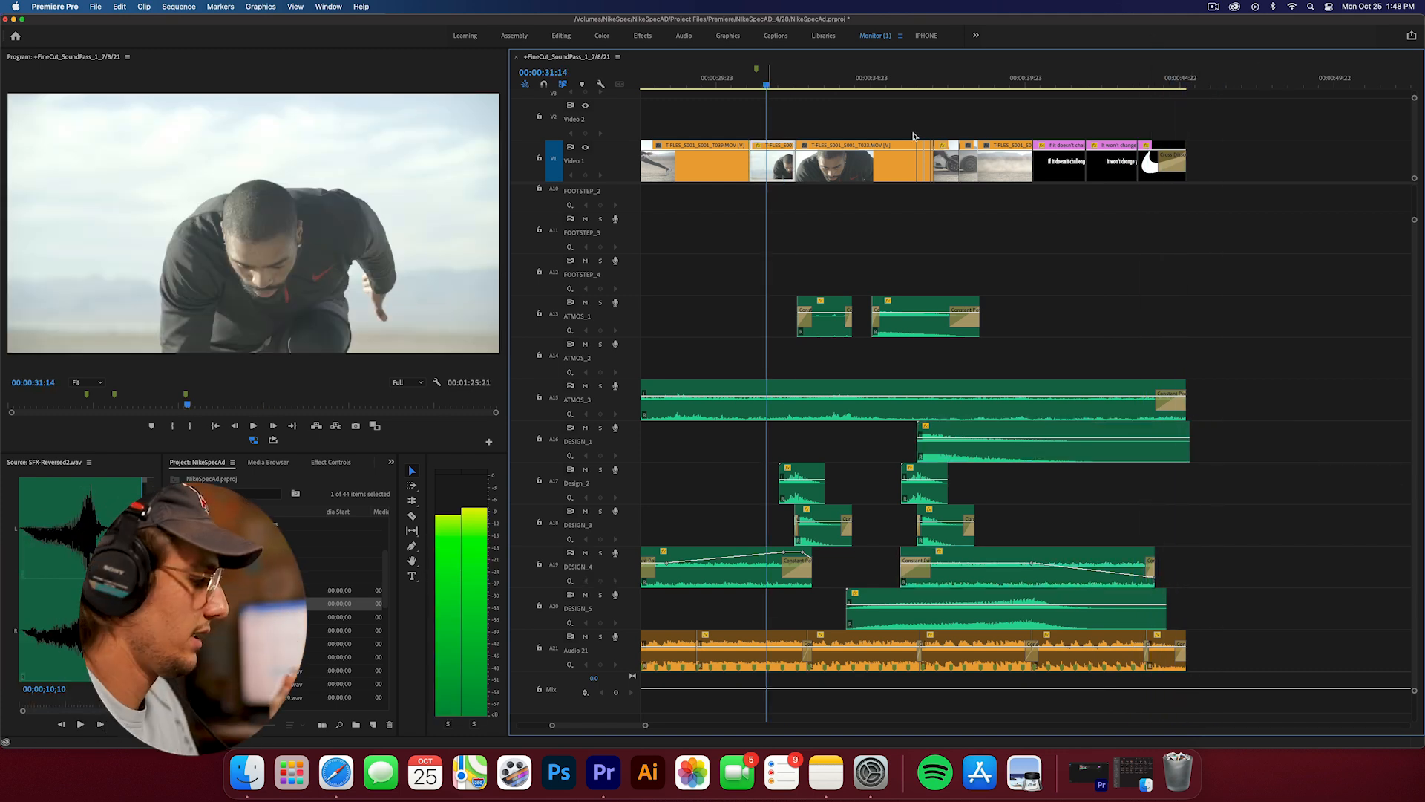
{"action": "key", "text": "Home"}
{"action": "key", "text": "space"}
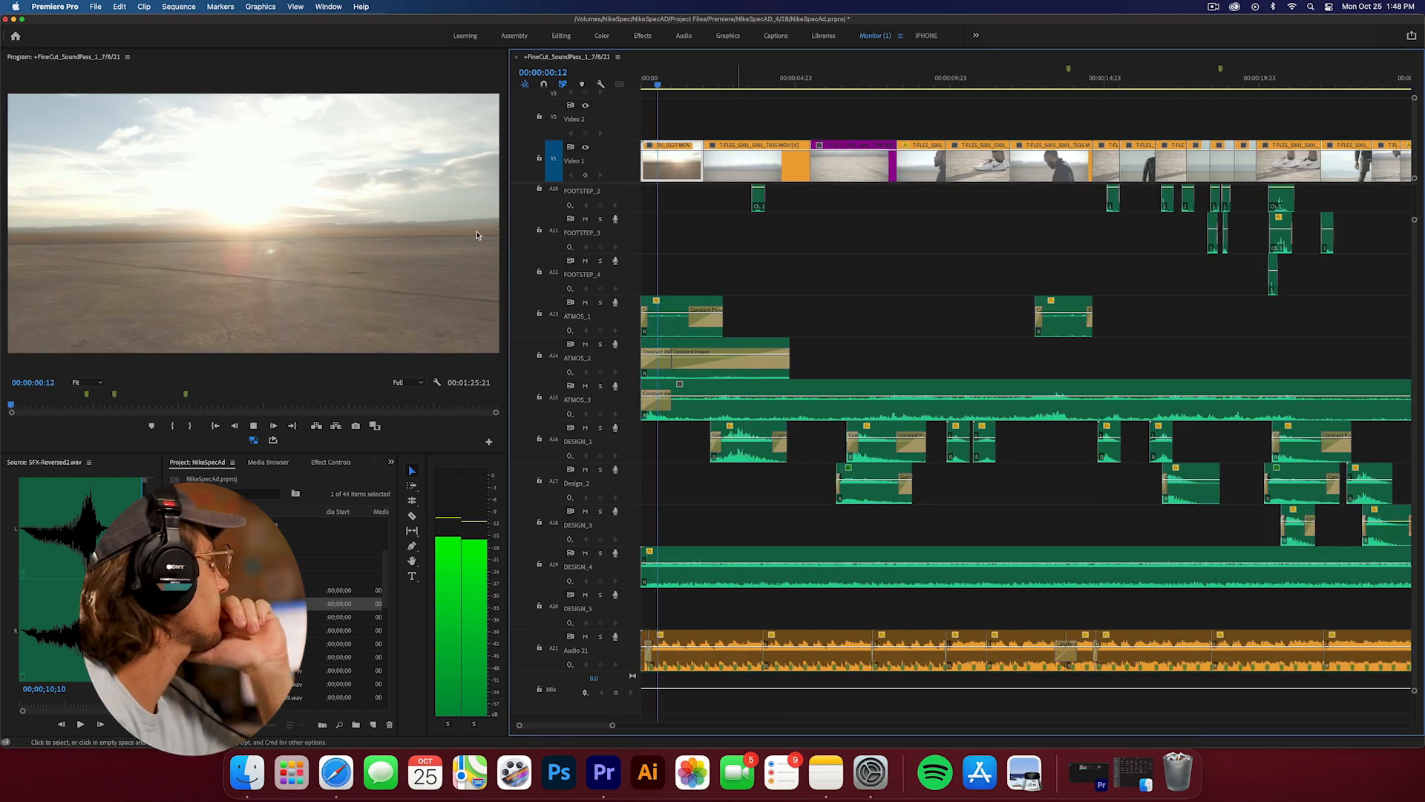
{"action": "key", "text": "grave"}
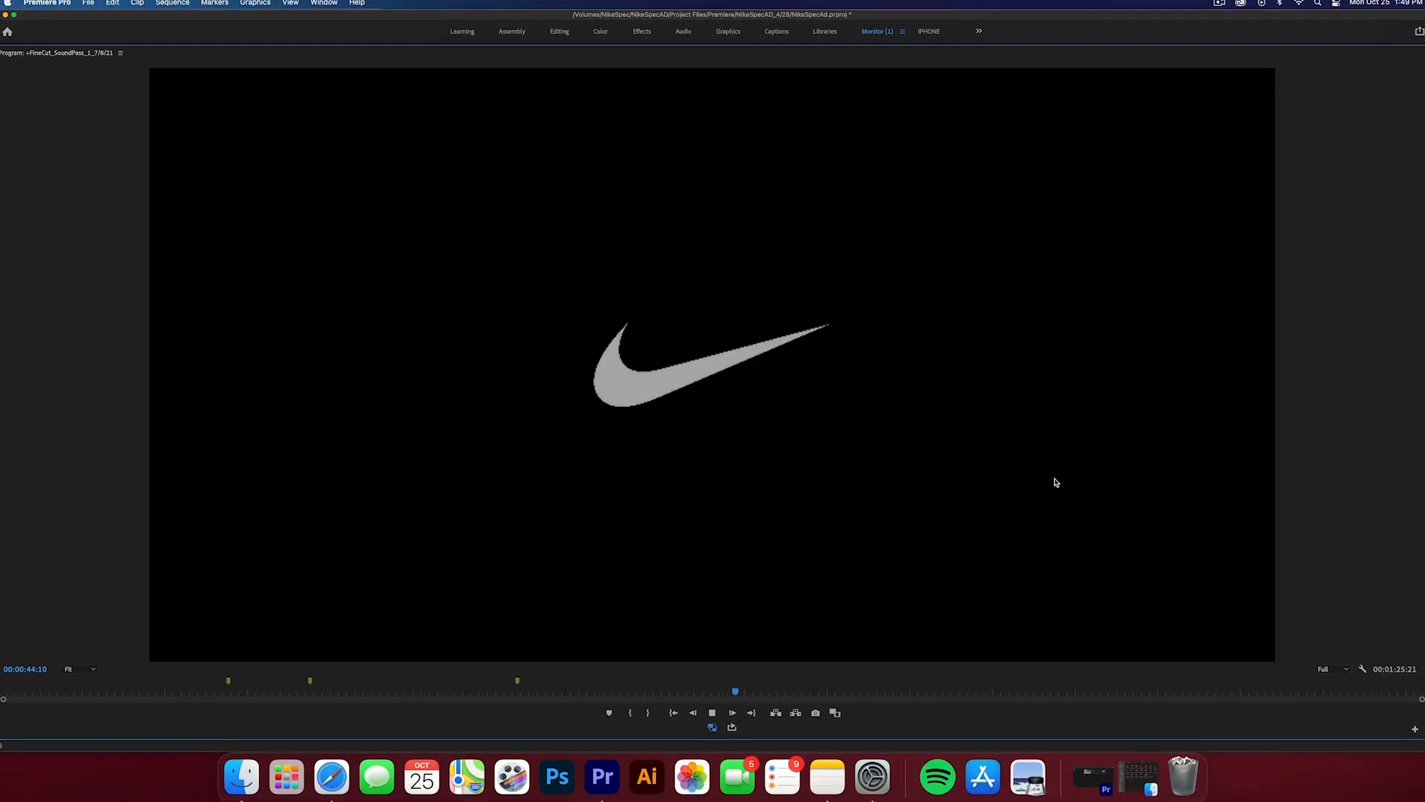
{"action": "key", "text": "grave"}
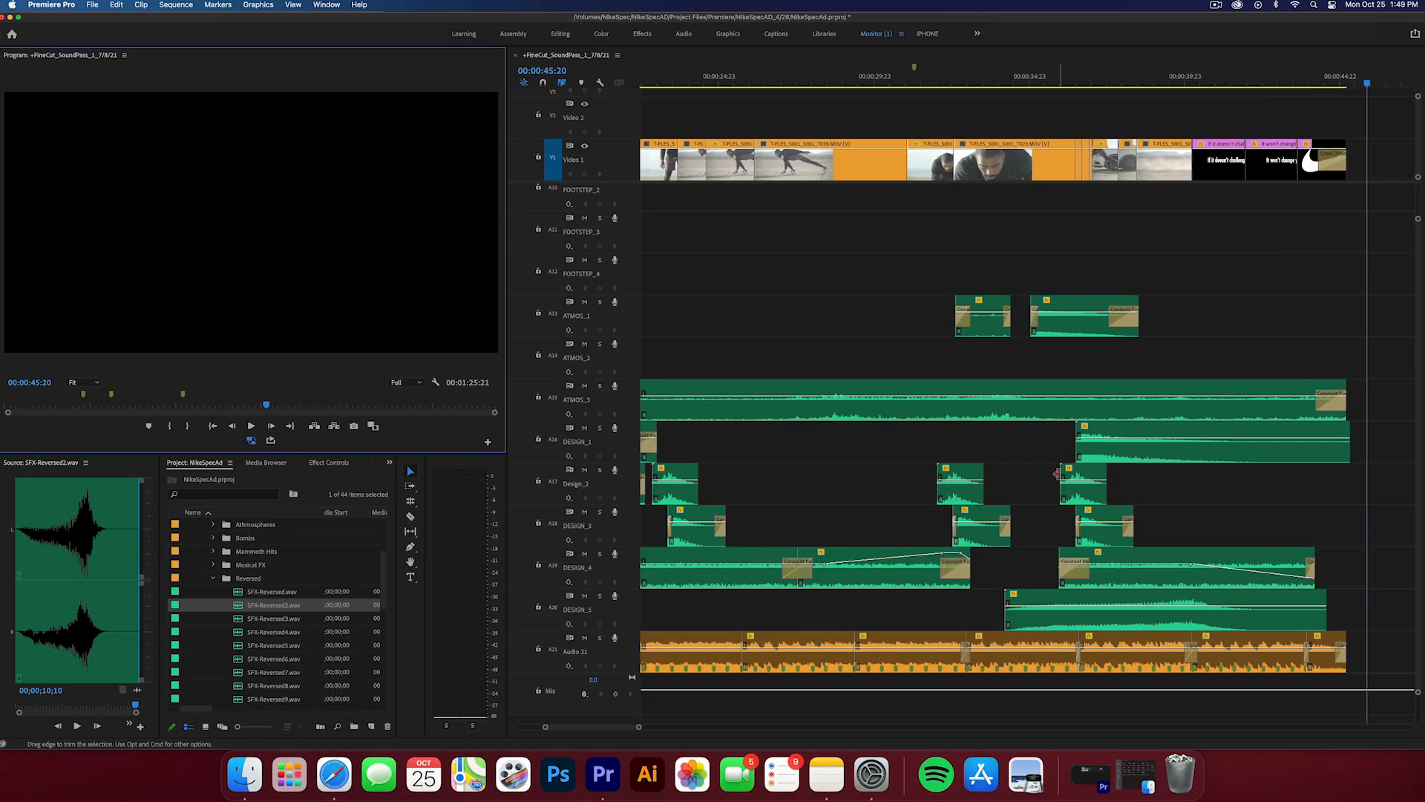
- Move the long bass atmosphere and its rising copy from DESIGN_4 down to the DESIGN_5 track and save the project
{"action": "key", "text": "minus"}
{"action": "key", "text": "minus"}
{"action": "key", "text": "minus"}
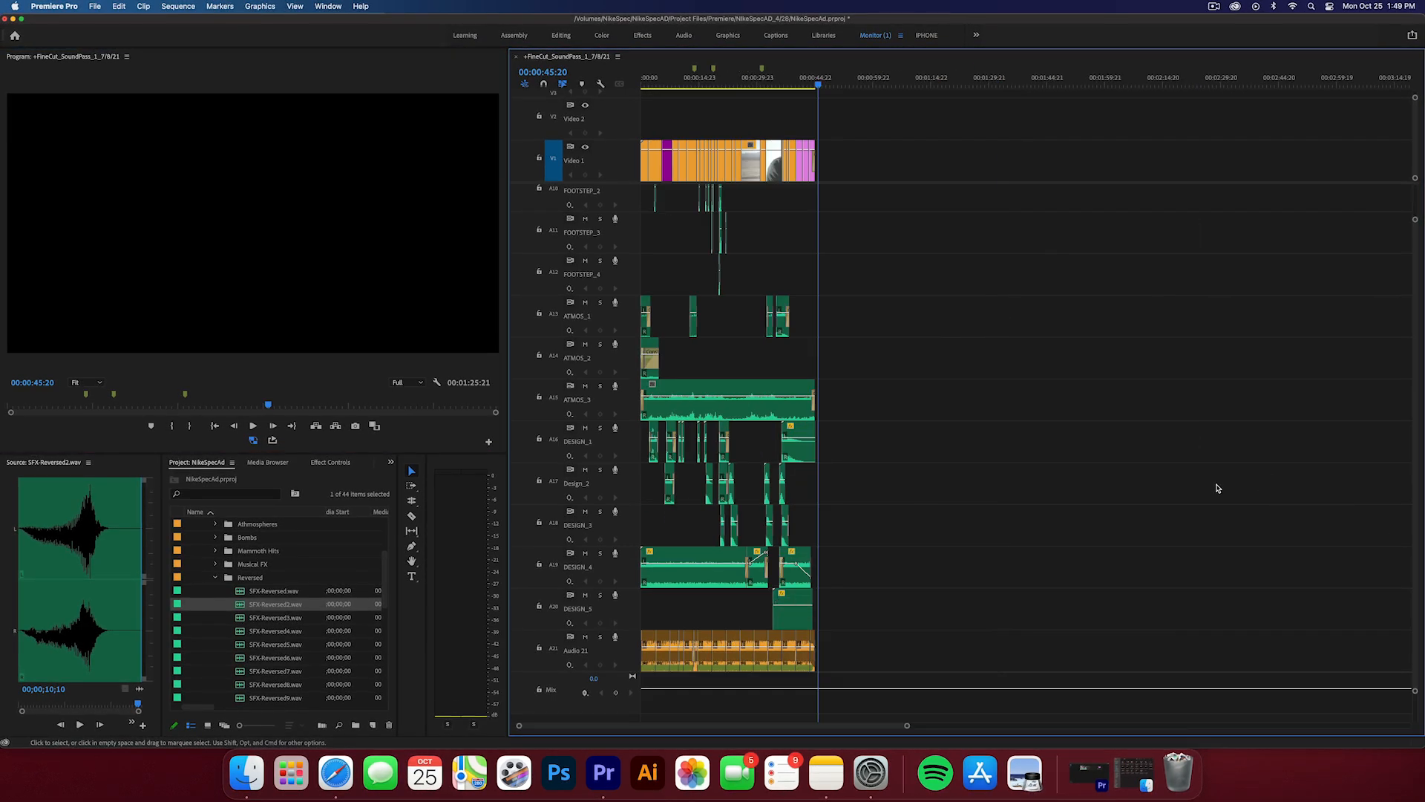
{"action": "key", "text": "equal"}
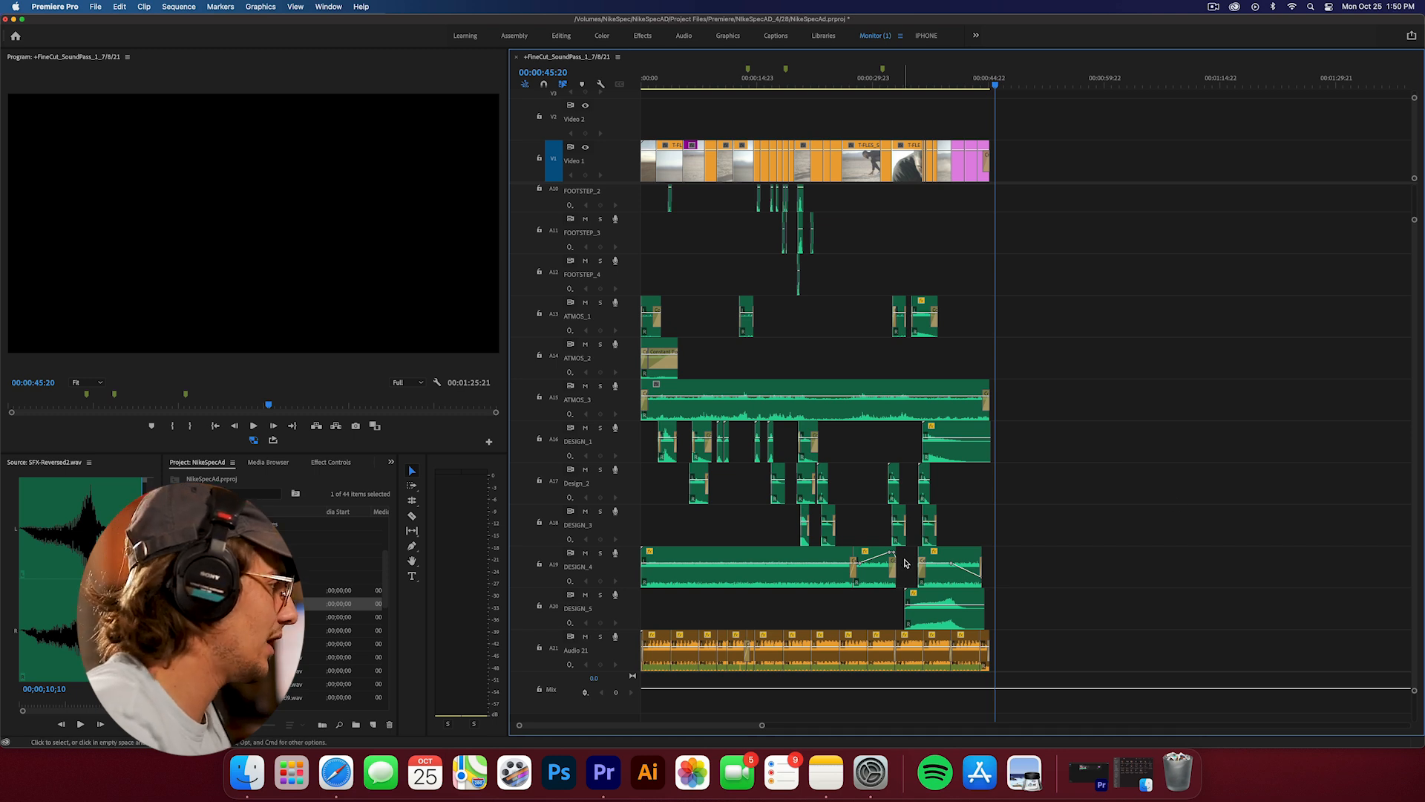
{"action": "key", "text": "super+z"}
{"action": "key", "text": "super+s"}
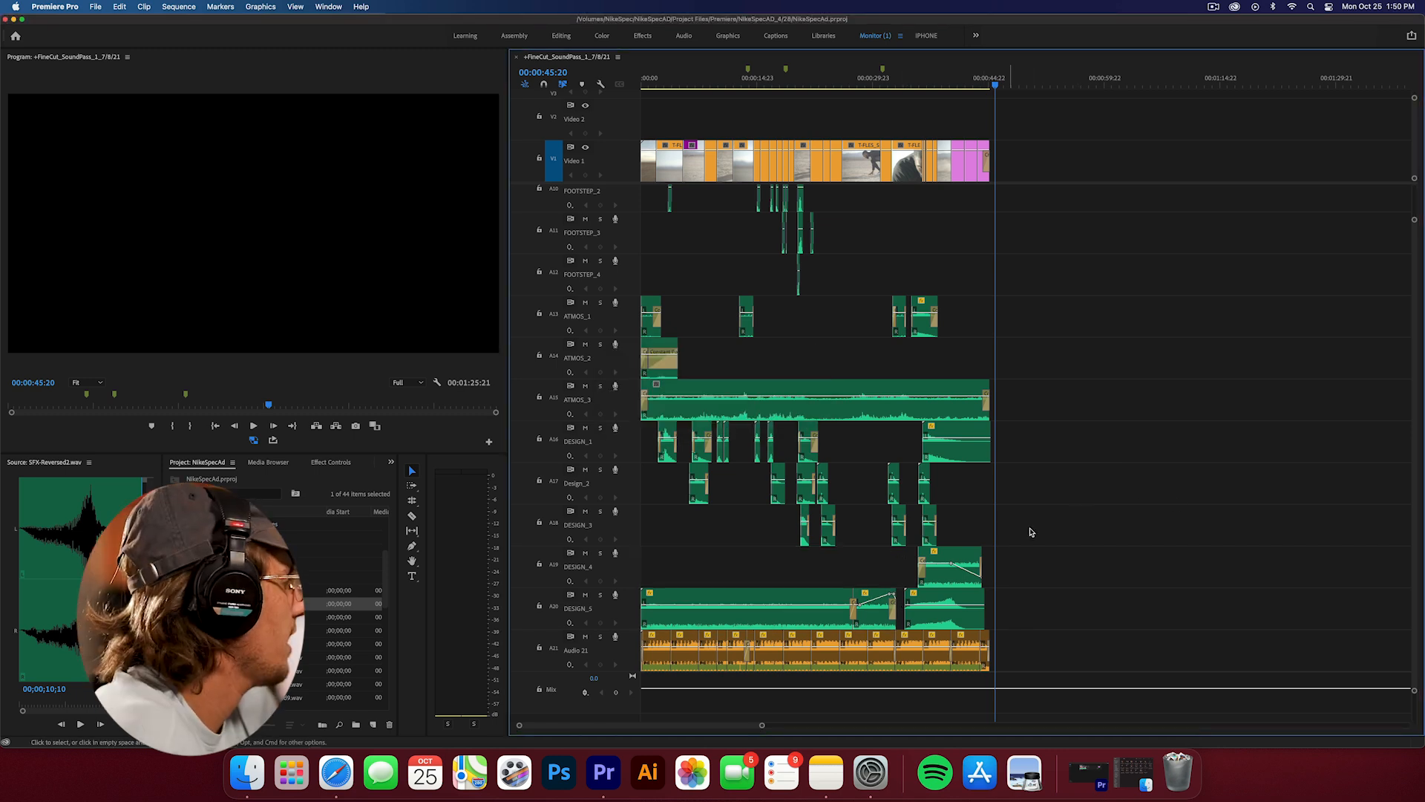